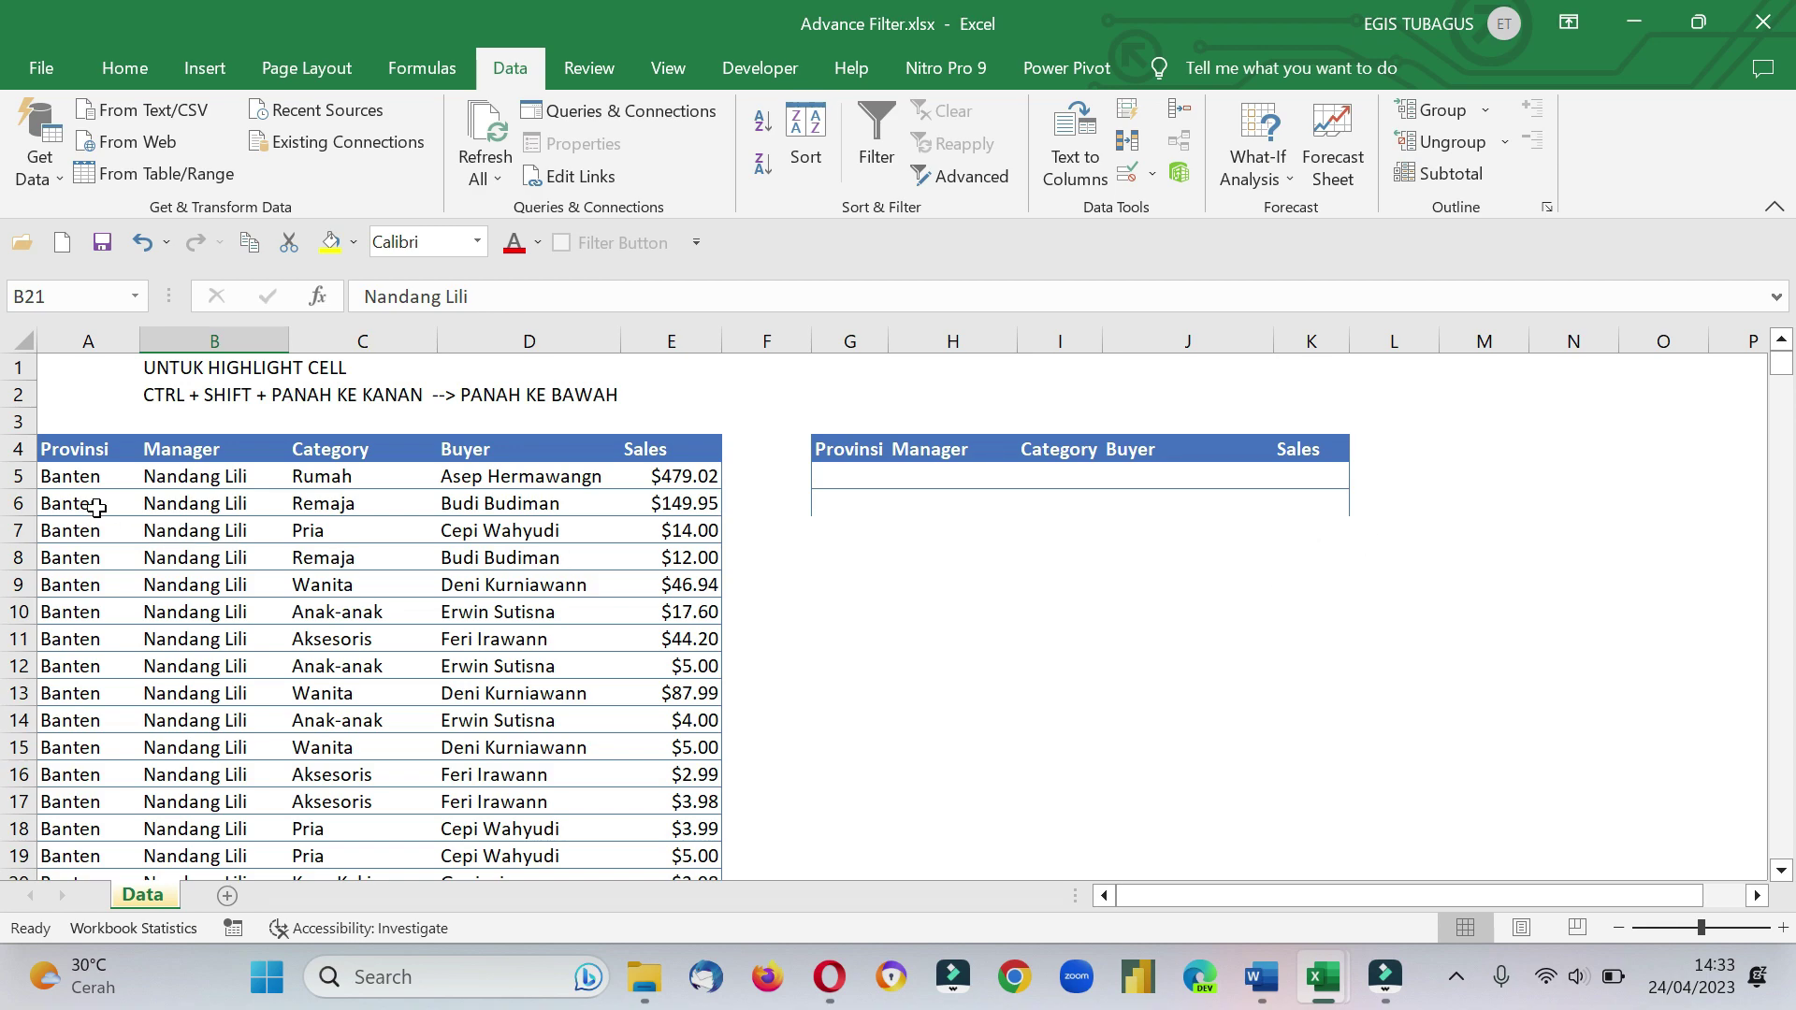
Select the Provinsi column from A4 to the last data row, then select cell C6.
{"action": "left_click", "coordinate": [92, 451]}
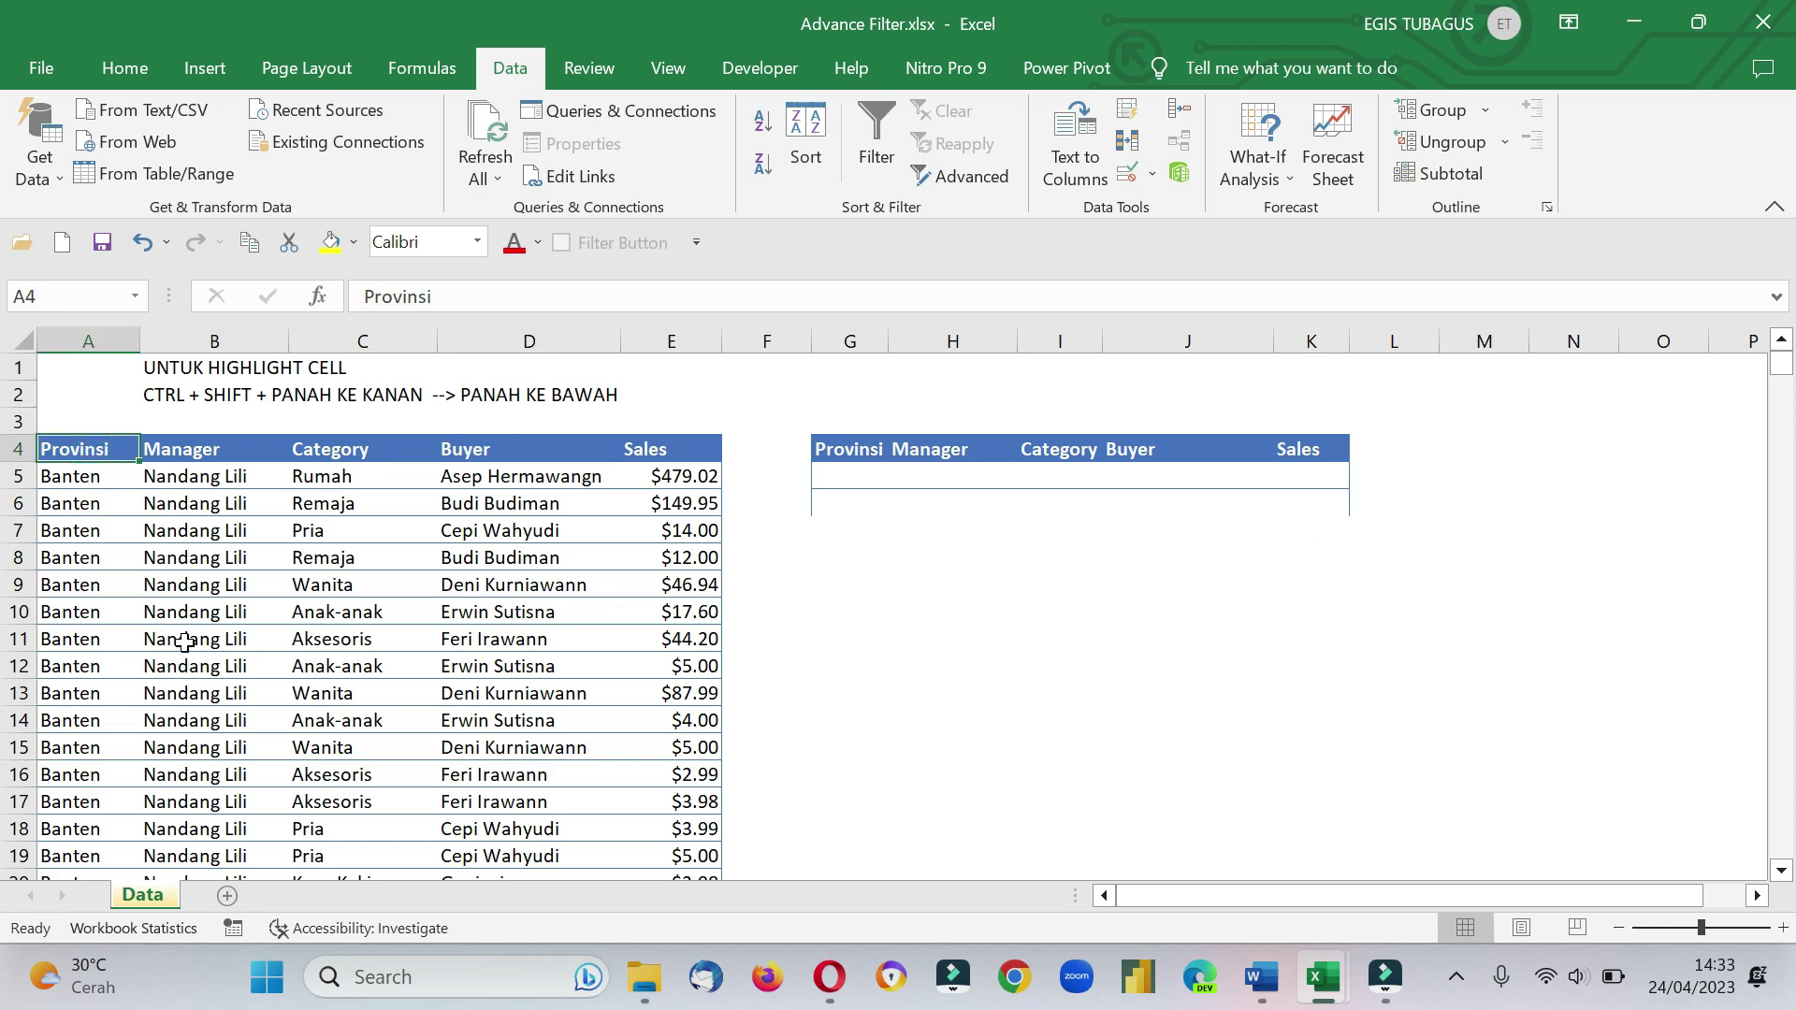
{"action": "key", "text": "ctrl+shift+Down"}
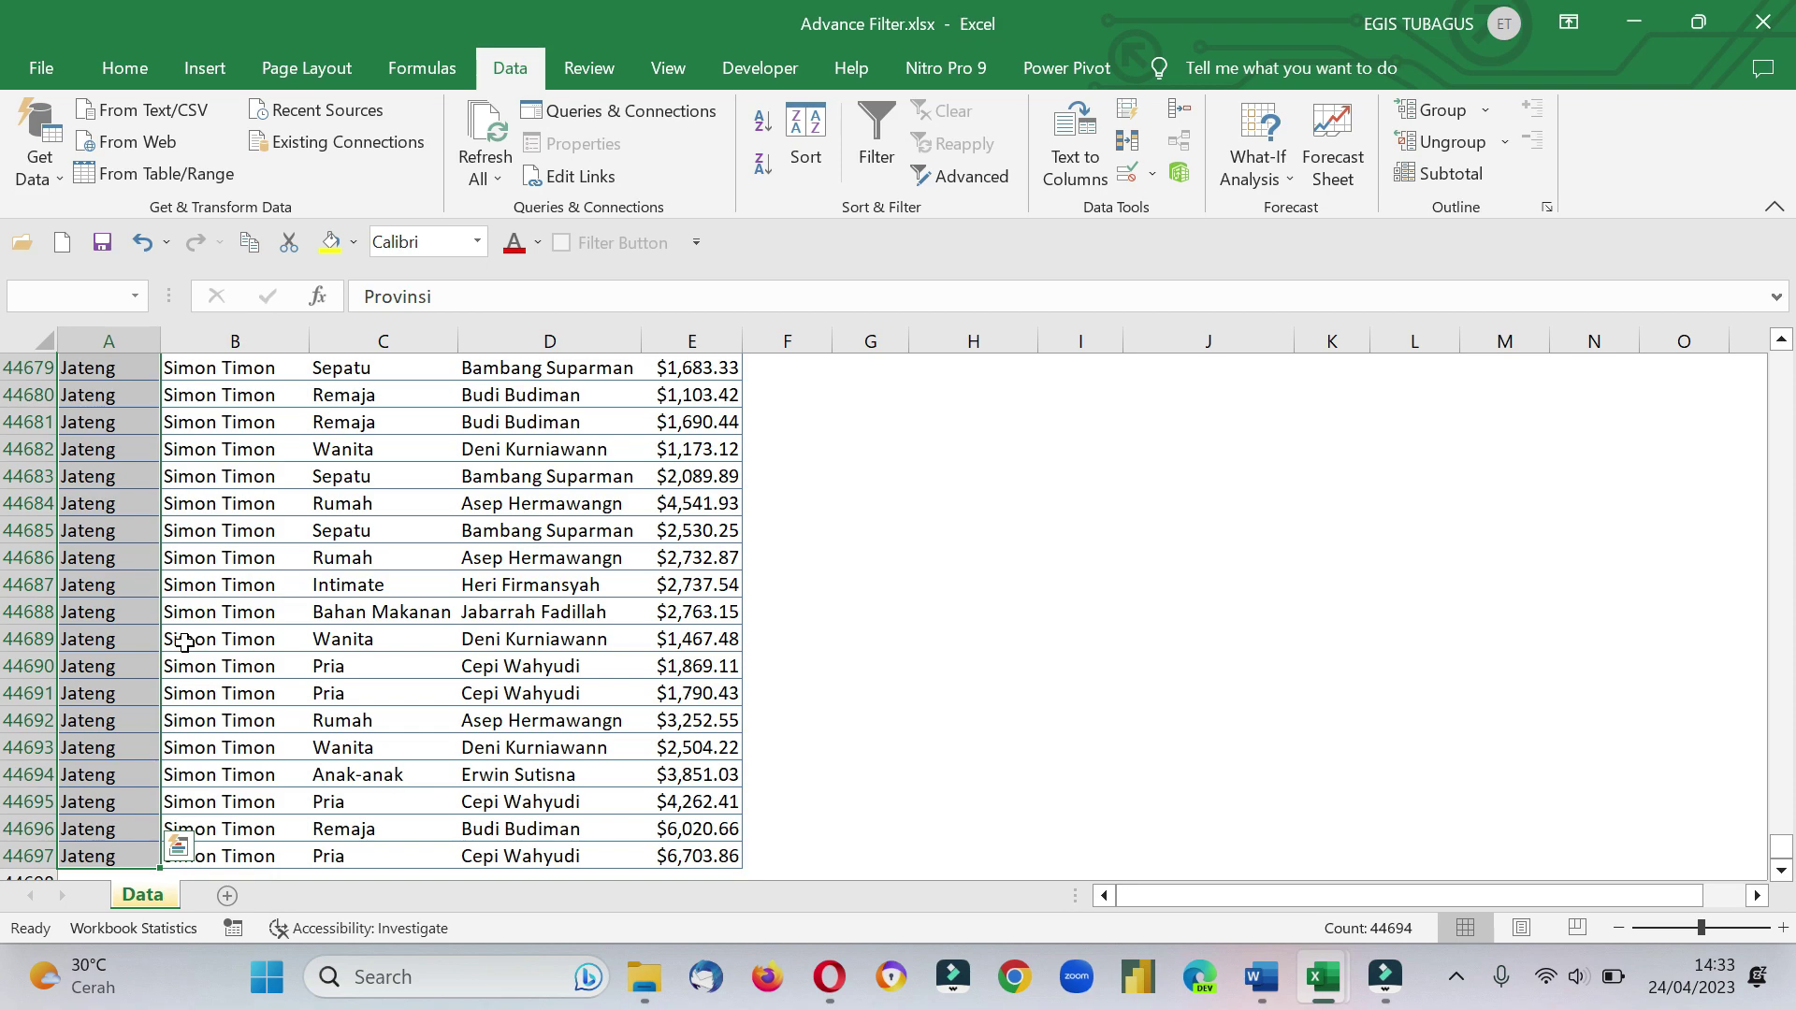
{"action": "left_click", "coordinate": [130, 756]}
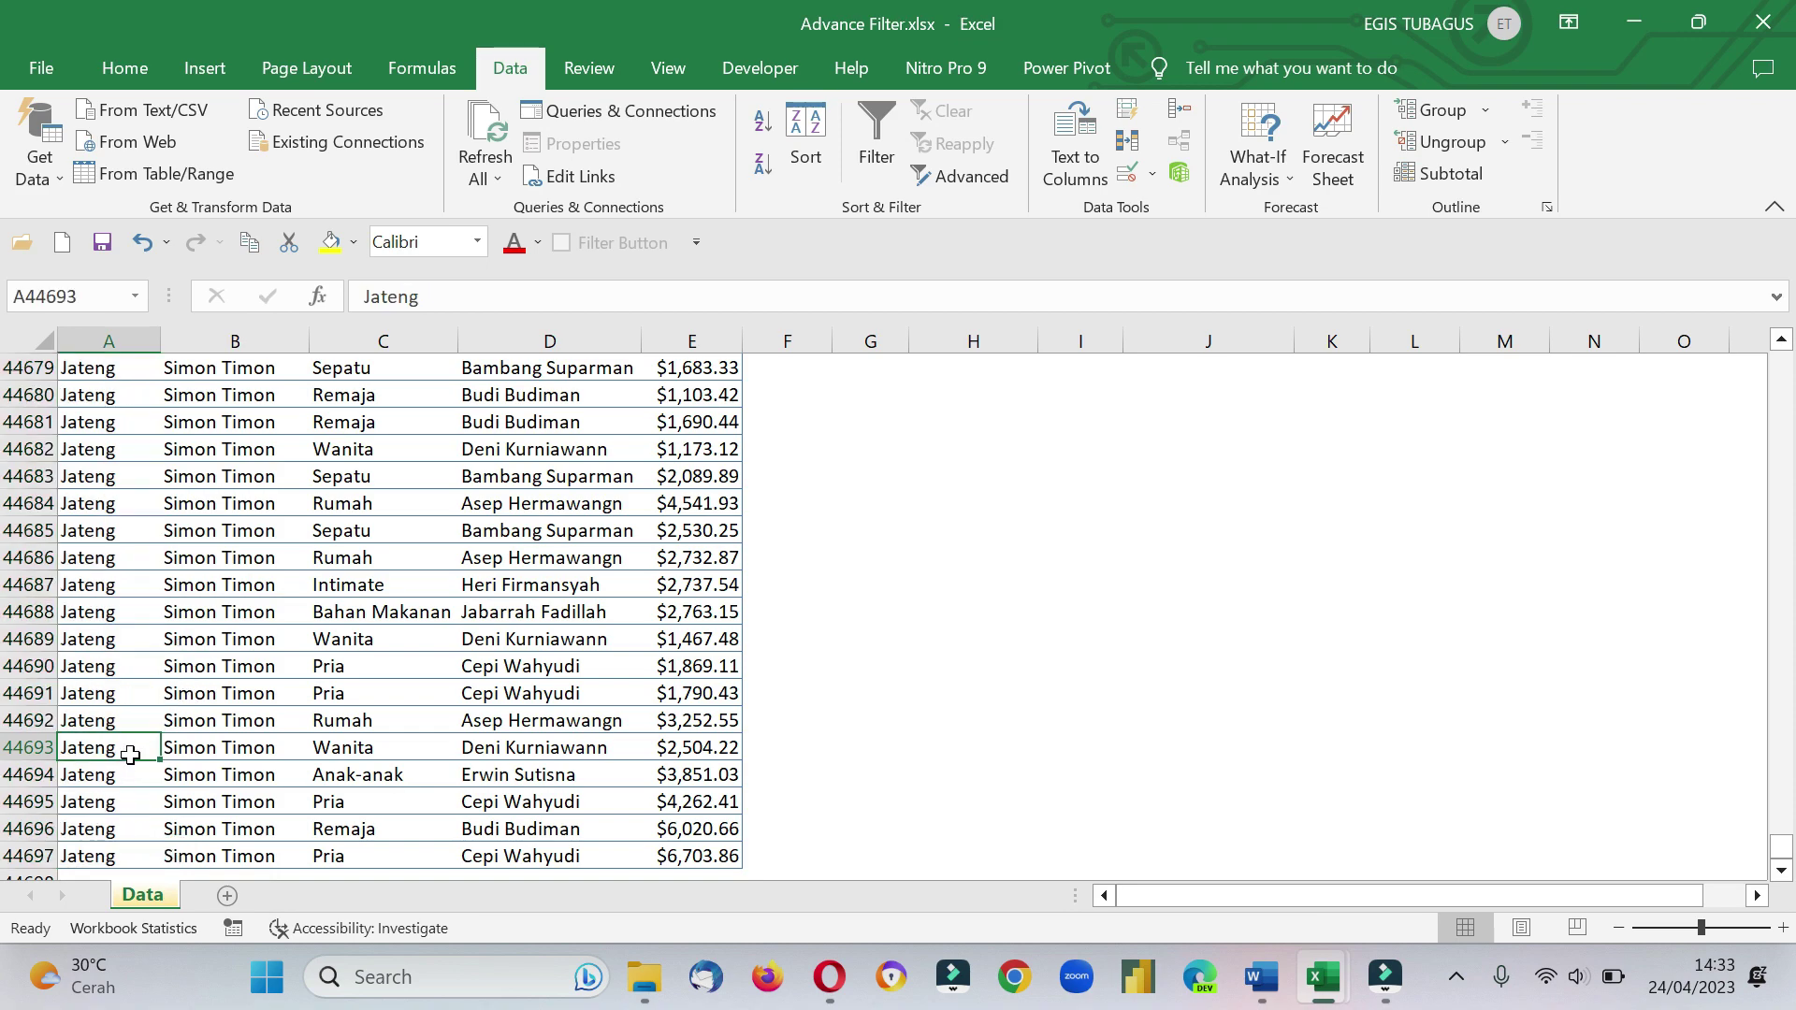
{"action": "key", "text": "ctrl+shift+Up"}
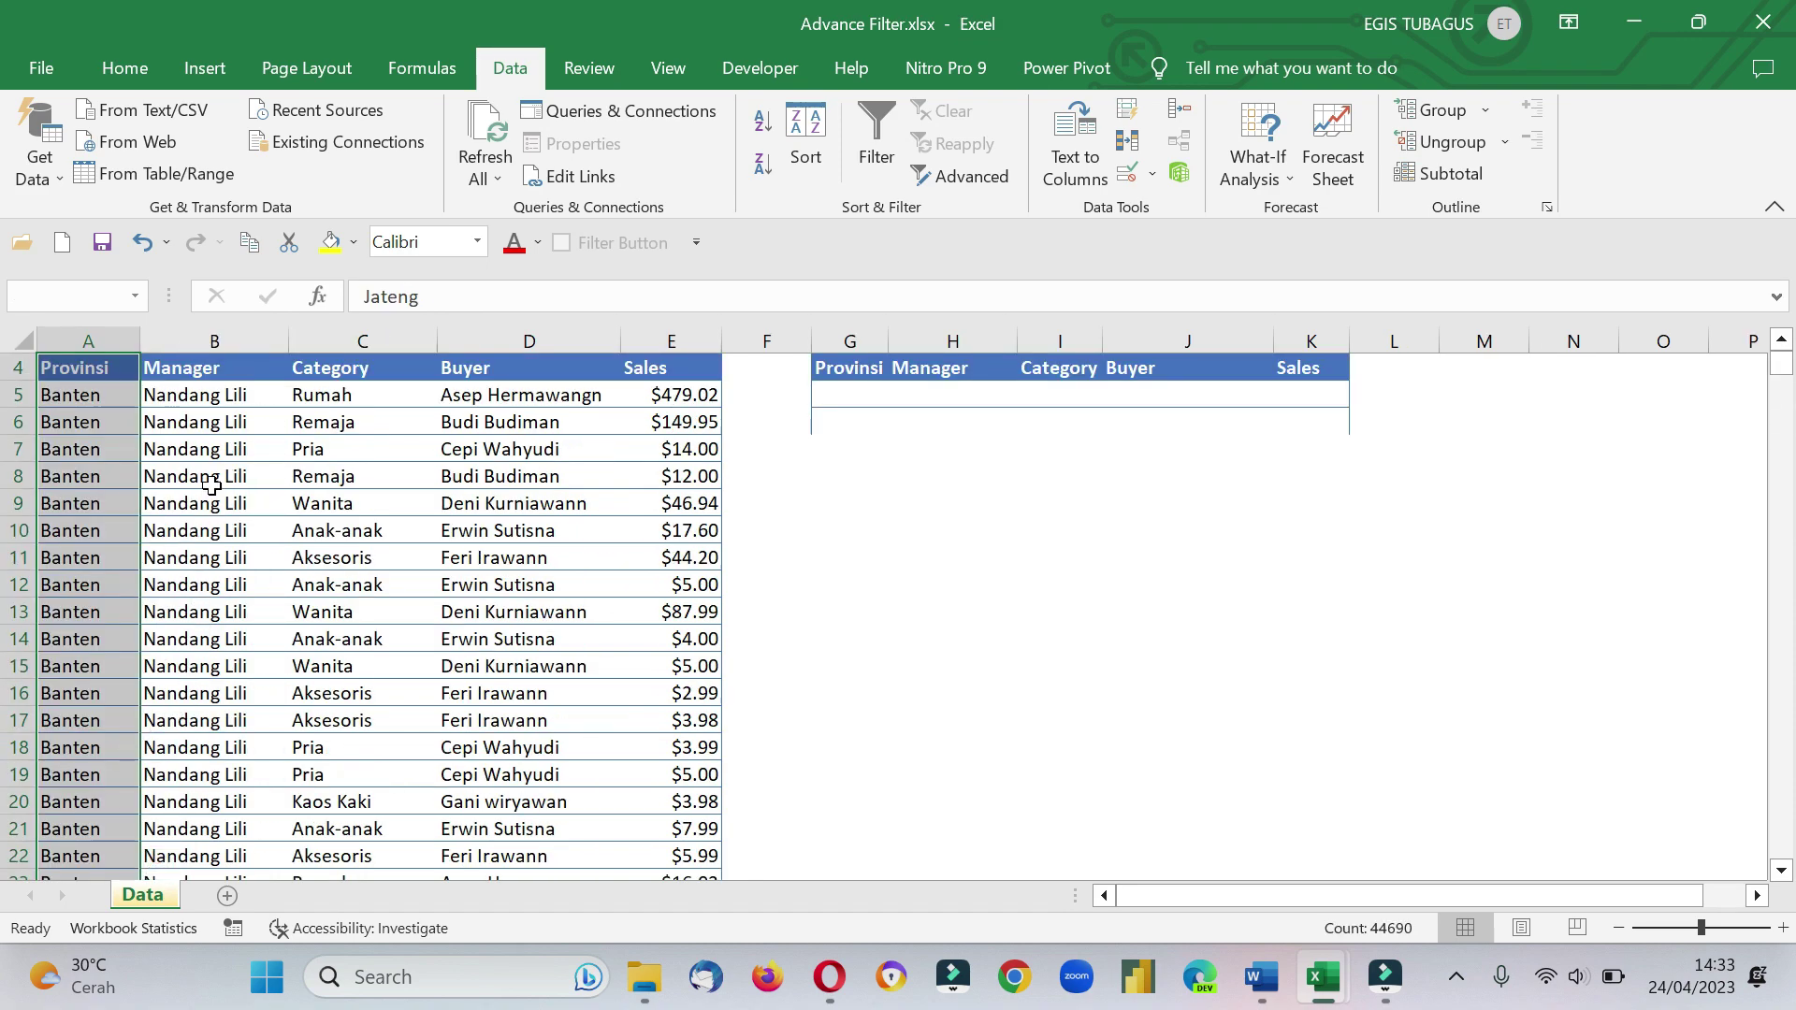
{"action": "scroll", "coordinate": [211, 486], "scroll_direction": "up", "scroll_amount": 1}
{"action": "left_click", "coordinate": [111, 498]}
{"action": "left_click", "coordinate": [111, 499]}
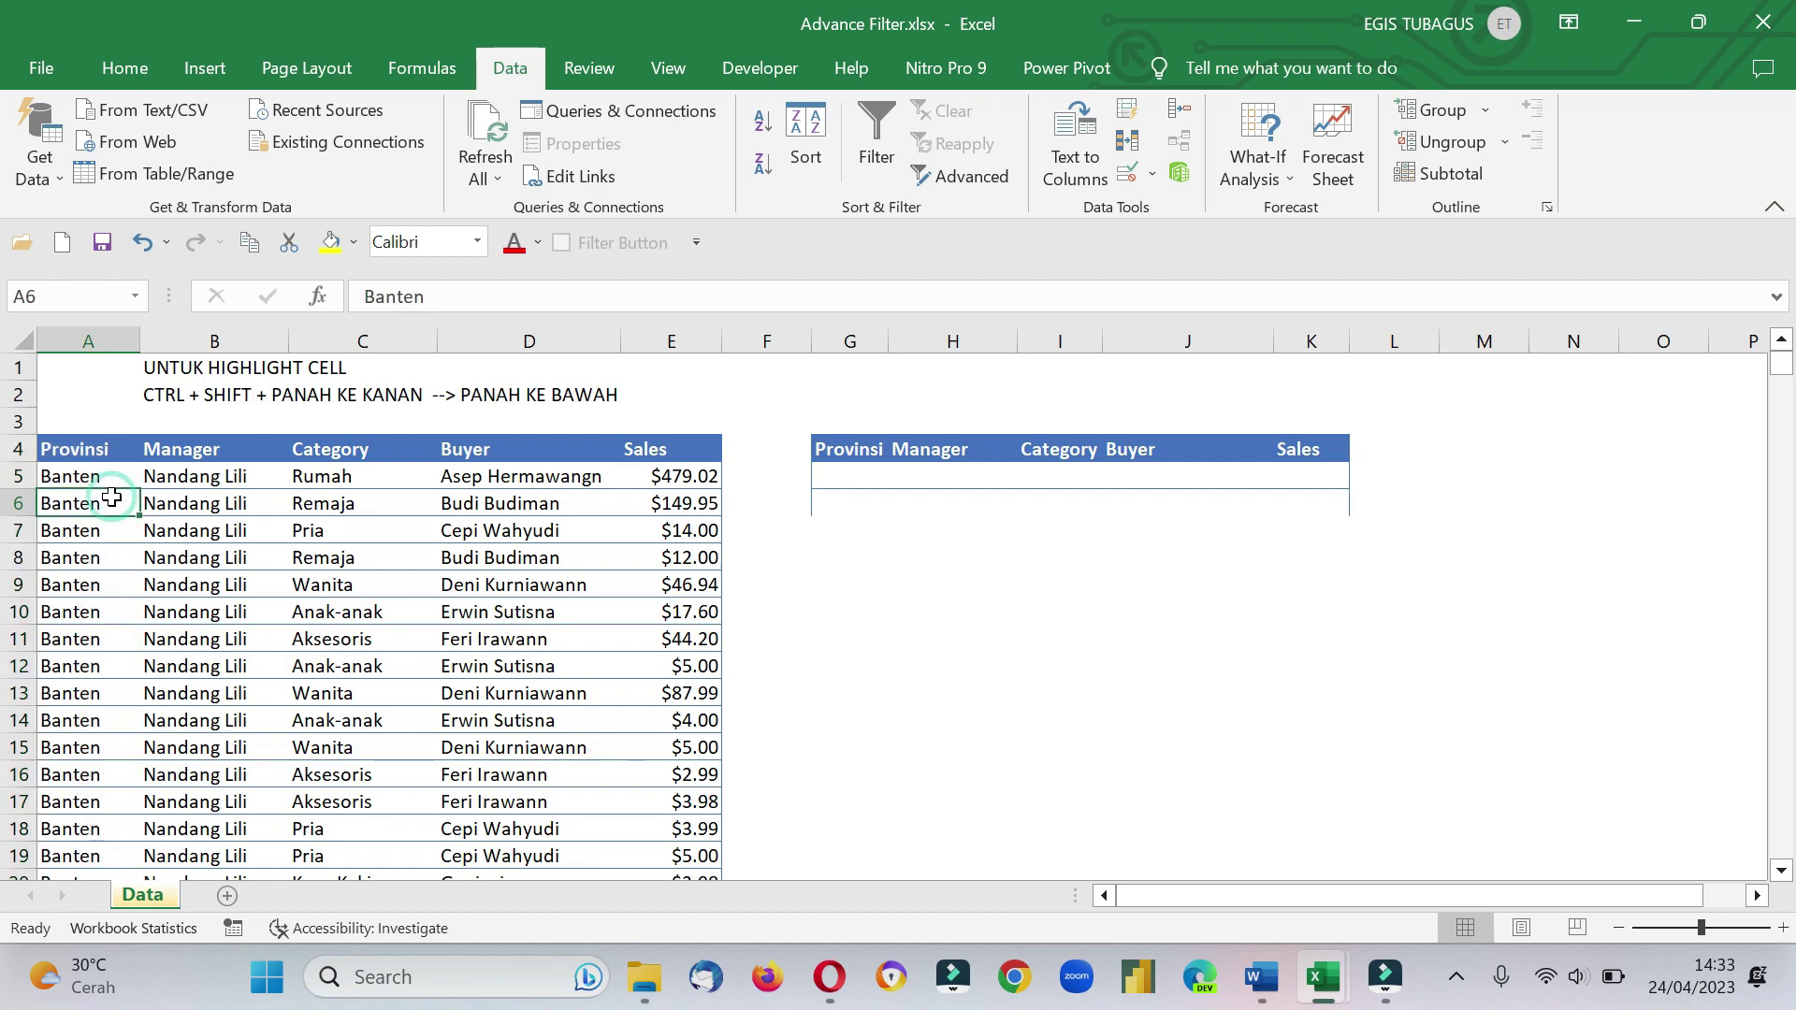
{"action": "left_click", "coordinate": [342, 505]}
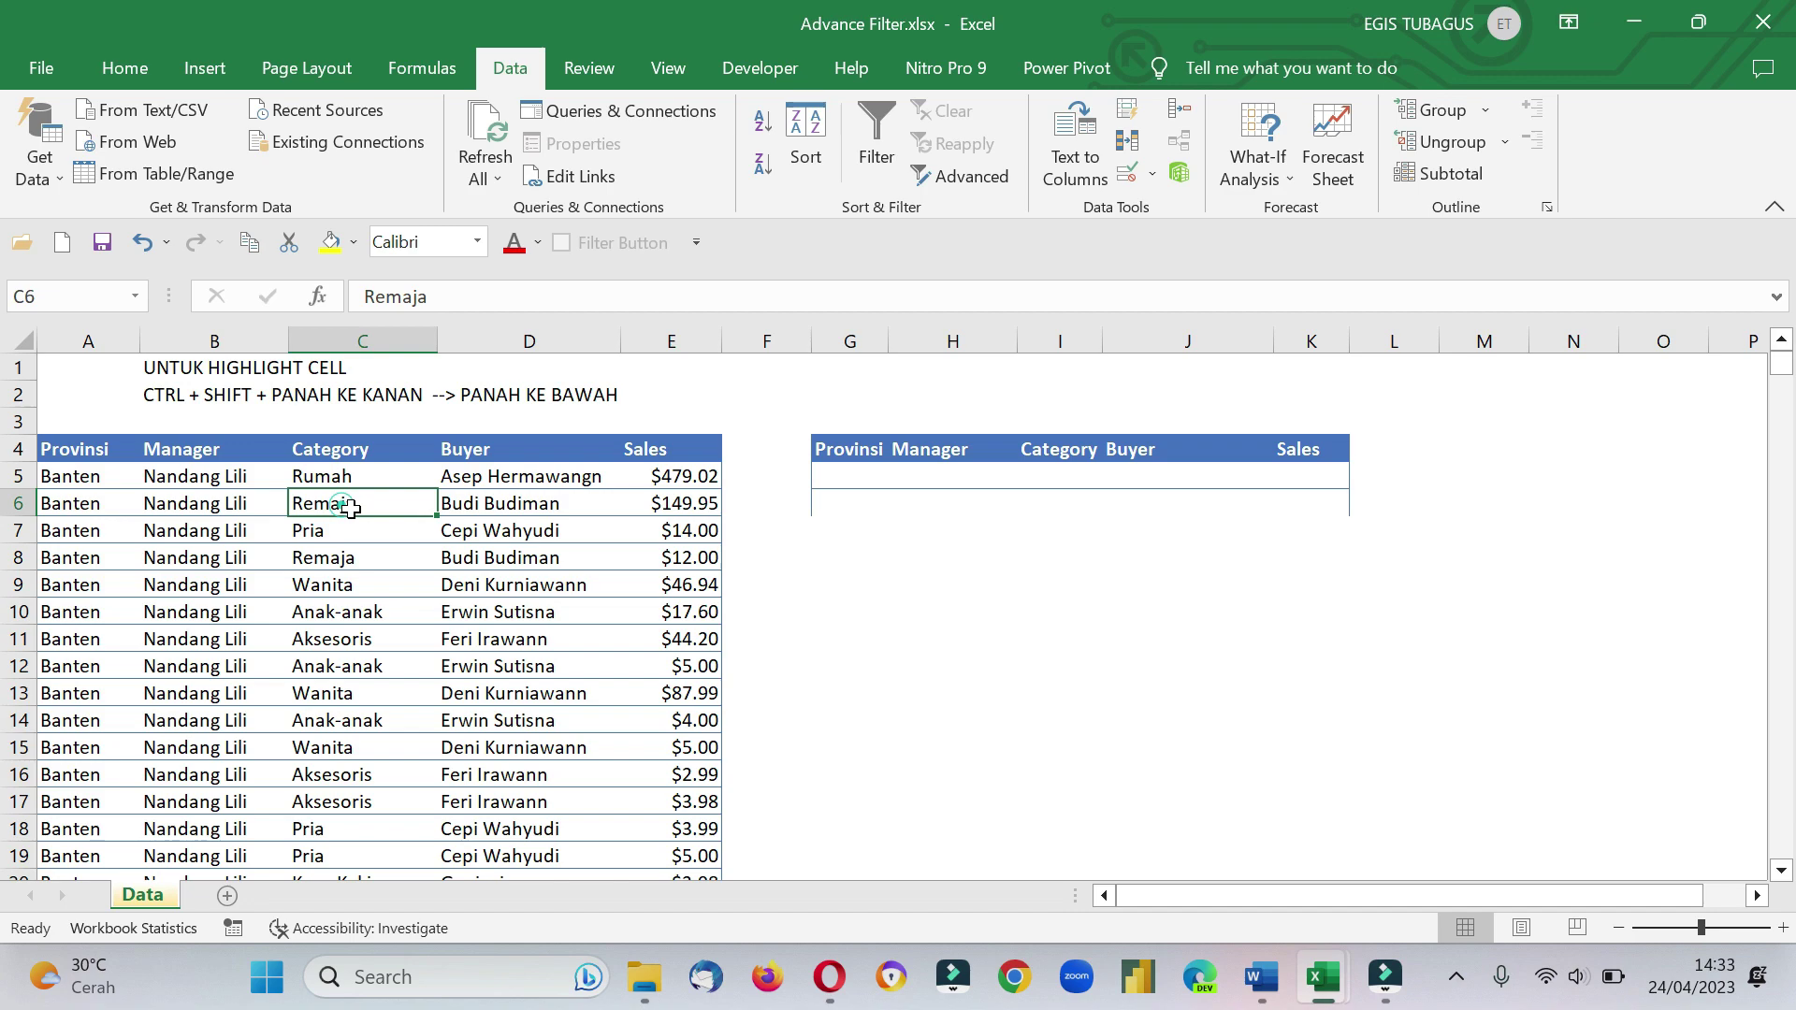
Turn on header filters and filter the Category column to Rumah only.
{"action": "left_click", "coordinate": [874, 140]}
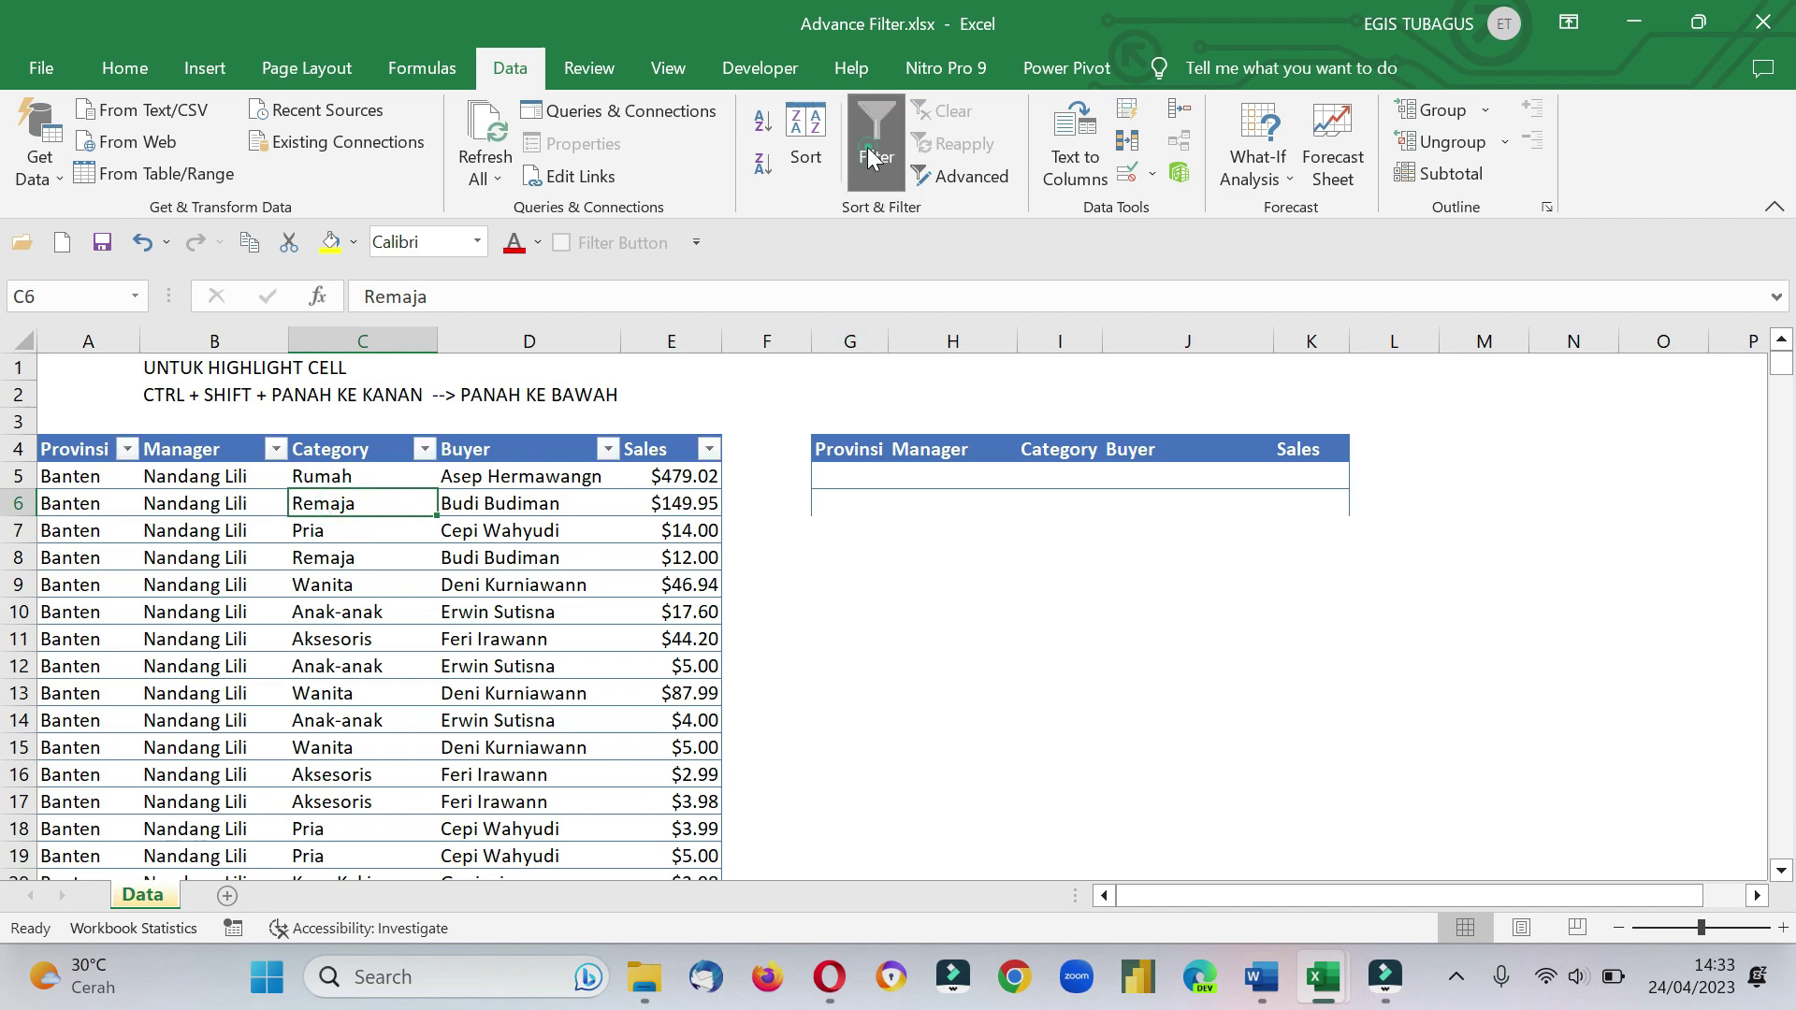
{"action": "left_click", "coordinate": [423, 451]}
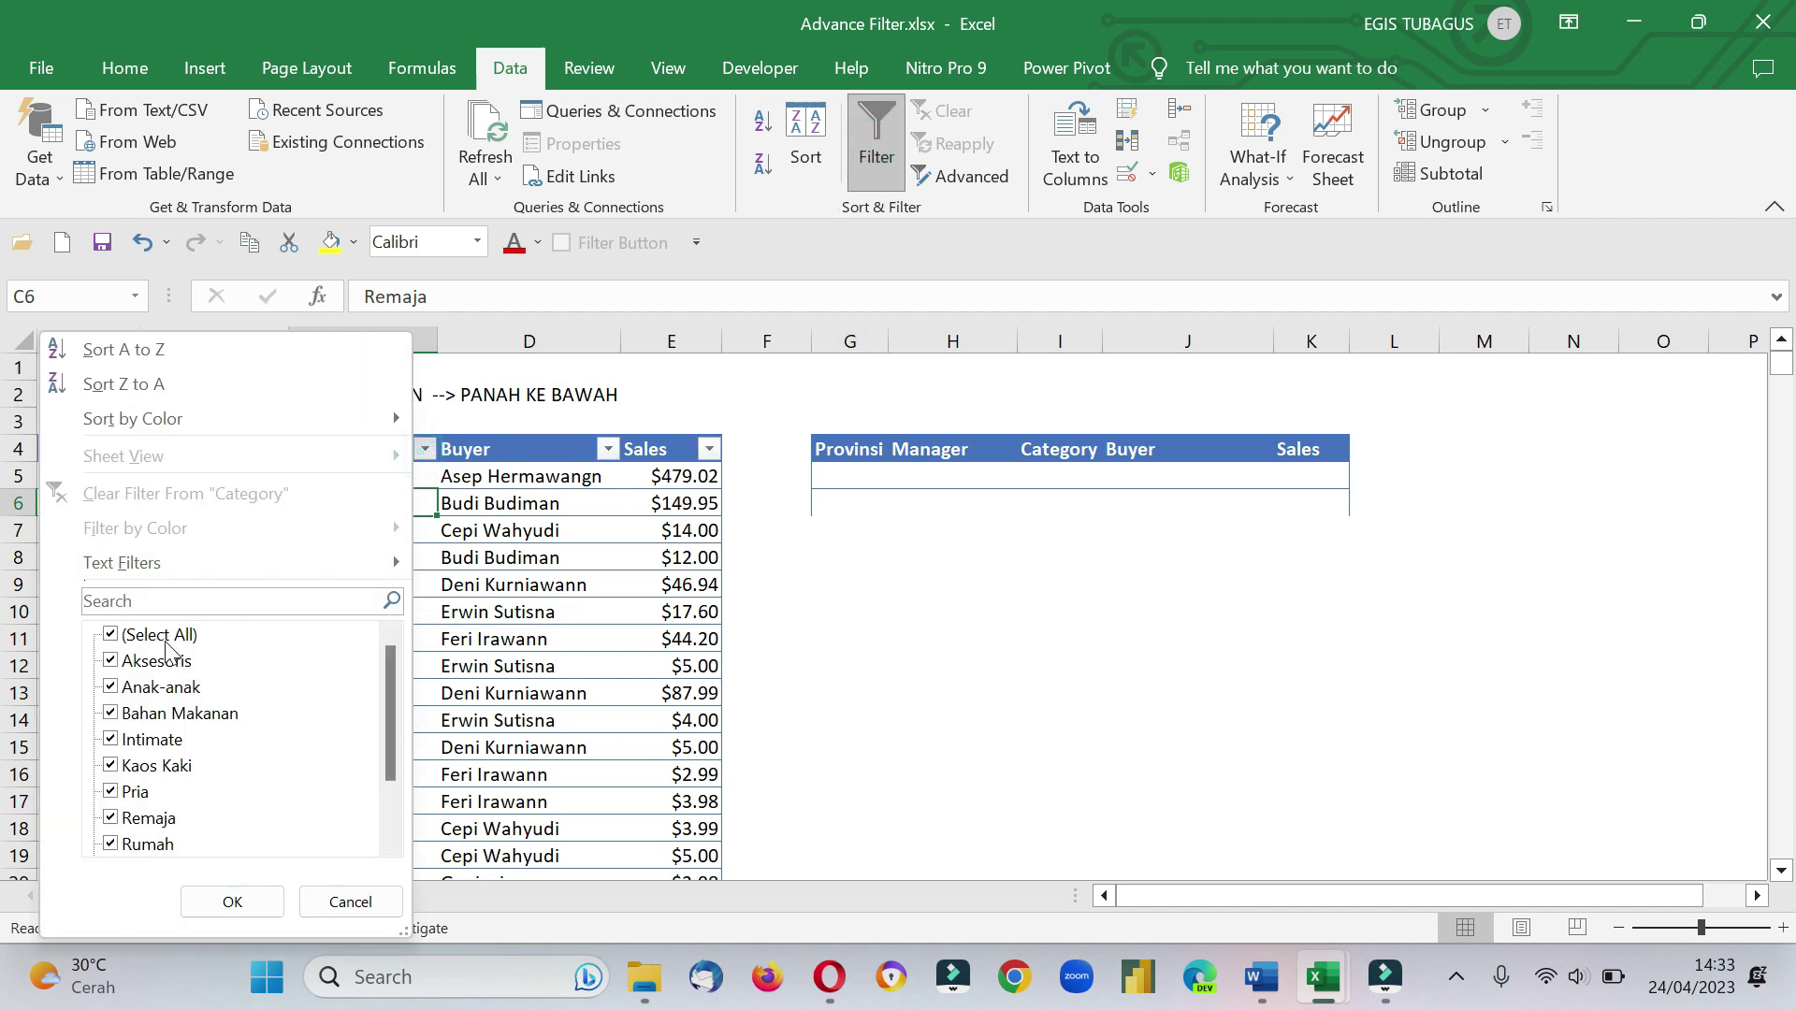
{"action": "left_click", "coordinate": [110, 635]}
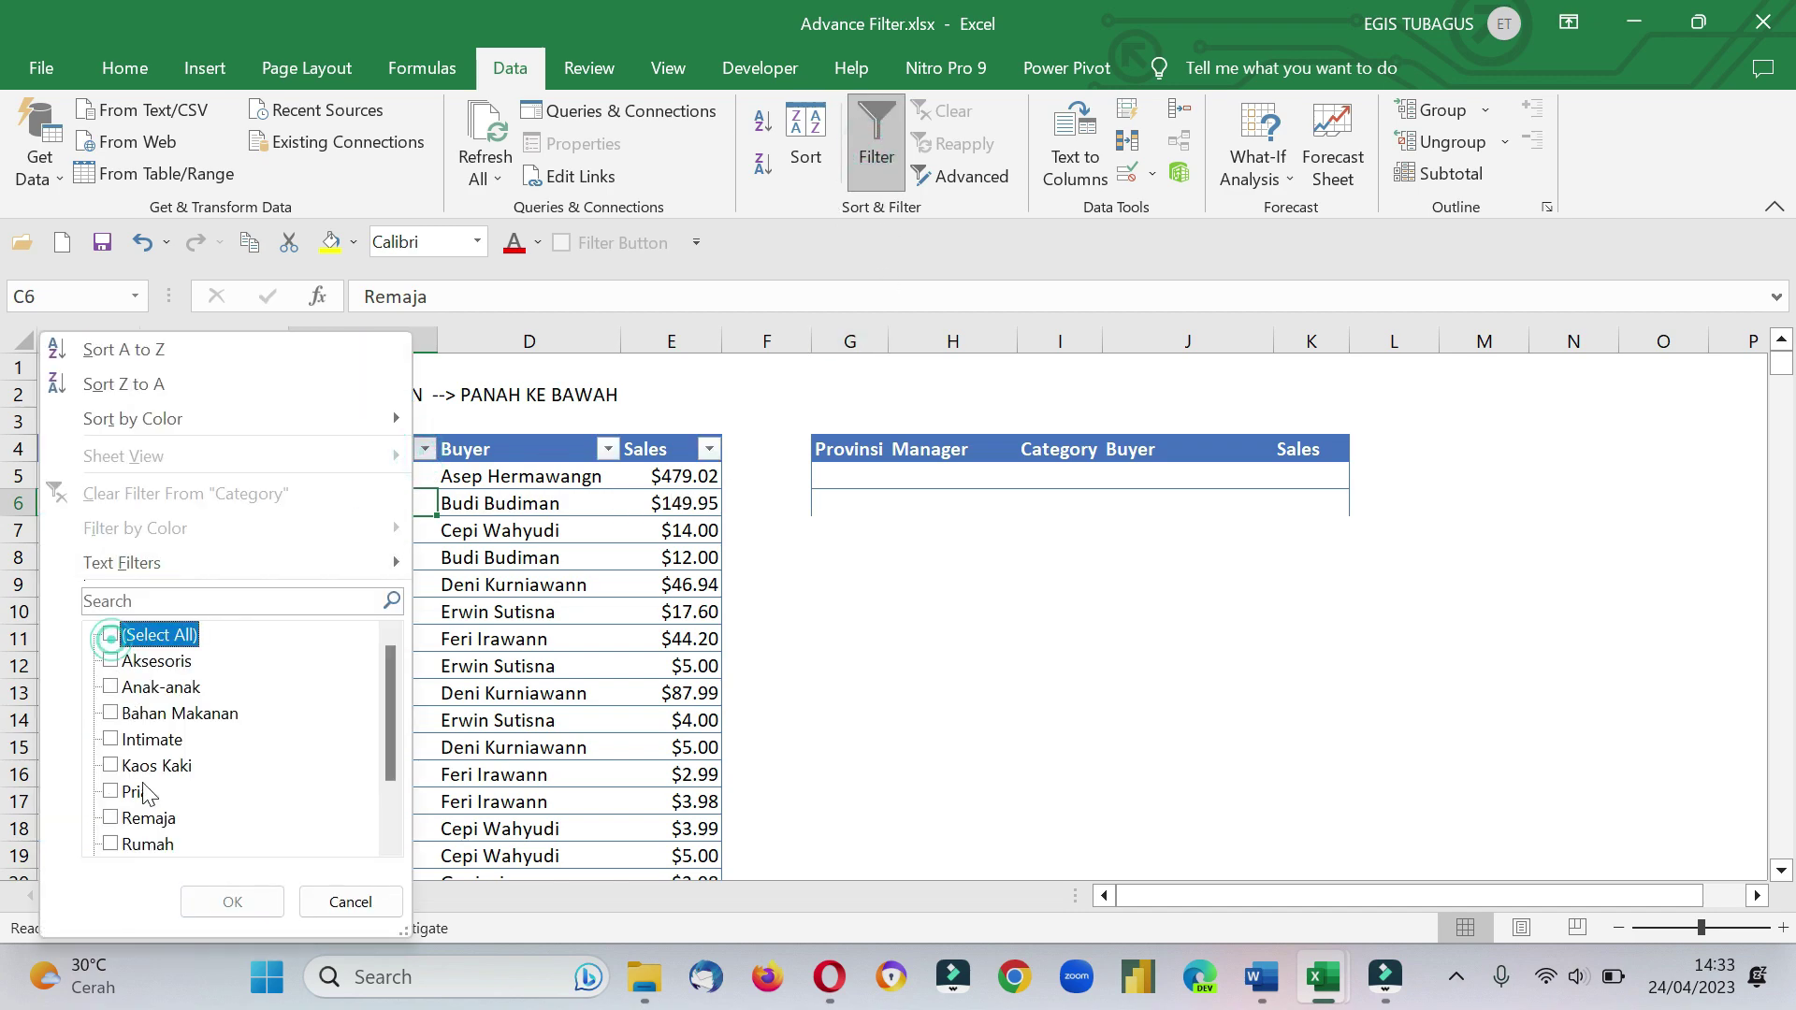
{"action": "left_click", "coordinate": [112, 844]}
{"action": "left_click", "coordinate": [232, 906]}
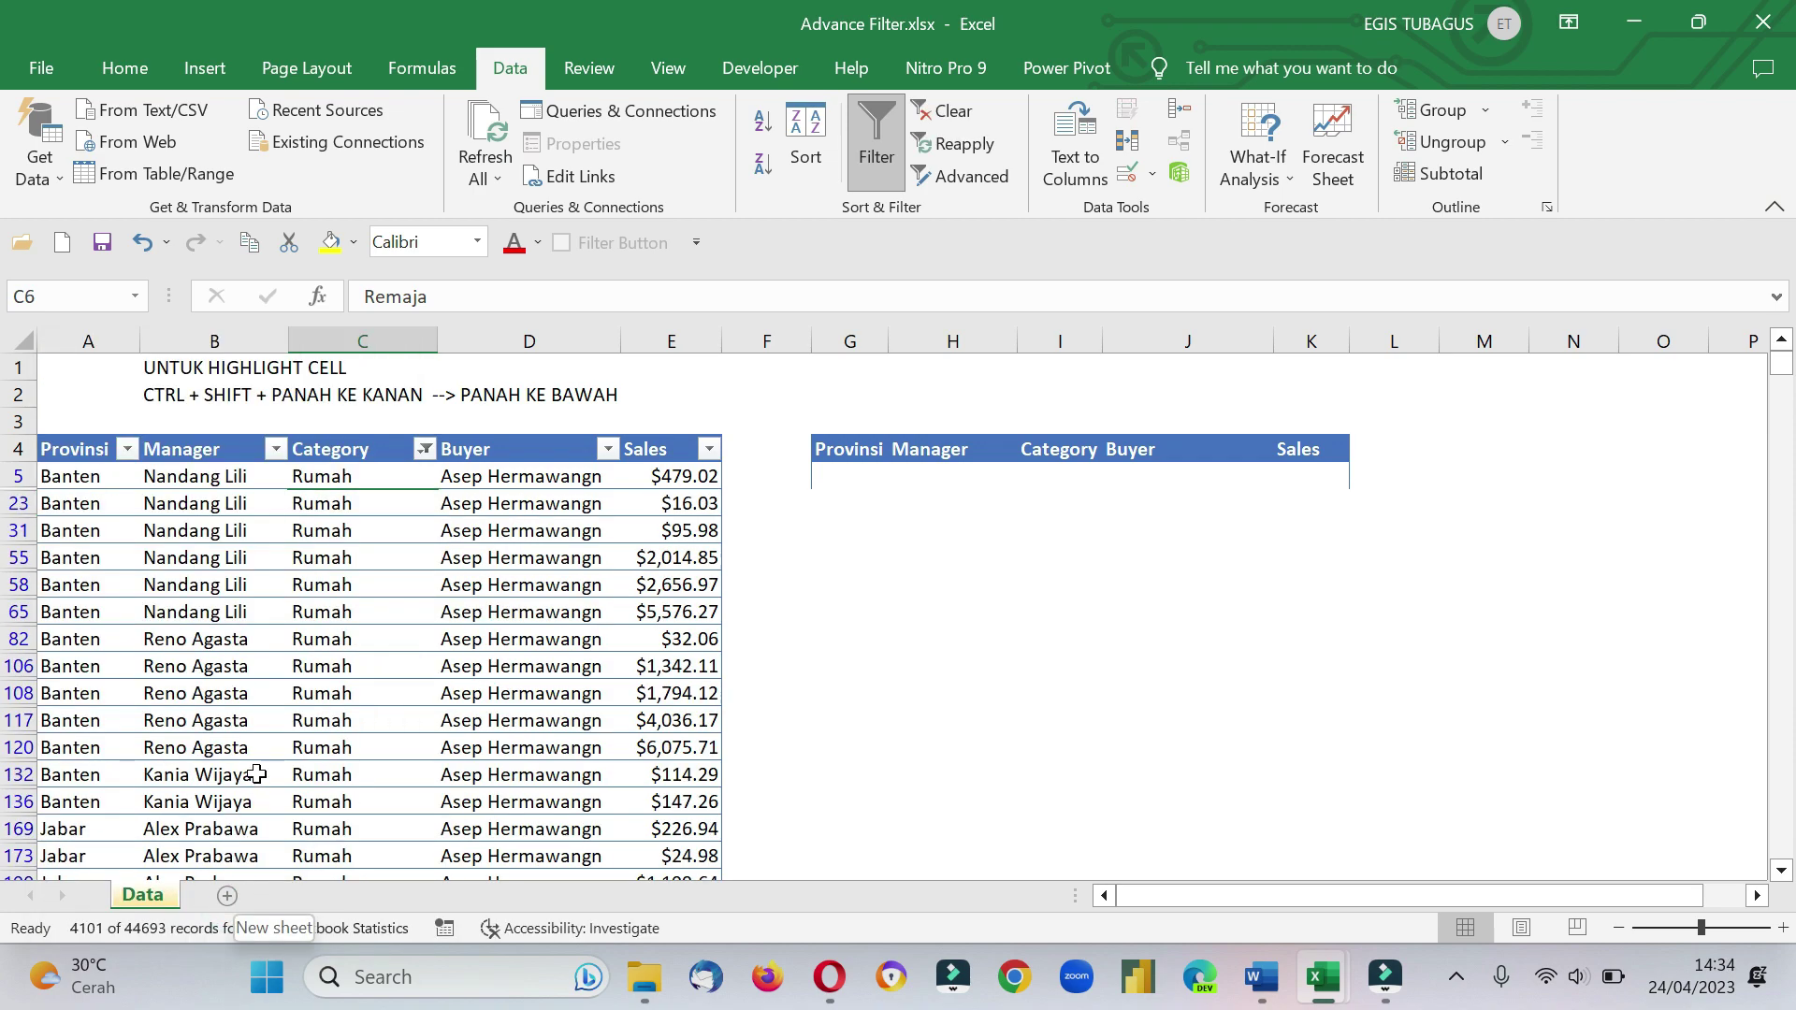
Check the Buyer filter, then filter the Manager column to Ambarwati only.
{"action": "left_click", "coordinate": [609, 451]}
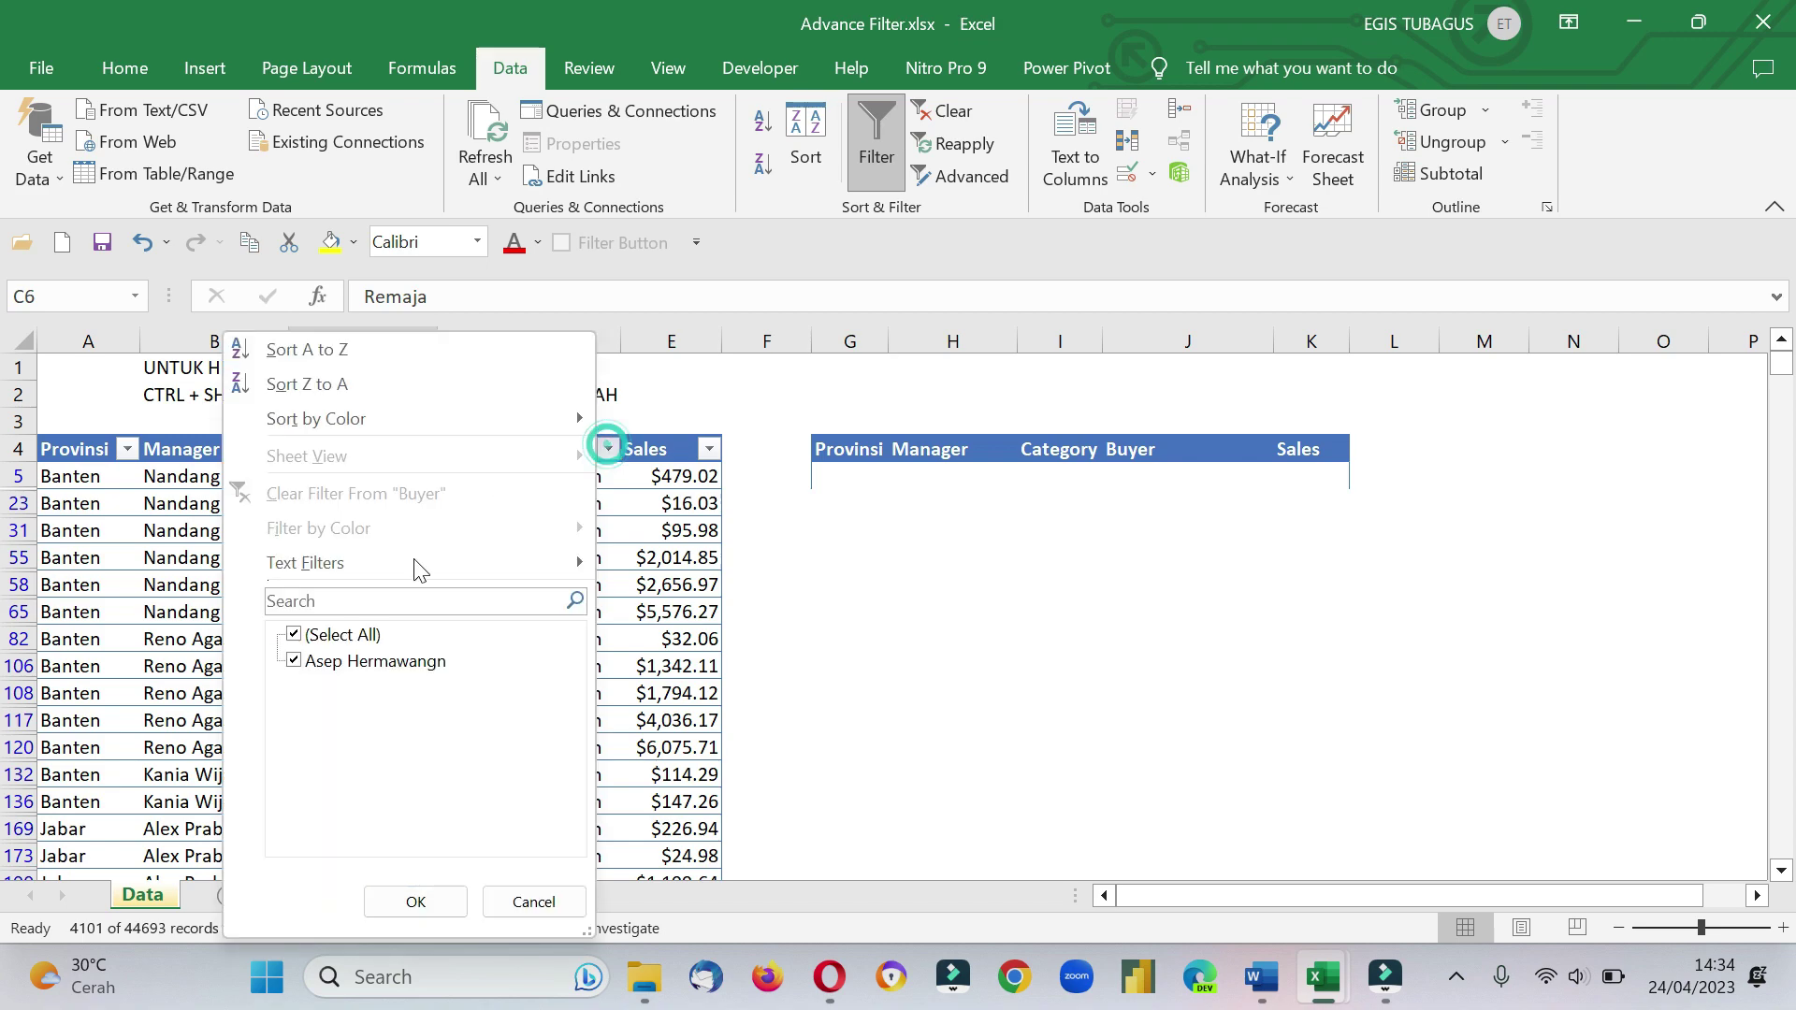
{"action": "left_click", "coordinate": [647, 496]}
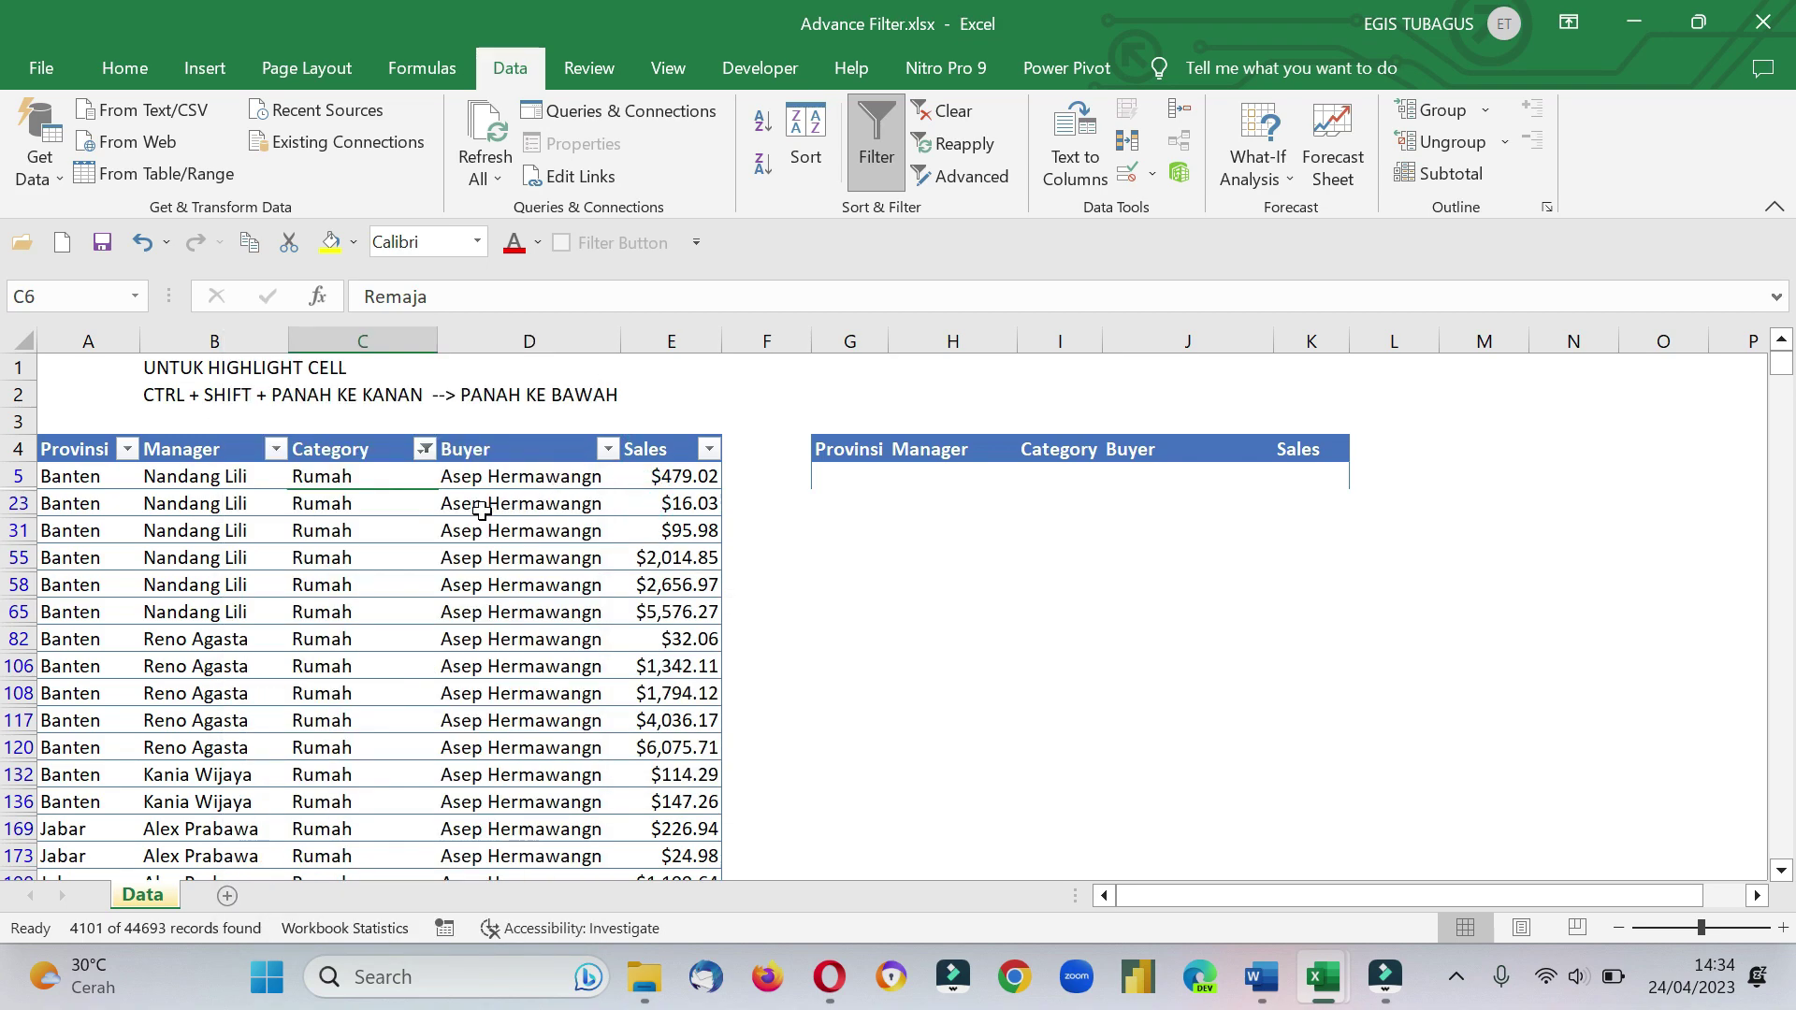
{"action": "left_click", "coordinate": [275, 449]}
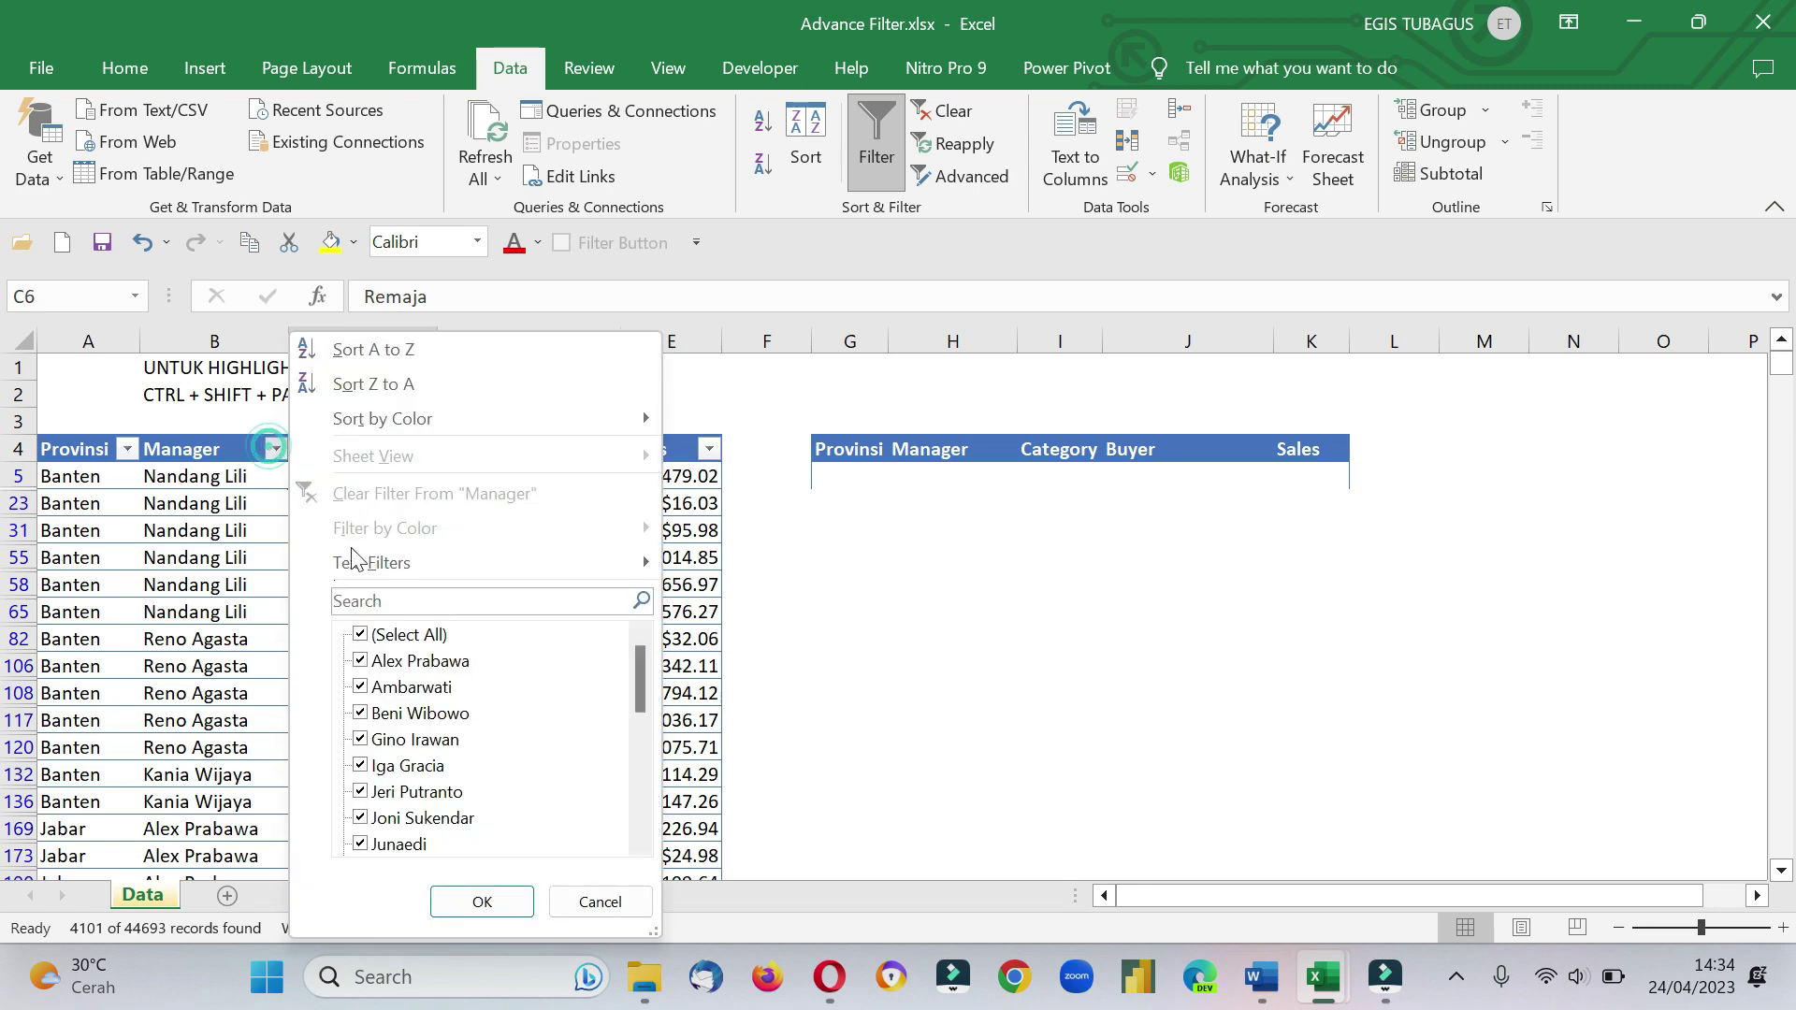
{"action": "left_click", "coordinate": [359, 635]}
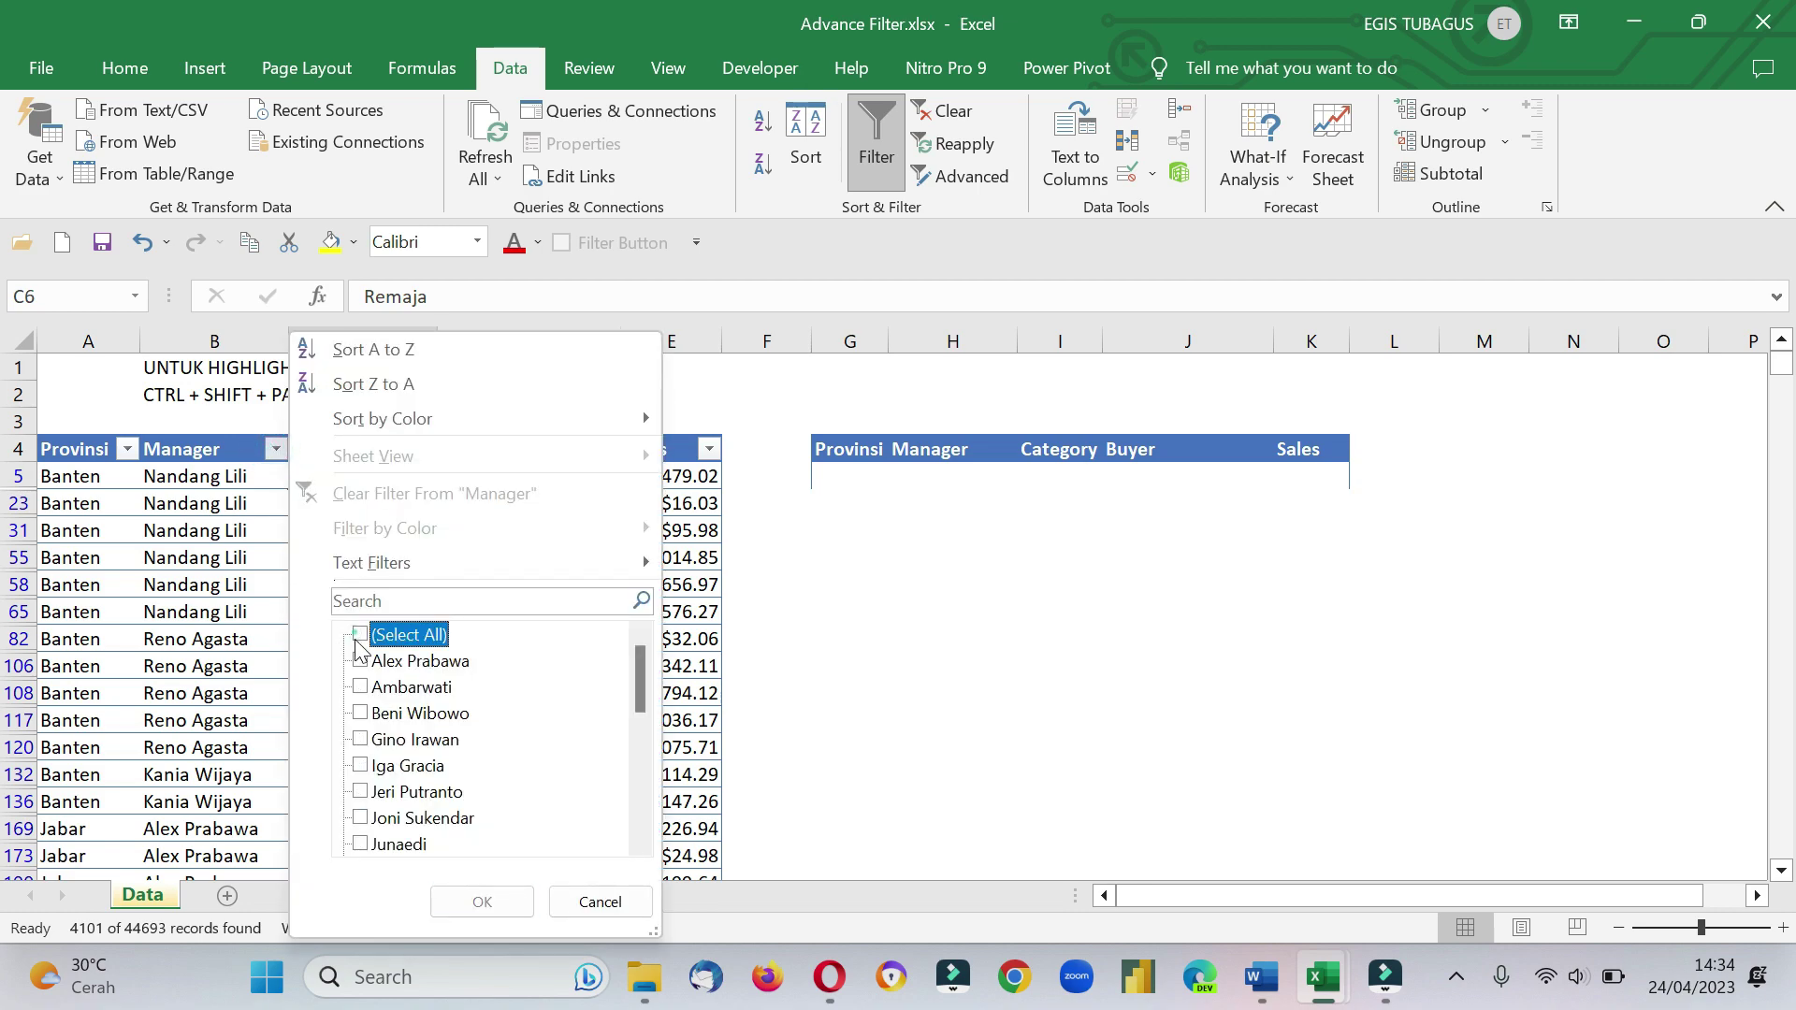
{"action": "left_click", "coordinate": [361, 687]}
{"action": "left_click", "coordinate": [481, 901]}
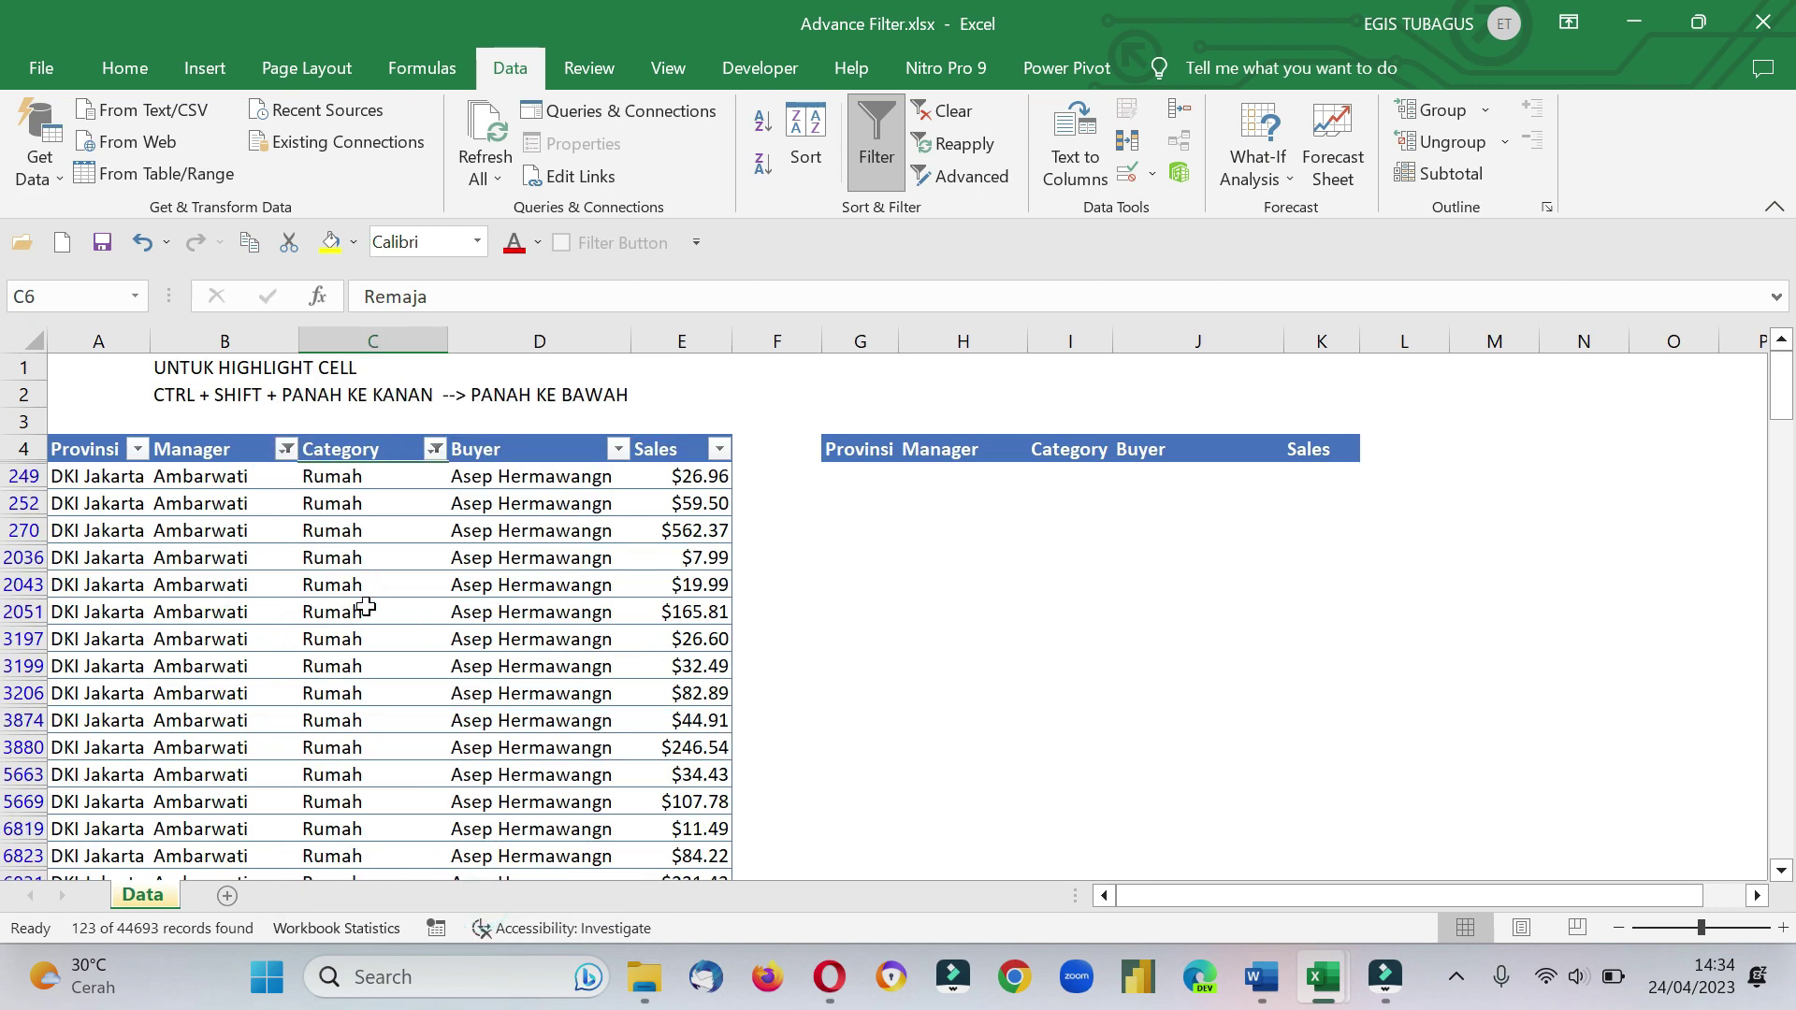
Review the filtered rows, then clear all filters and turn header filtering off.
{"action": "scroll", "coordinate": [499, 615], "scroll_direction": "down", "scroll_amount": 1}
{"action": "scroll", "coordinate": [499, 615], "scroll_direction": "down", "scroll_amount": 3}
{"action": "scroll", "coordinate": [499, 615], "scroll_direction": "down", "scroll_amount": 1}
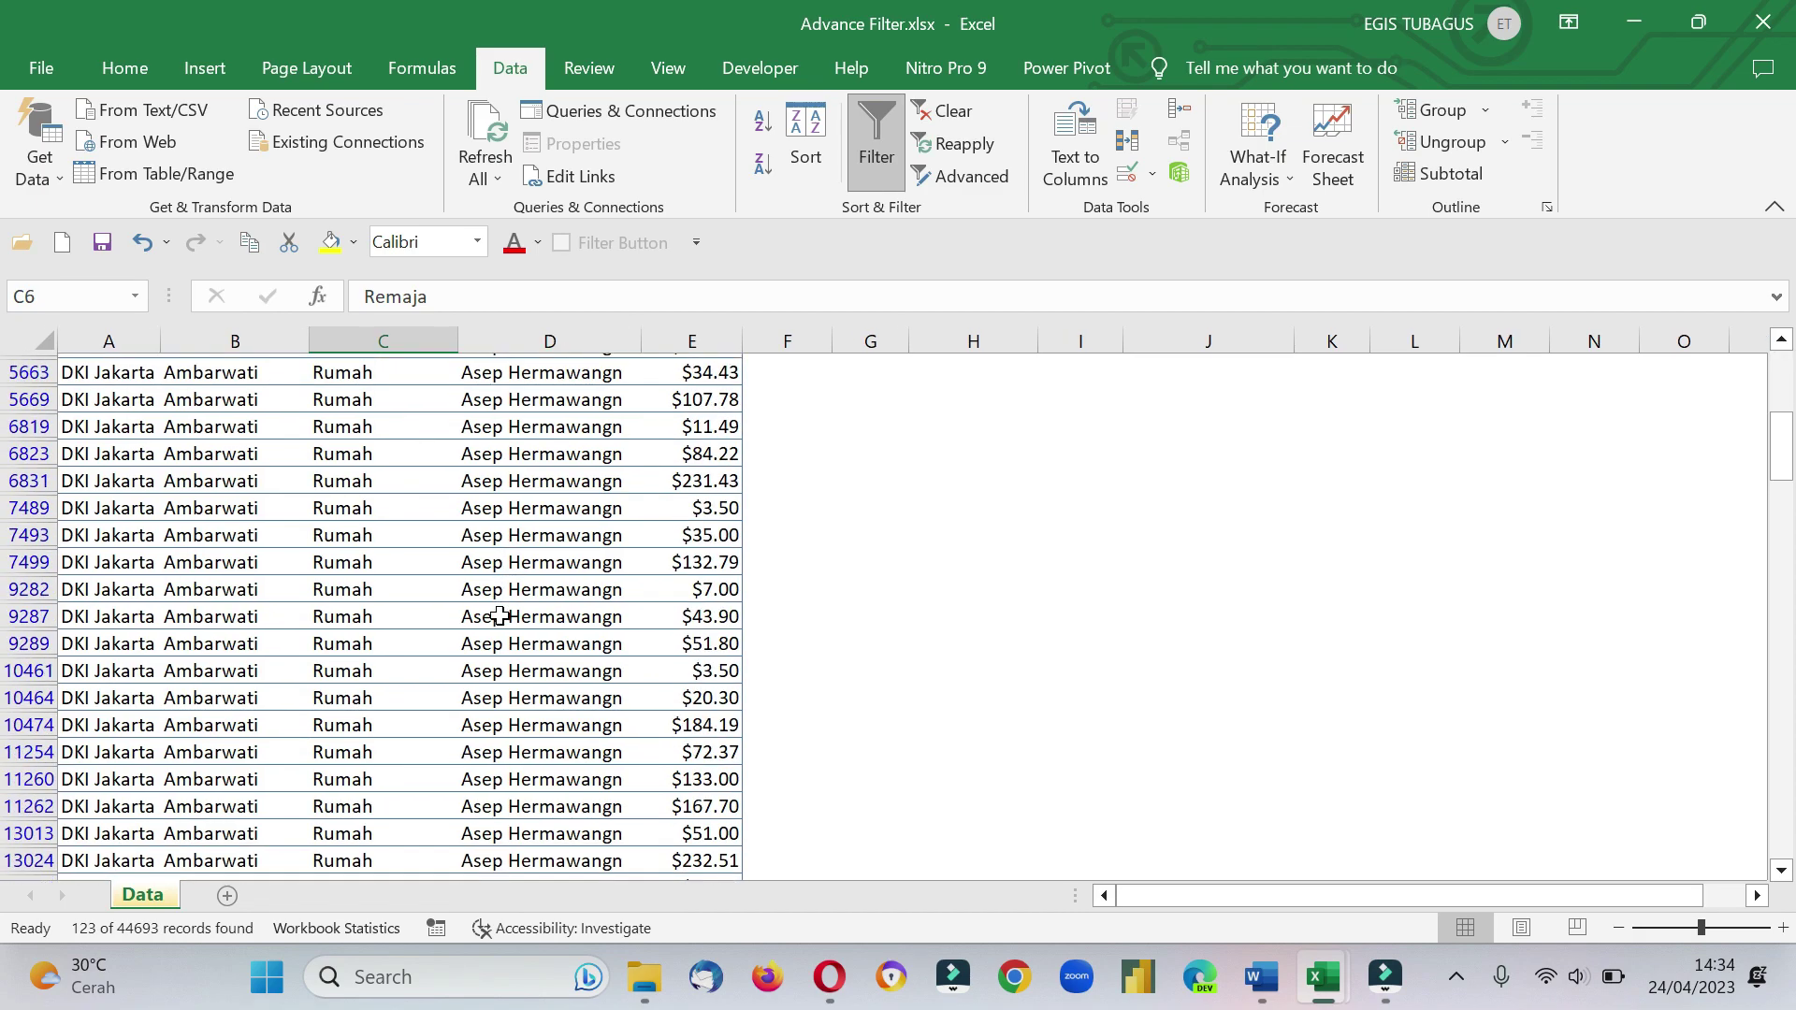
{"action": "scroll", "coordinate": [500, 615], "scroll_direction": "up", "scroll_amount": 4}
{"action": "scroll", "coordinate": [486, 608], "scroll_direction": "up", "scroll_amount": 1}
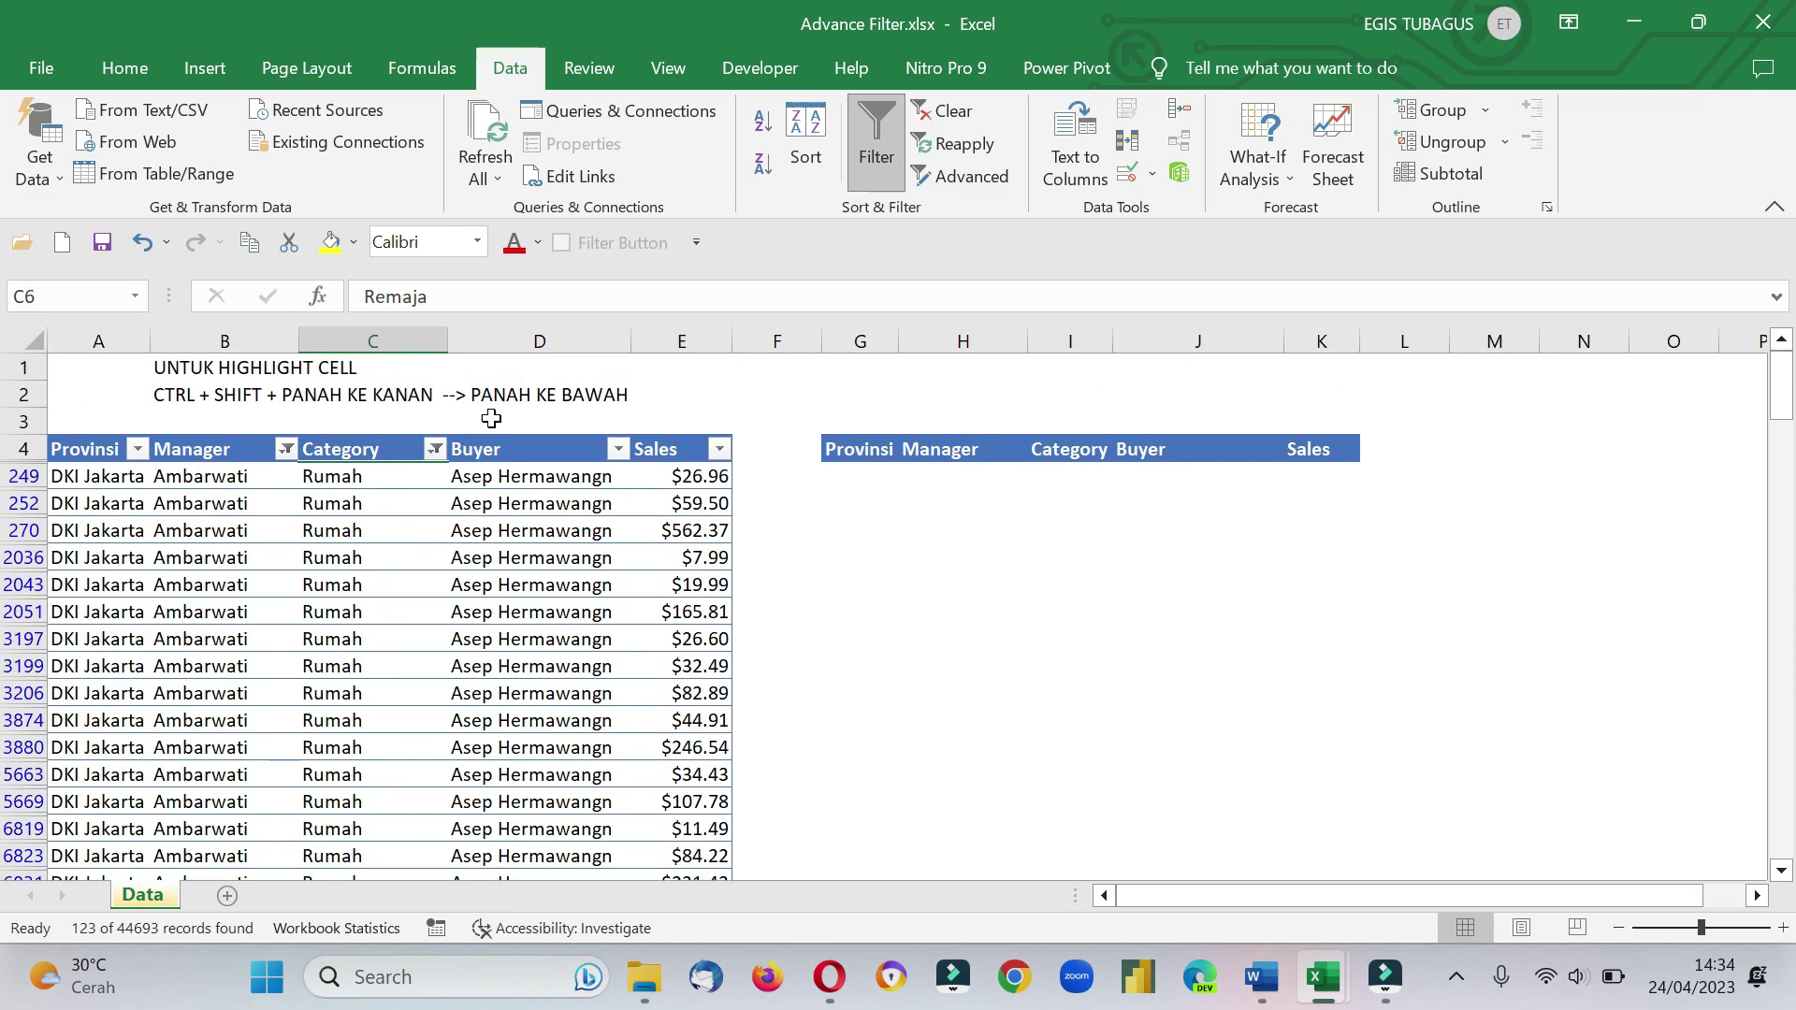
{"action": "left_click", "coordinate": [945, 111]}
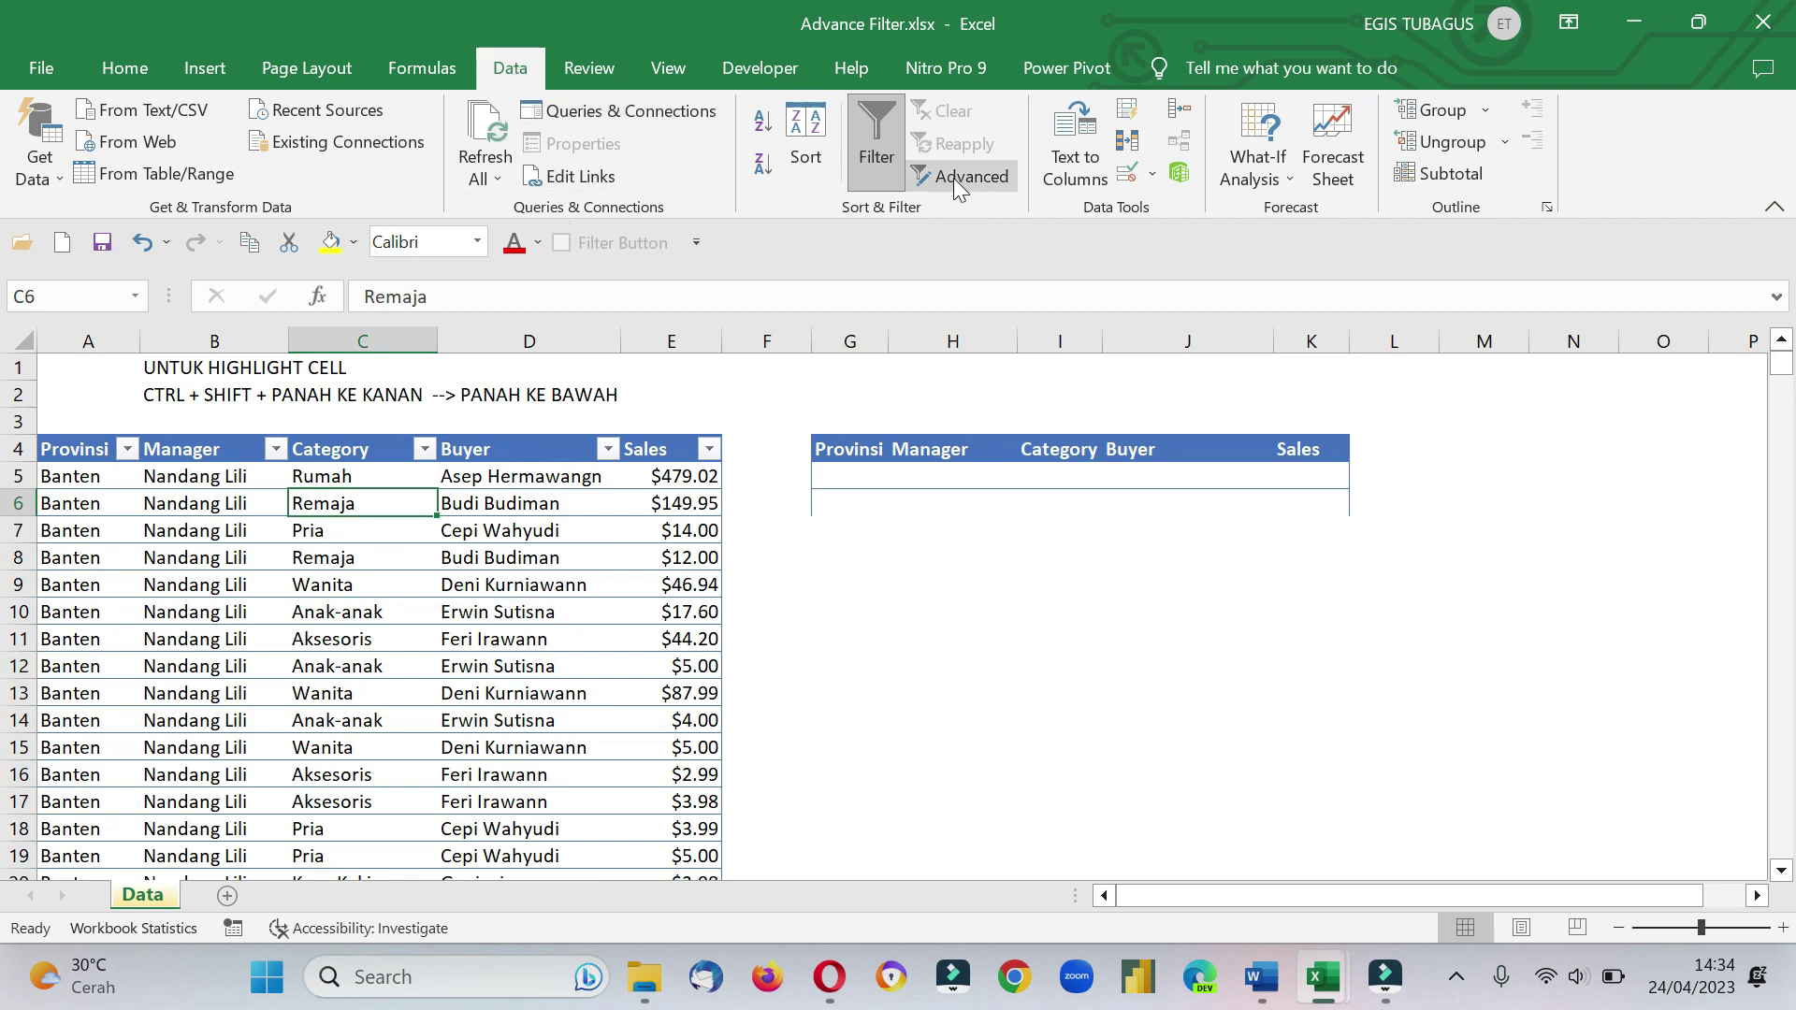
{"action": "left_click", "coordinate": [879, 141]}
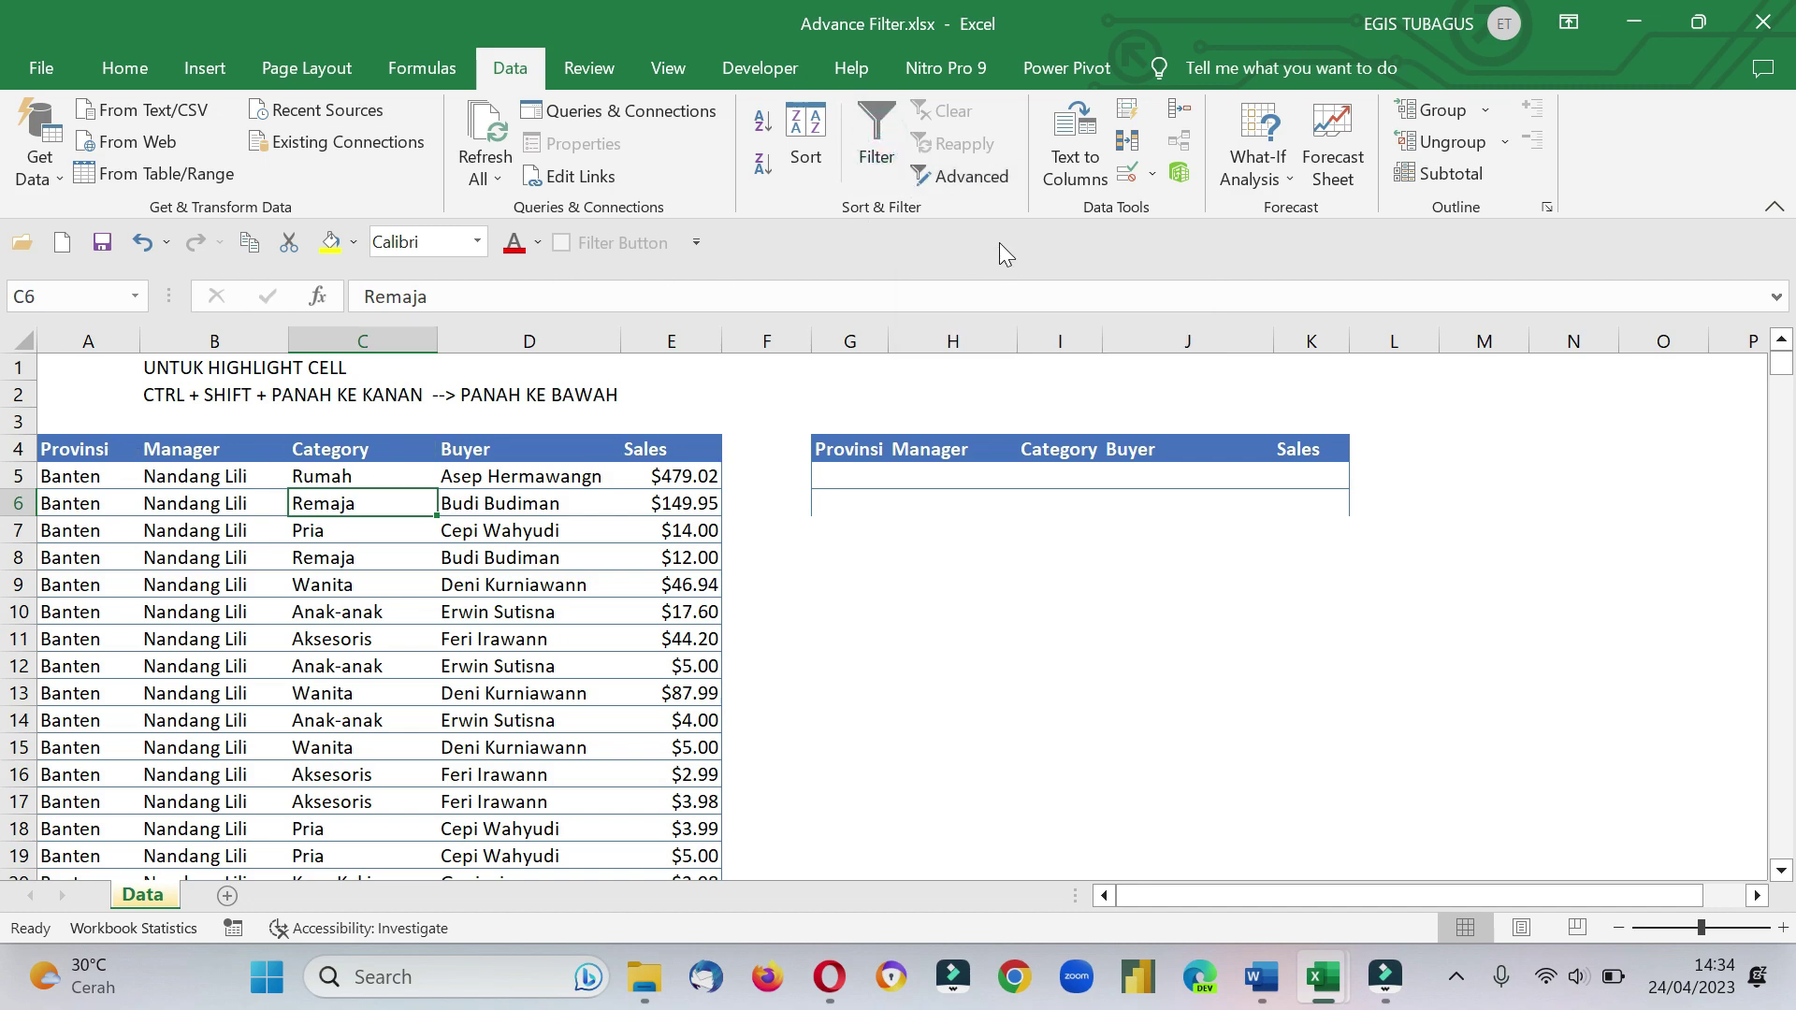
Bring up Advanced Filter, move it aside and choose Copy to another location.
{"action": "left_click", "coordinate": [958, 178]}
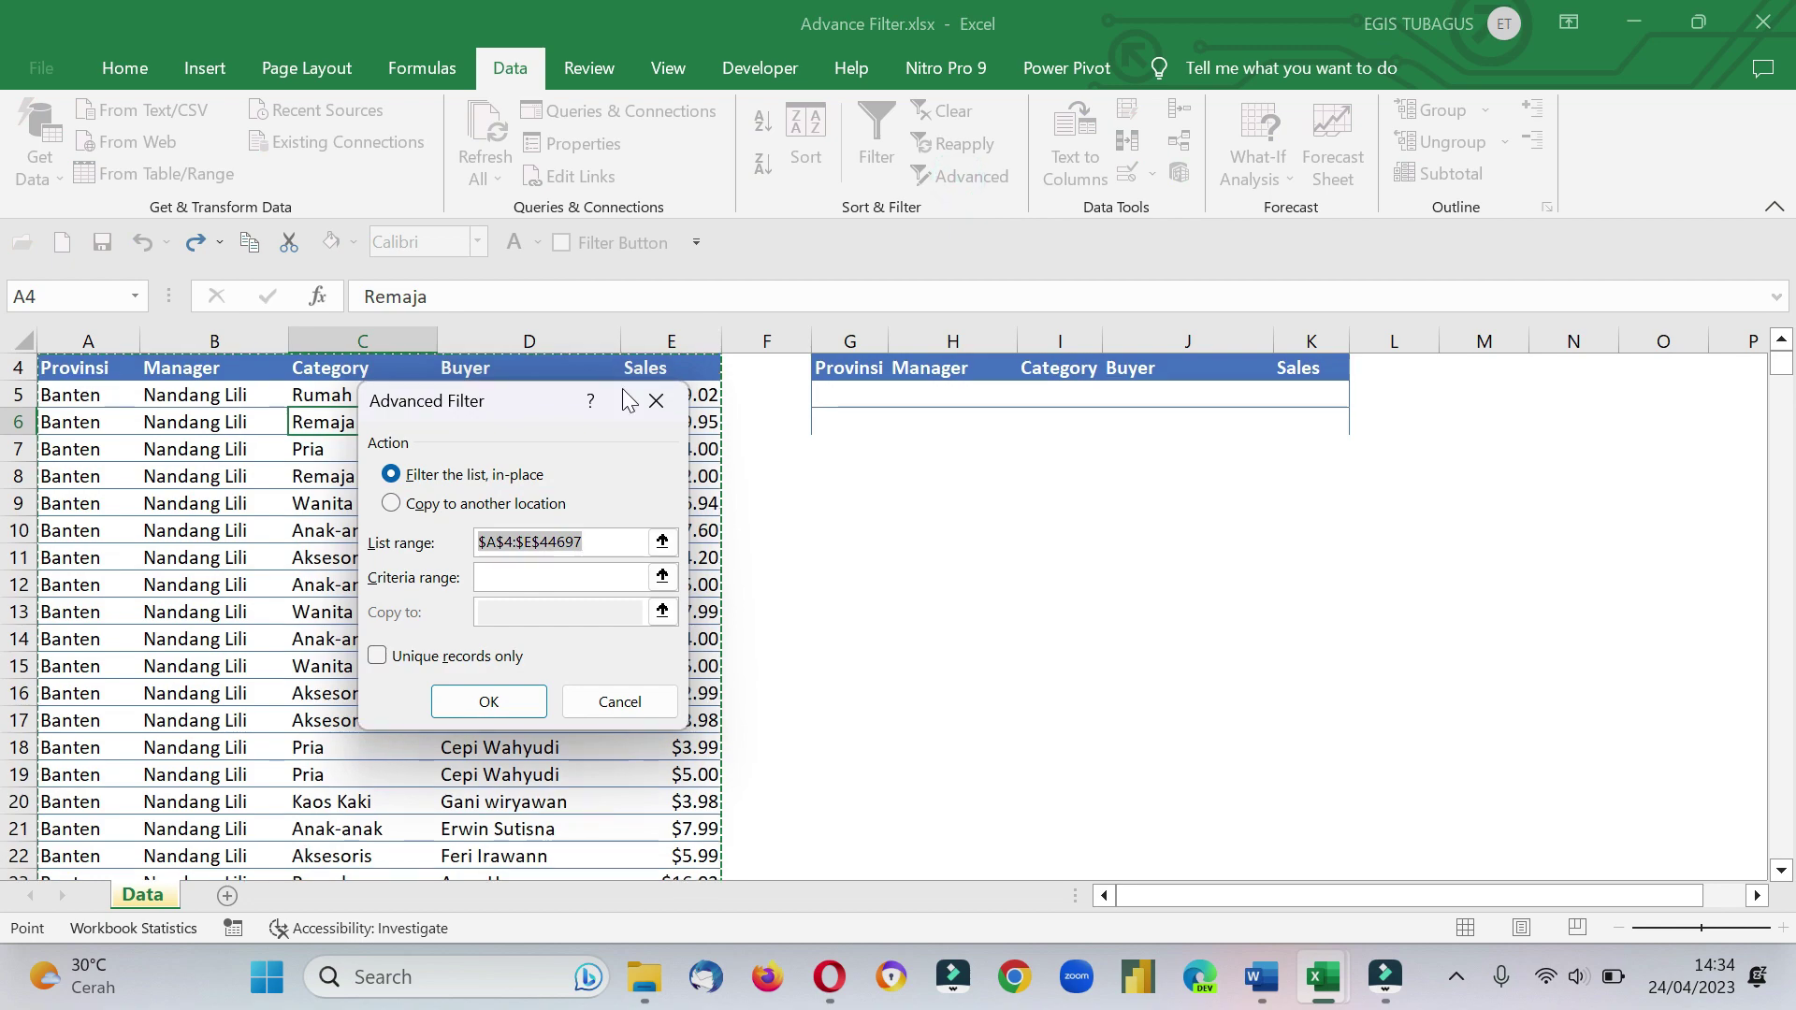
{"action": "left_click_drag", "start_coordinate": [492, 410], "coordinate": [832, 470]}
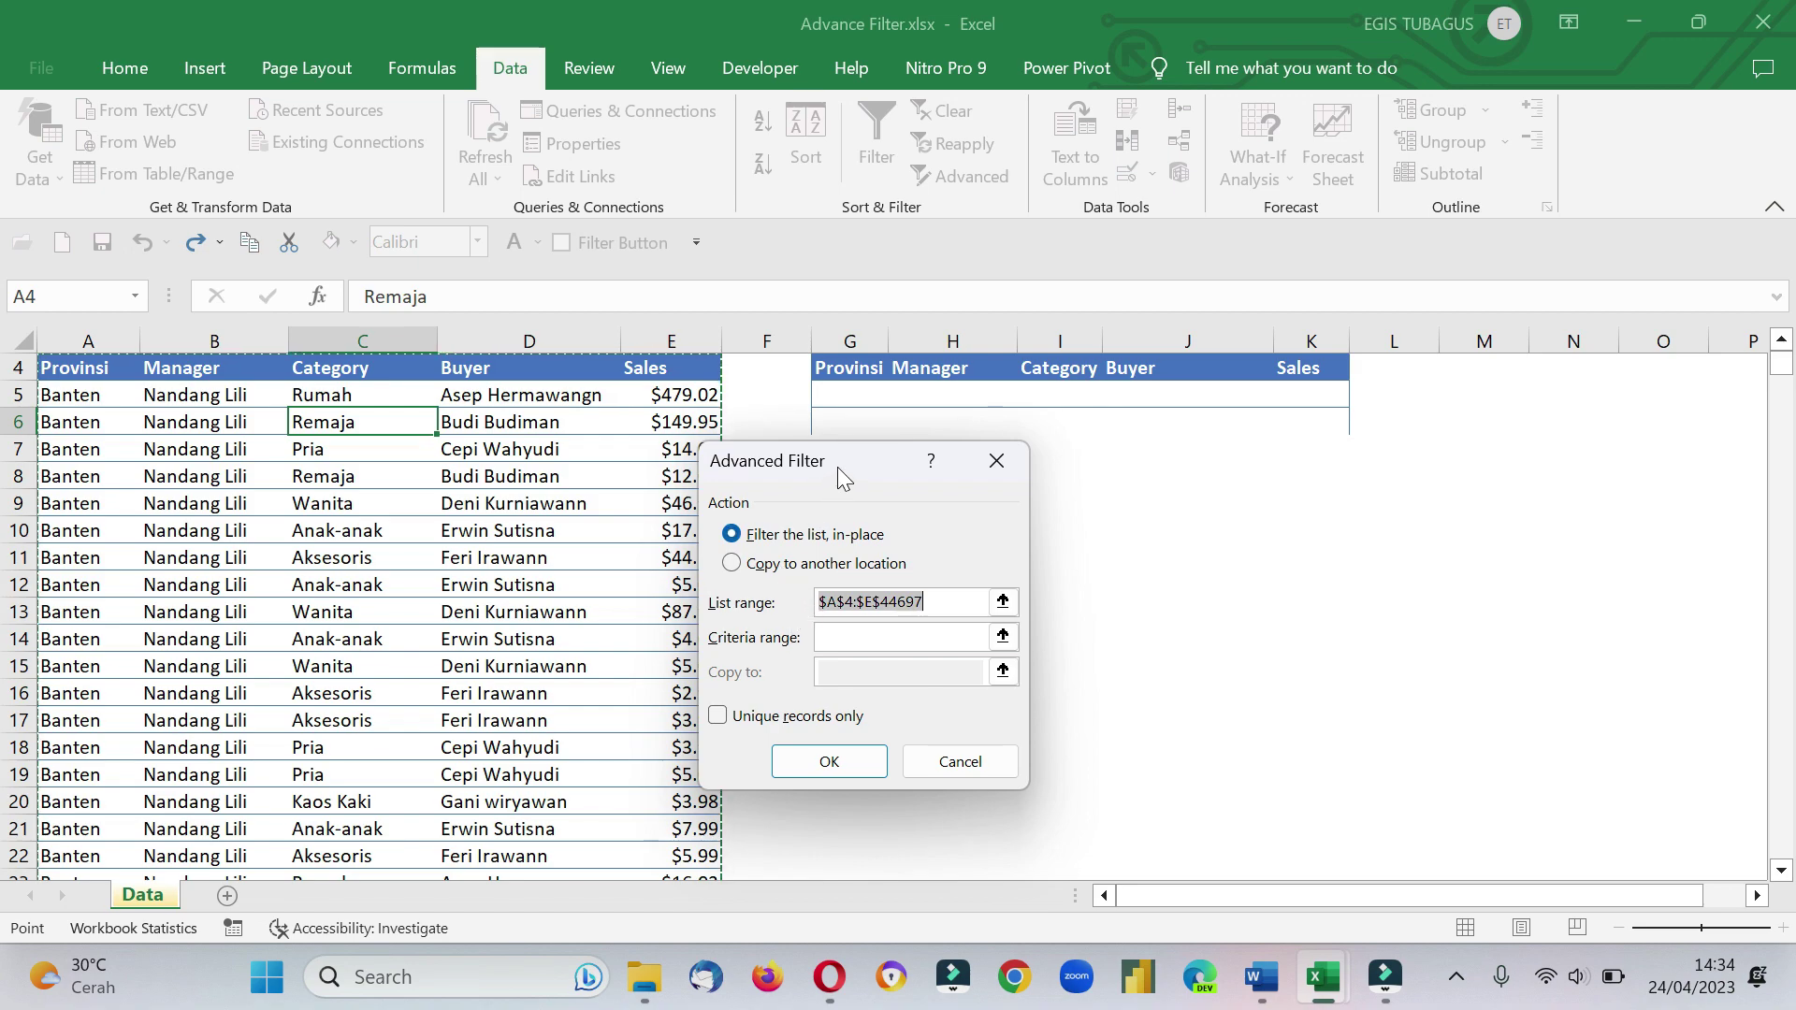
{"action": "left_click", "coordinate": [736, 565]}
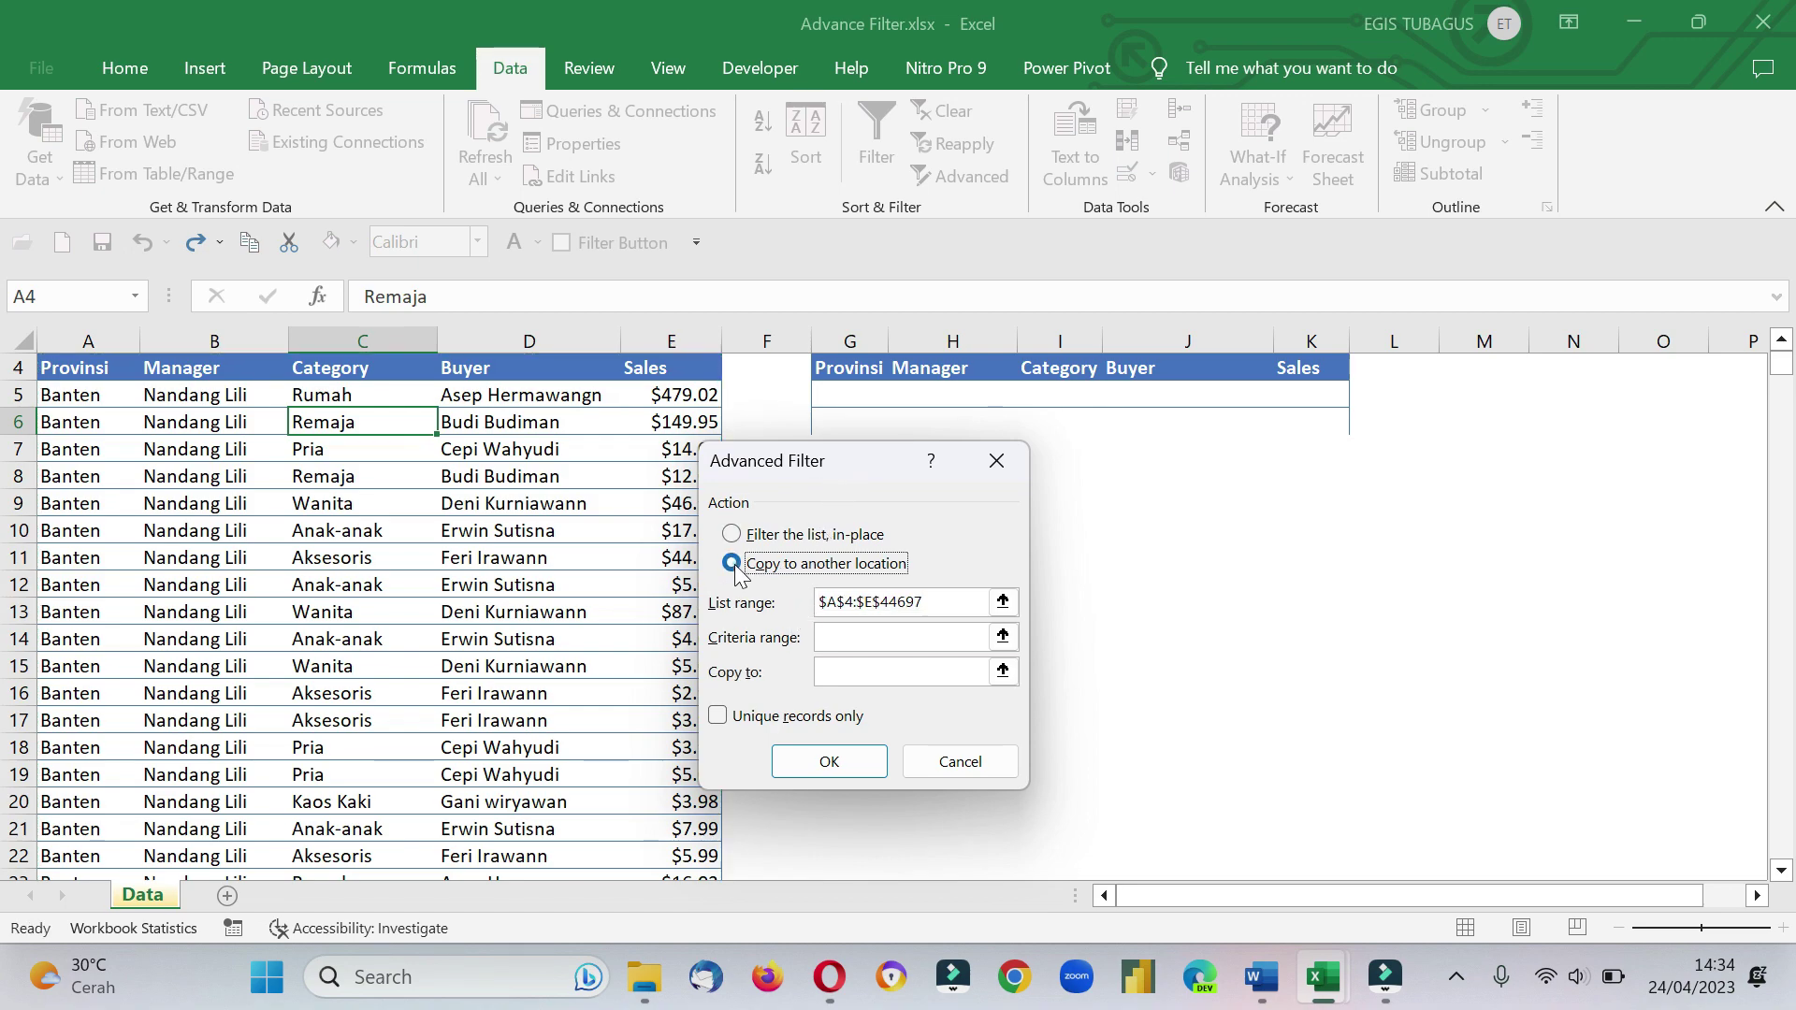
{"action": "left_click_drag", "start_coordinate": [844, 464], "coordinate": [878, 562]}
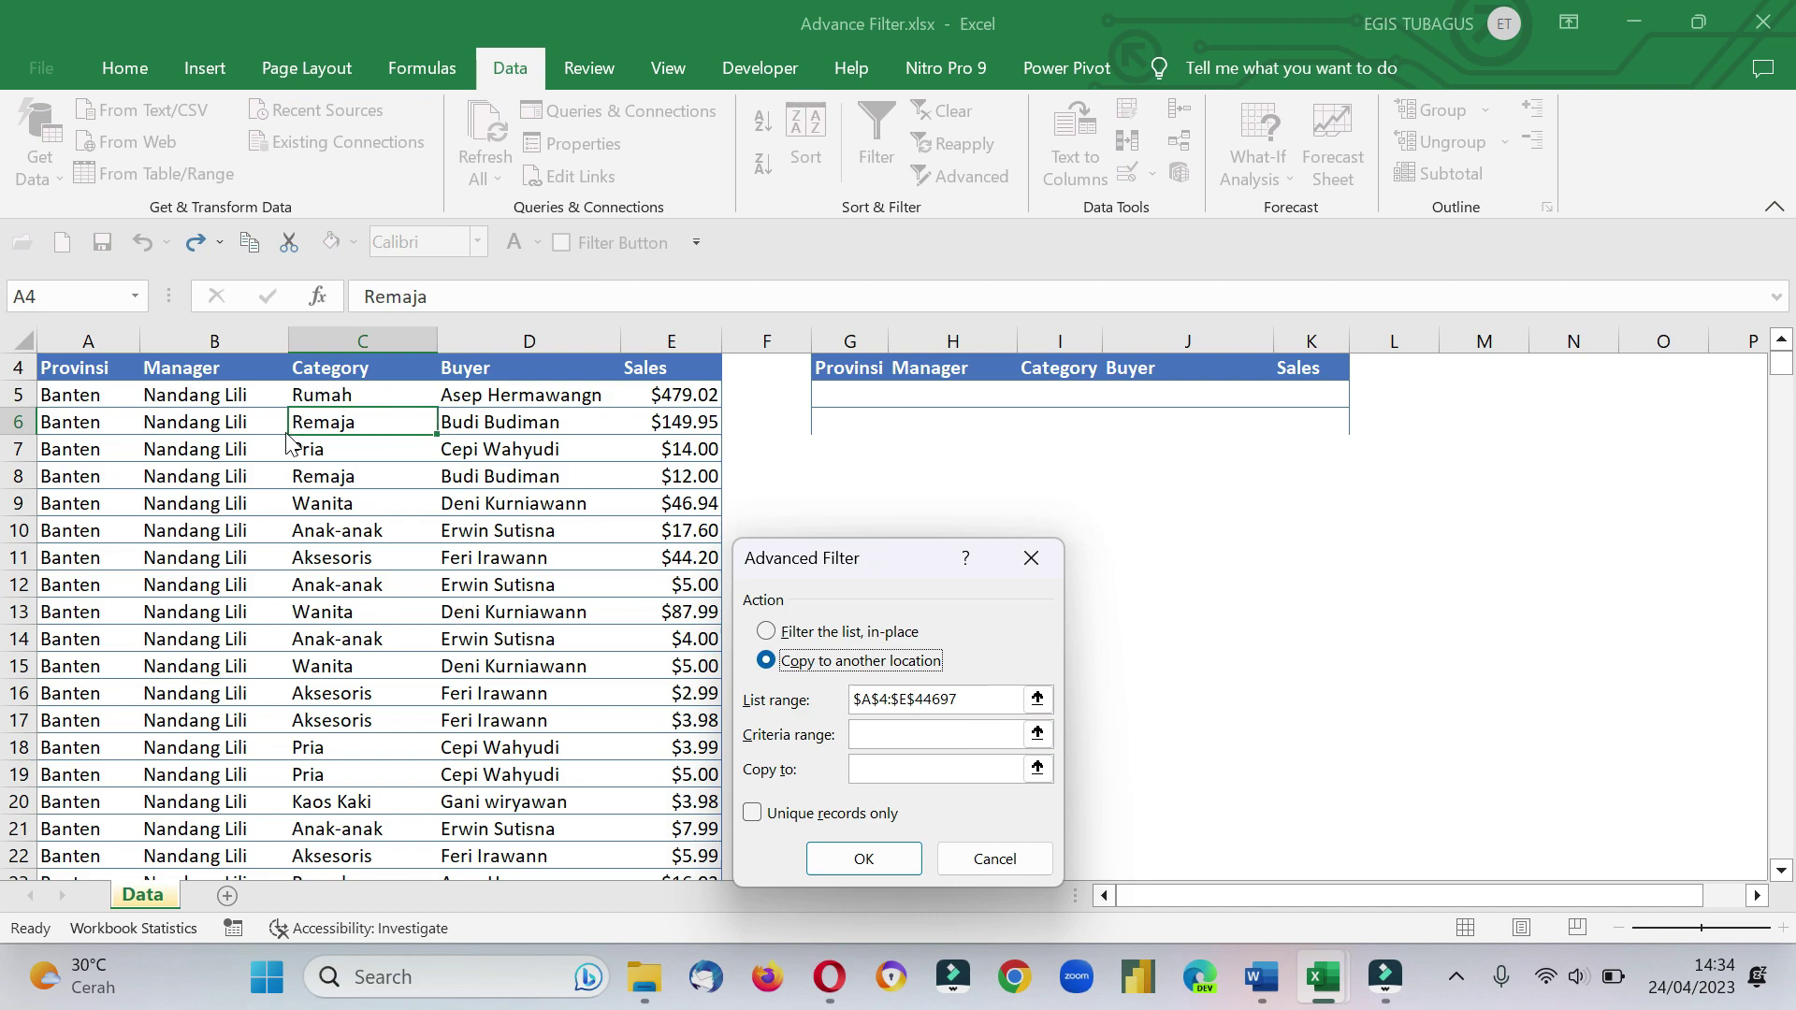
Set the Advanced Filter list range from A4 across to Sales and down to the last row.
{"action": "left_click", "coordinate": [1036, 702]}
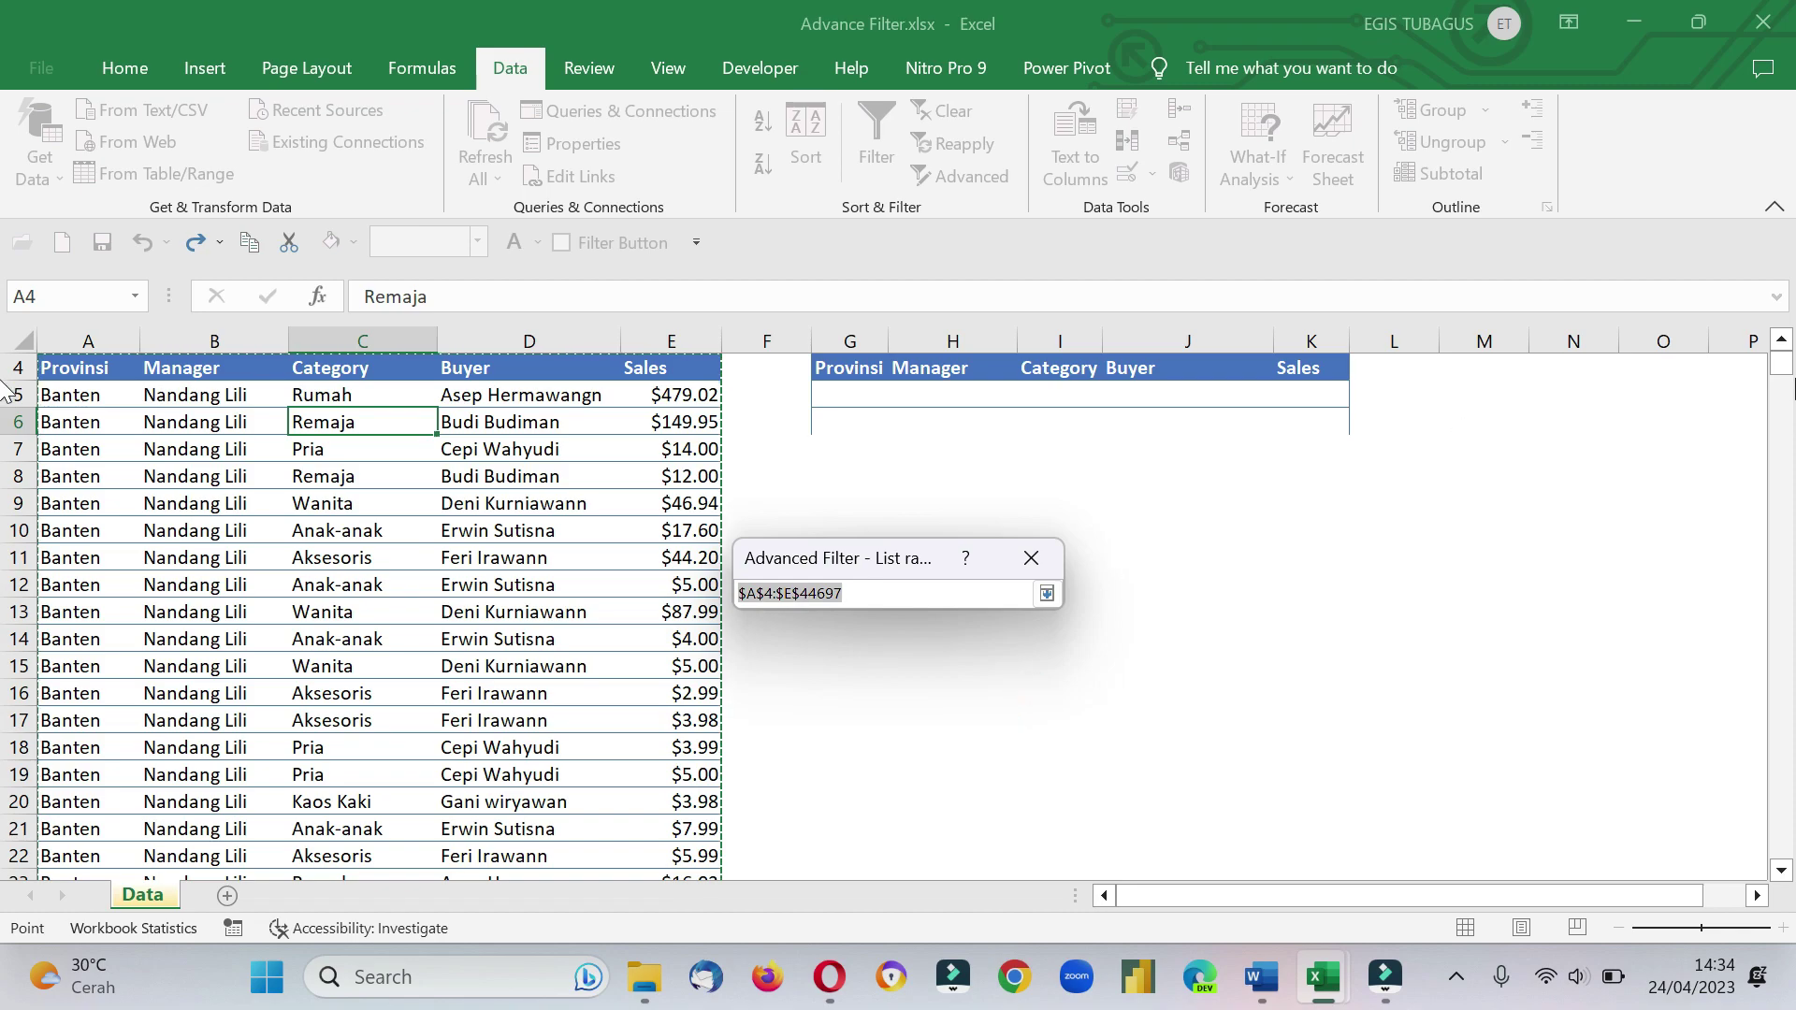
{"action": "left_click_drag", "start_coordinate": [1791, 388], "coordinate": [1782, 846]}
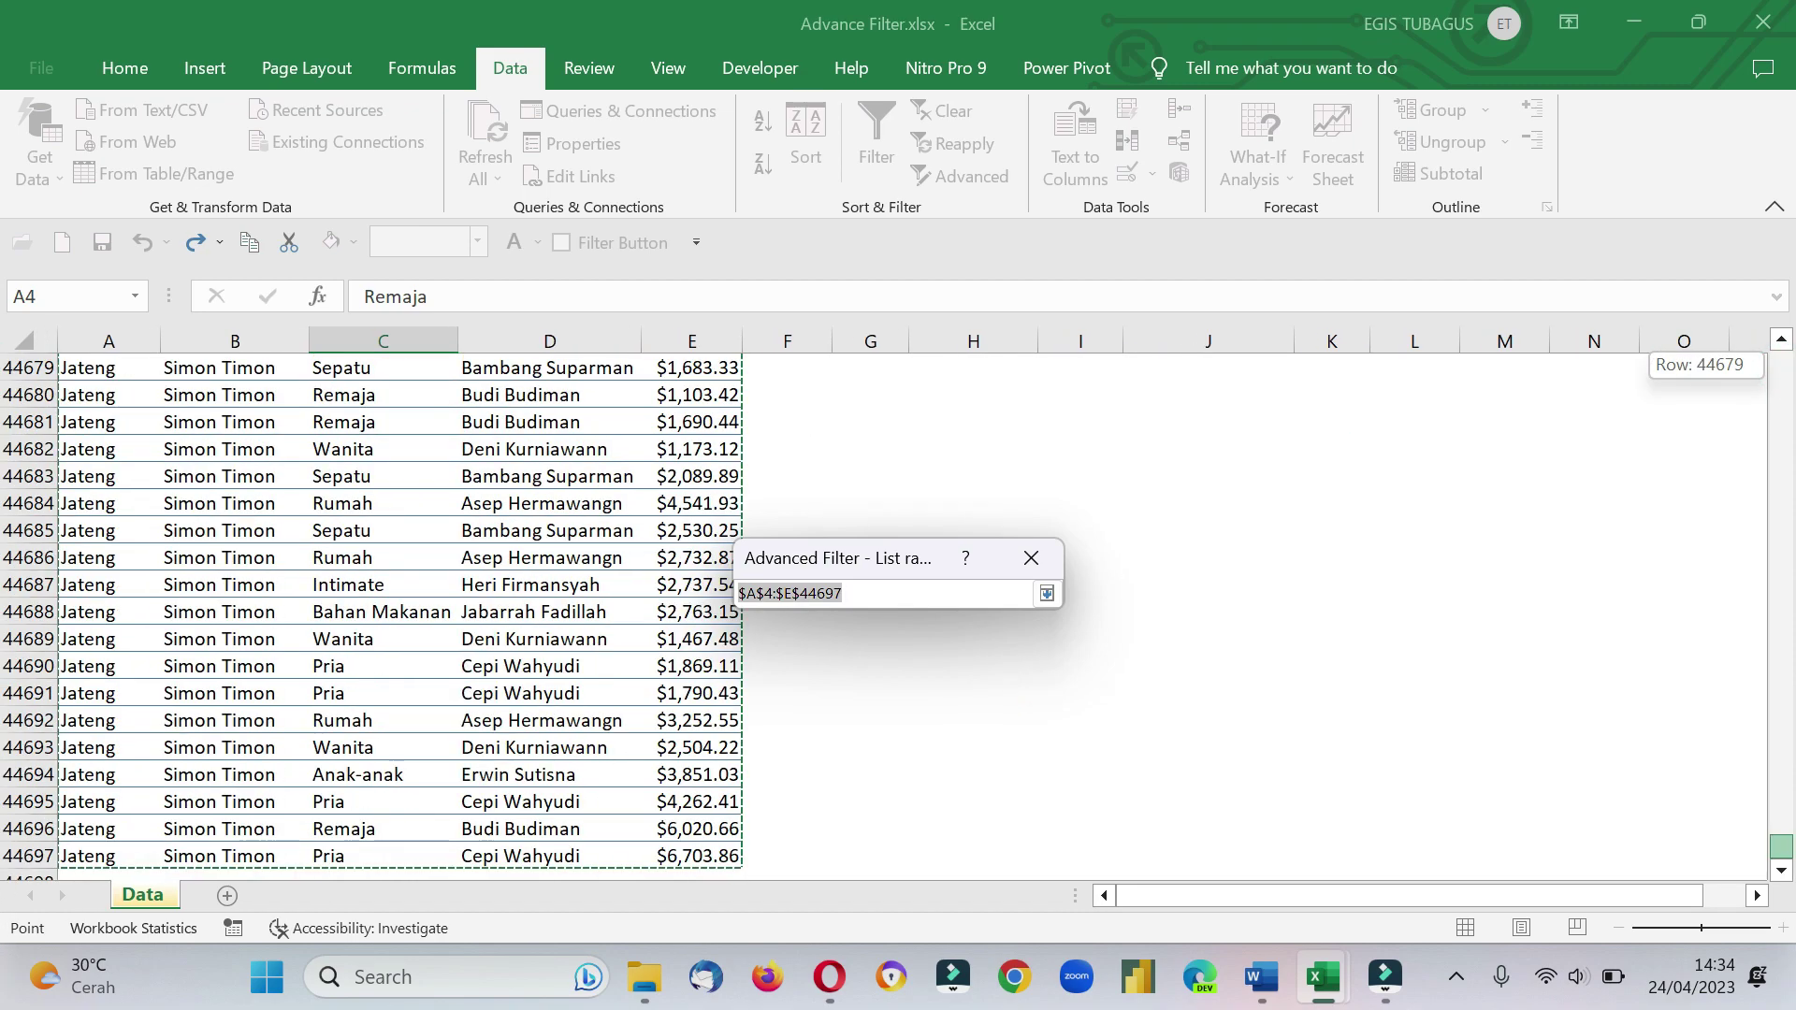
{"action": "left_click_drag", "start_coordinate": [1782, 846], "coordinate": [1698, 18]}
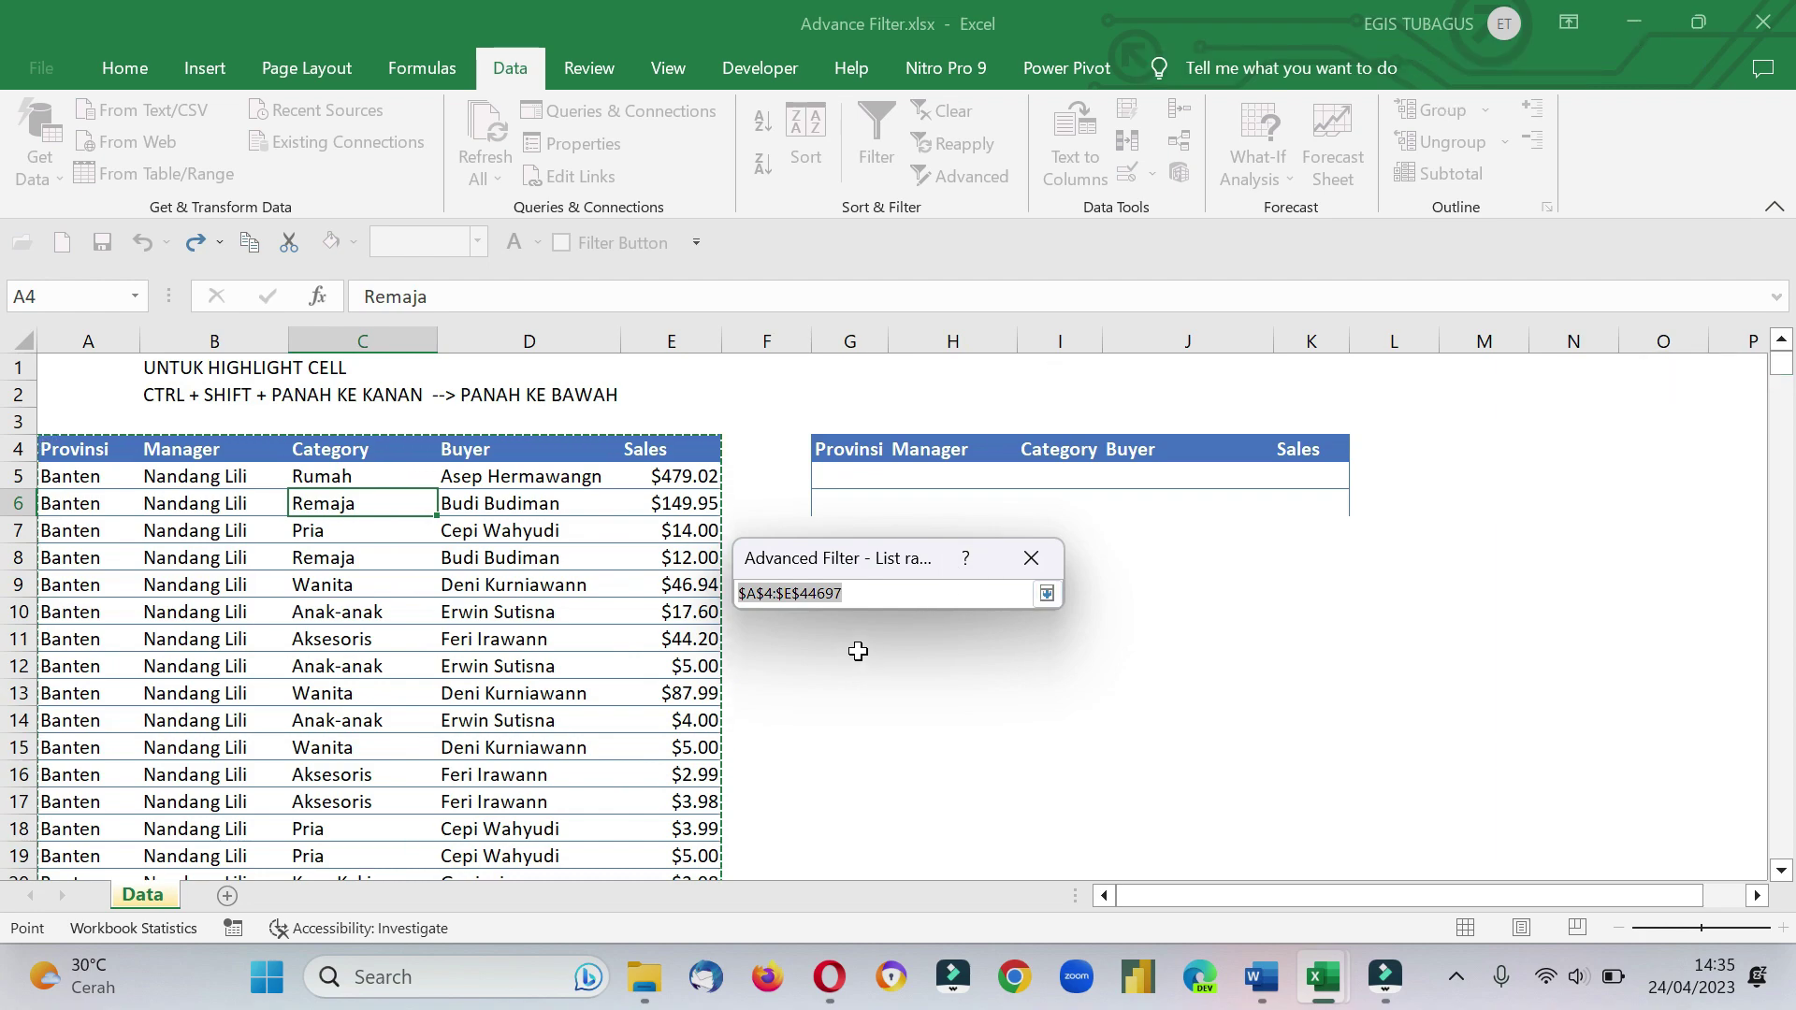
{"action": "key", "text": "BackSpace"}
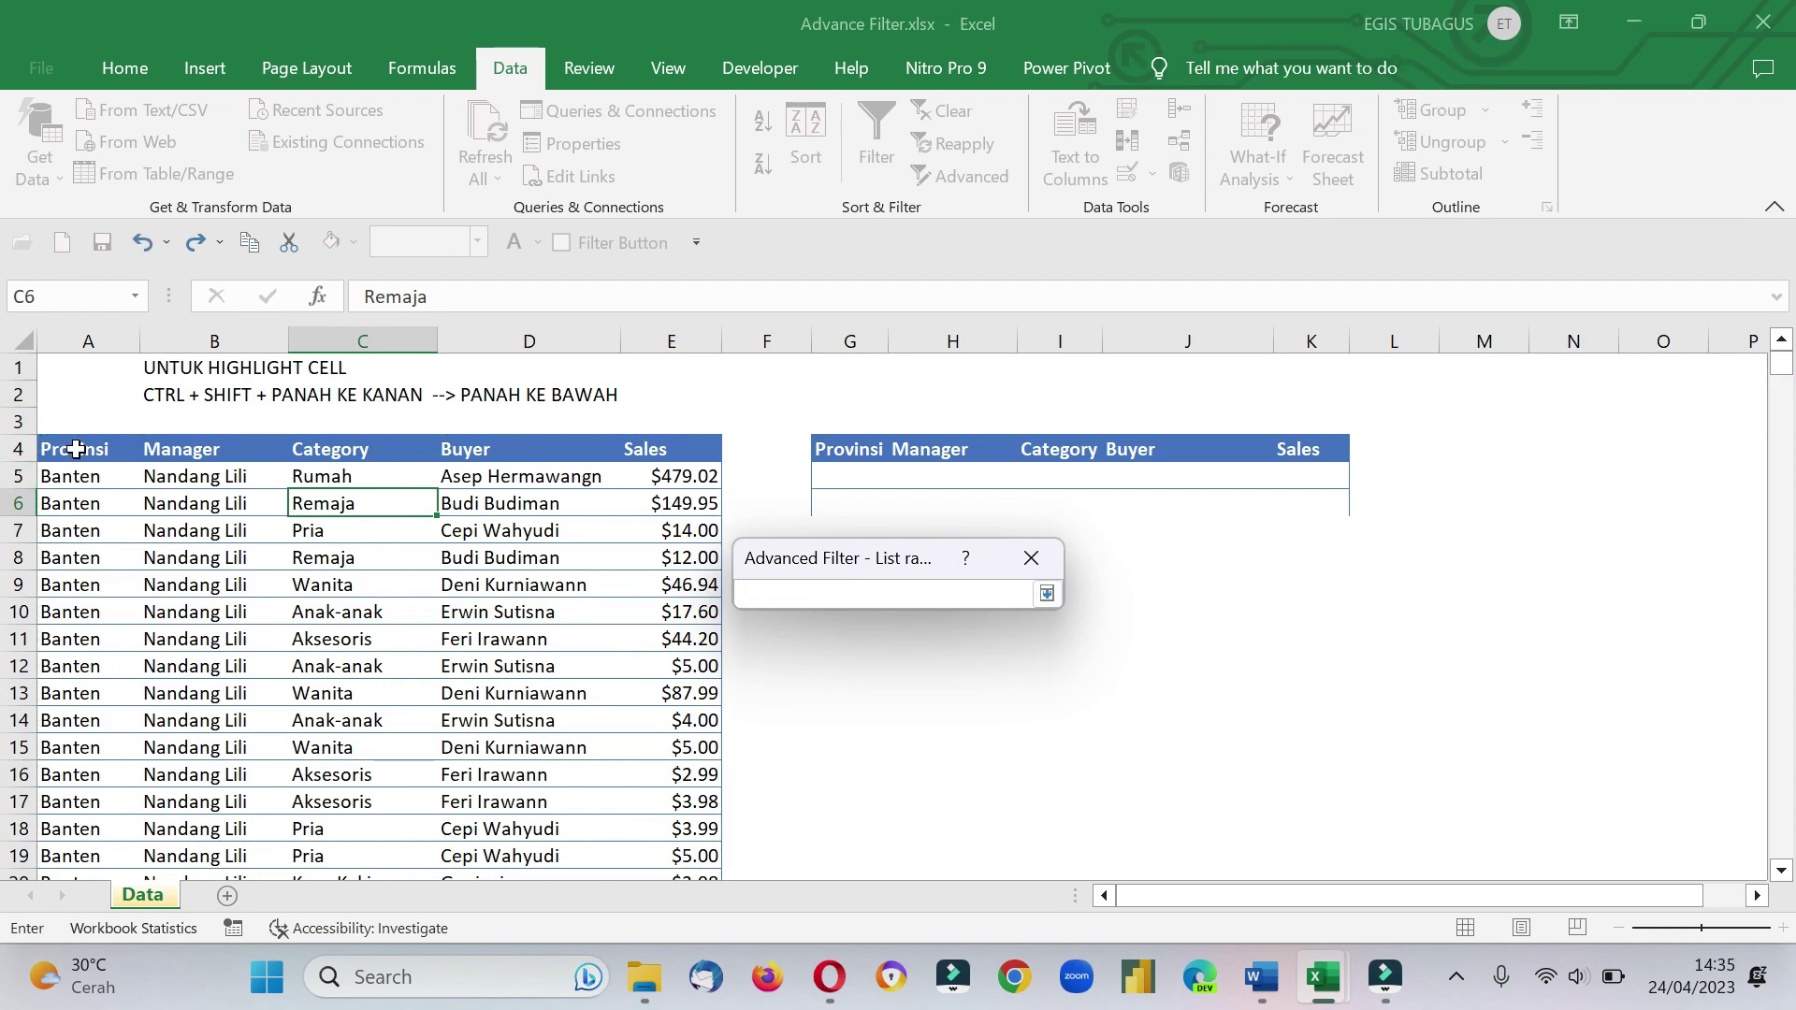
{"action": "left_click", "coordinate": [76, 449]}
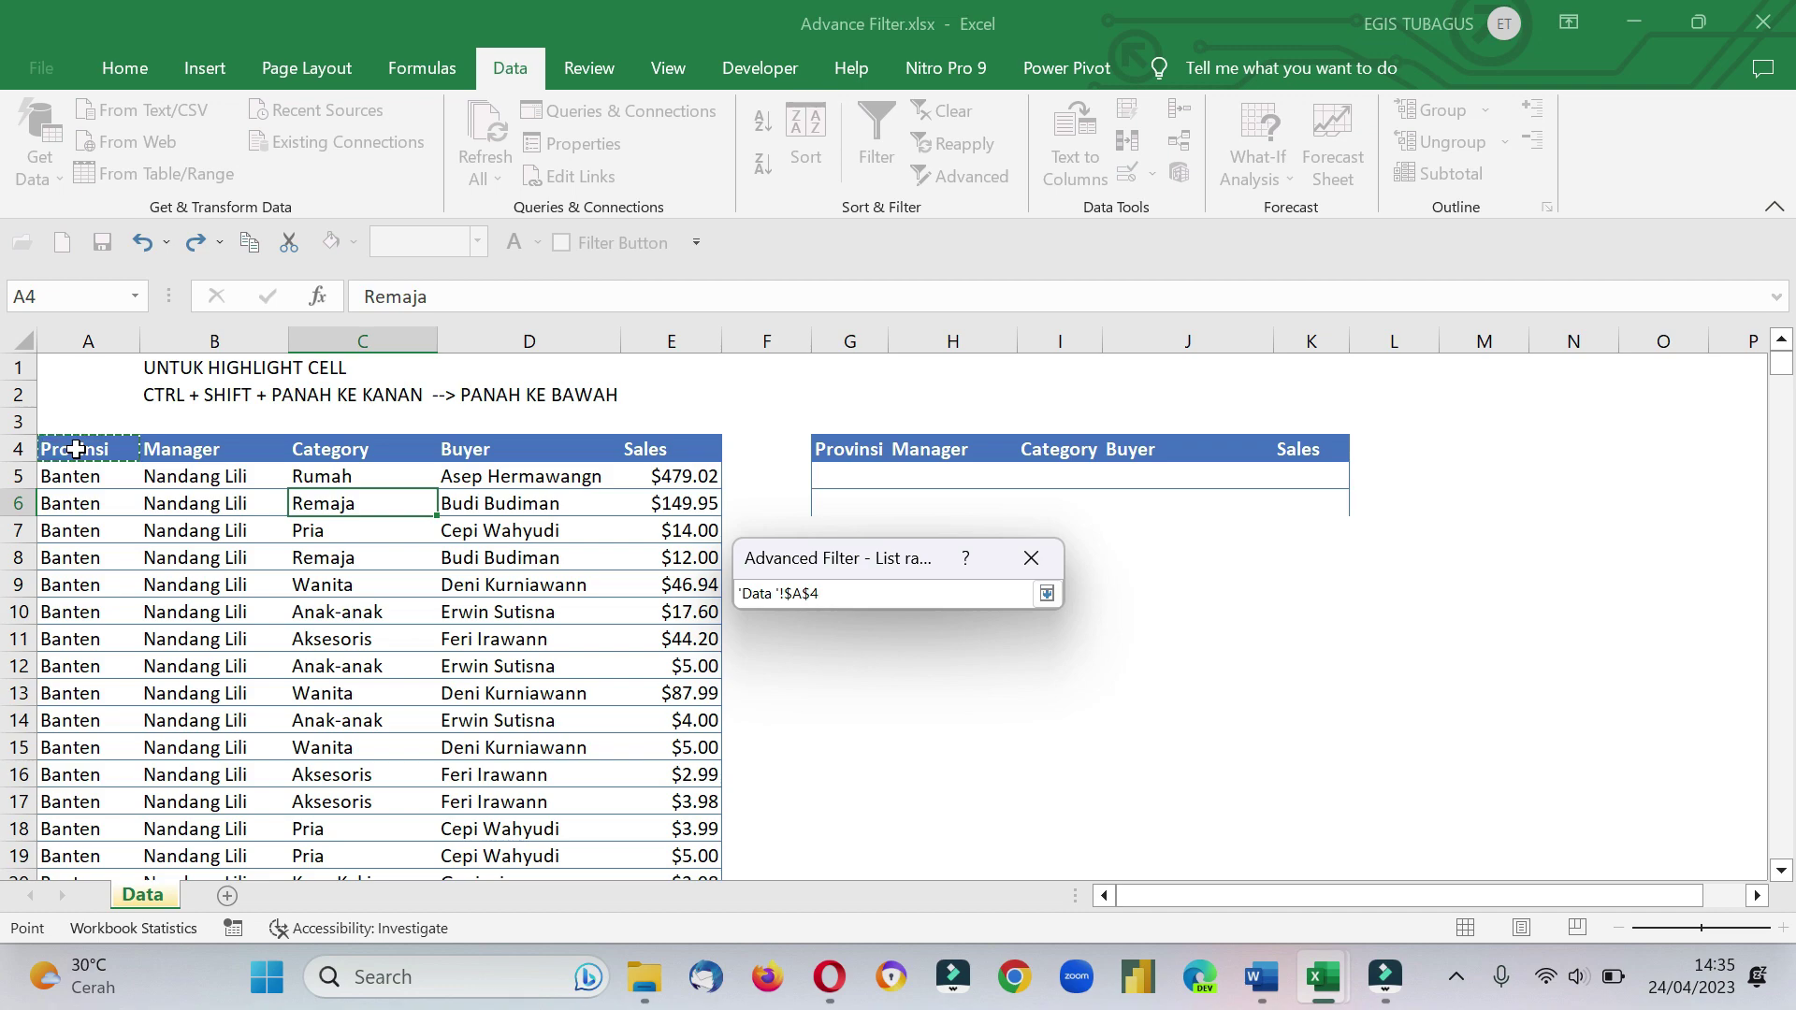
{"action": "key", "text": "ctrl+shift+Right"}
{"action": "key", "text": "ctrl+shift+Down"}
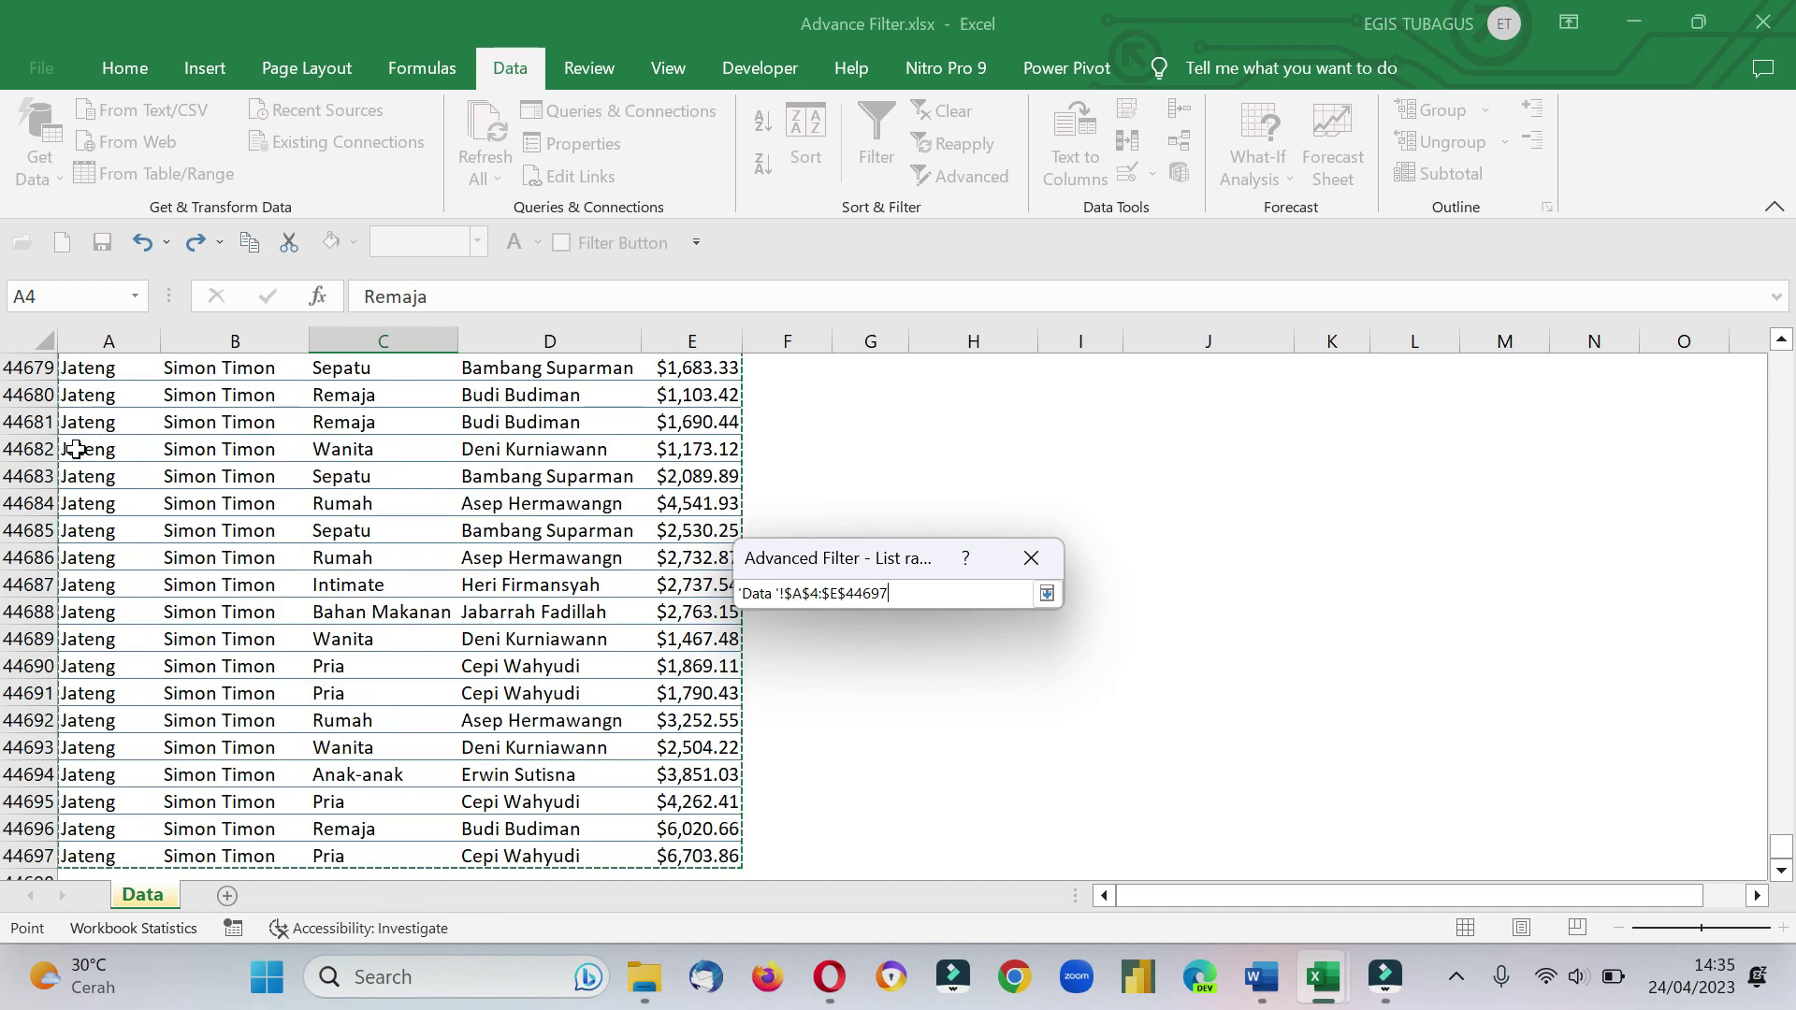
{"action": "key", "text": "Return"}
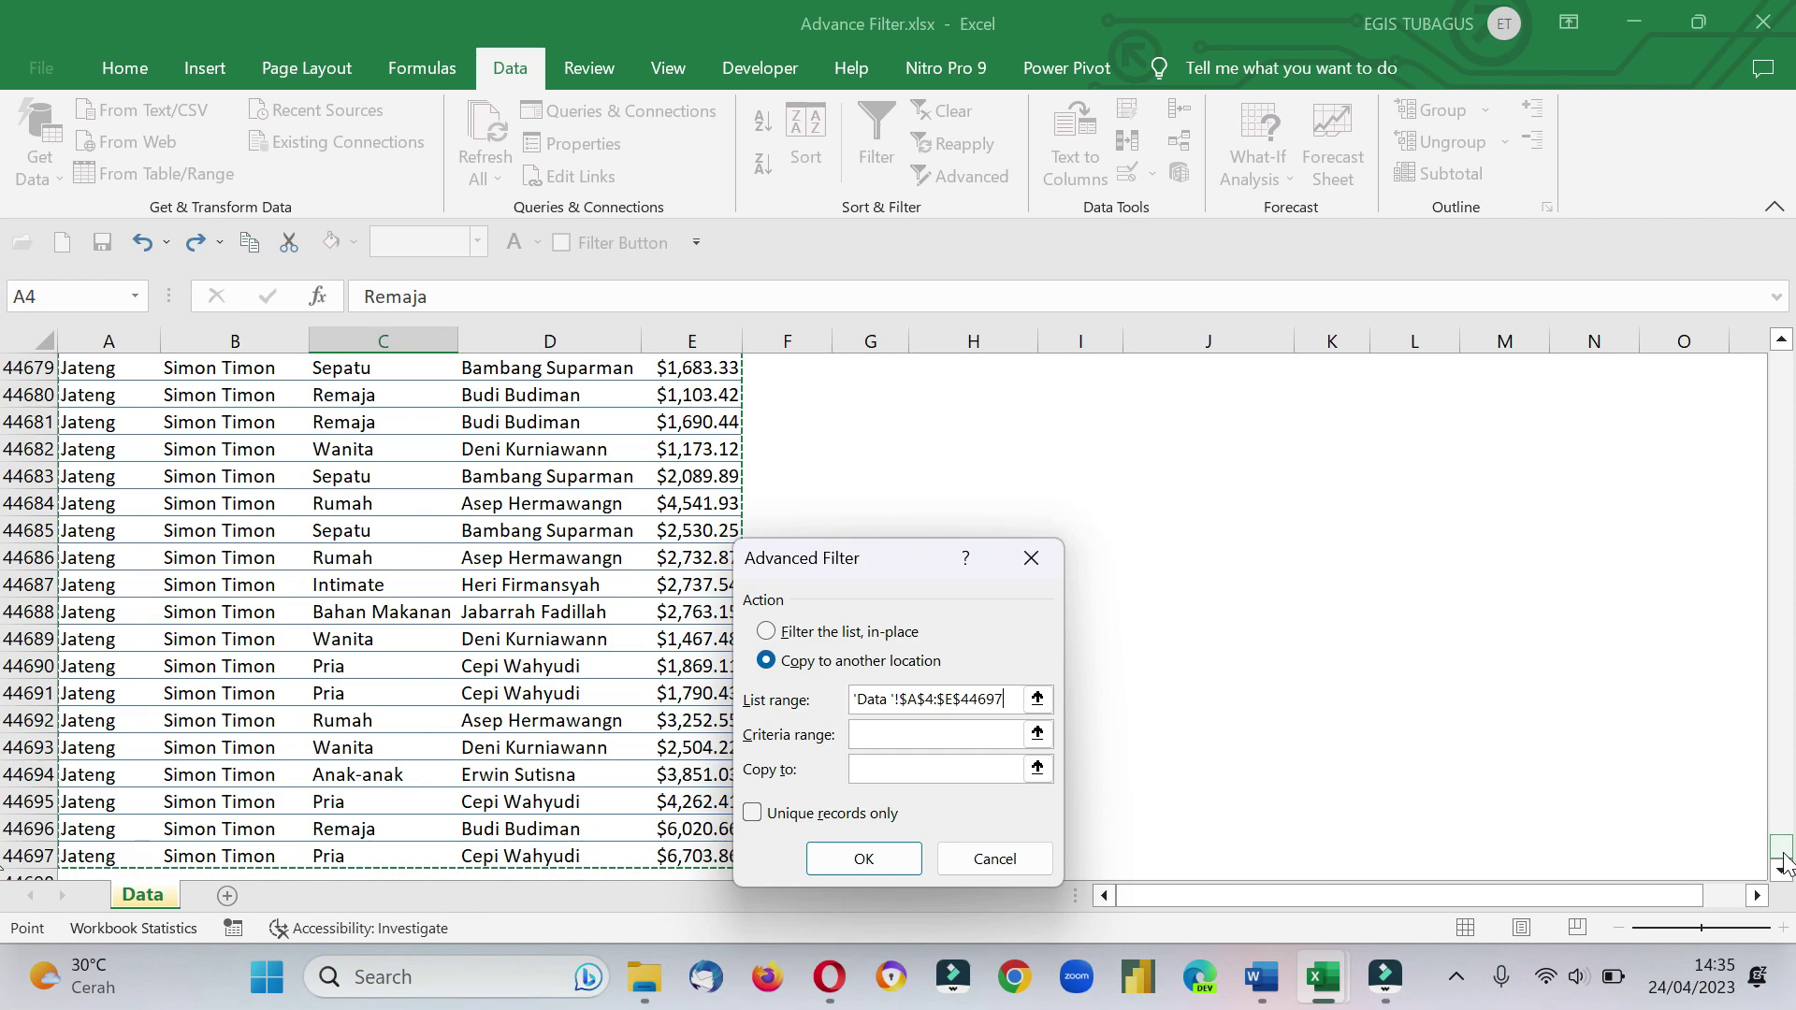
Move the Advanced Filter dialog aside and close it without applying the filter.
{"action": "left_click_drag", "start_coordinate": [1781, 846], "coordinate": [1765, 290]}
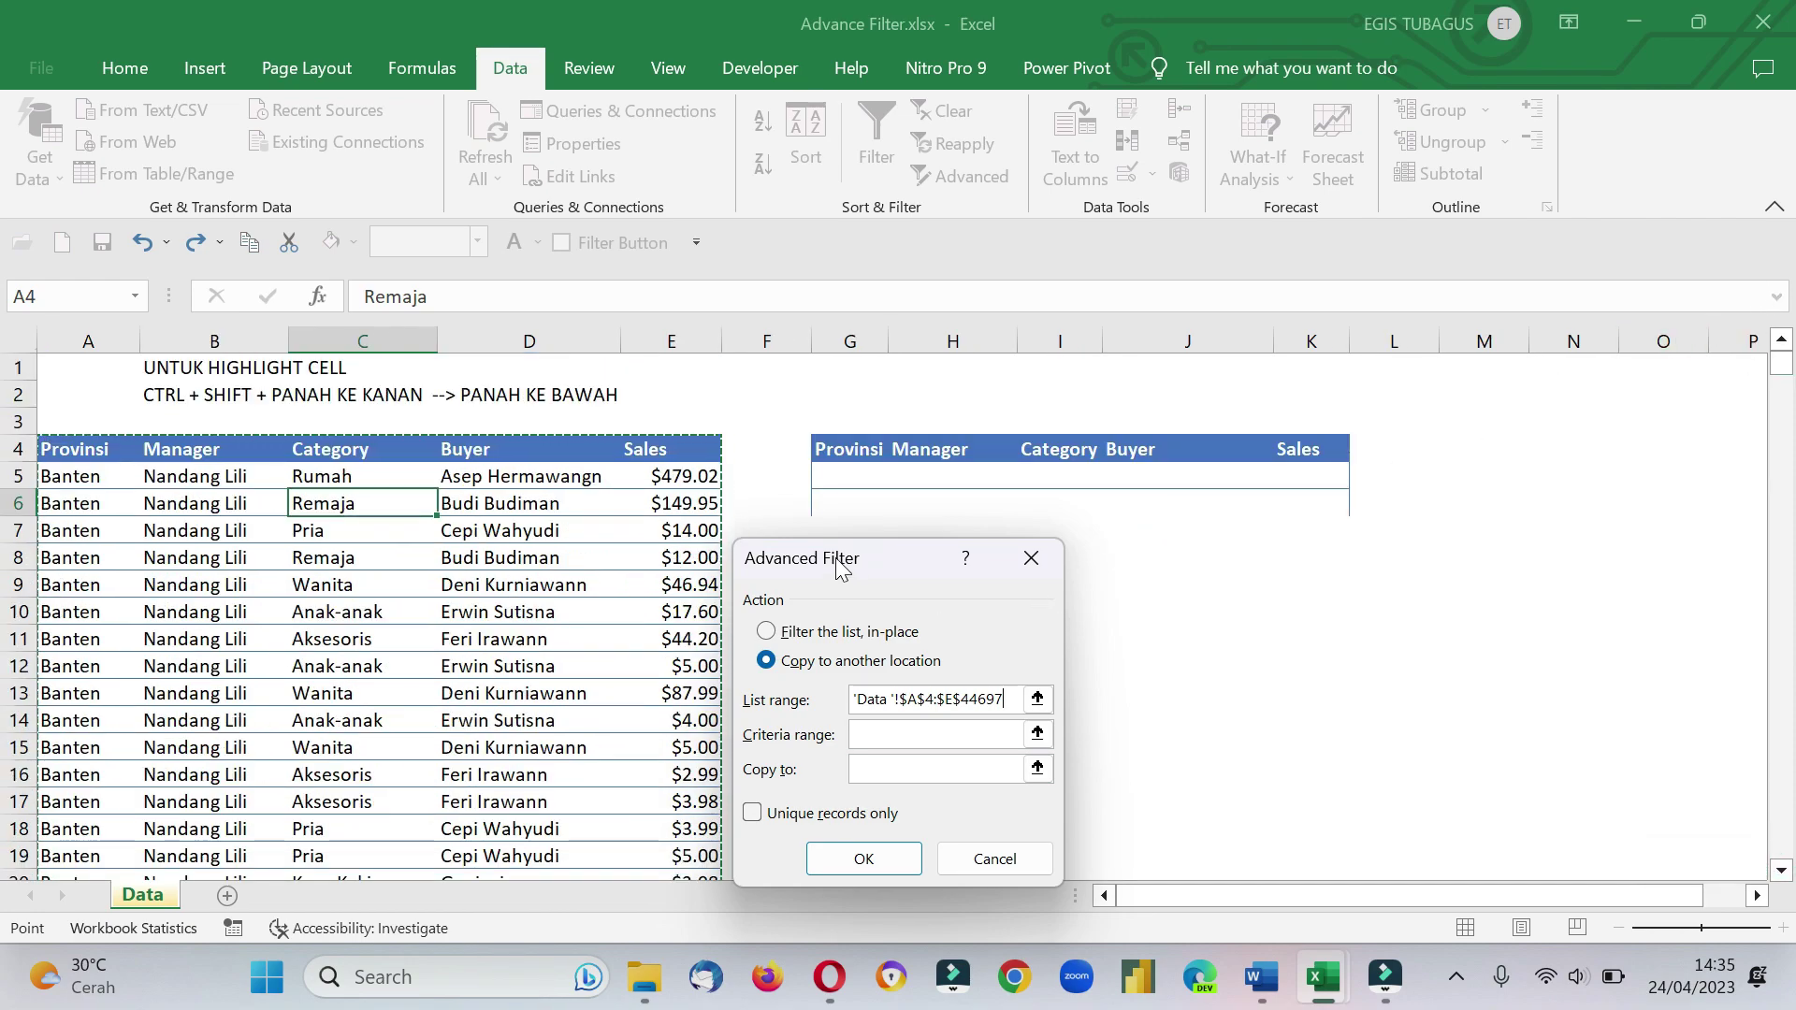
{"action": "left_click_drag", "start_coordinate": [848, 581], "coordinate": [840, 638]}
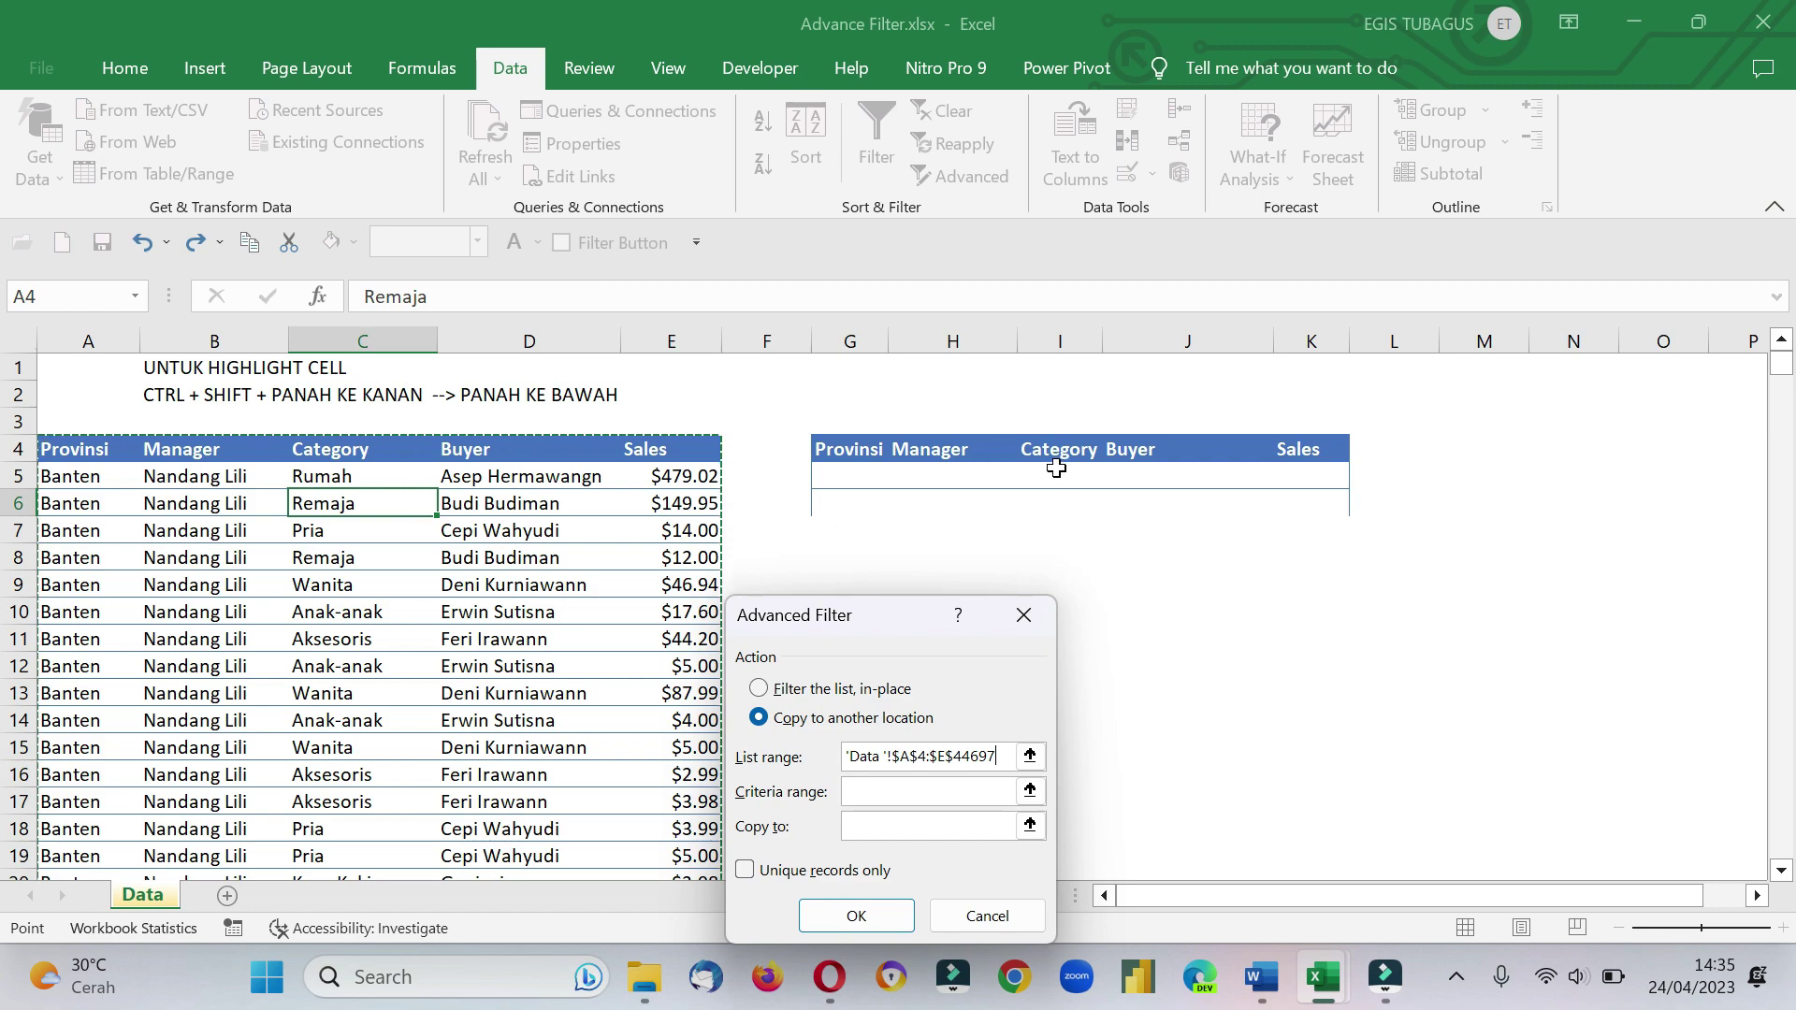
{"action": "left_click", "coordinate": [1020, 618]}
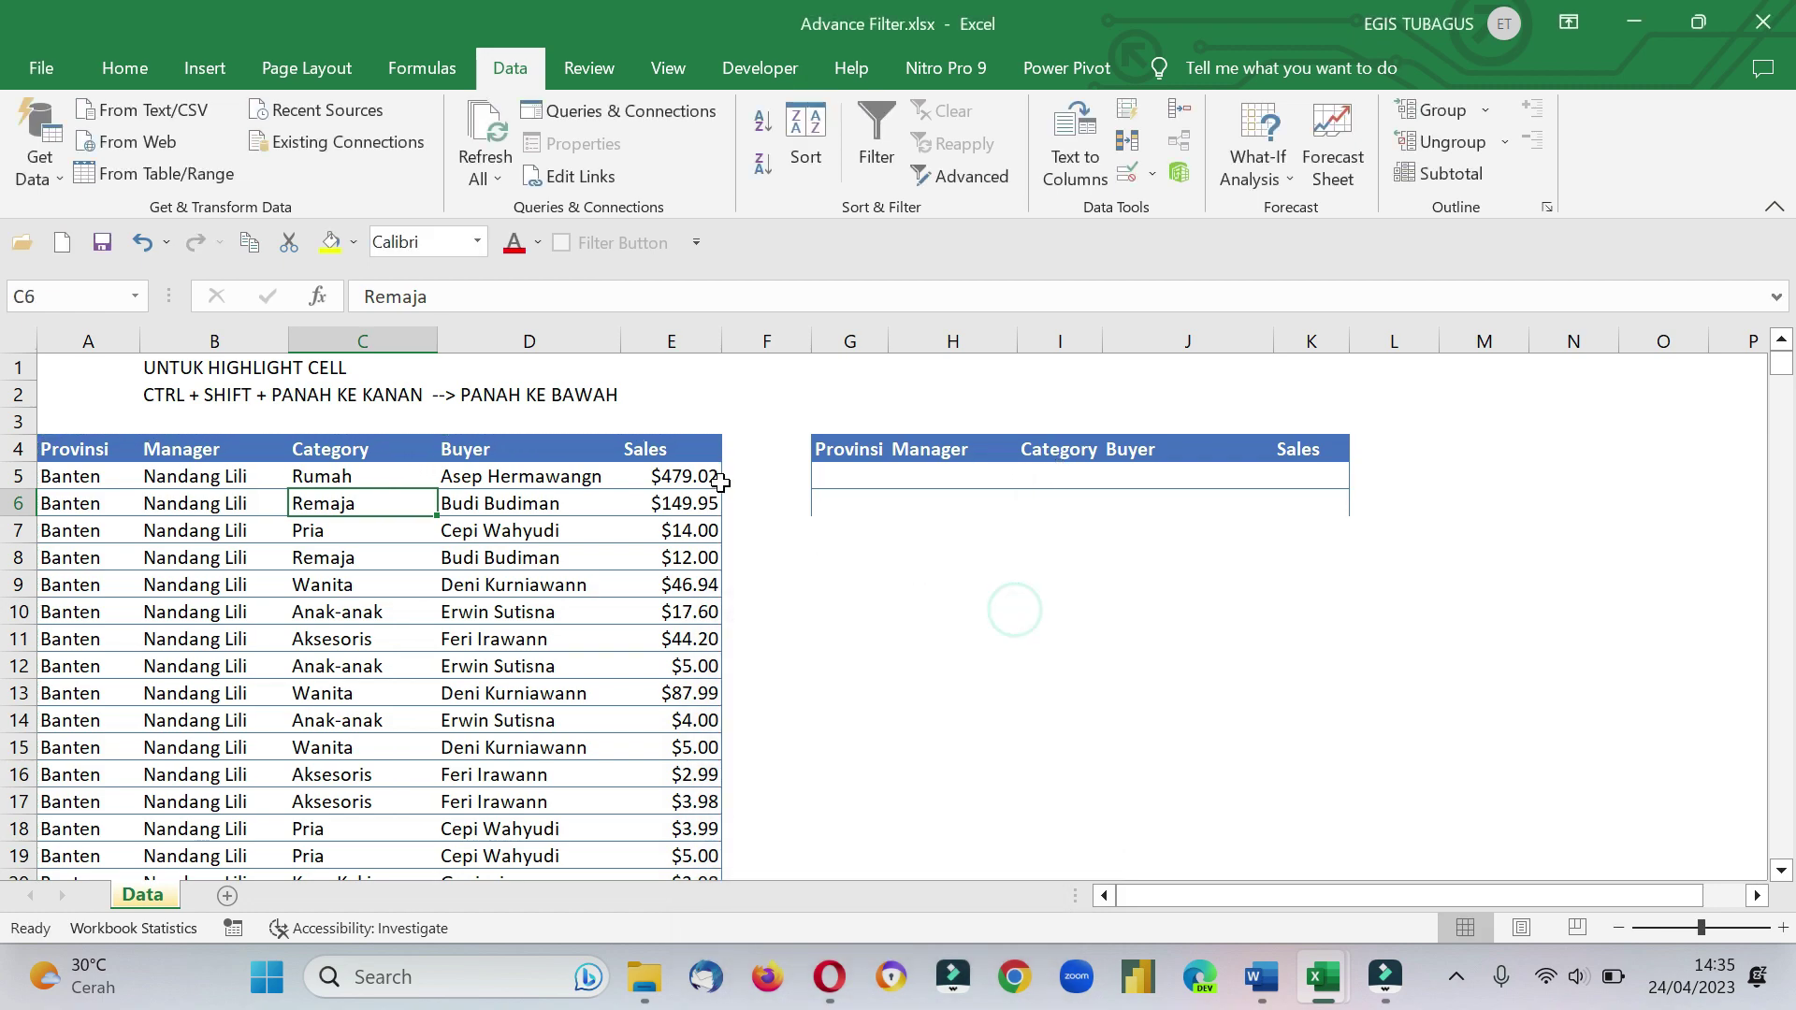
Turn on header filter dropdowns and look over the Manager column's list.
{"action": "left_click", "coordinate": [991, 474]}
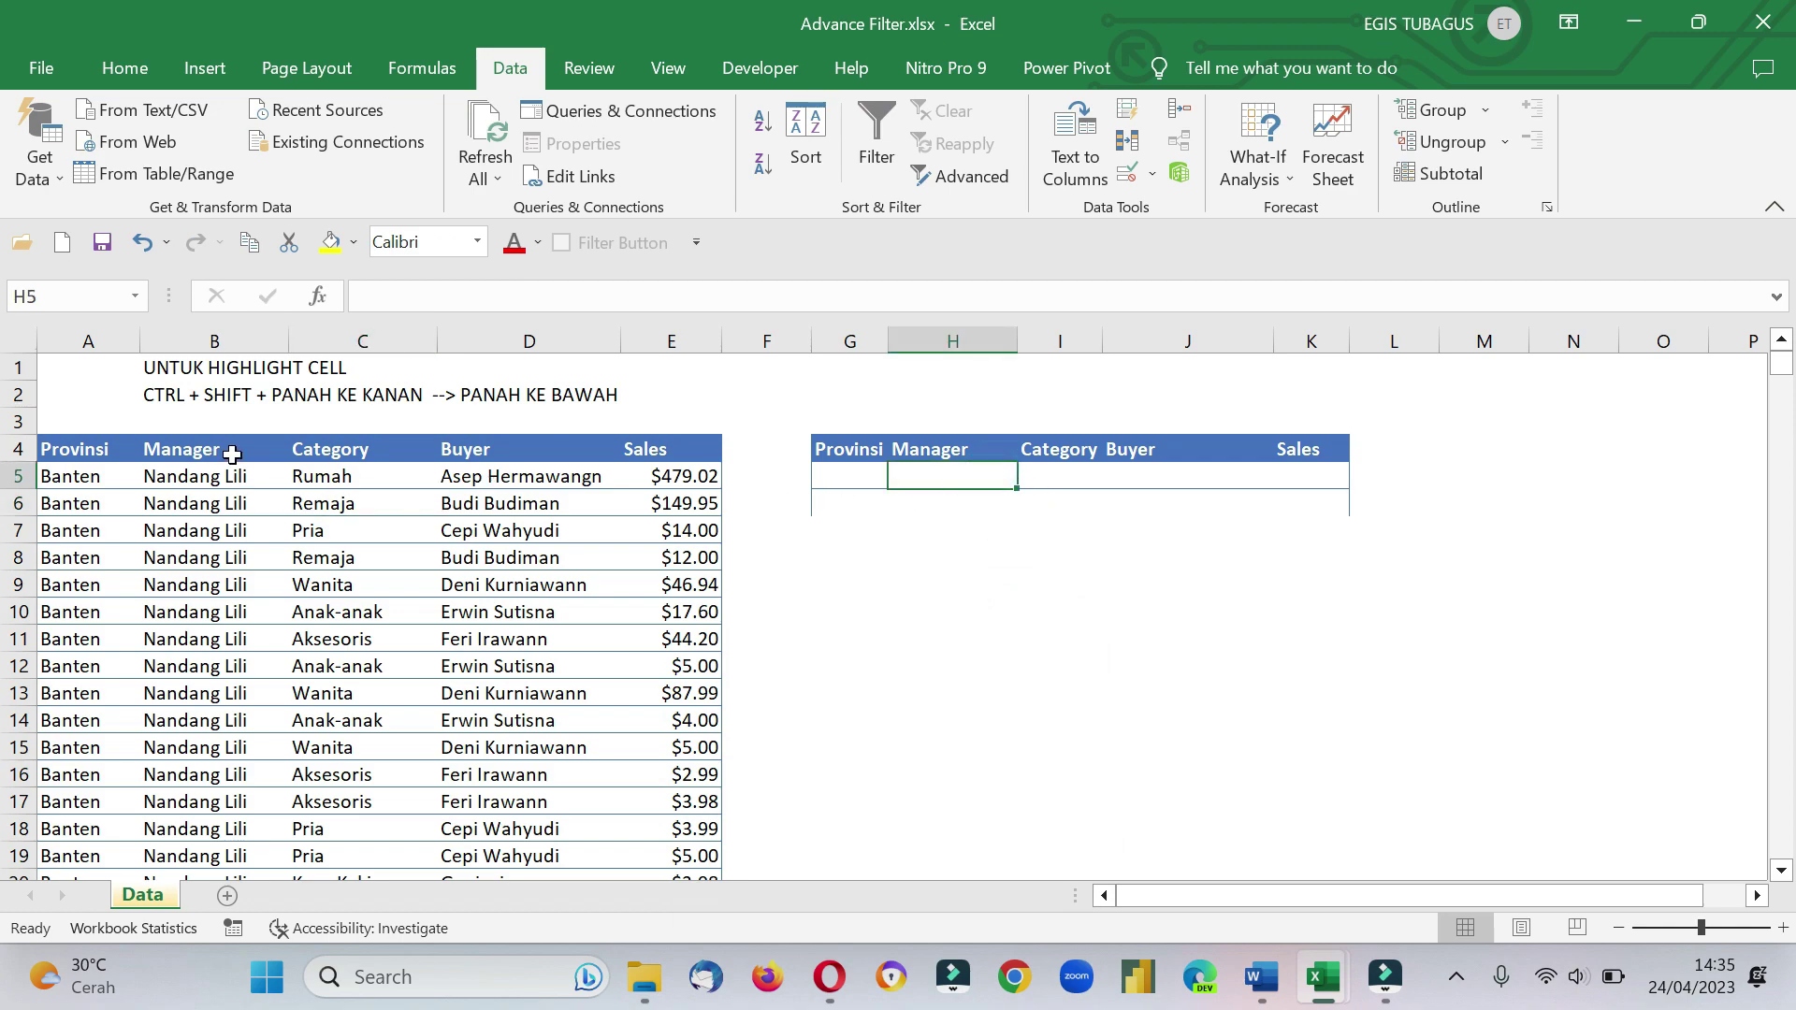
{"action": "left_click", "coordinate": [232, 455]}
{"action": "left_click", "coordinate": [877, 141]}
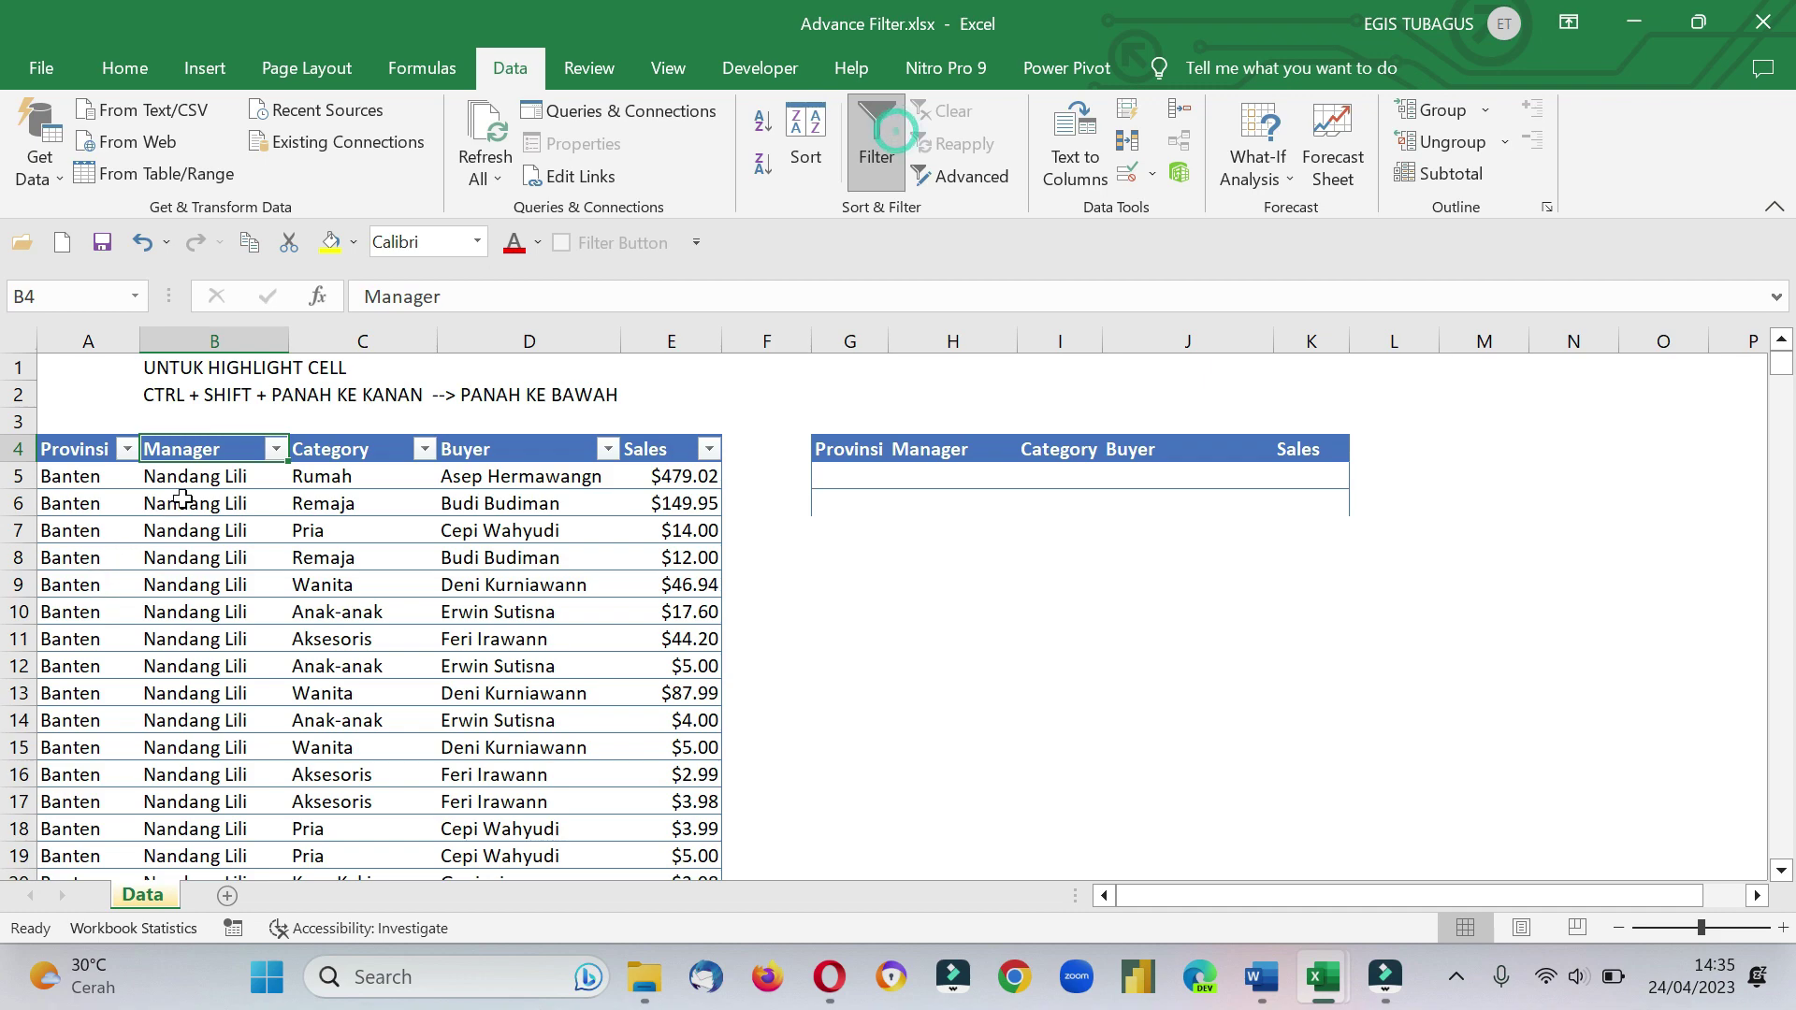
{"action": "left_click", "coordinate": [276, 451]}
{"action": "left_click", "coordinate": [1084, 665]}
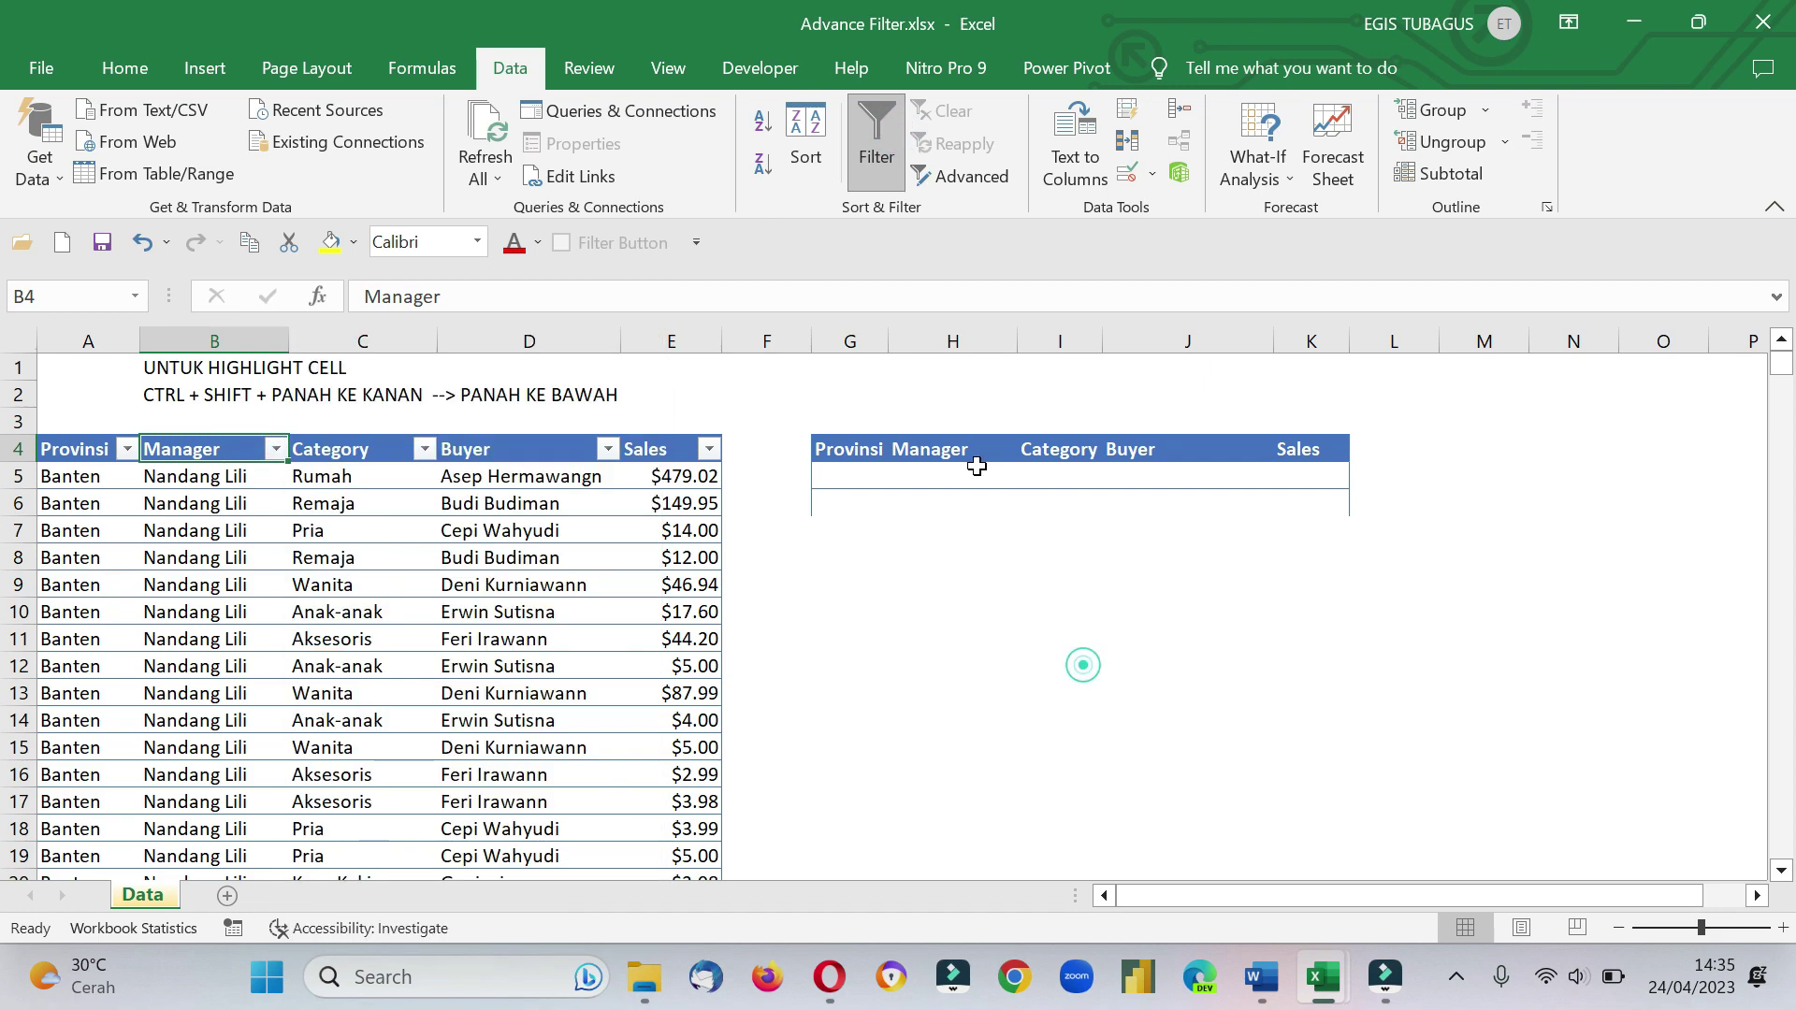
Enter Ambarwati in H5 and Rumah in I5, giving columns G–K equal width.
{"action": "left_click", "coordinate": [977, 468]}
{"action": "type", "text": "aMBARWATI"}
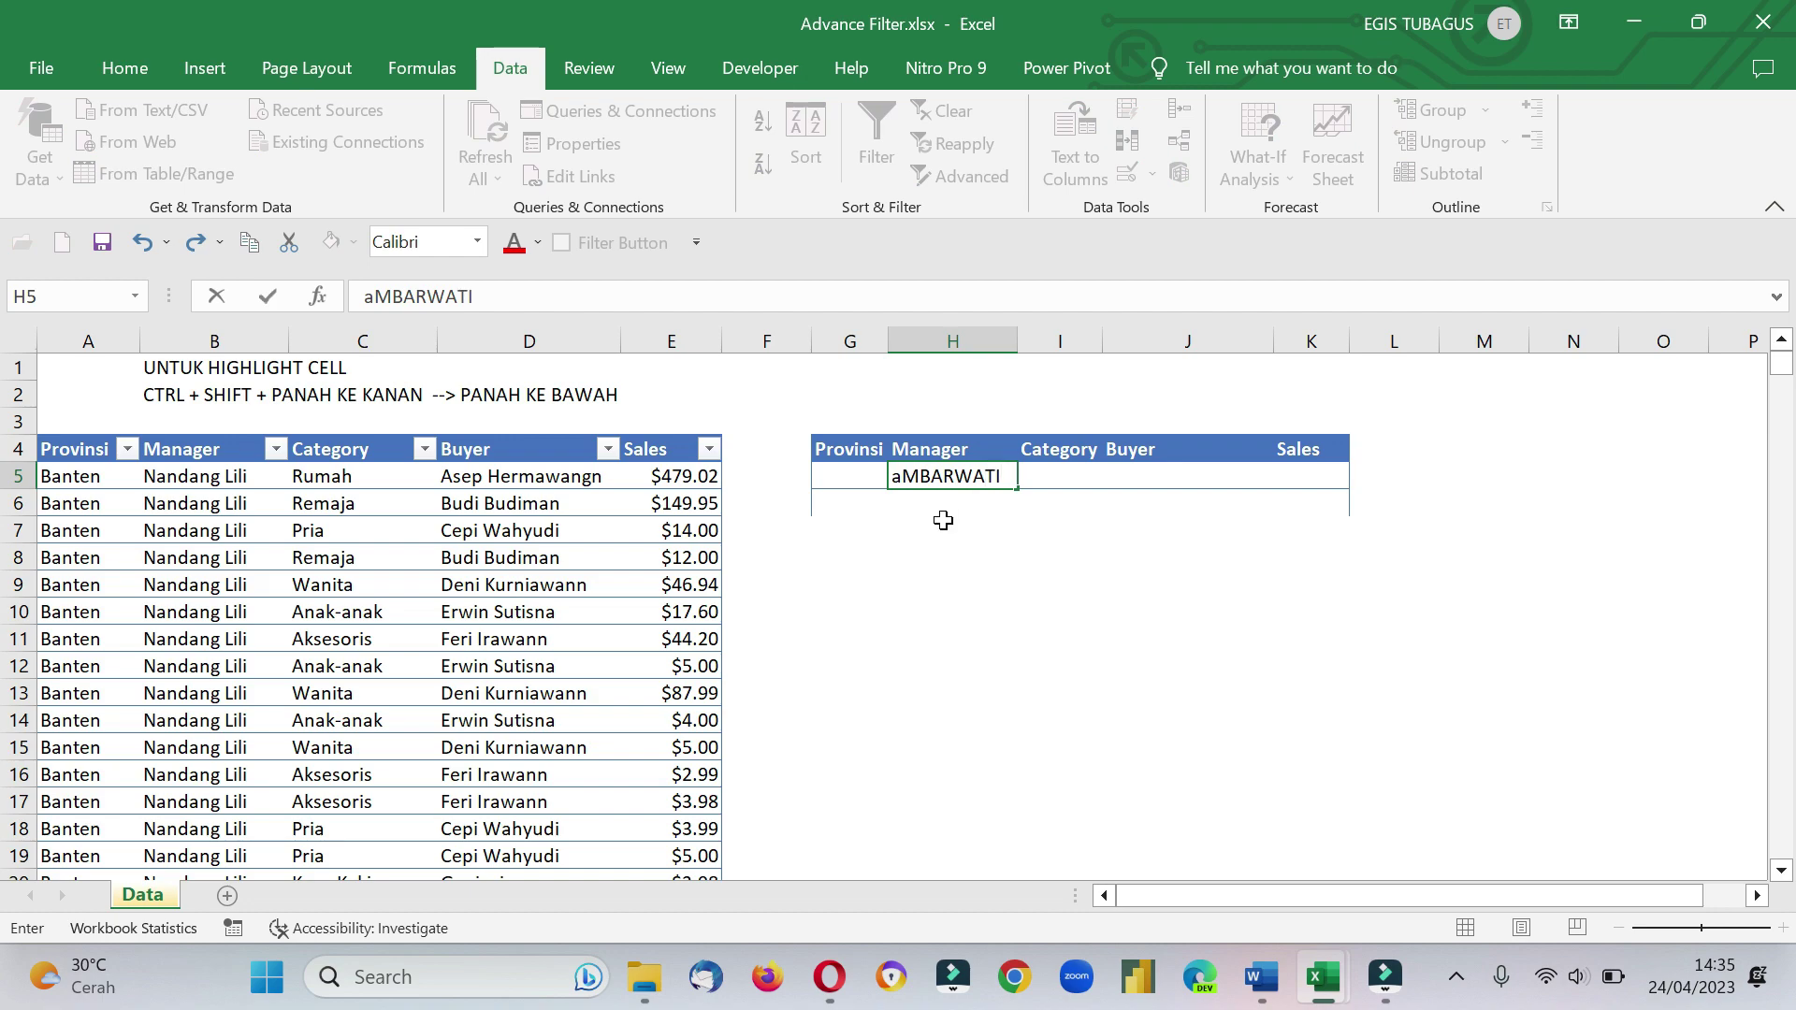
{"action": "left_click", "coordinate": [943, 521]}
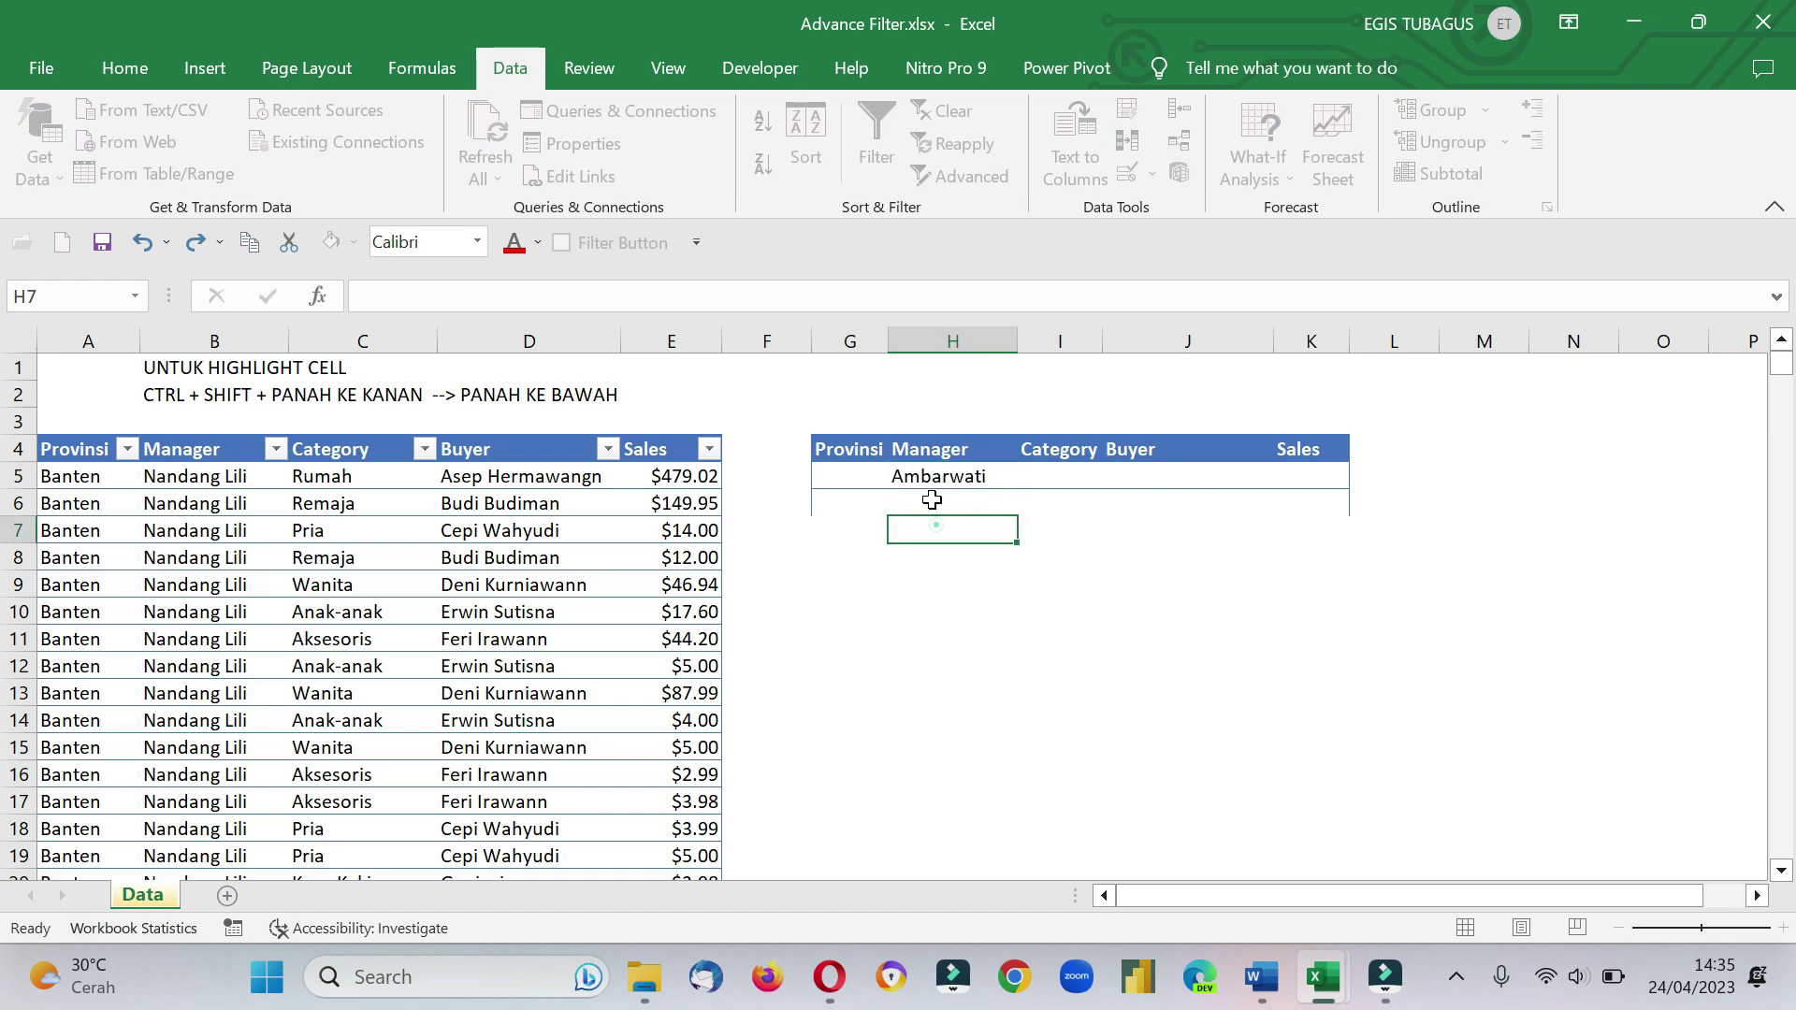
{"action": "left_click_drag", "start_coordinate": [850, 344], "coordinate": [1289, 390]}
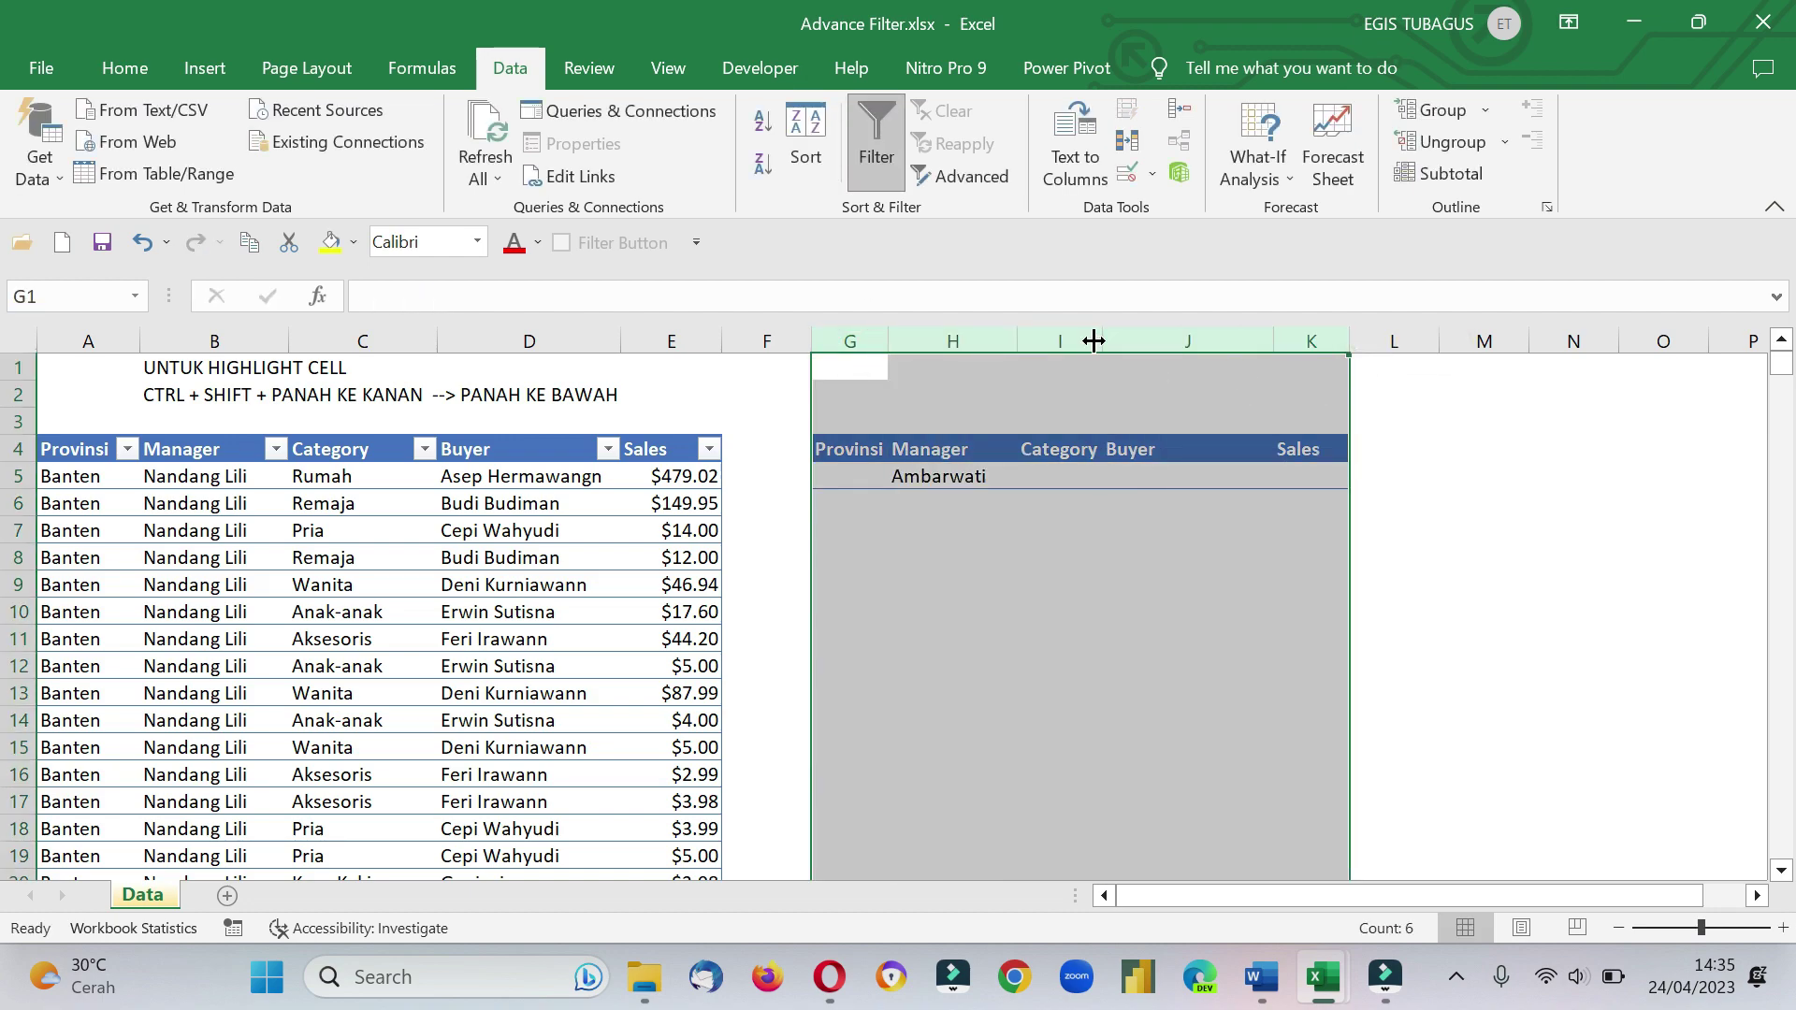
{"action": "left_click_drag", "start_coordinate": [1103, 341], "coordinate": [1132, 342]}
{"action": "left_click", "coordinate": [1086, 475]}
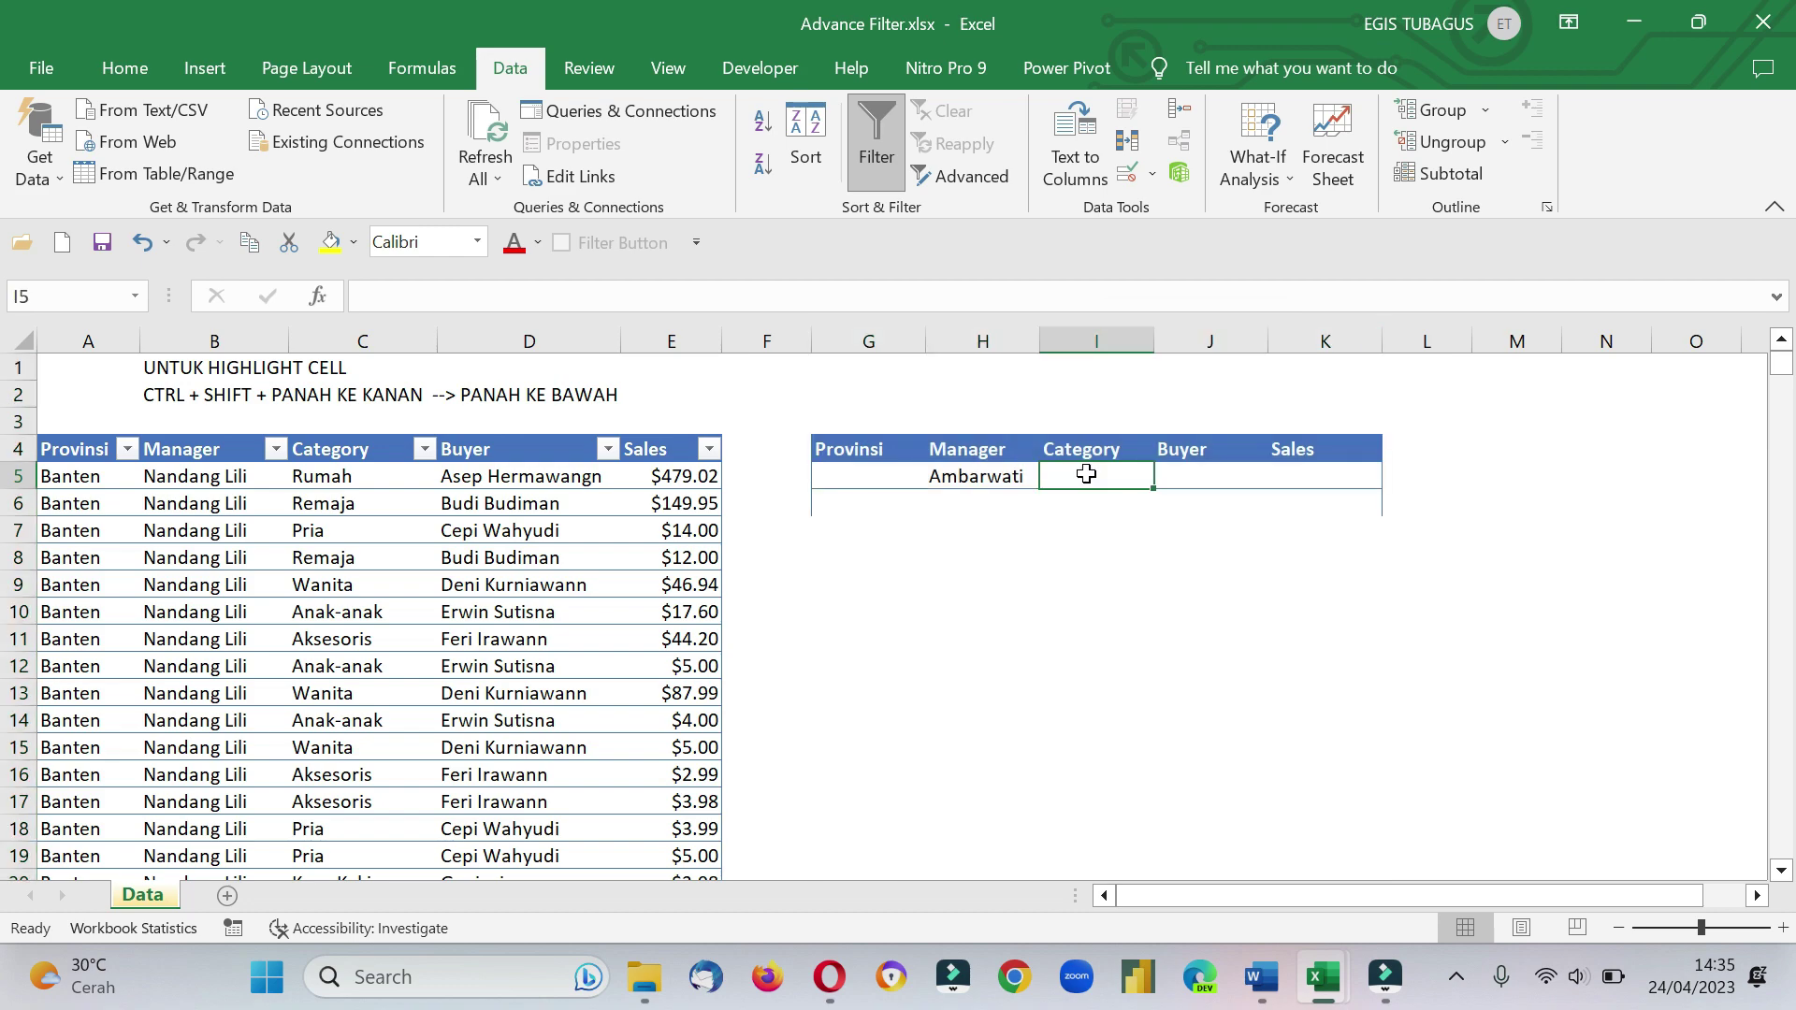
{"action": "type", "text": "Rumah"}
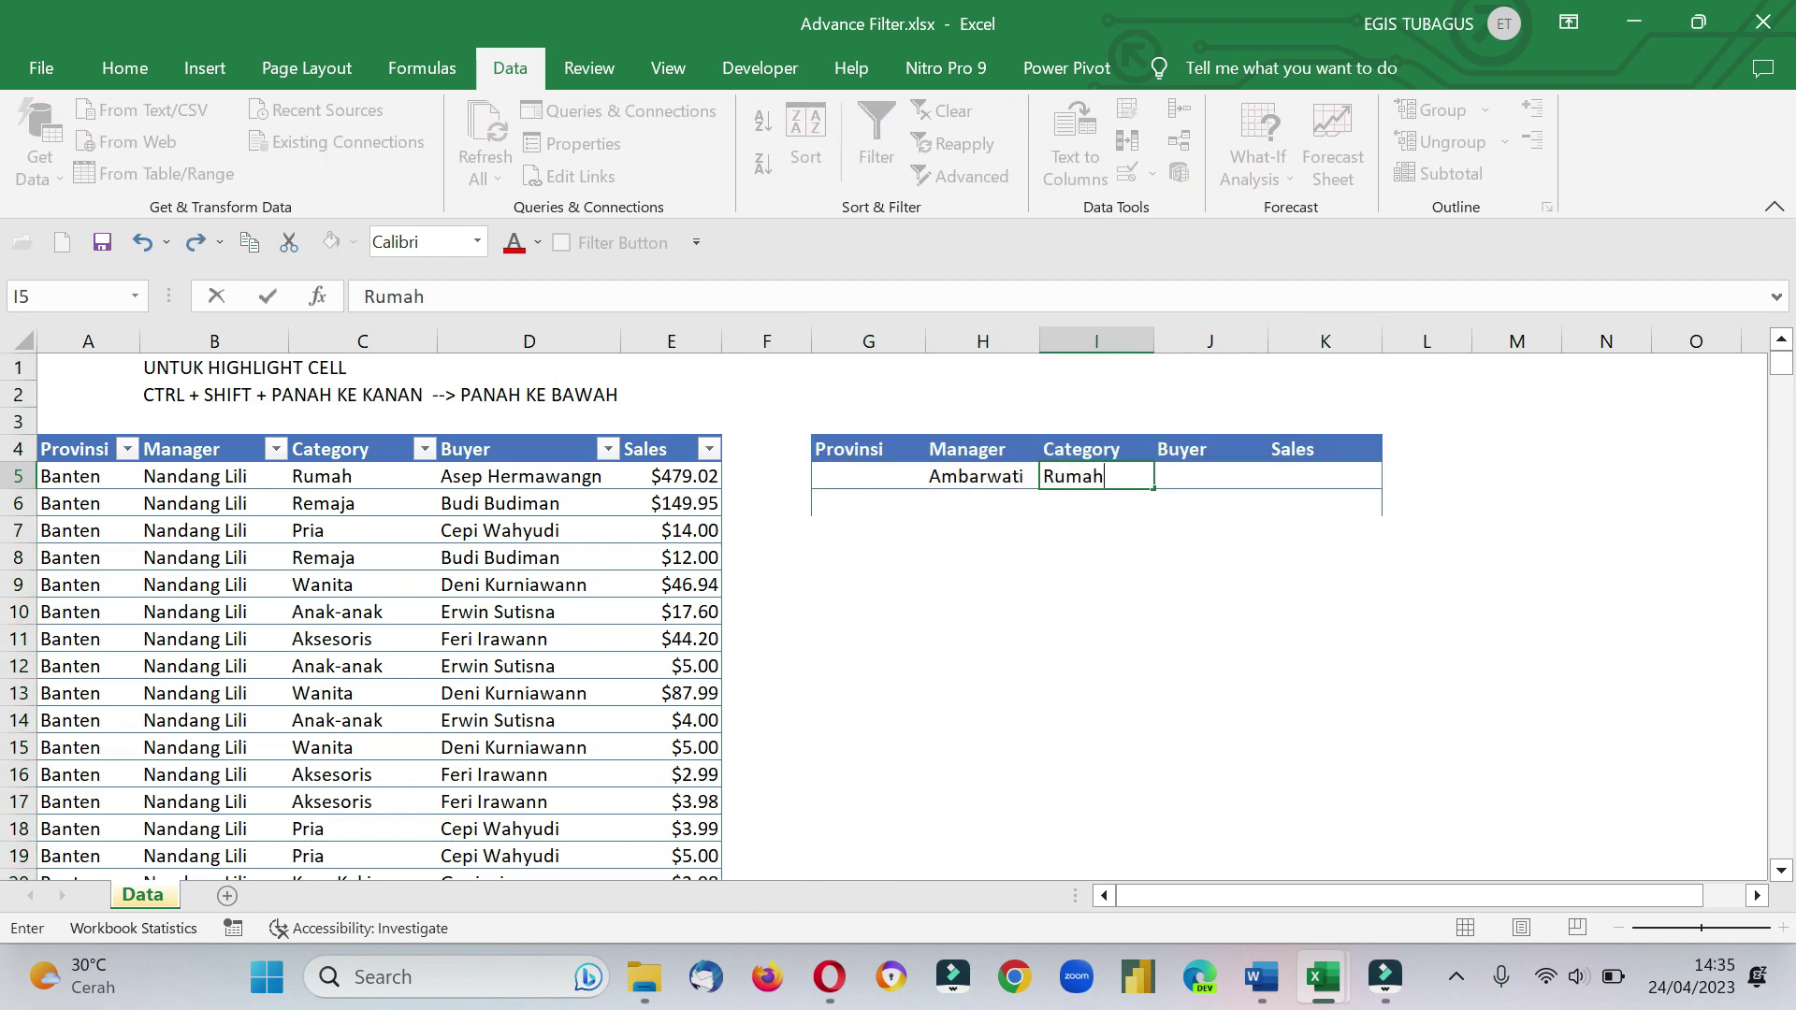
{"action": "key", "text": "Return"}
{"action": "left_click", "coordinate": [982, 562]}
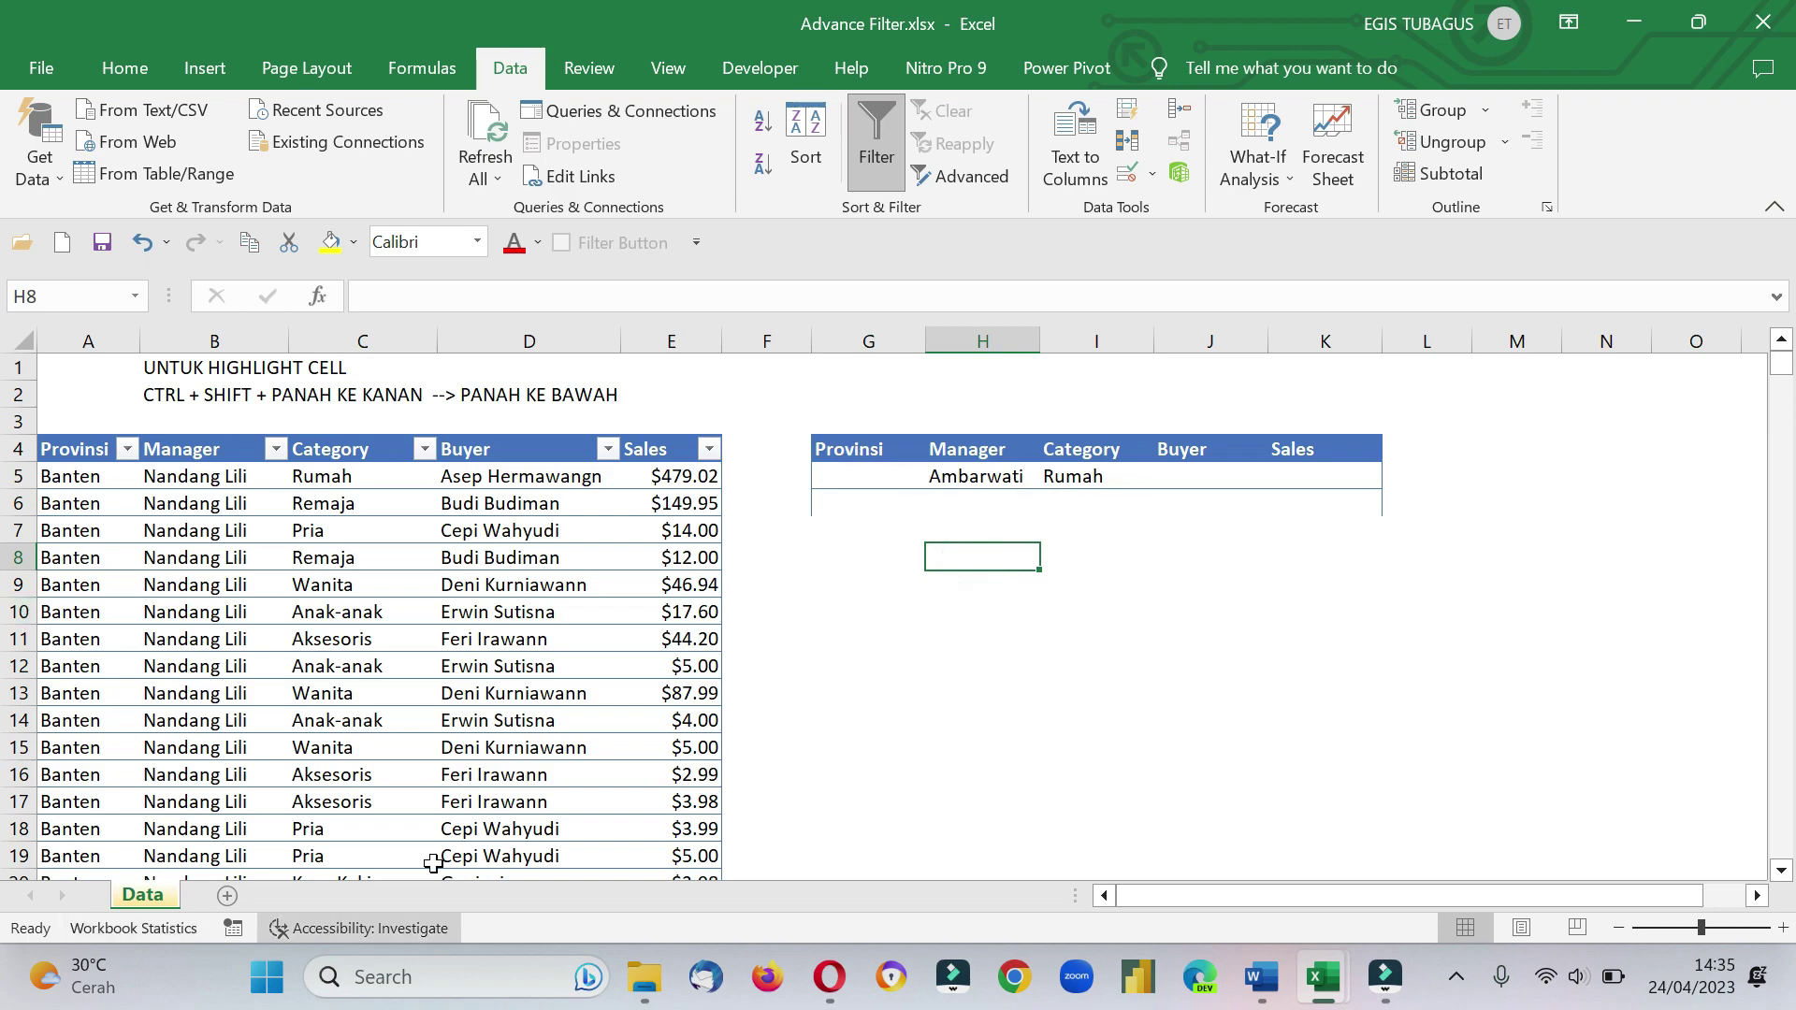
Turn header filters off and set G4:K5 as the Advanced Filter criteria range.
{"action": "left_click", "coordinate": [279, 530]}
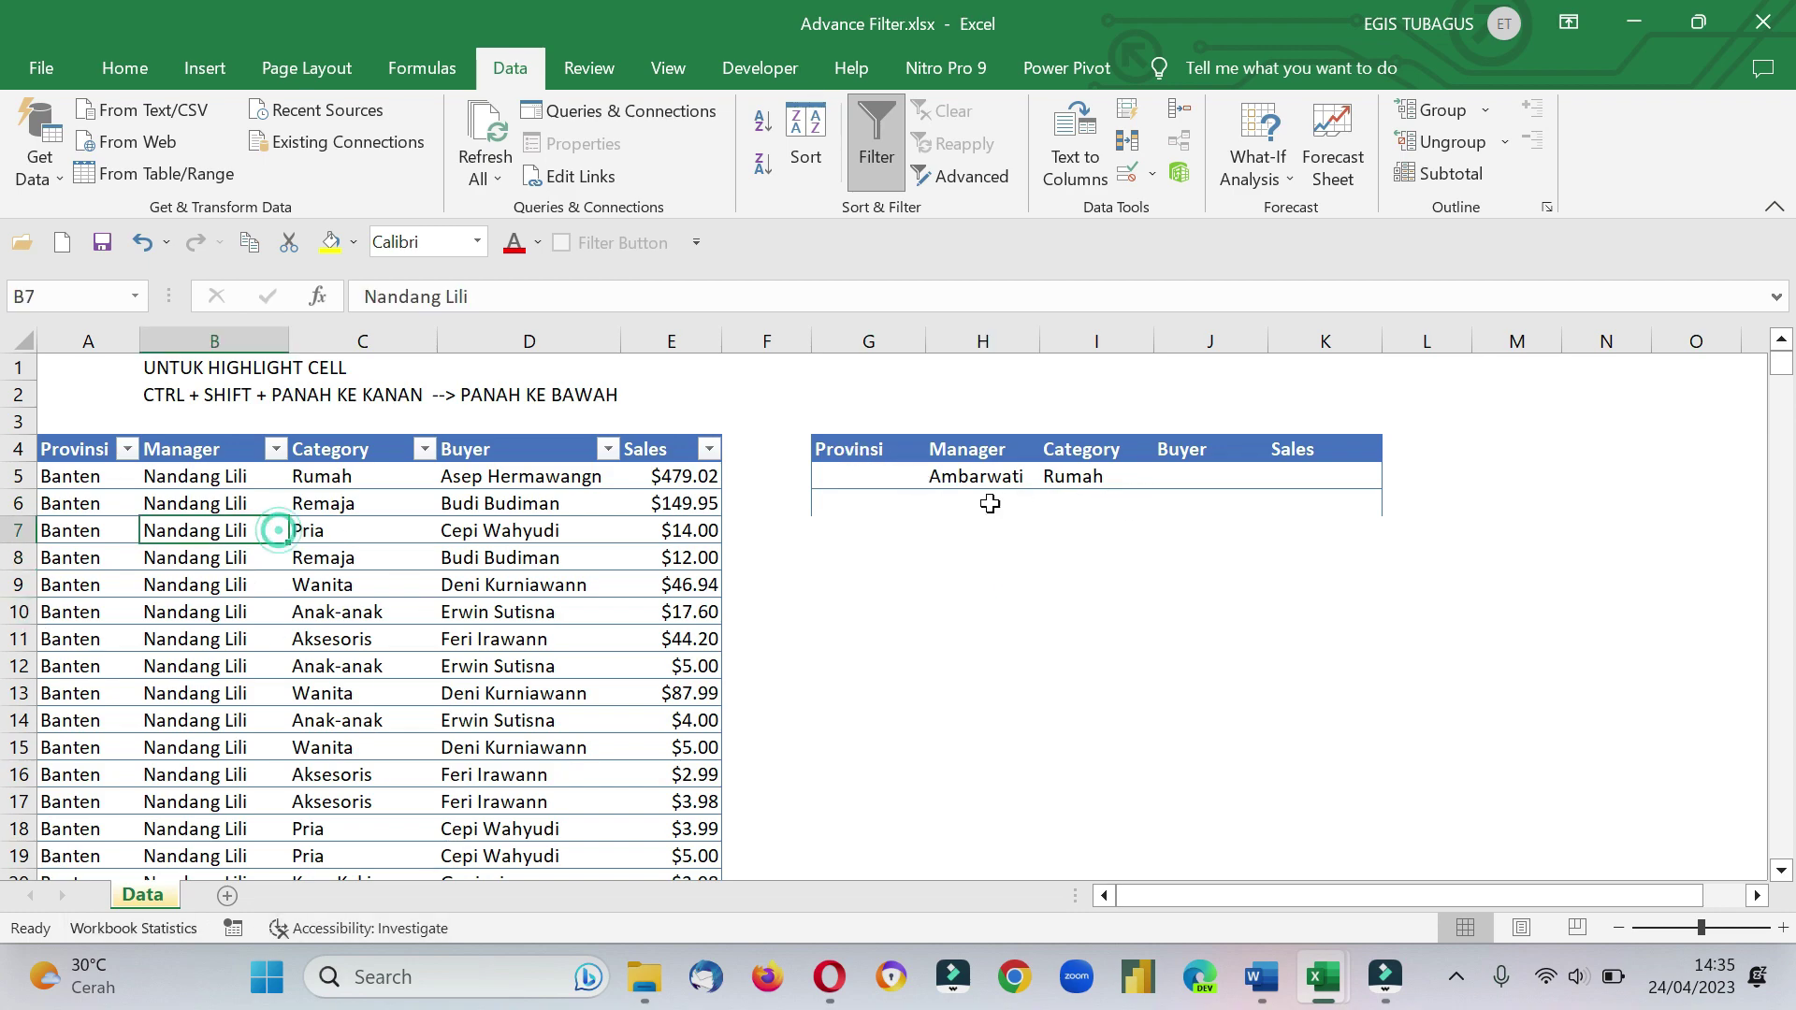
{"action": "left_click", "coordinate": [870, 161]}
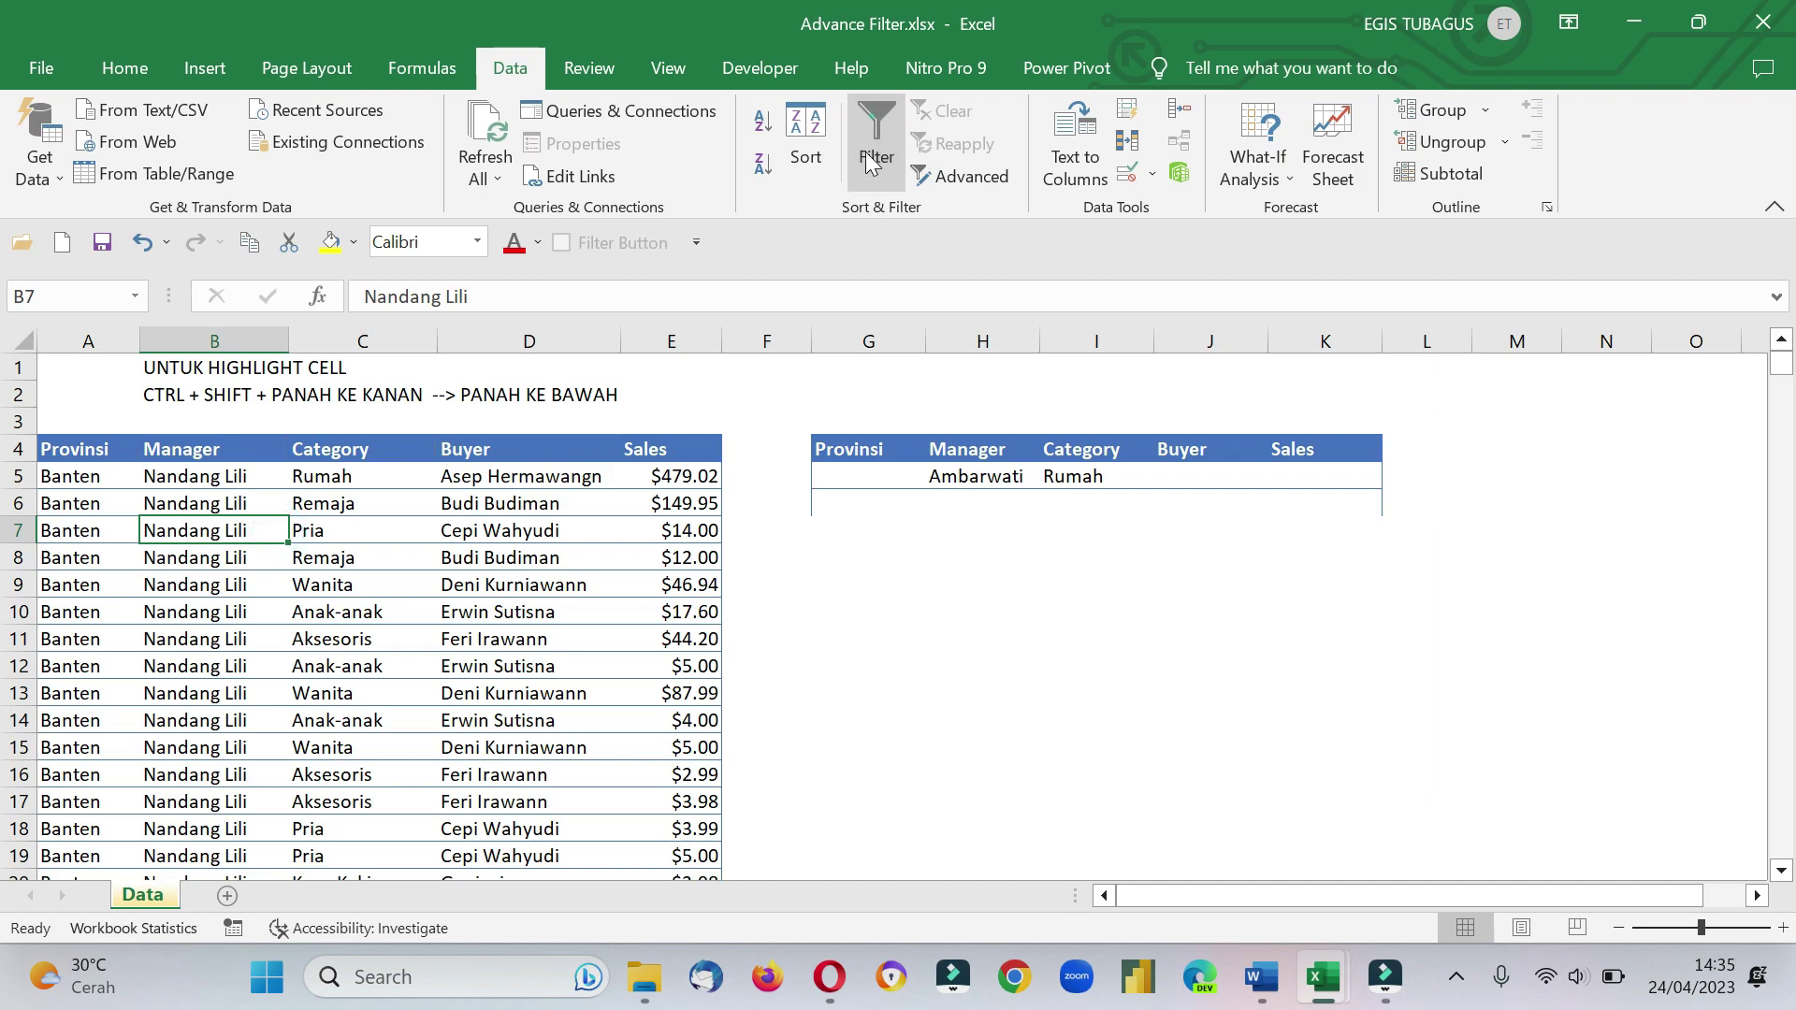
{"action": "left_click", "coordinate": [973, 177]}
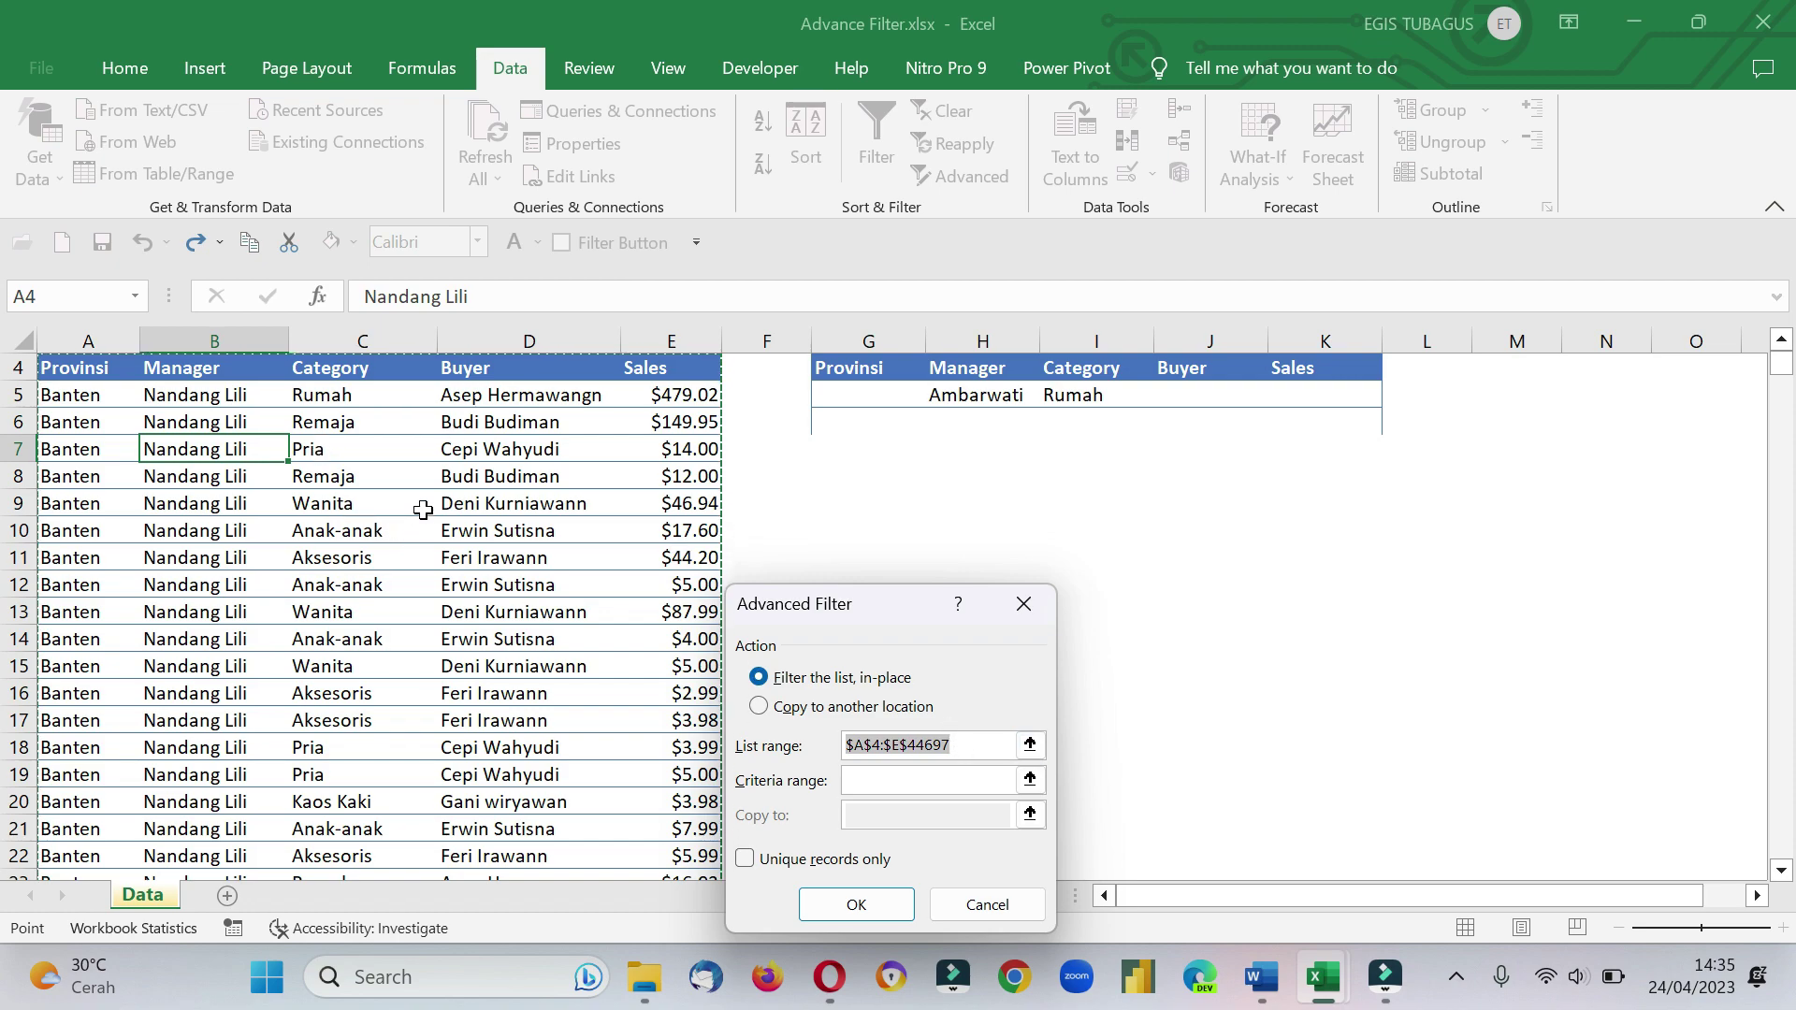
{"action": "left_click", "coordinate": [1030, 780]}
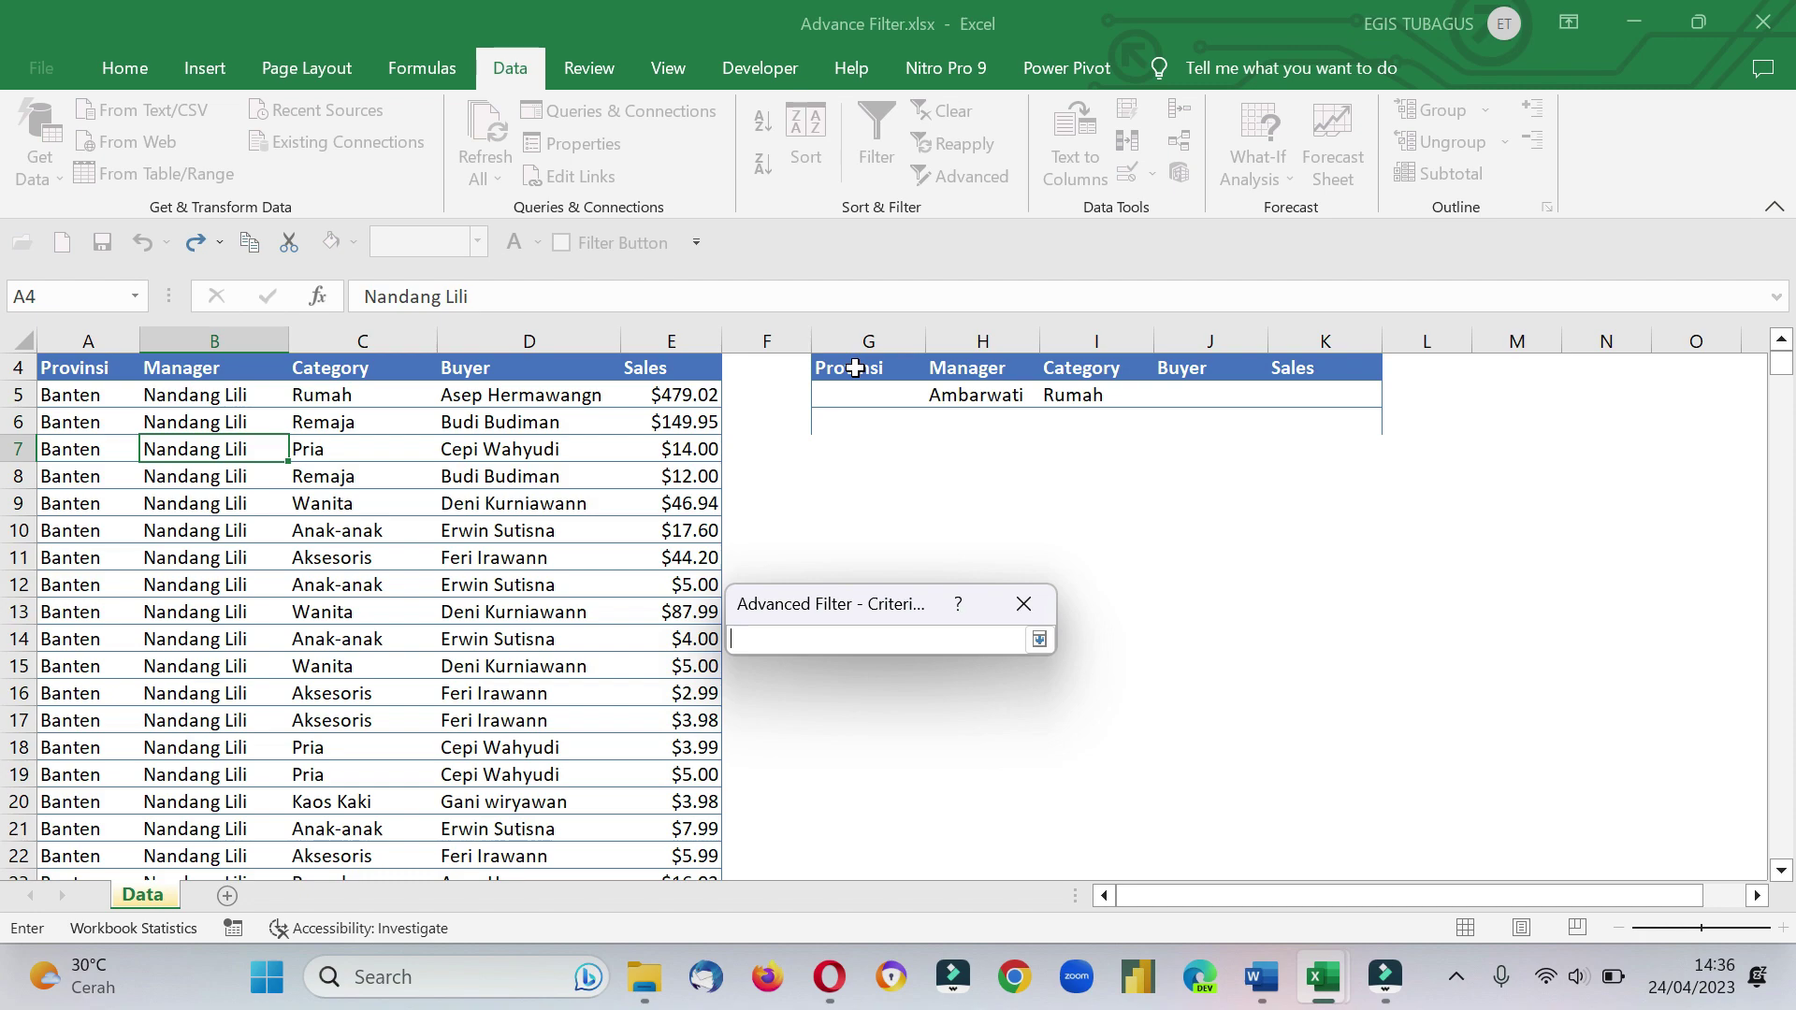
{"action": "mouse_move", "coordinate": [854, 367]}
{"action": "left_mouse_down"}
{"action": "mouse_move", "coordinate": [864, 397]}
{"action": "mouse_move", "coordinate": [1283, 395]}
{"action": "left_mouse_up"}
{"action": "key", "text": "Return"}
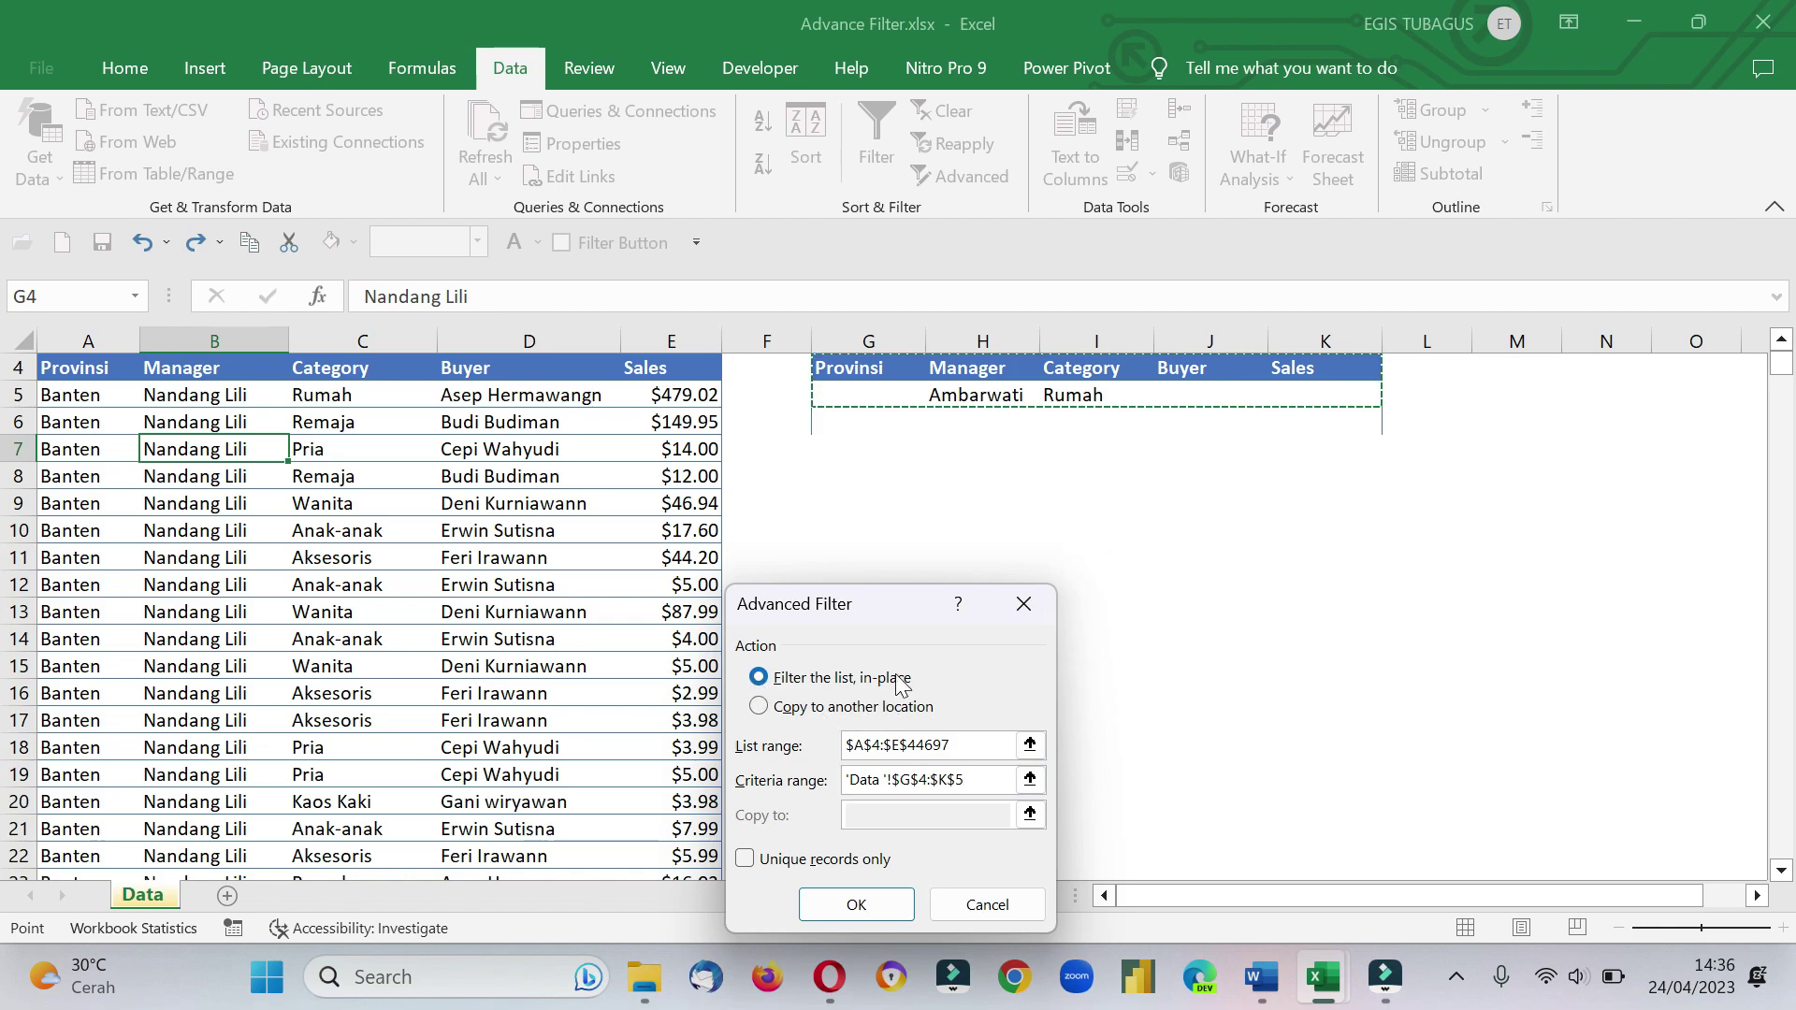
Copy the matching rows to another location starting at G8 and run the filter.
{"action": "left_click_drag", "start_coordinate": [812, 606], "coordinate": [461, 536]}
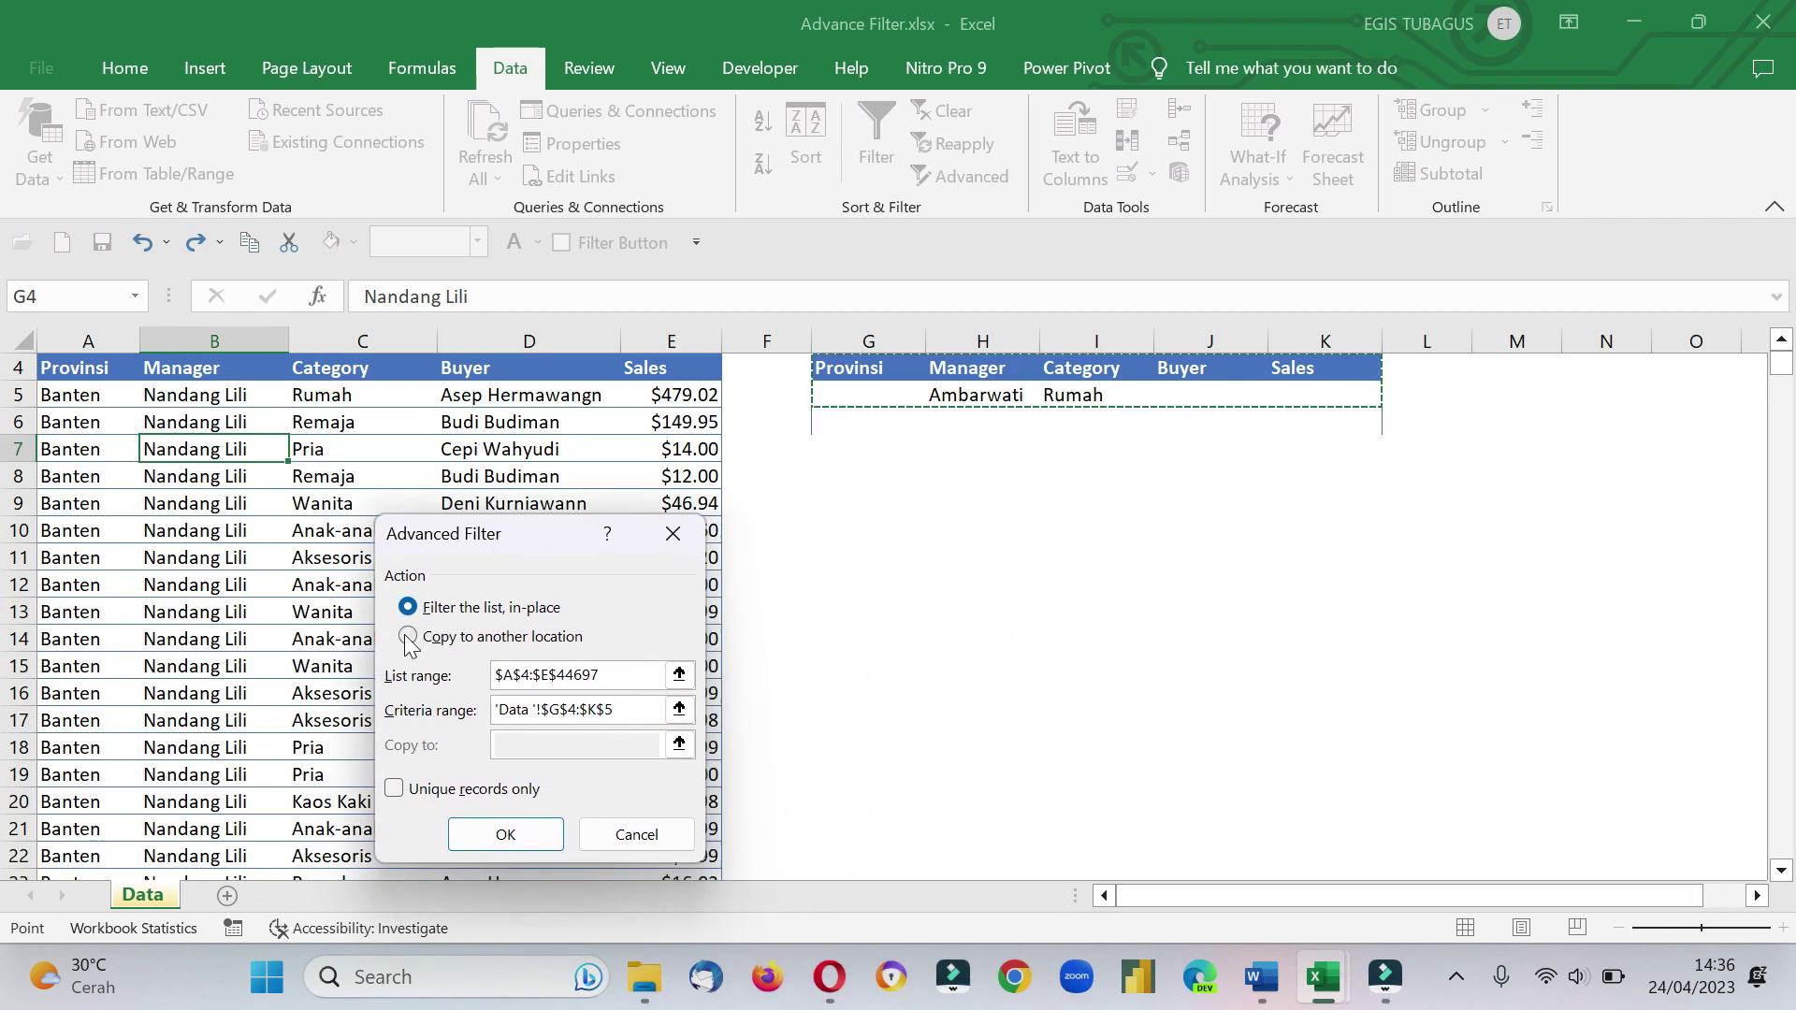
{"action": "left_click", "coordinate": [406, 636]}
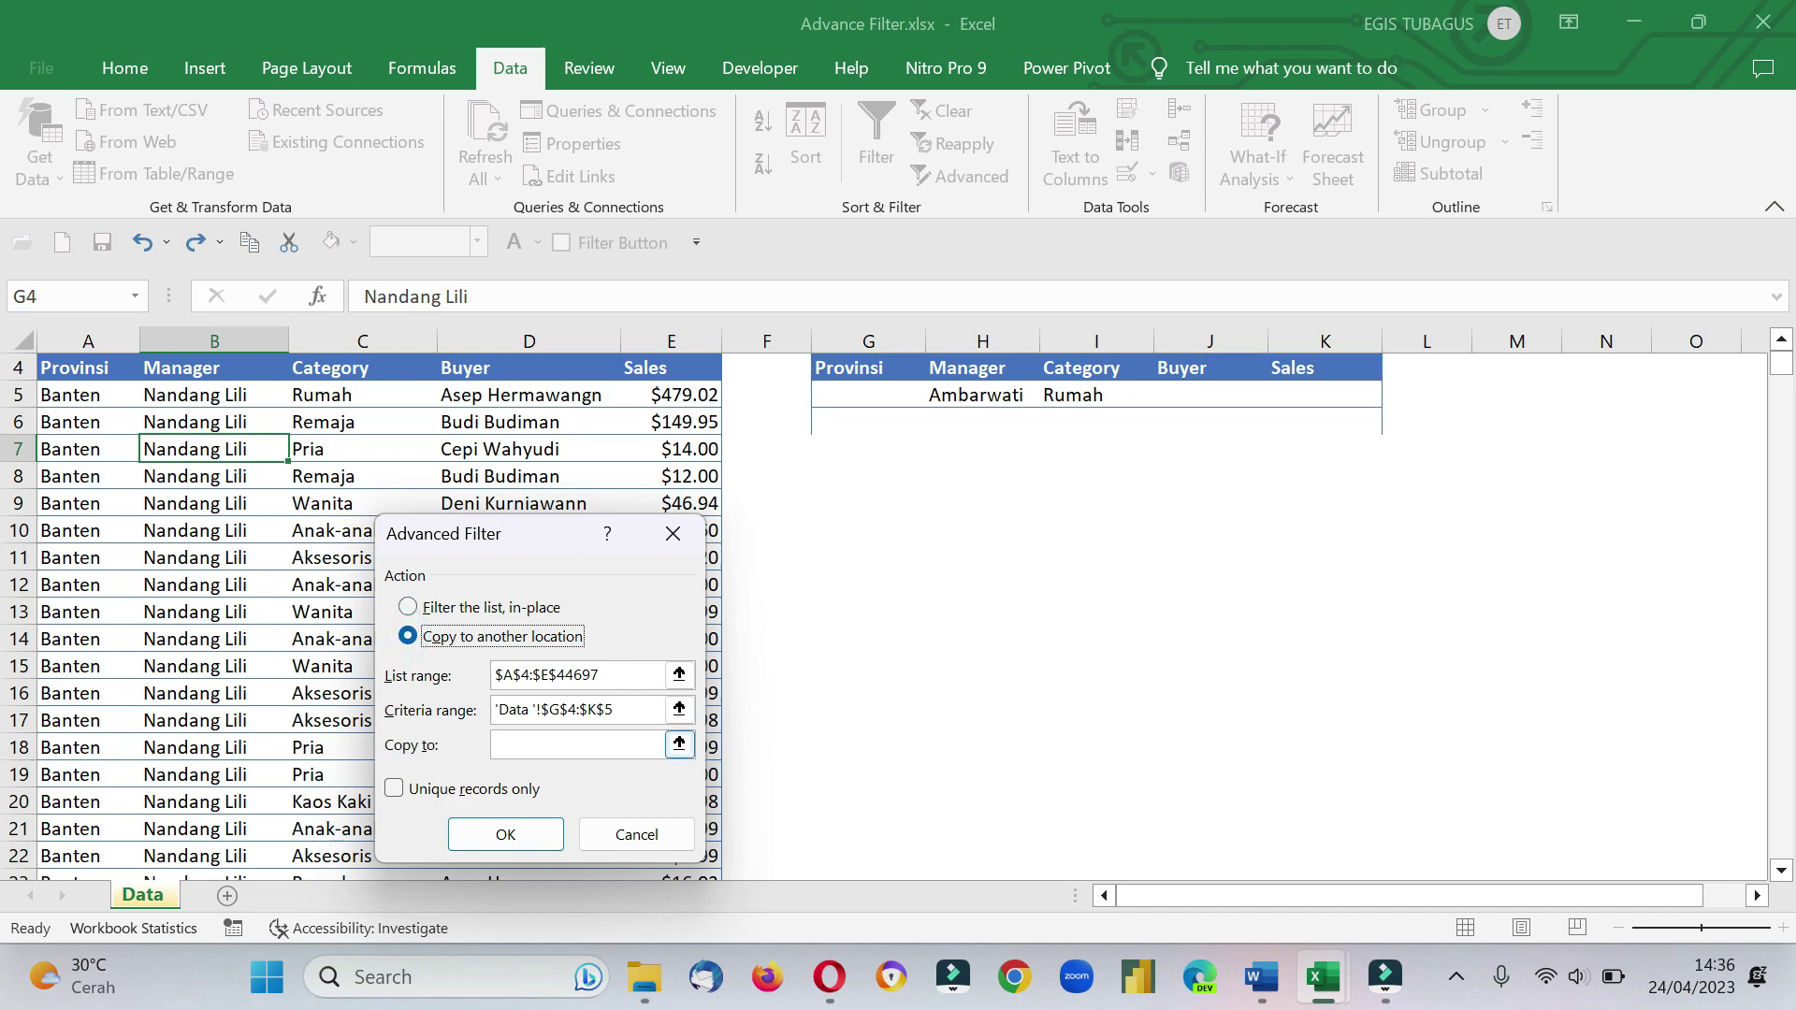
{"action": "left_click", "coordinate": [575, 745]}
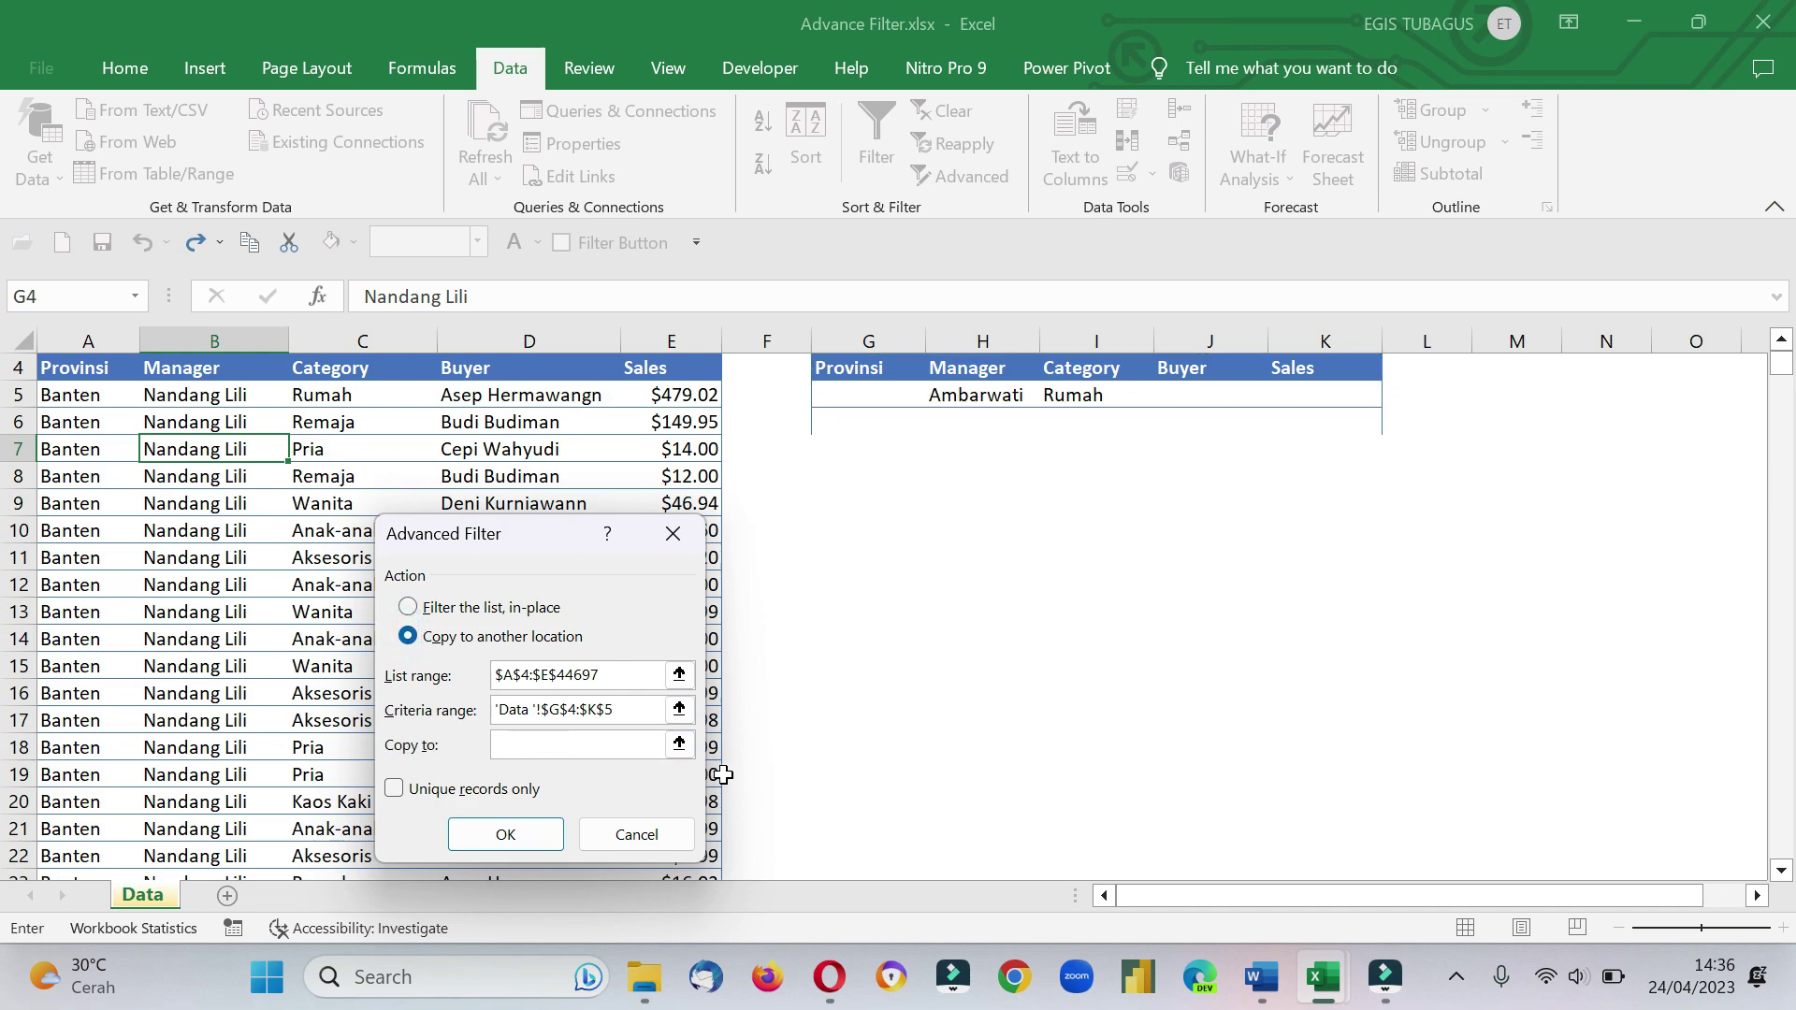
{"action": "left_click", "coordinate": [679, 744]}
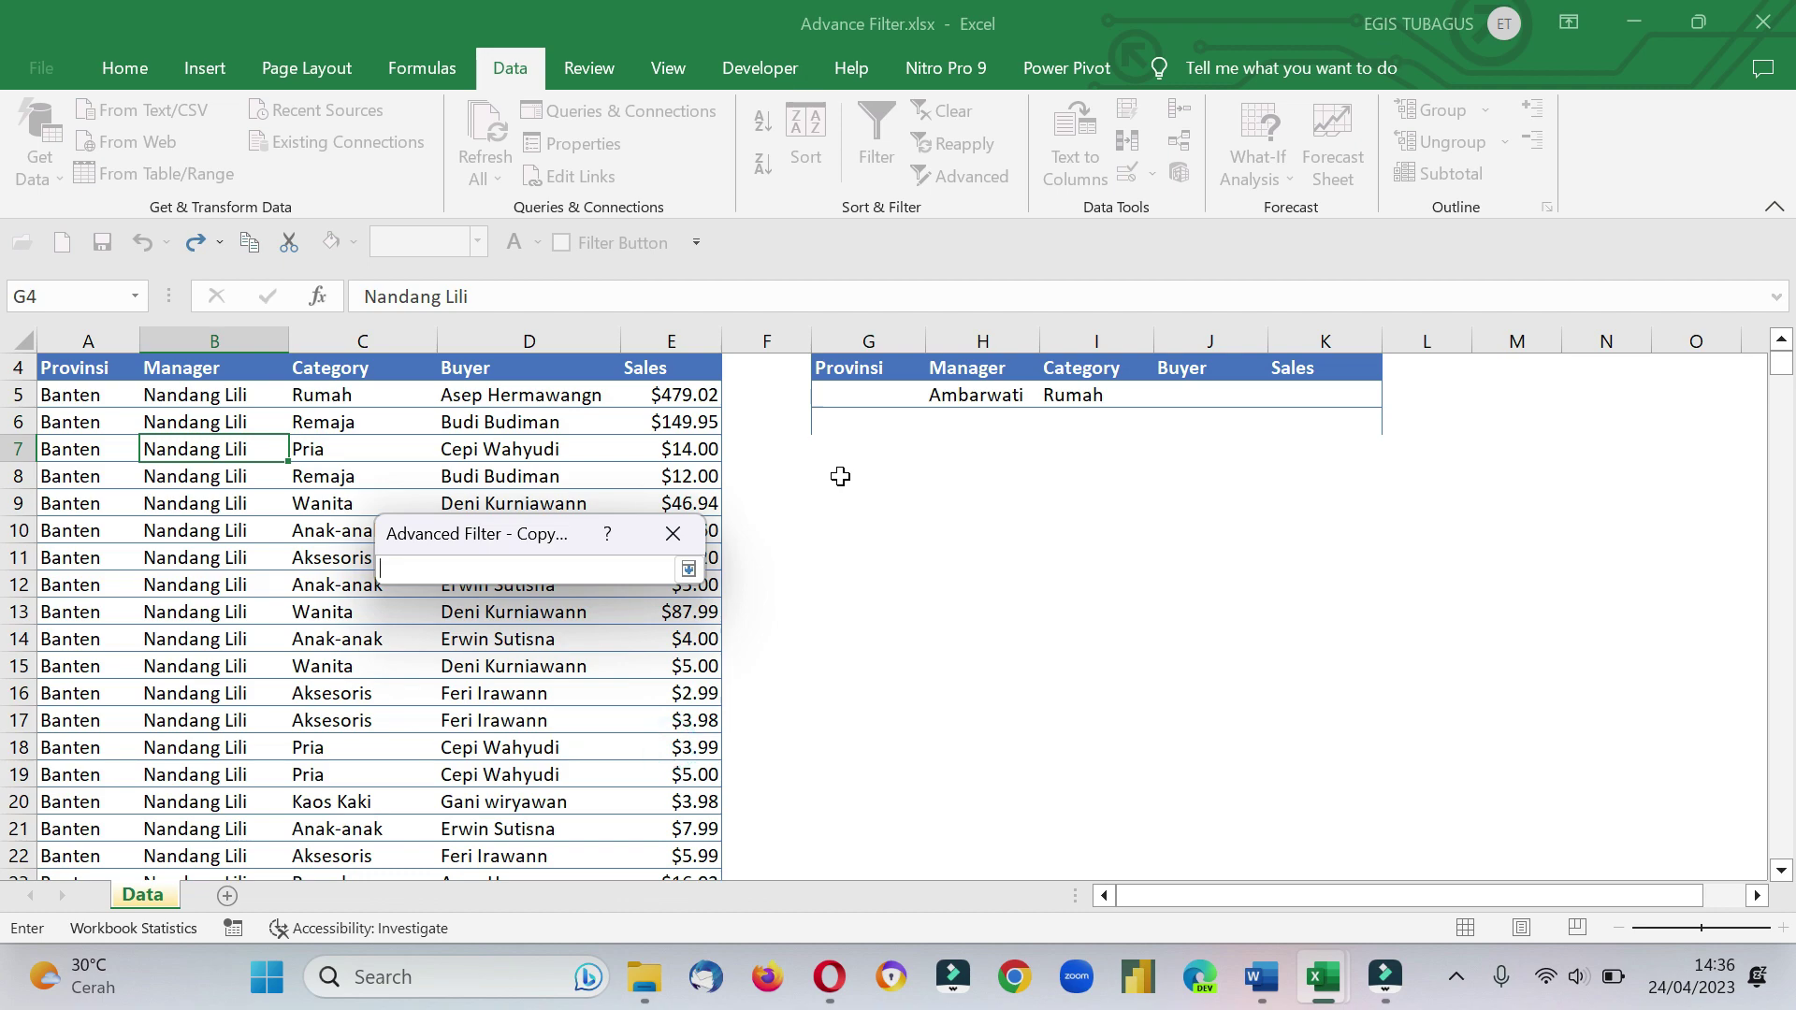
{"action": "left_click", "coordinate": [840, 477]}
{"action": "key", "text": "Return"}
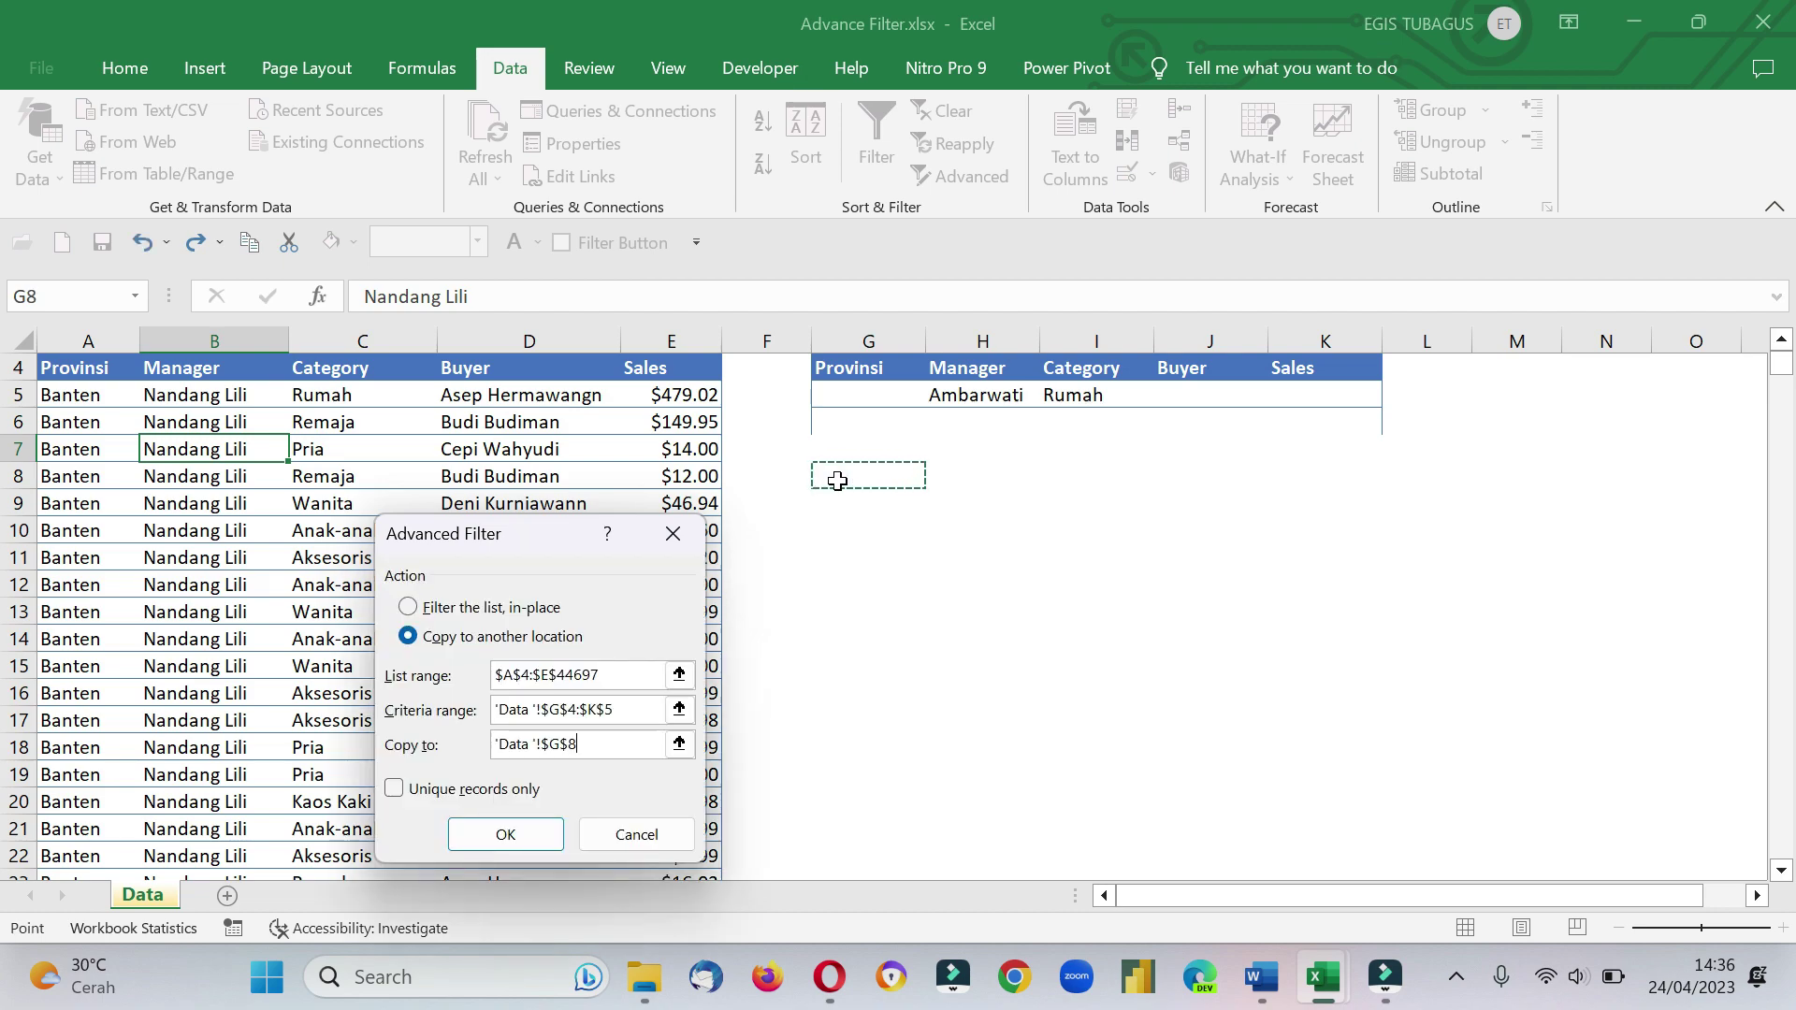
{"action": "left_click", "coordinate": [505, 835]}
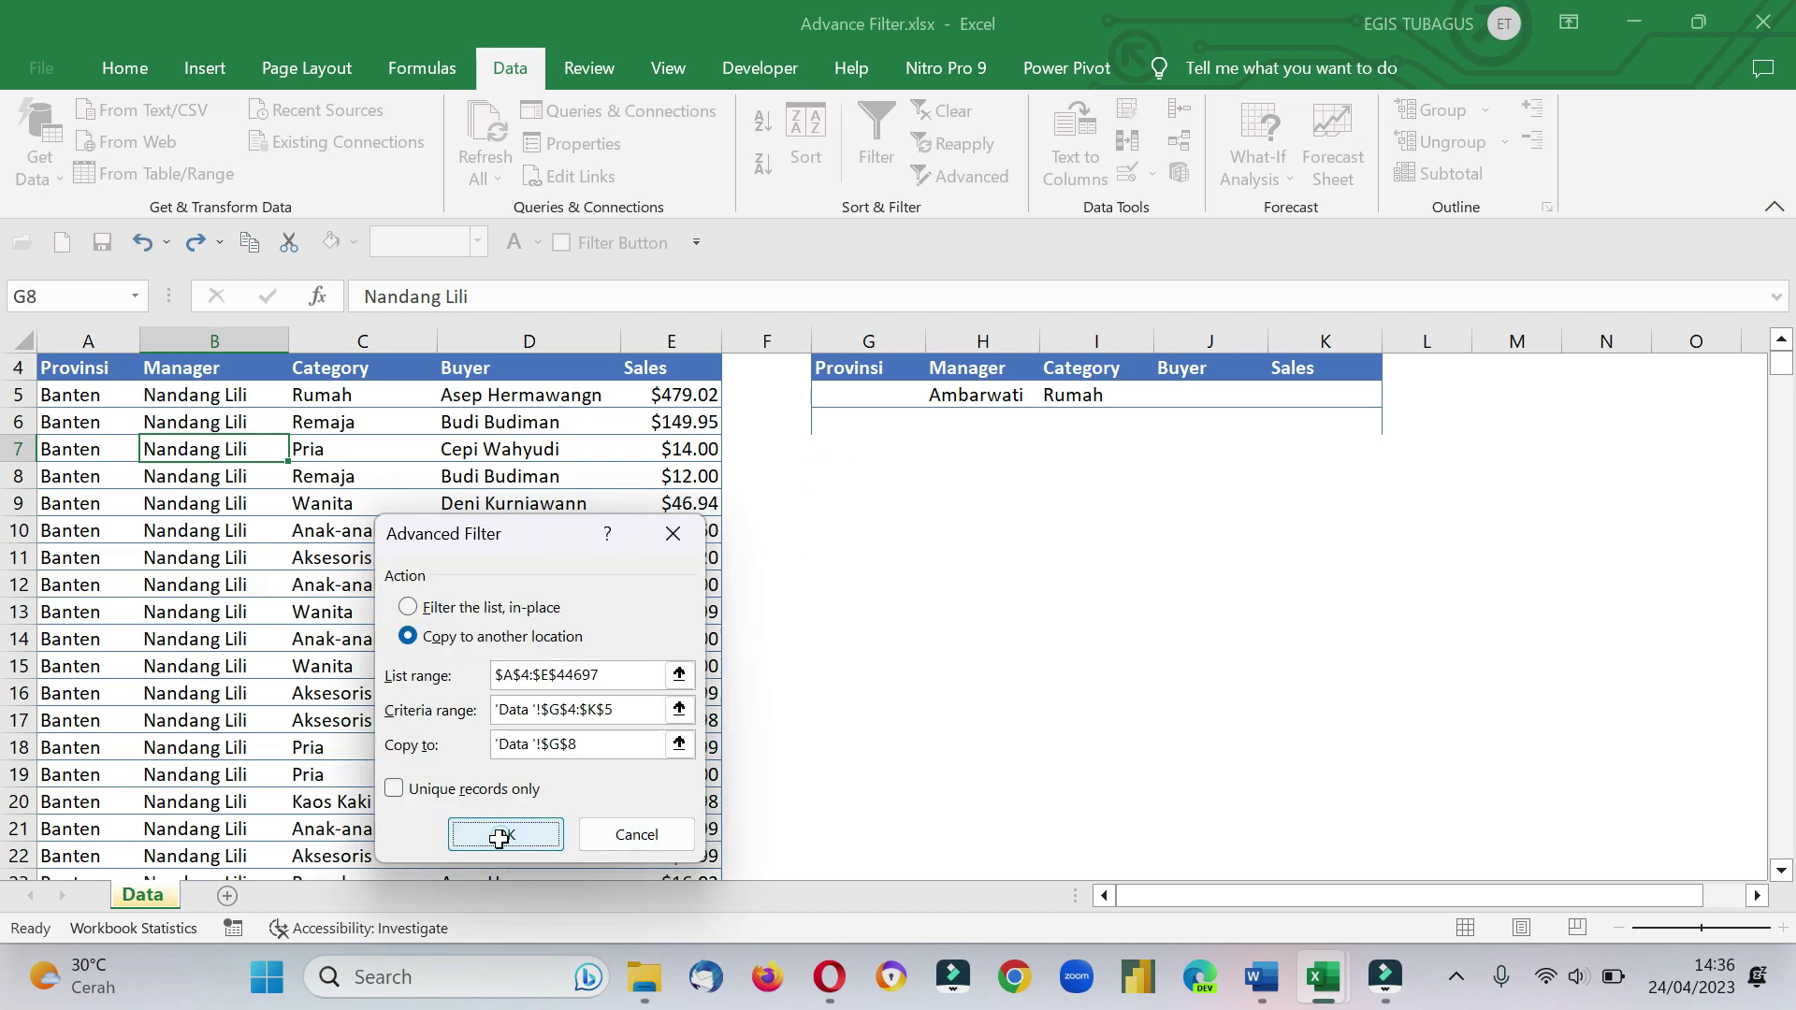
Autofit column J to show full buyer names, then review the results down to row 131.
{"action": "double_click", "coordinate": [1268, 340]}
{"action": "scroll", "coordinate": [1143, 610], "scroll_direction": "down", "scroll_amount": 3}
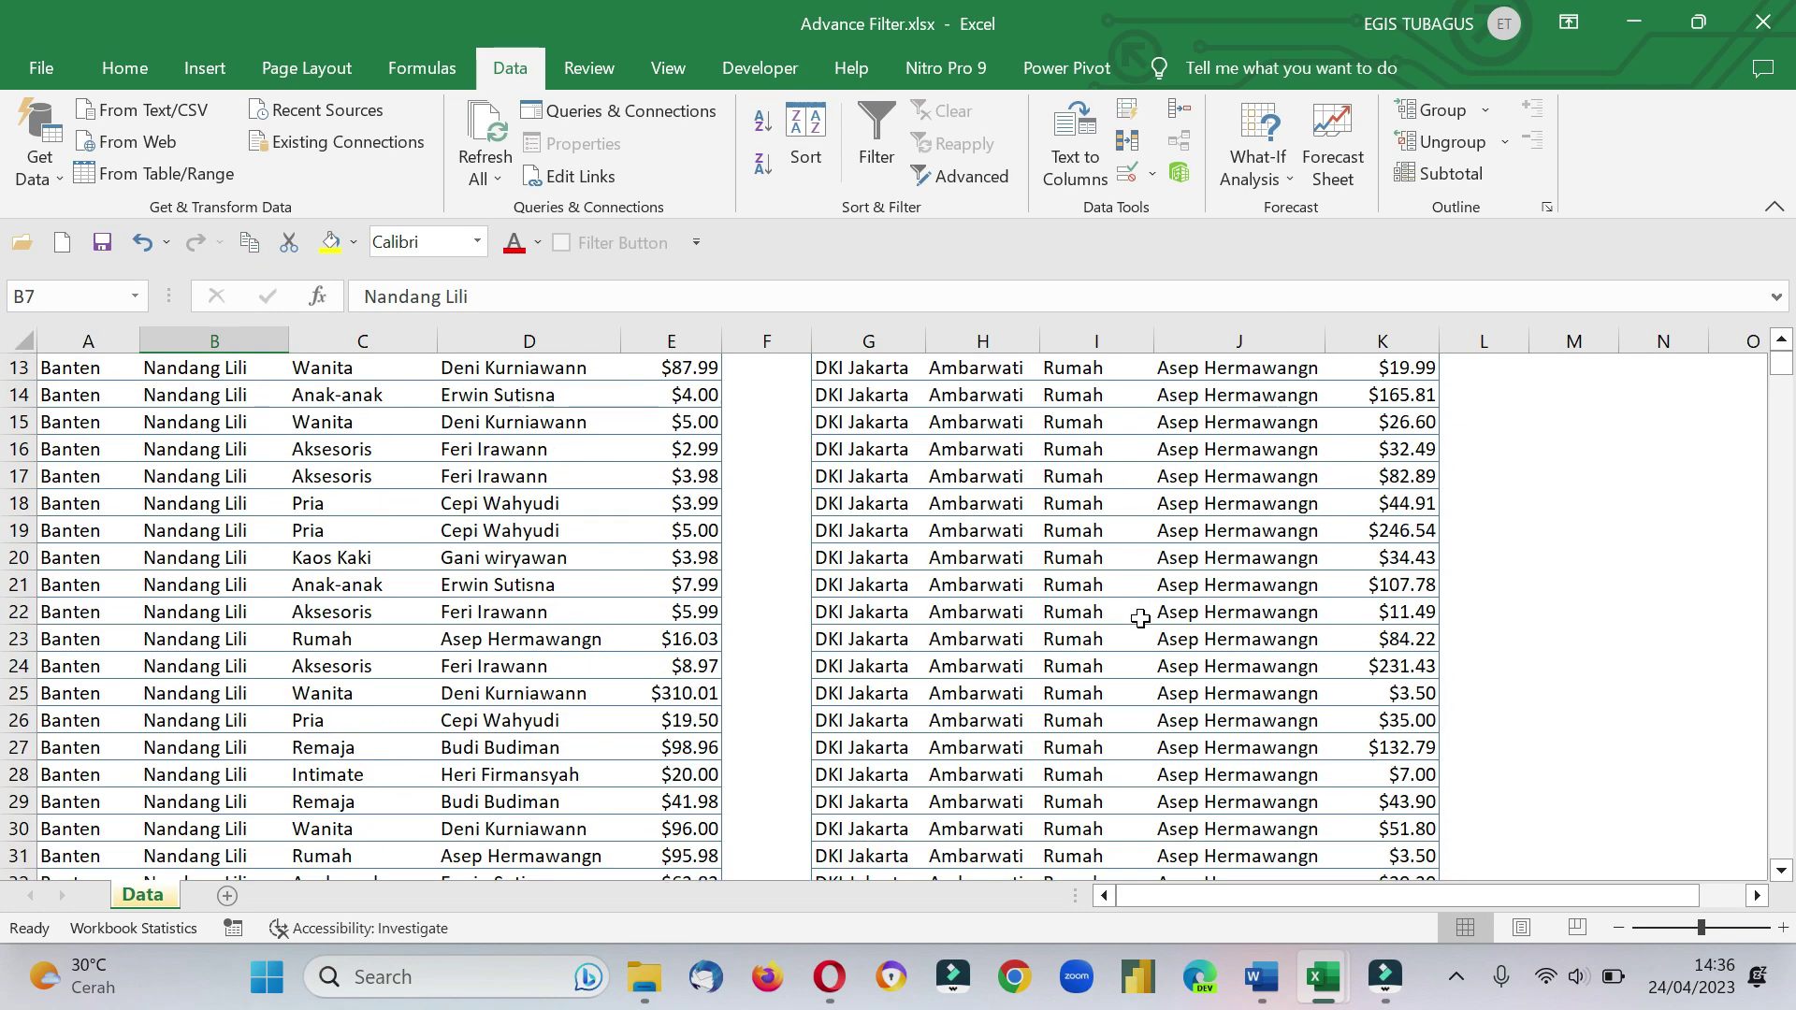
{"action": "scroll", "coordinate": [1142, 610], "scroll_direction": "down", "scroll_amount": 4}
{"action": "left_click", "coordinate": [1142, 610]}
{"action": "scroll", "coordinate": [1142, 618], "scroll_direction": "down", "scroll_amount": 4}
{"action": "scroll", "coordinate": [1142, 644], "scroll_direction": "down", "scroll_amount": 5}
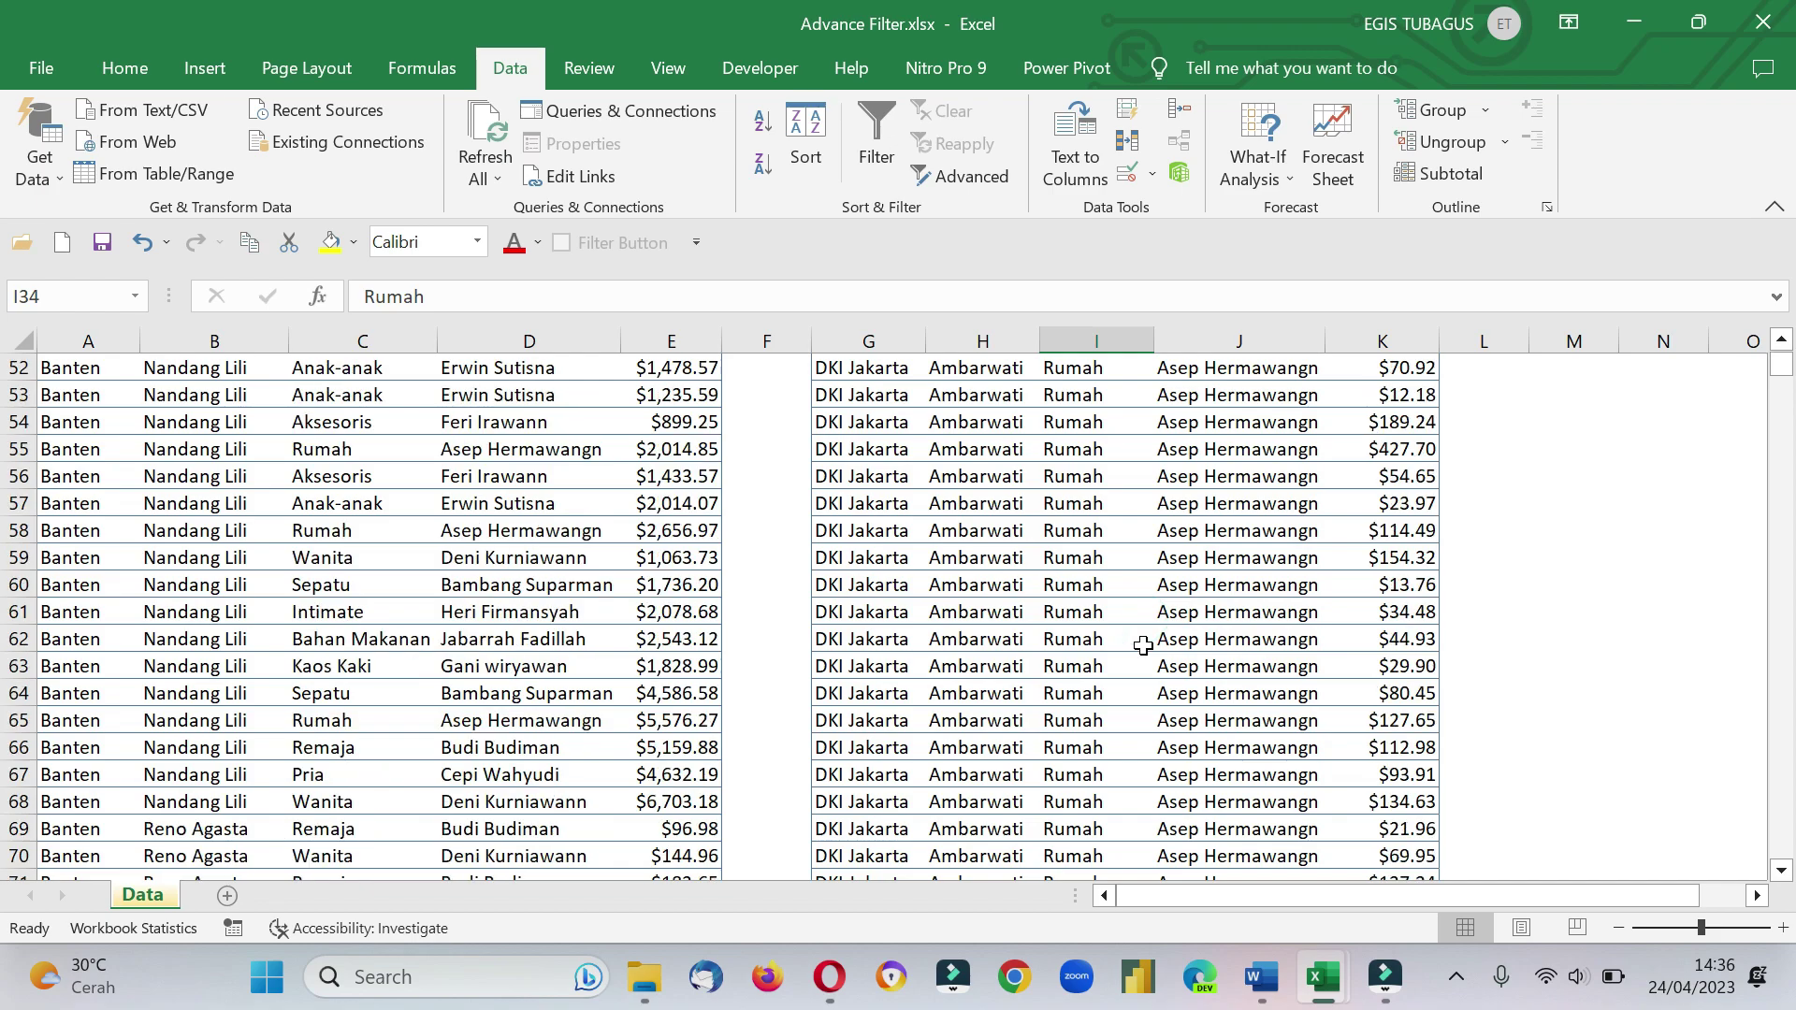
{"action": "scroll", "coordinate": [1149, 644], "scroll_direction": "down", "scroll_amount": 13}
{"action": "scroll", "coordinate": [1153, 644], "scroll_direction": "down", "scroll_amount": 7}
{"action": "scroll", "coordinate": [1169, 645], "scroll_direction": "down", "scroll_amount": 8}
{"action": "scroll", "coordinate": [1184, 648], "scroll_direction": "up", "scroll_amount": 3}
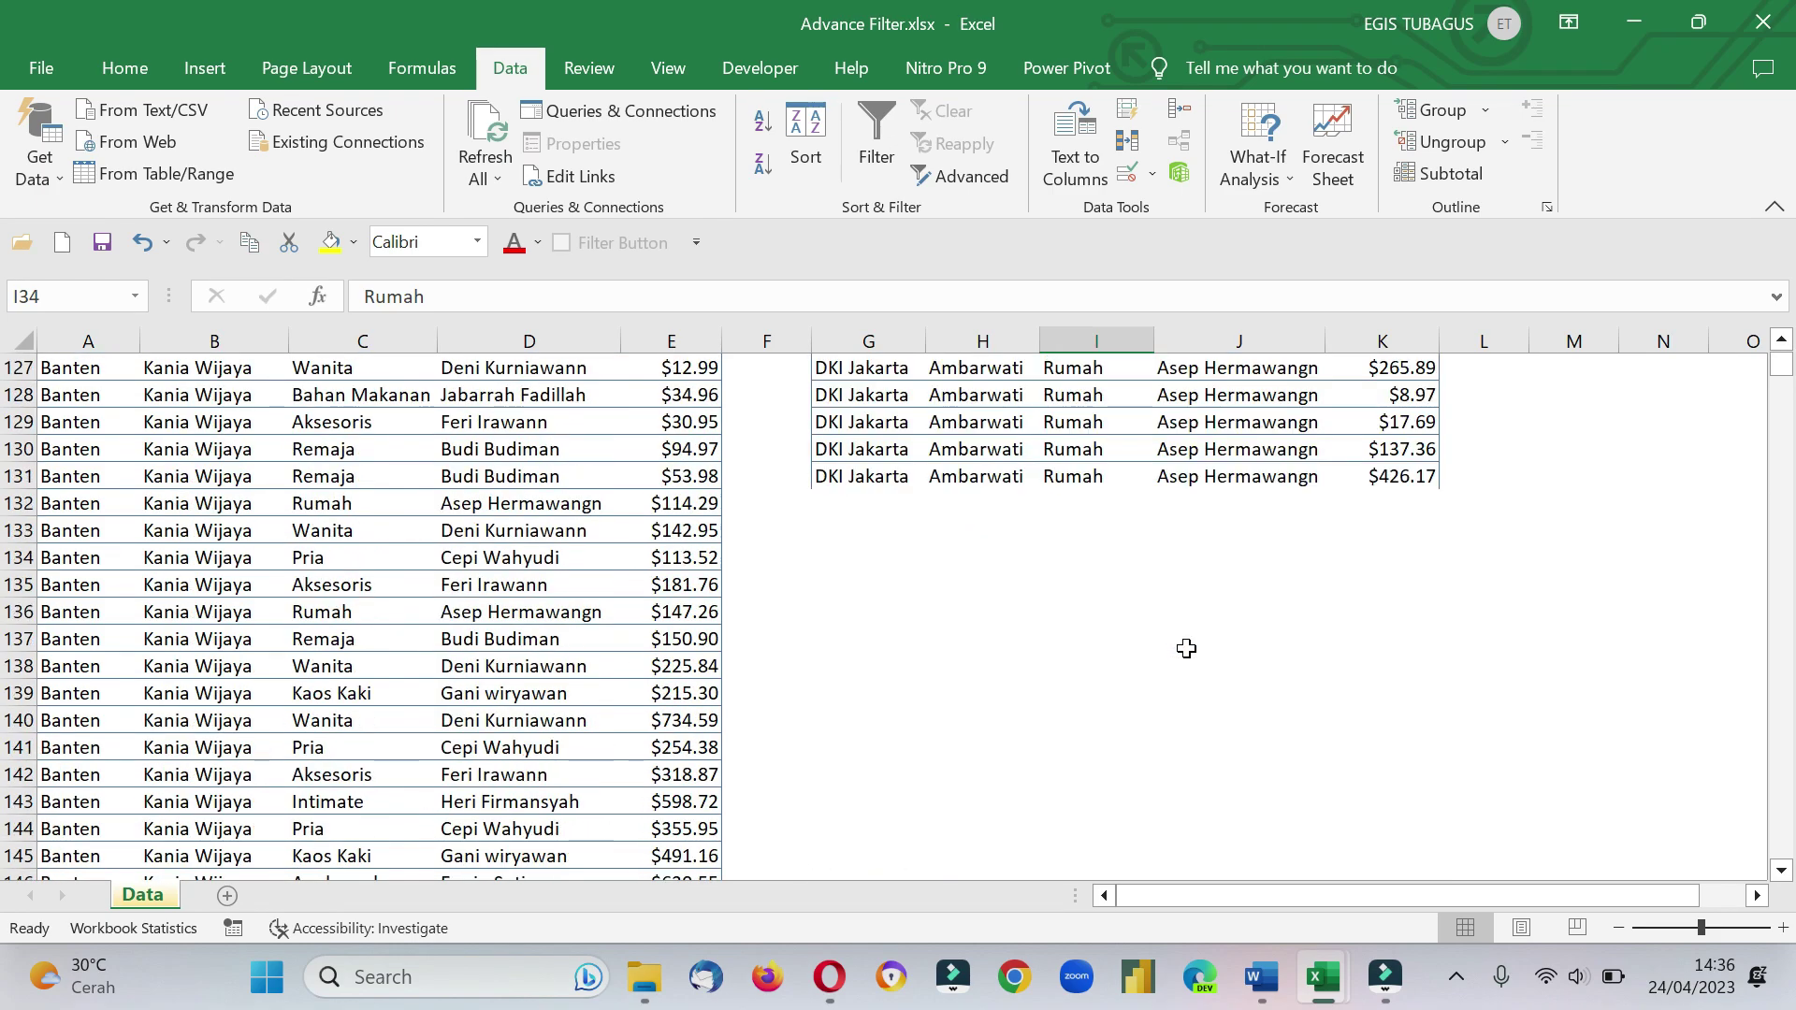
{"action": "scroll", "coordinate": [1186, 646], "scroll_direction": "up", "scroll_amount": 6}
{"action": "scroll", "coordinate": [1190, 642], "scroll_direction": "up", "scroll_amount": 11}
{"action": "scroll", "coordinate": [1195, 637], "scroll_direction": "up", "scroll_amount": 10}
{"action": "scroll", "coordinate": [1195, 638], "scroll_direction": "up", "scroll_amount": 10}
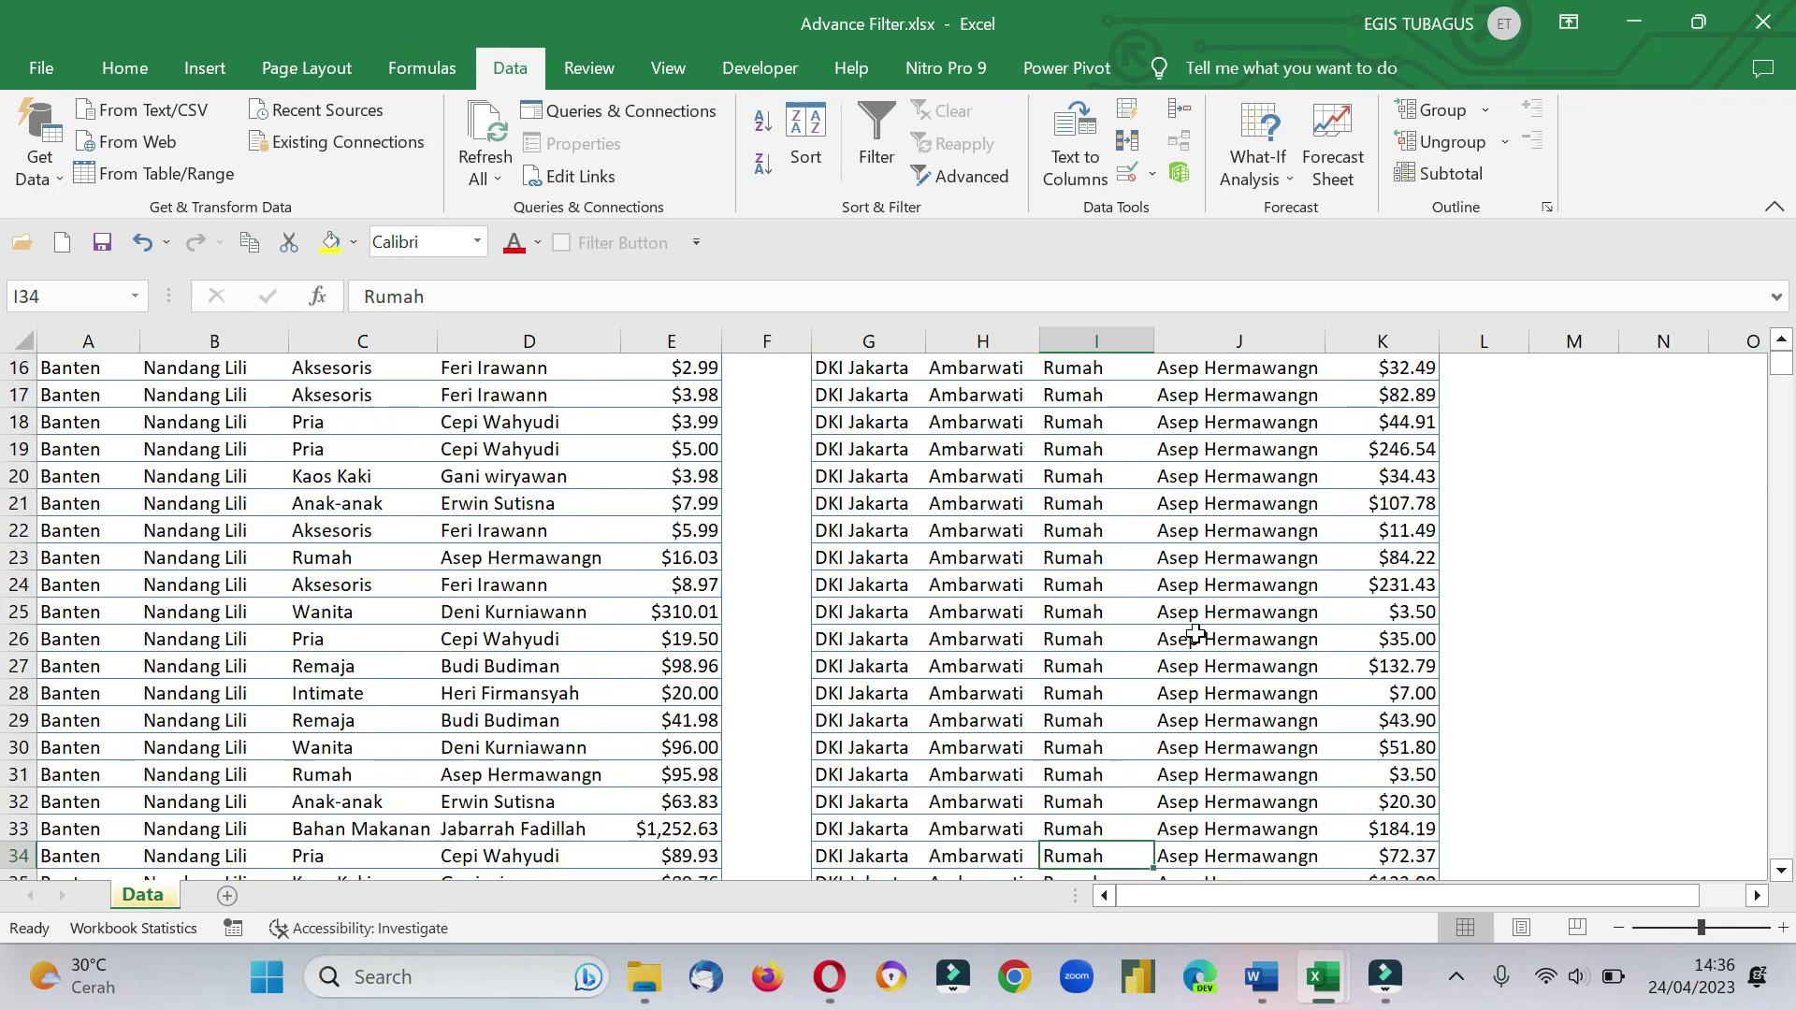
{"action": "scroll", "coordinate": [1196, 631], "scroll_direction": "up", "scroll_amount": 5}
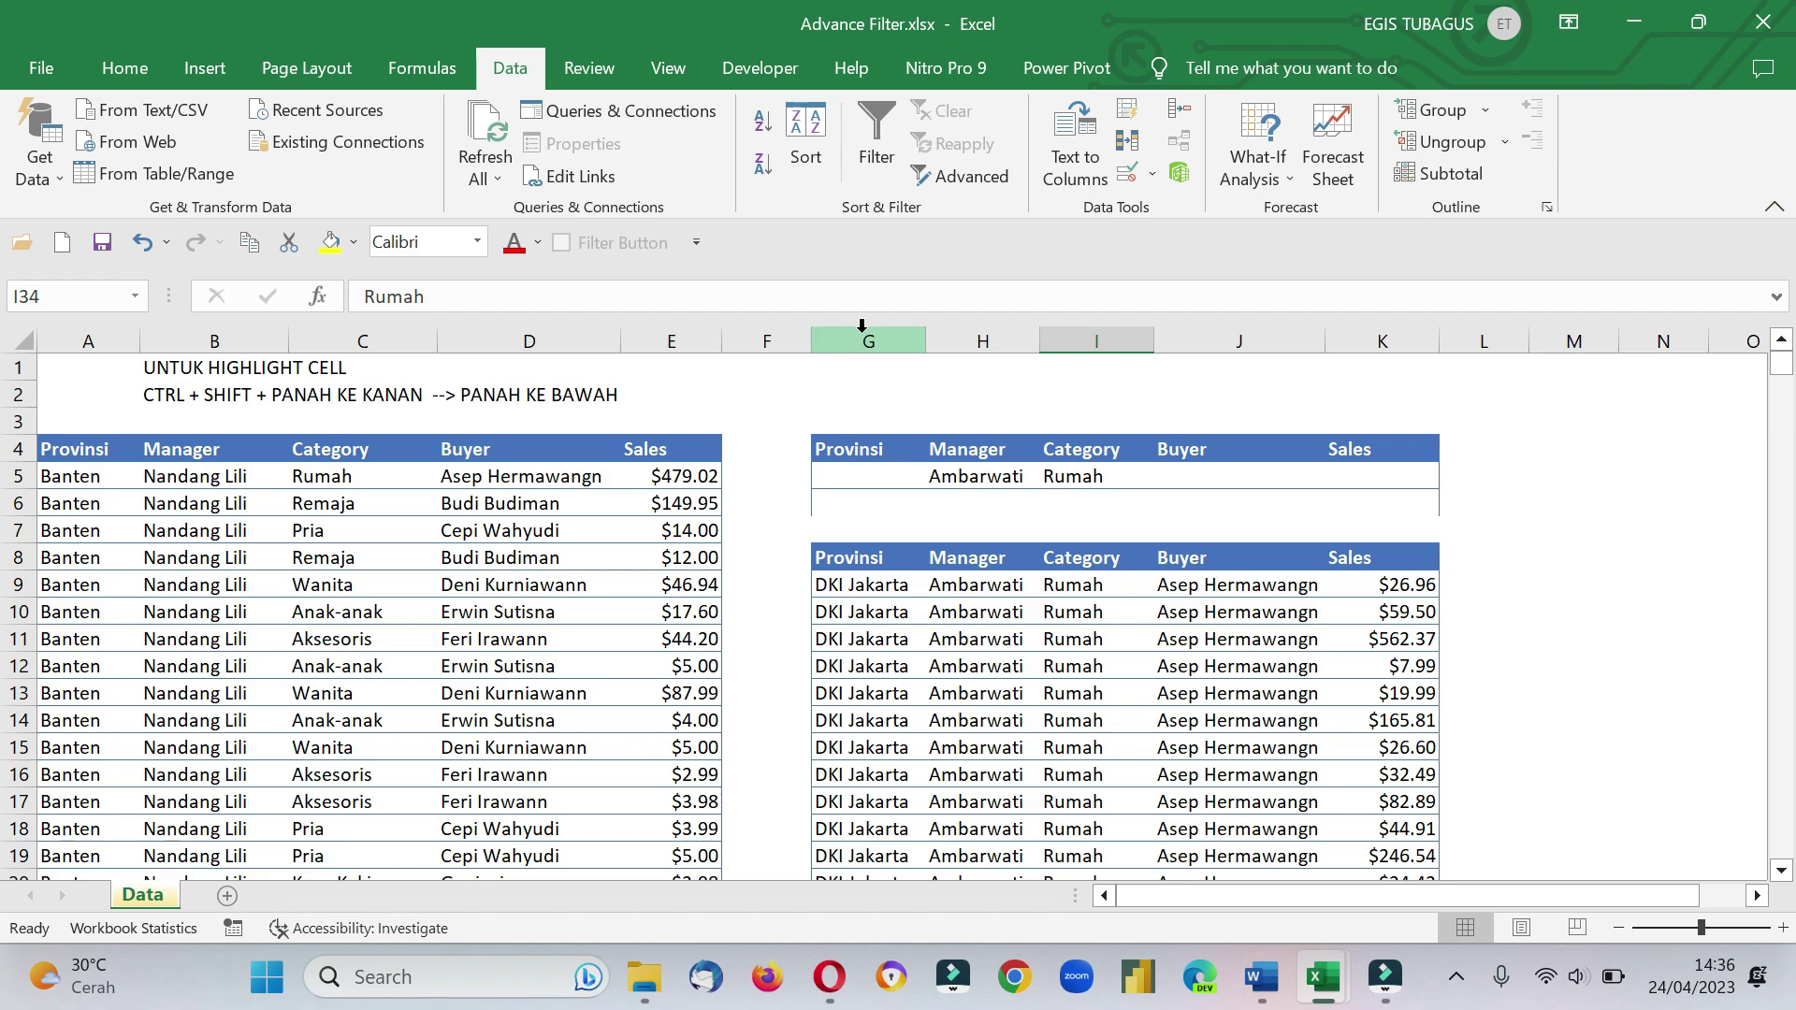
Delete columns G through K to clear the previous results.
{"action": "left_click_drag", "start_coordinate": [862, 325], "coordinate": [1387, 325]}
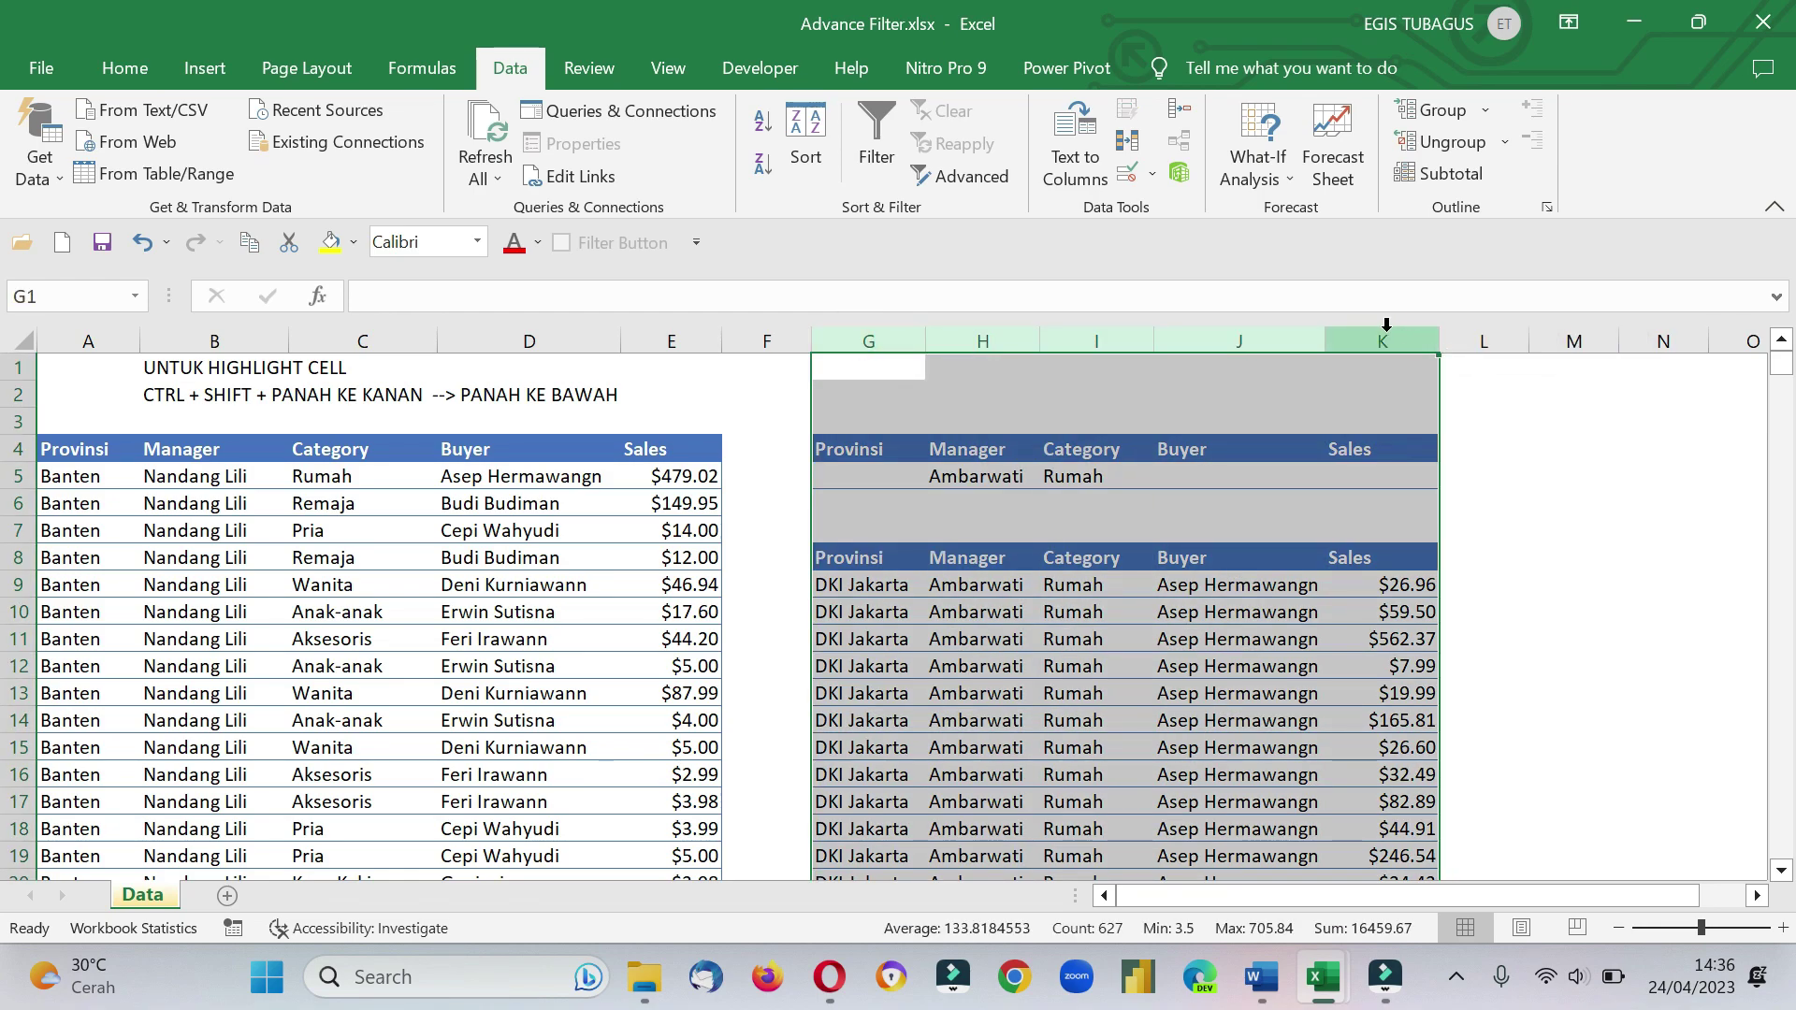
{"action": "right_click", "coordinate": [1377, 330]}
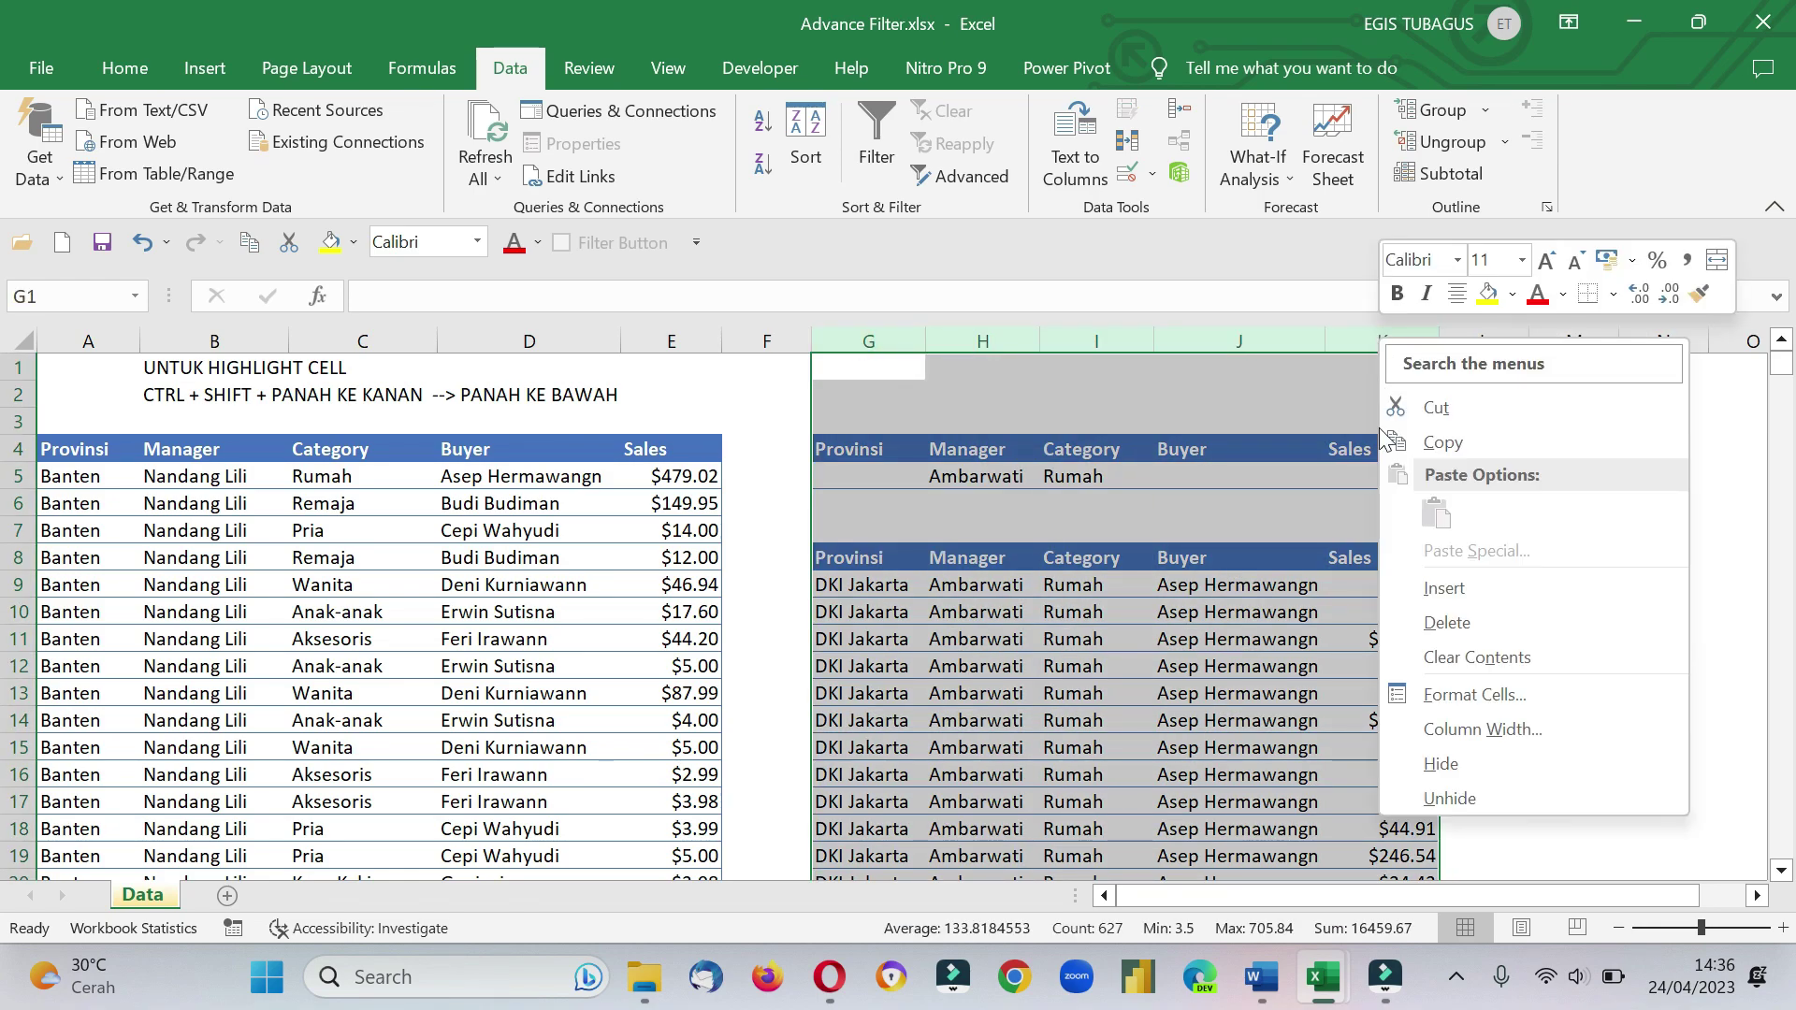
{"action": "left_click", "coordinate": [1434, 613]}
{"action": "left_click", "coordinate": [1156, 538]}
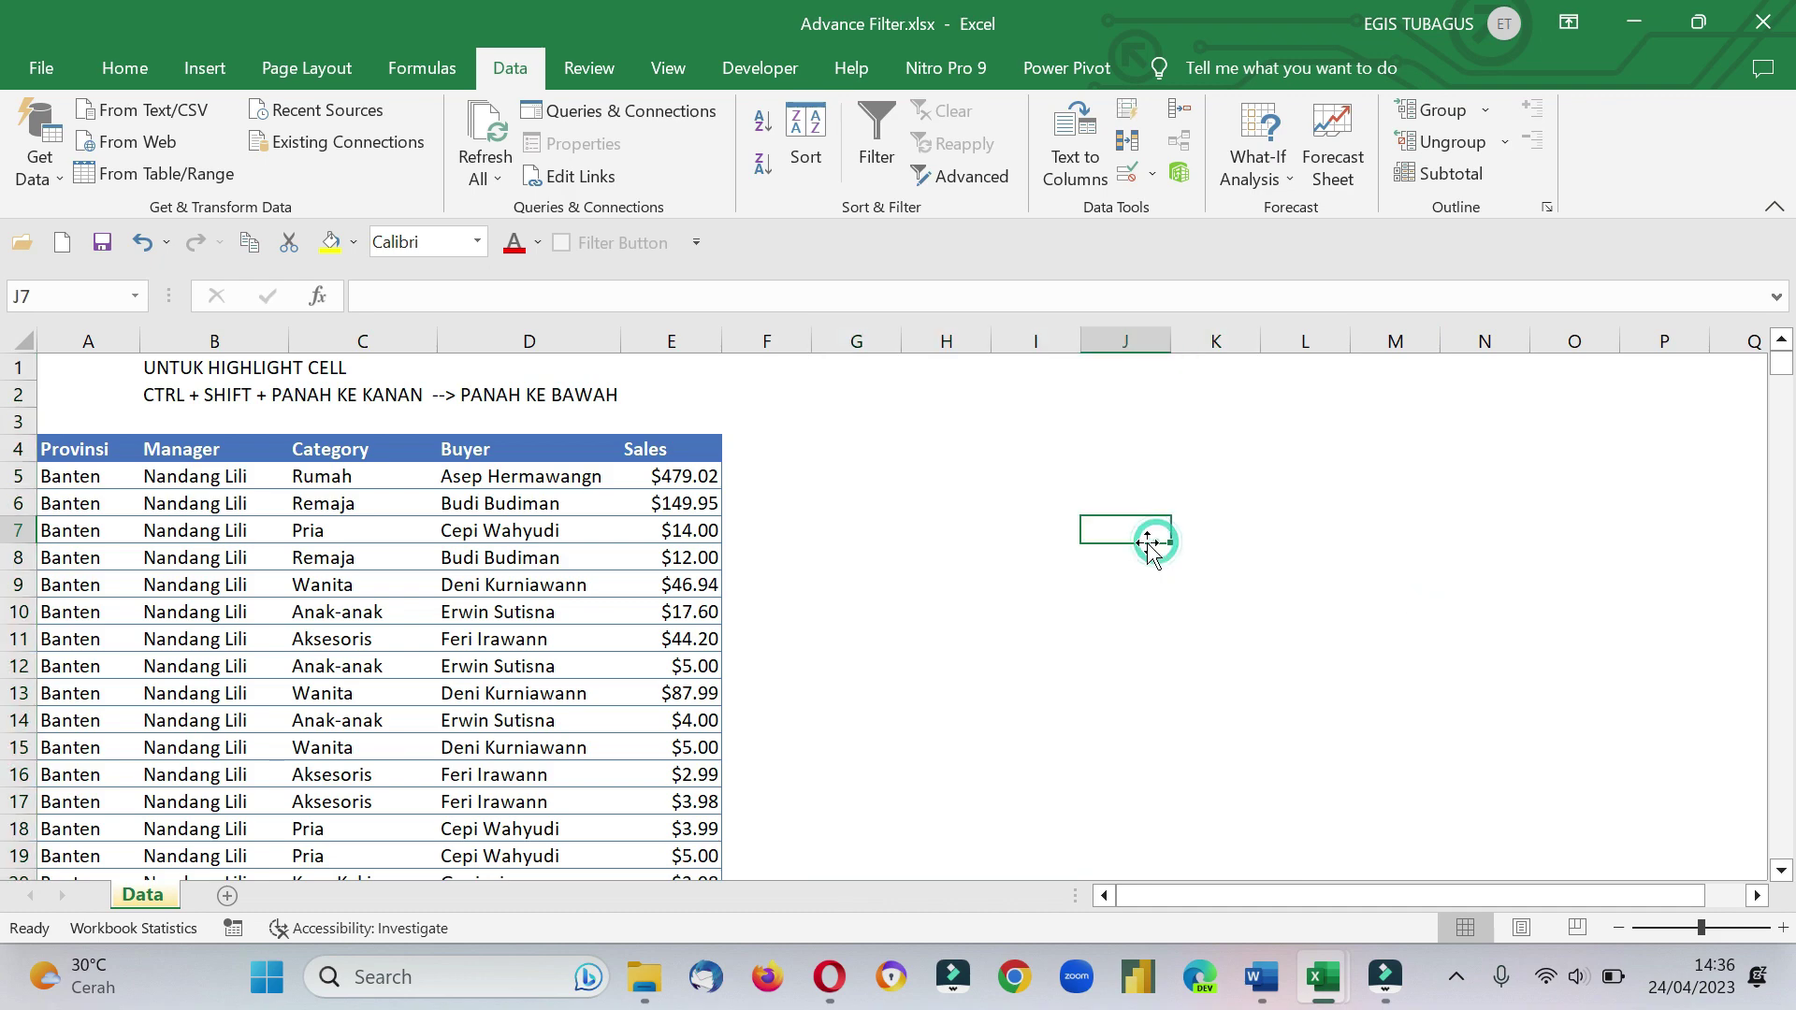
Copy the header row A4:E4 and paste it into G4:K4.
{"action": "left_click_drag", "start_coordinate": [68, 453], "coordinate": [671, 450]}
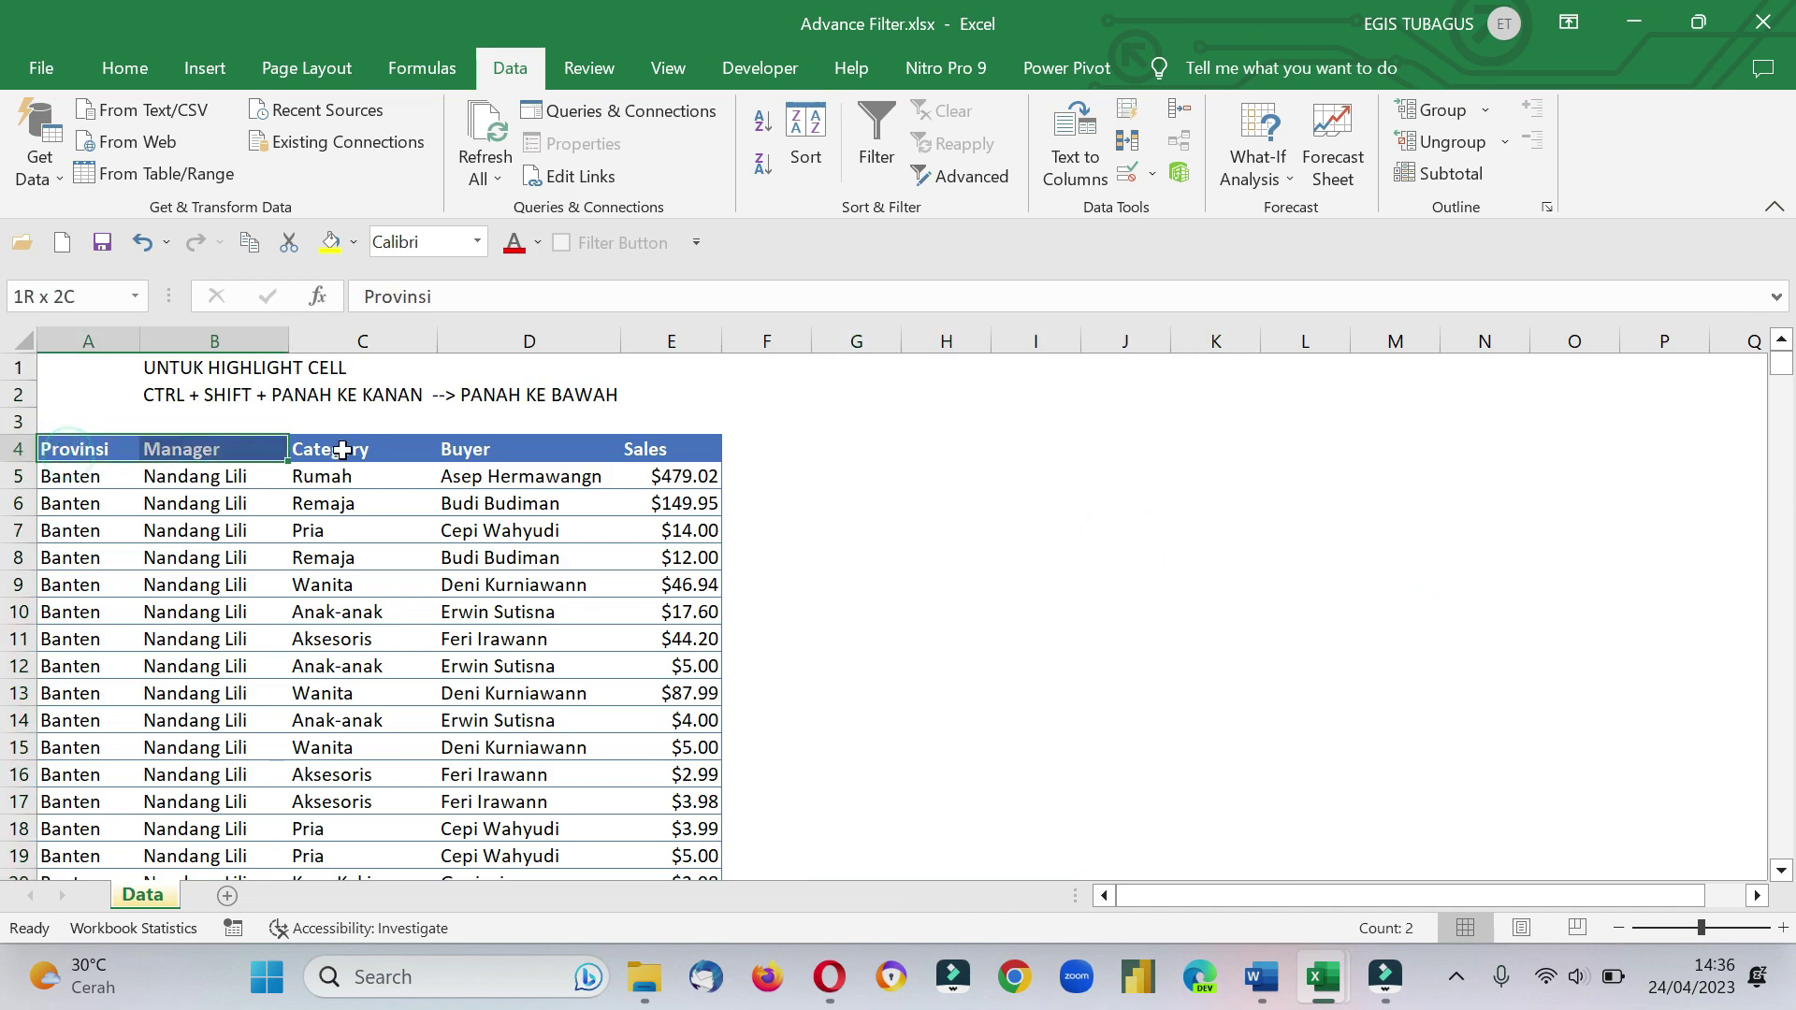
{"action": "key", "text": "ctrl+c"}
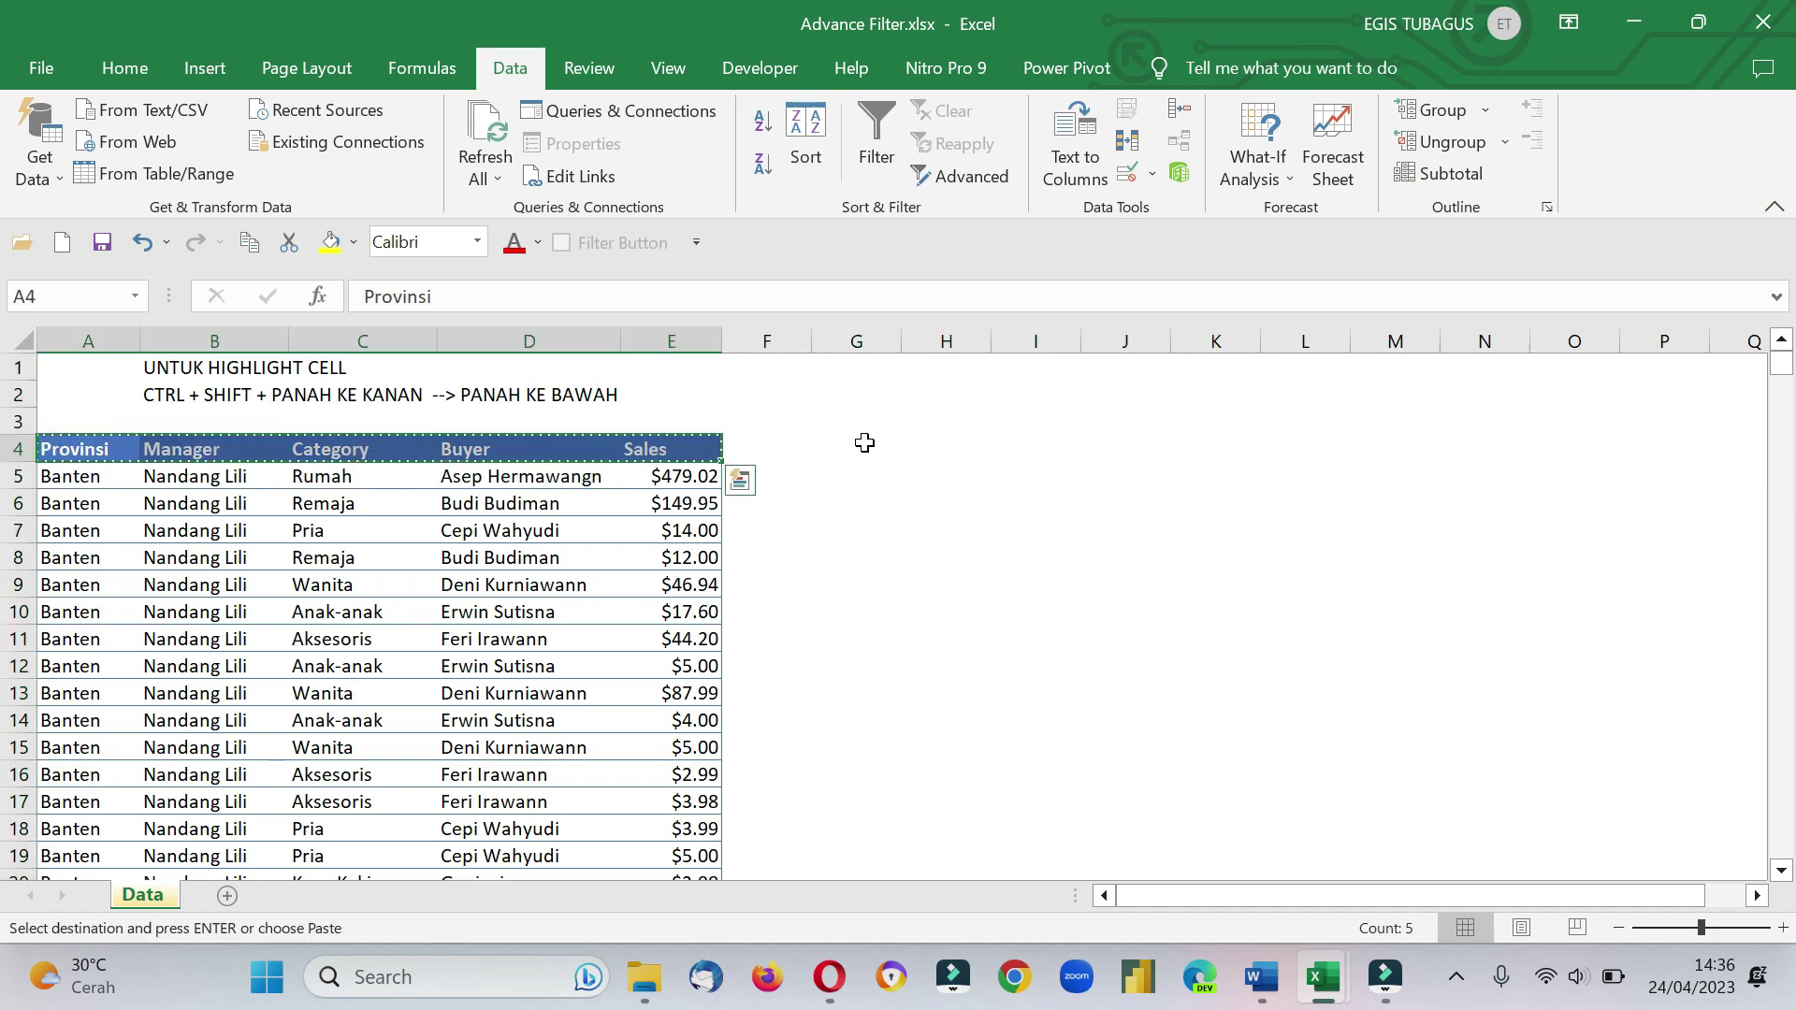
{"action": "left_click", "coordinate": [865, 450]}
{"action": "key", "text": "ctrl+v"}
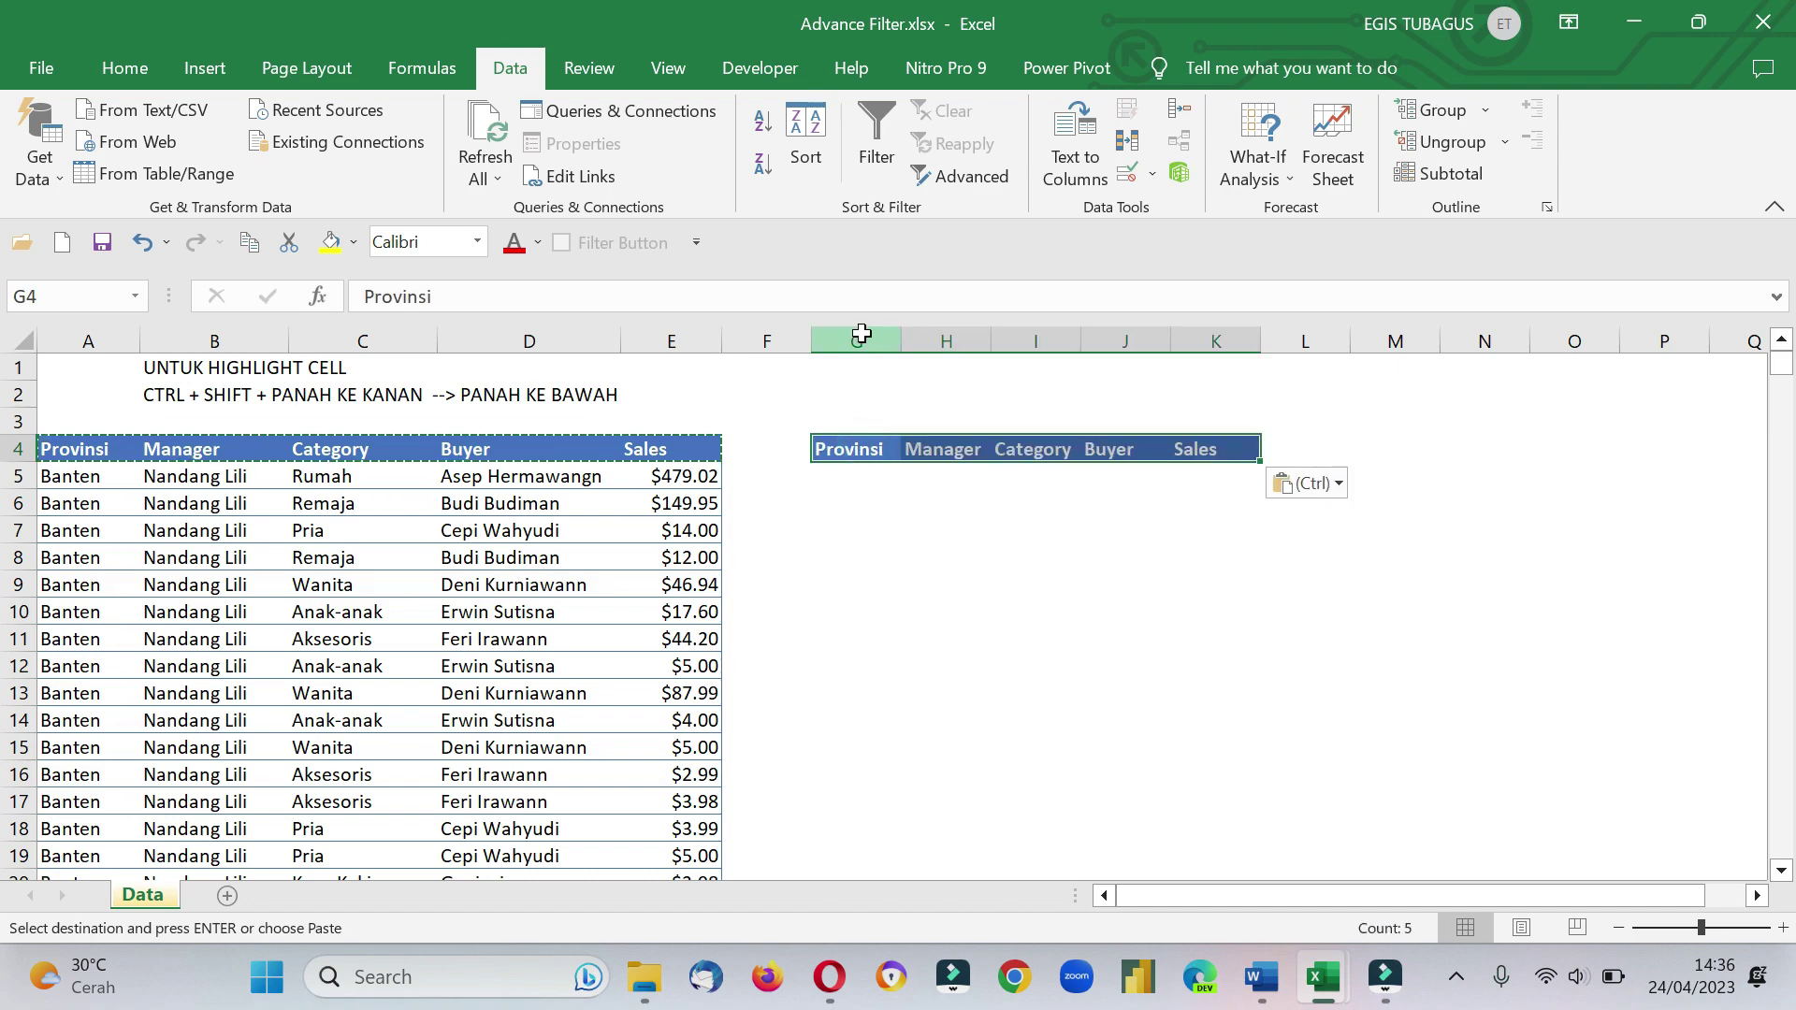
Autofit columns G–K to the pasted headings, then select the Pria value in C7.
{"action": "left_click_drag", "start_coordinate": [856, 340], "coordinate": [1241, 366]}
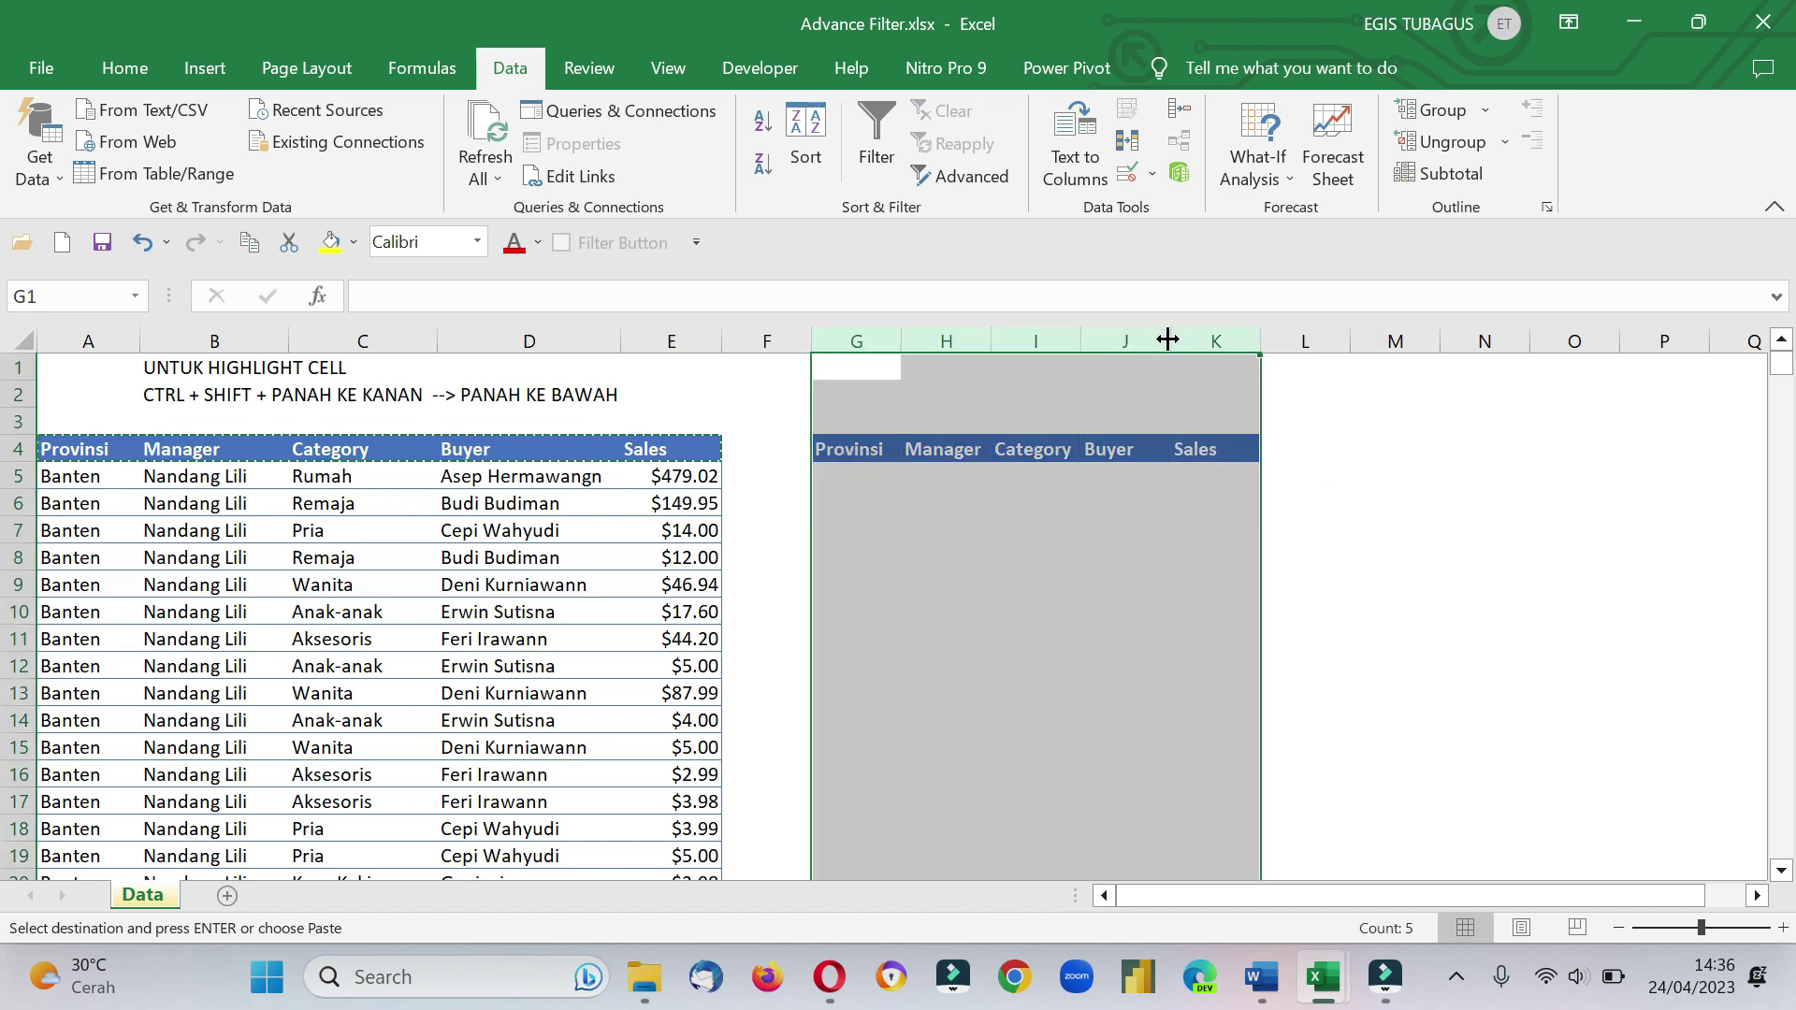
{"action": "double_click", "coordinate": [1167, 341]}
{"action": "left_click", "coordinate": [873, 331]}
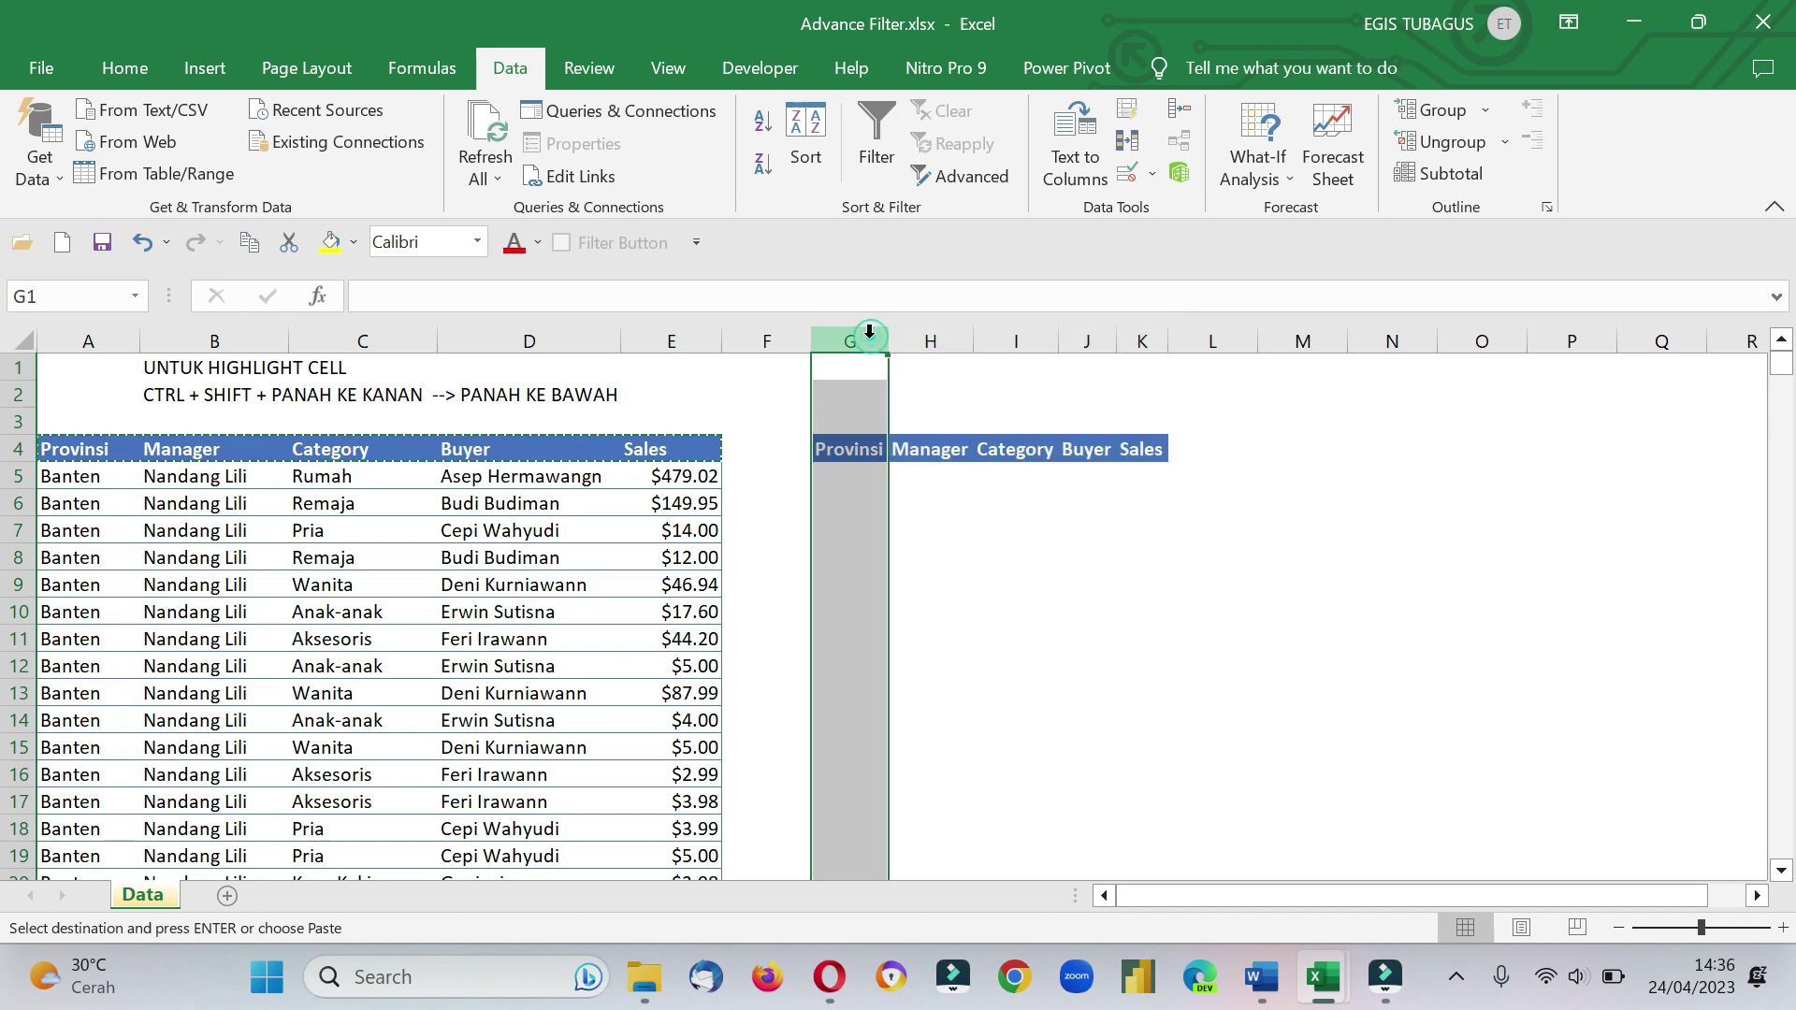
{"action": "left_click", "coordinate": [1135, 341], "text": "shift"}
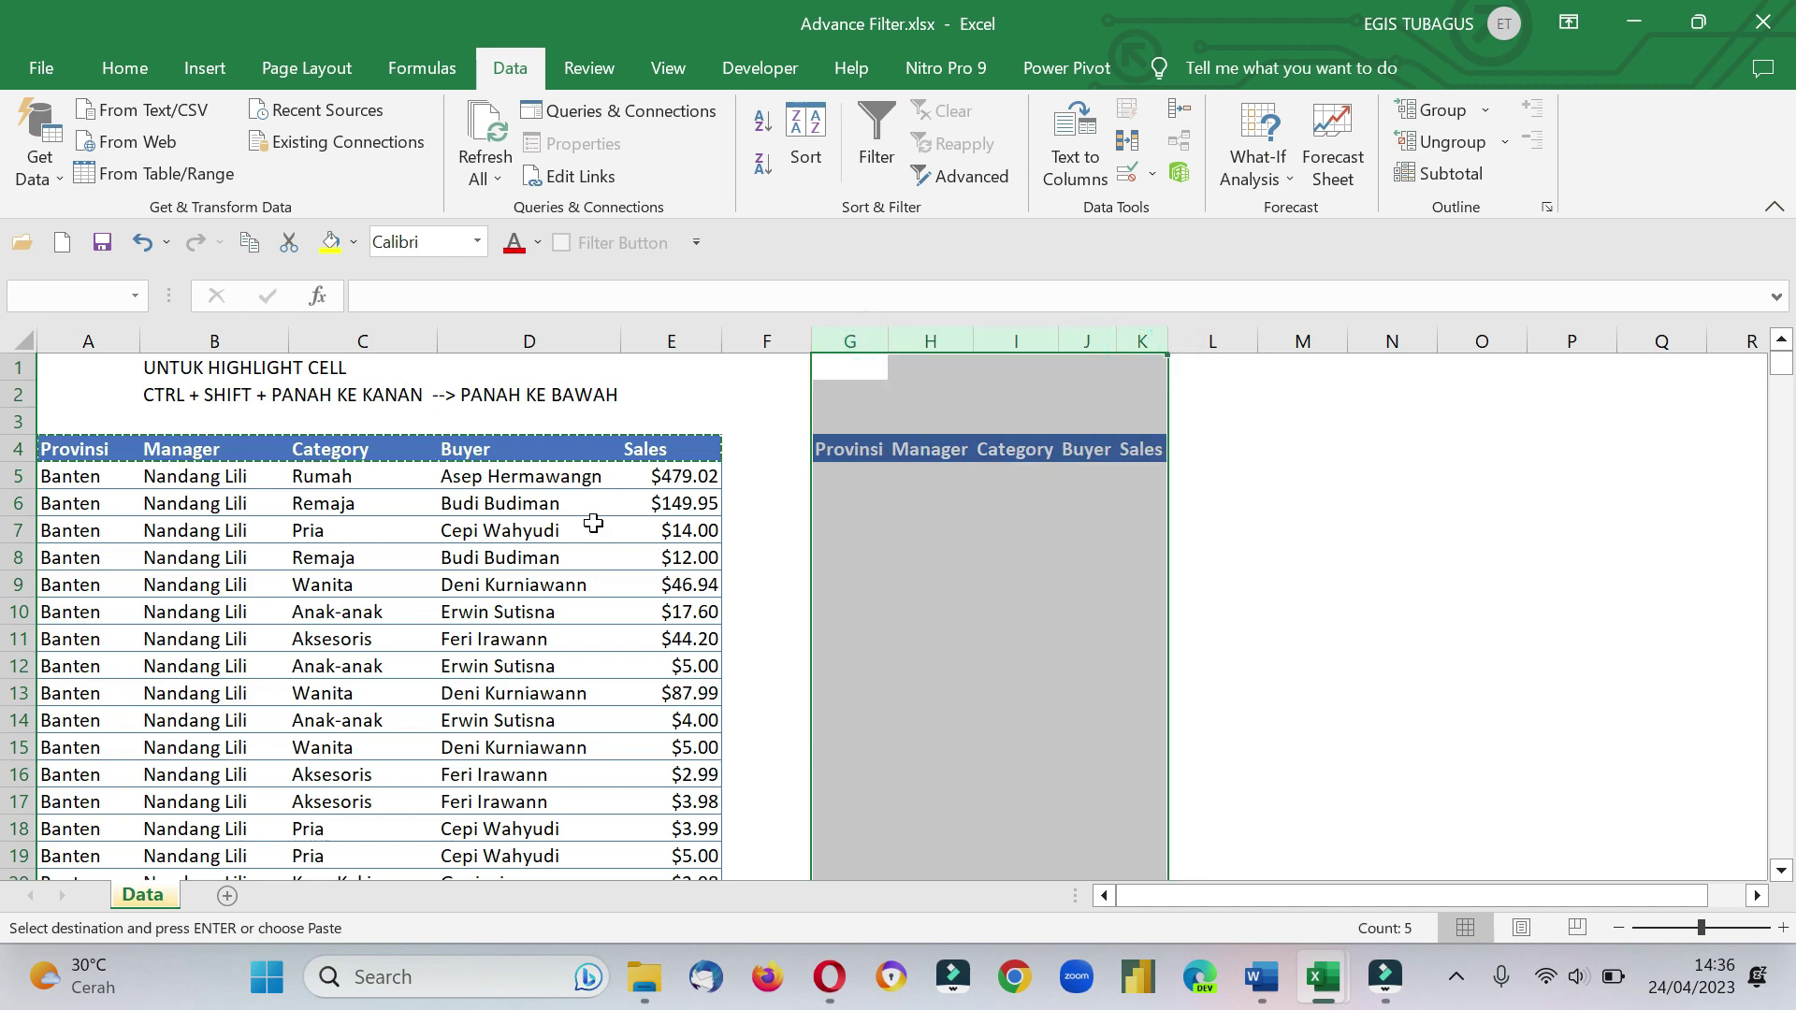
{"action": "left_click", "coordinate": [332, 536]}
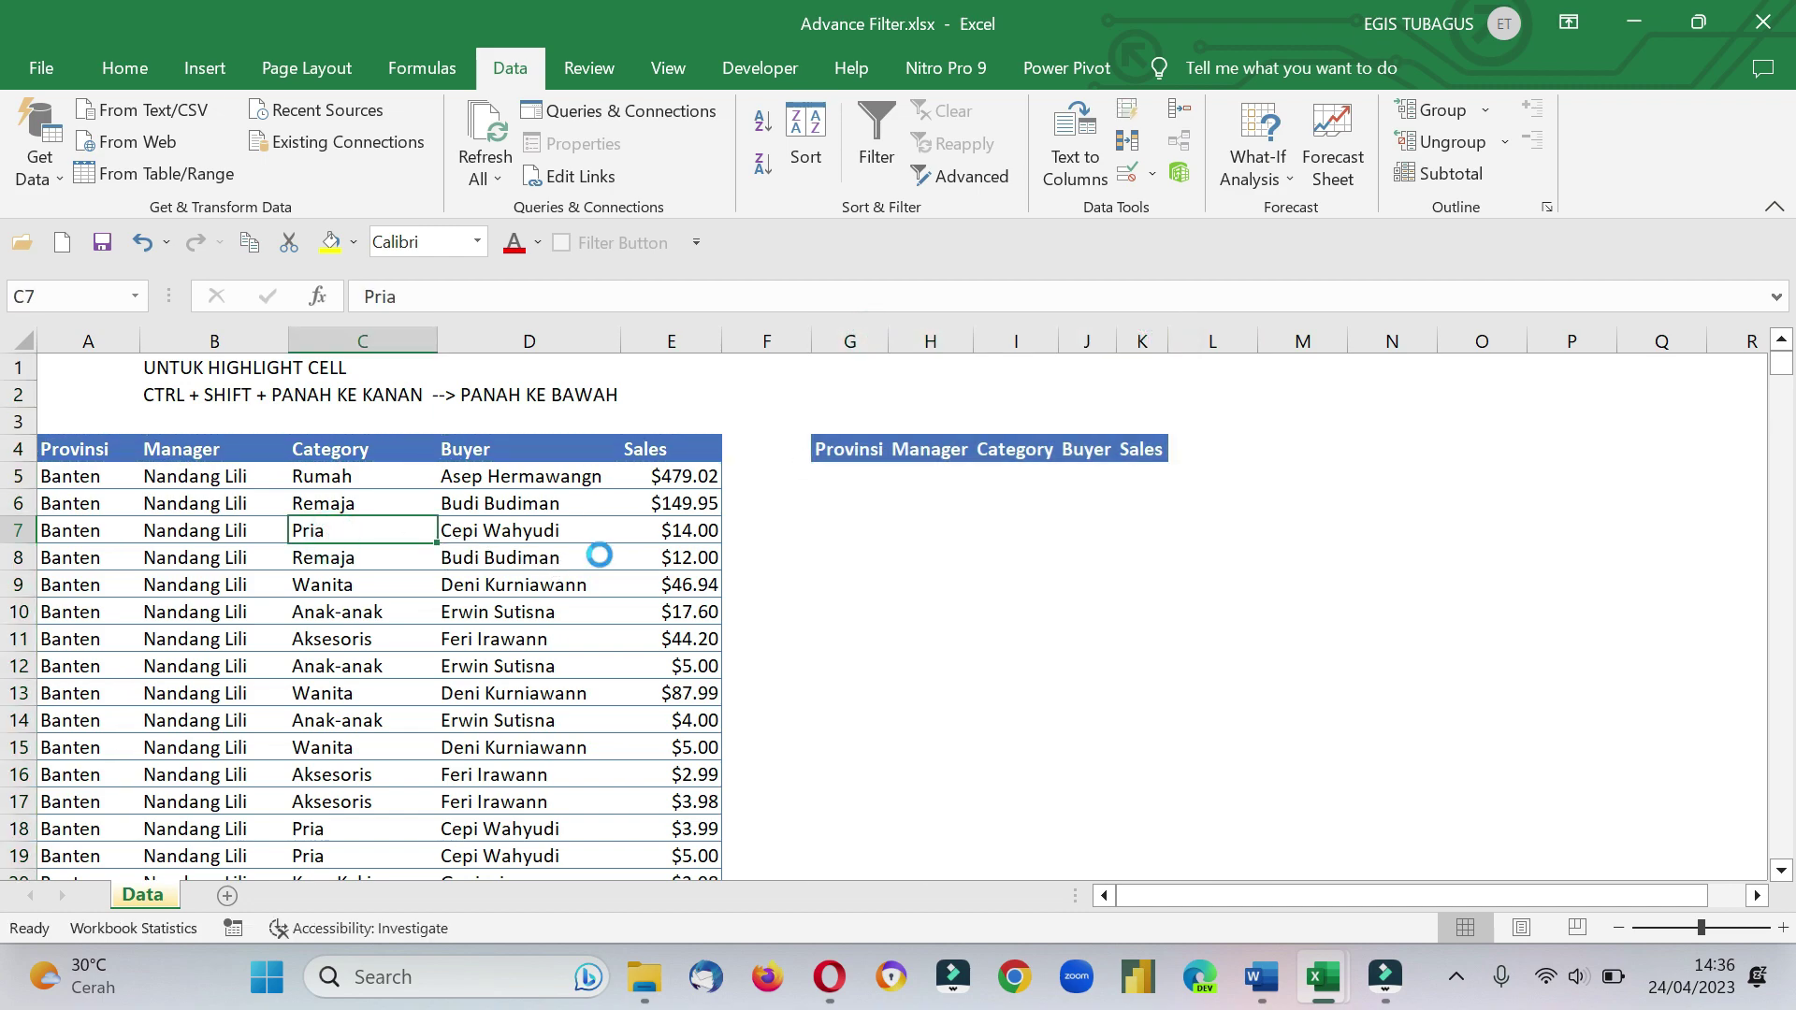
Put Pria in I5 under Category and <20 in K5 under Sales.
{"action": "key", "text": "ctrl+c"}
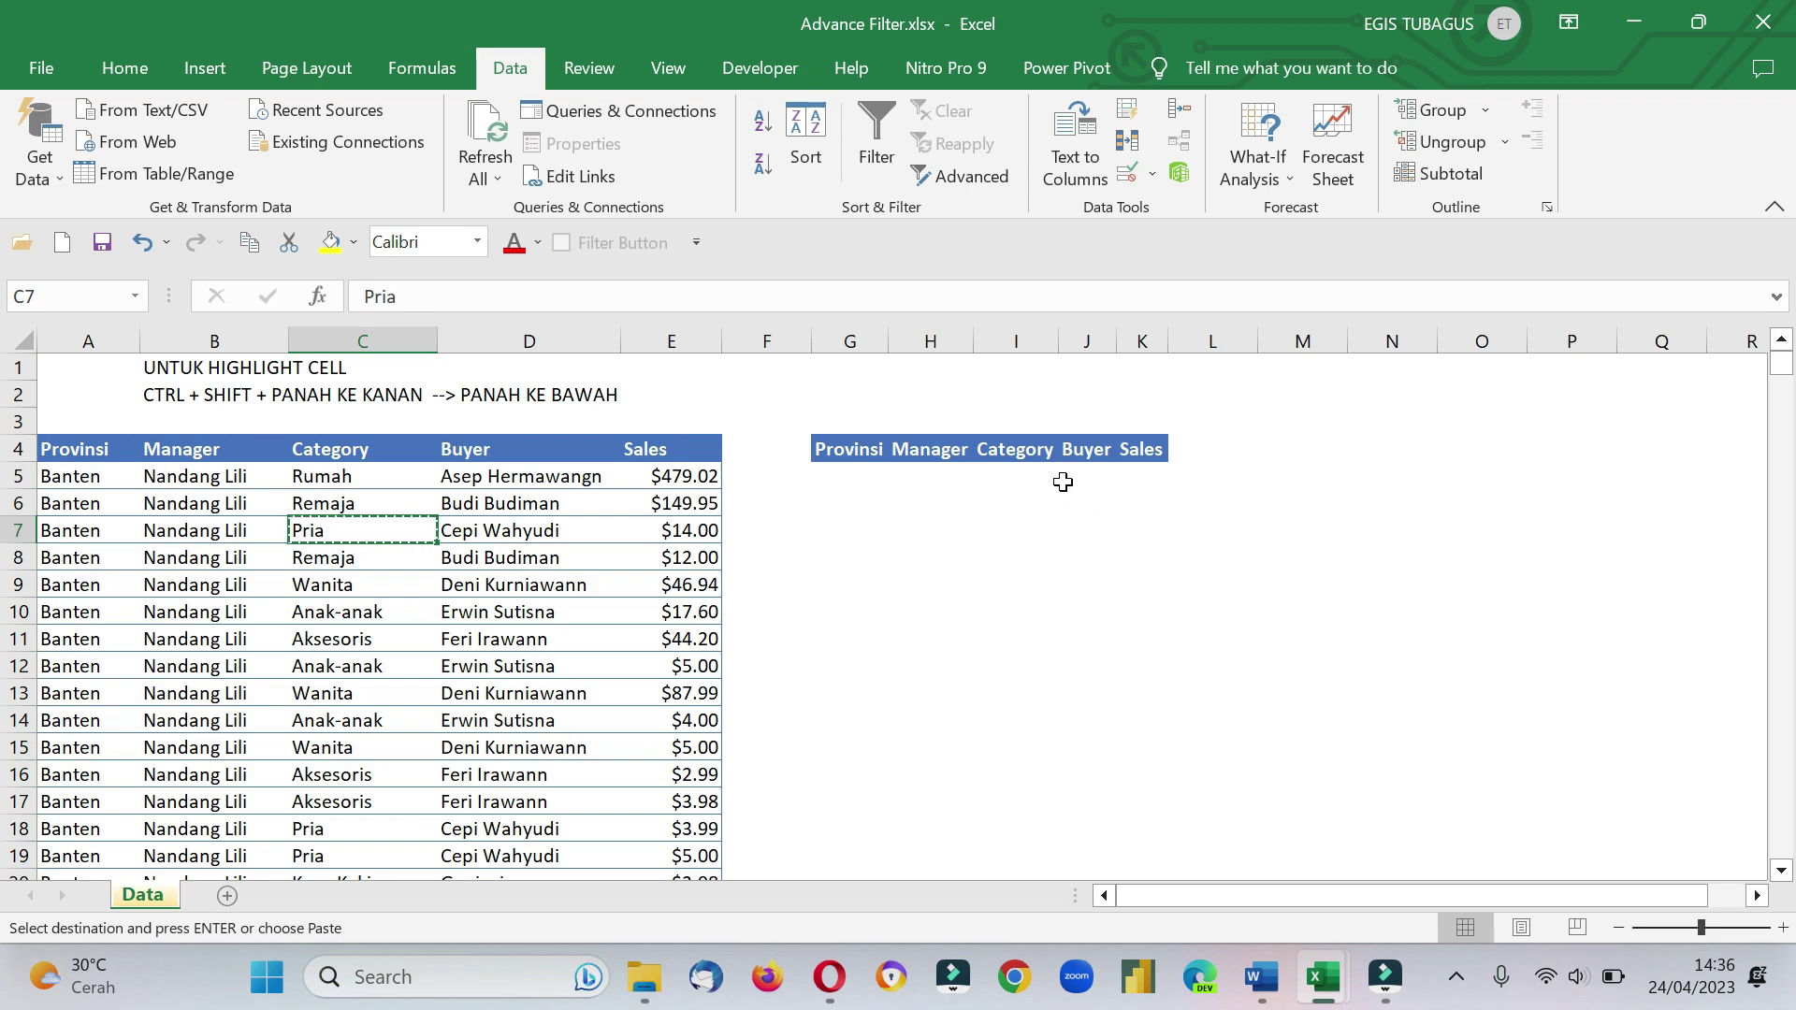
{"action": "left_click", "coordinate": [1037, 477]}
{"action": "key", "text": "ctrl+v"}
{"action": "key", "text": "Escape"}
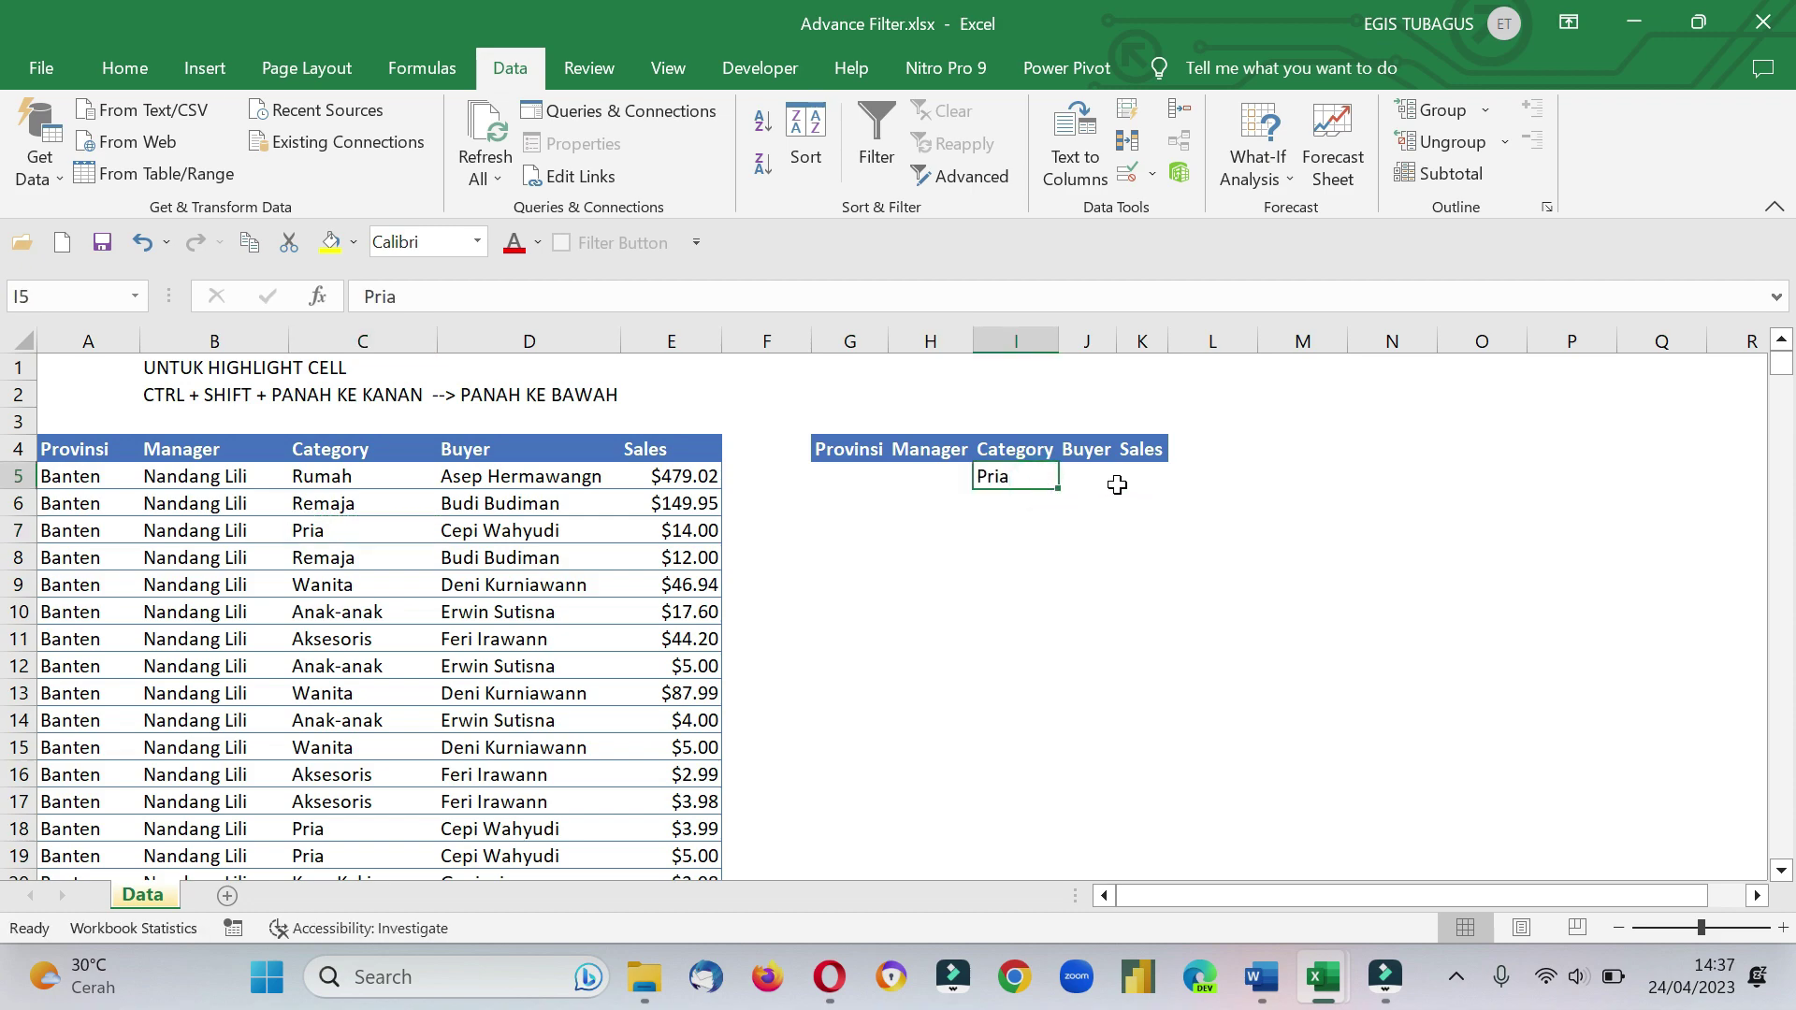
{"action": "left_click", "coordinate": [1147, 479]}
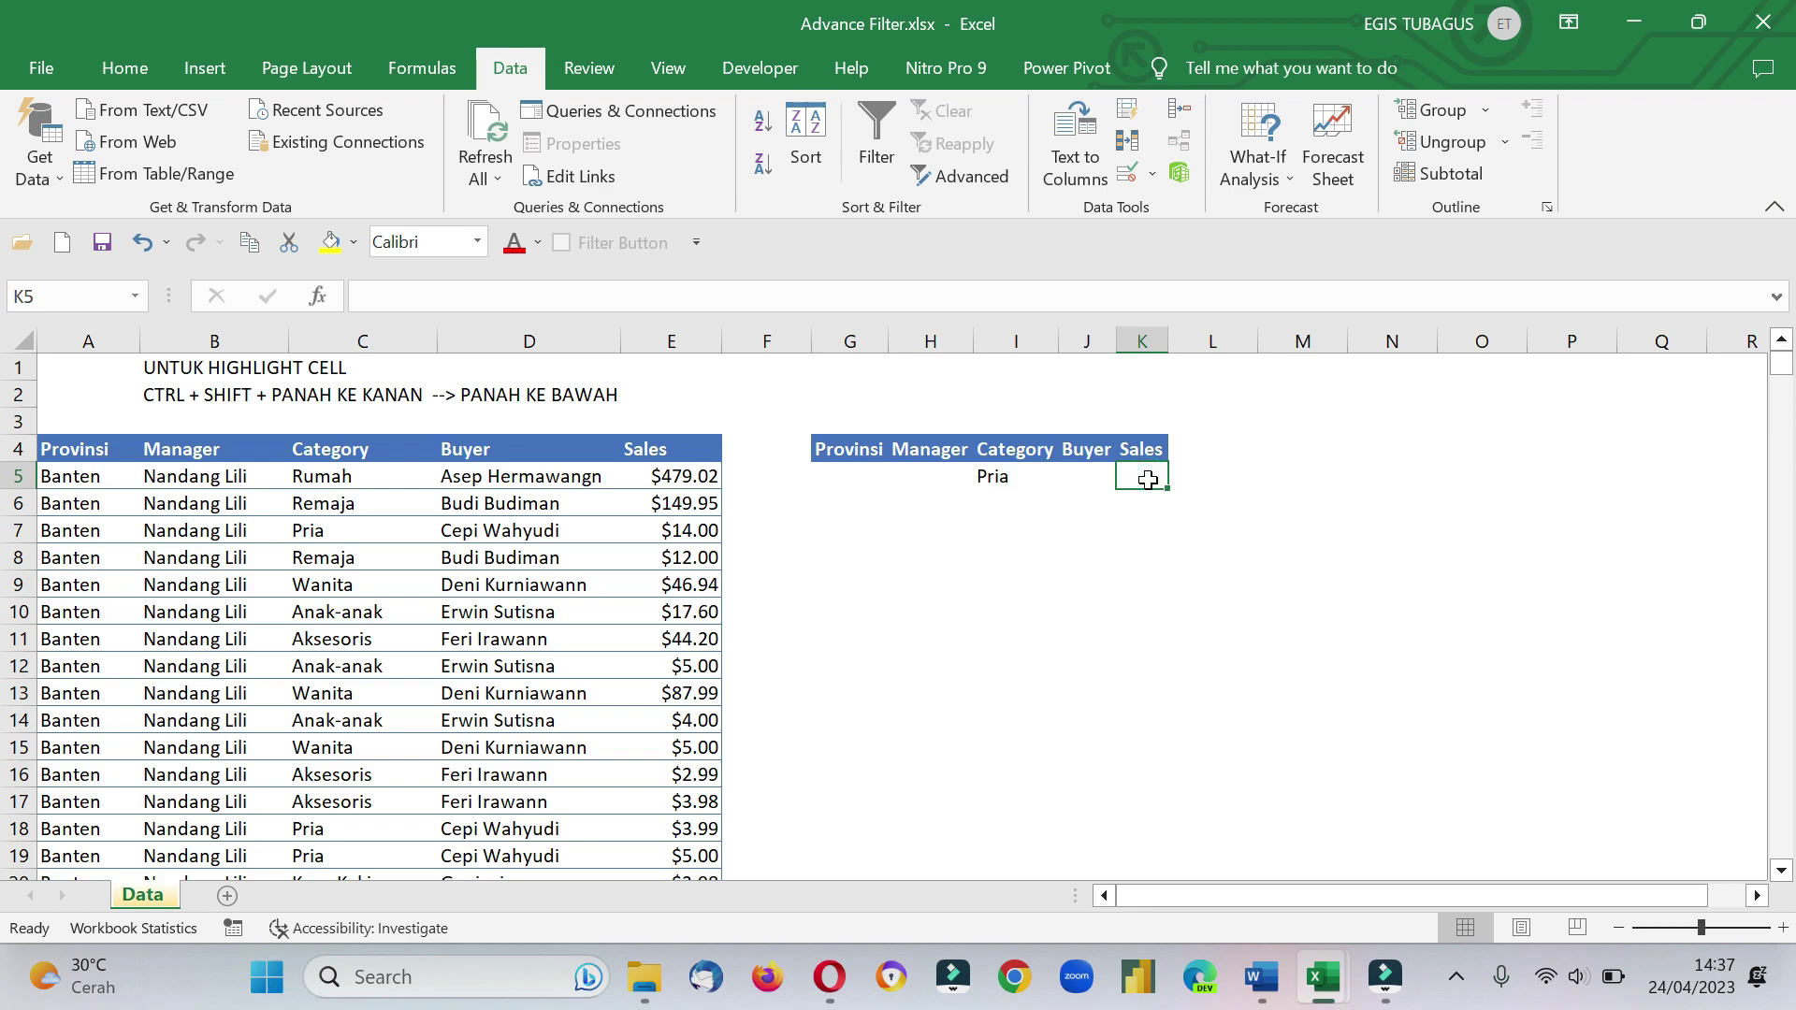
{"action": "type", "text": "<20"}
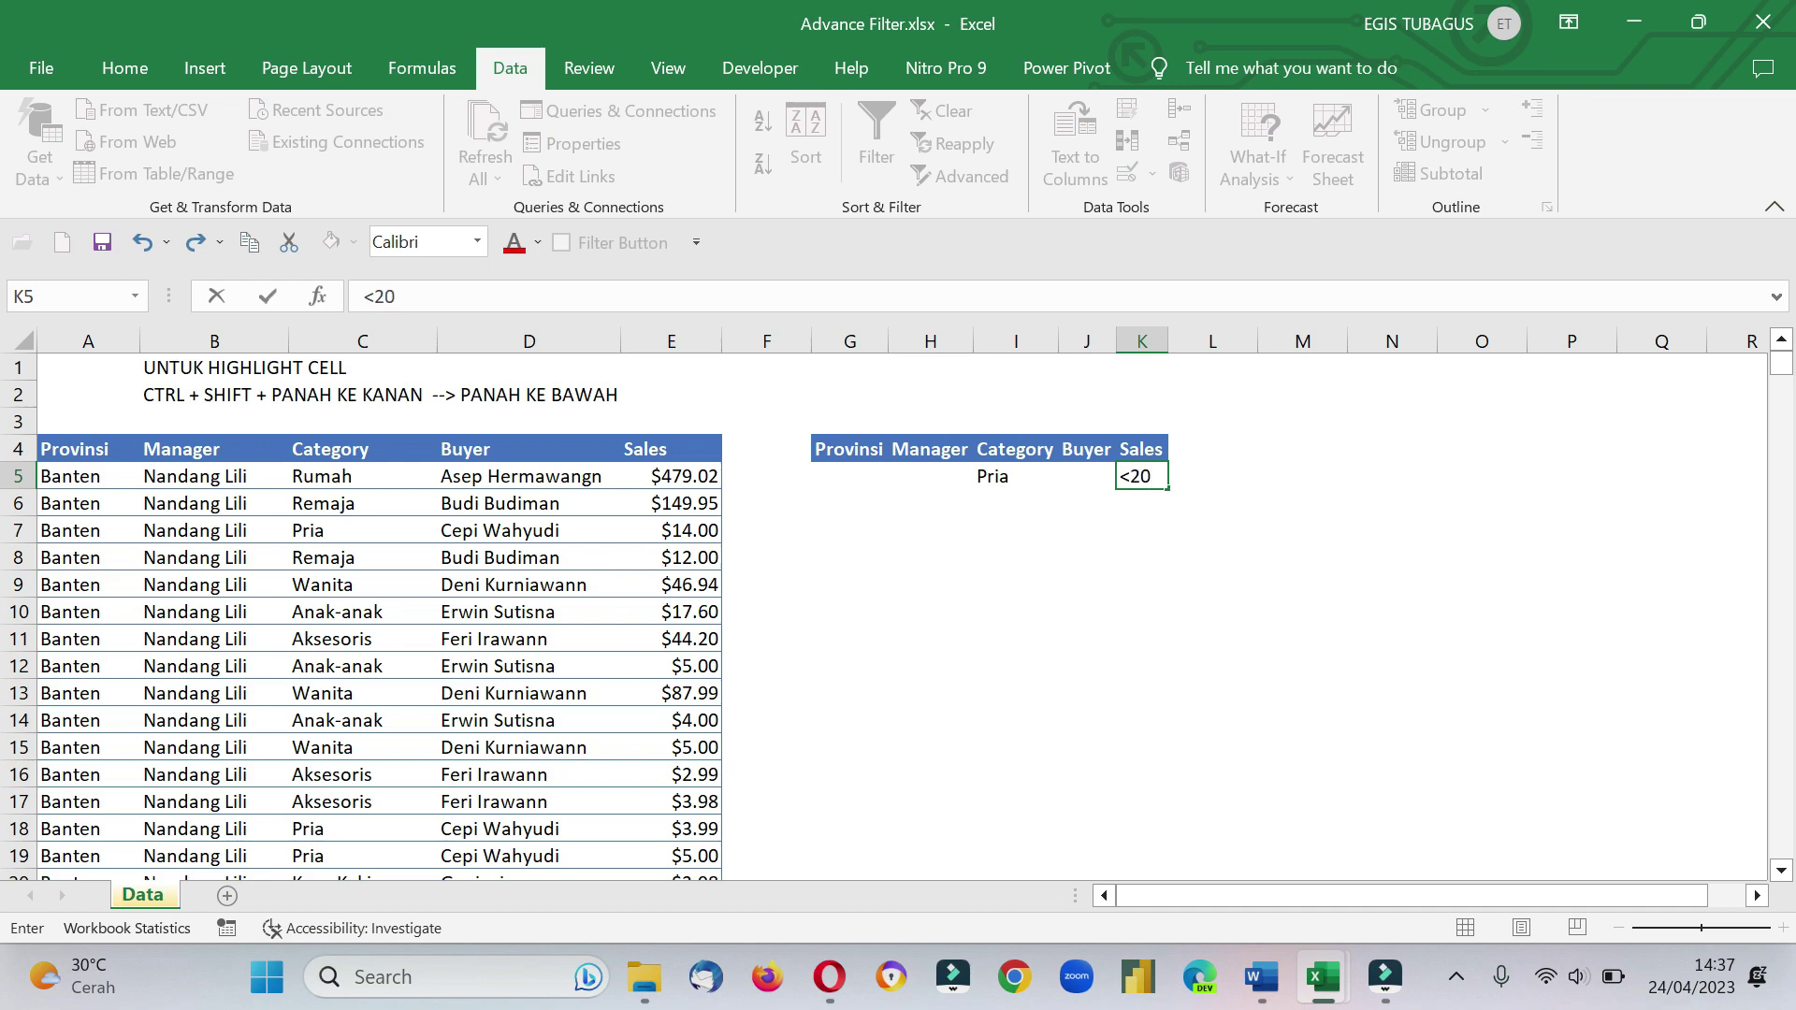
{"action": "key", "text": "Return"}
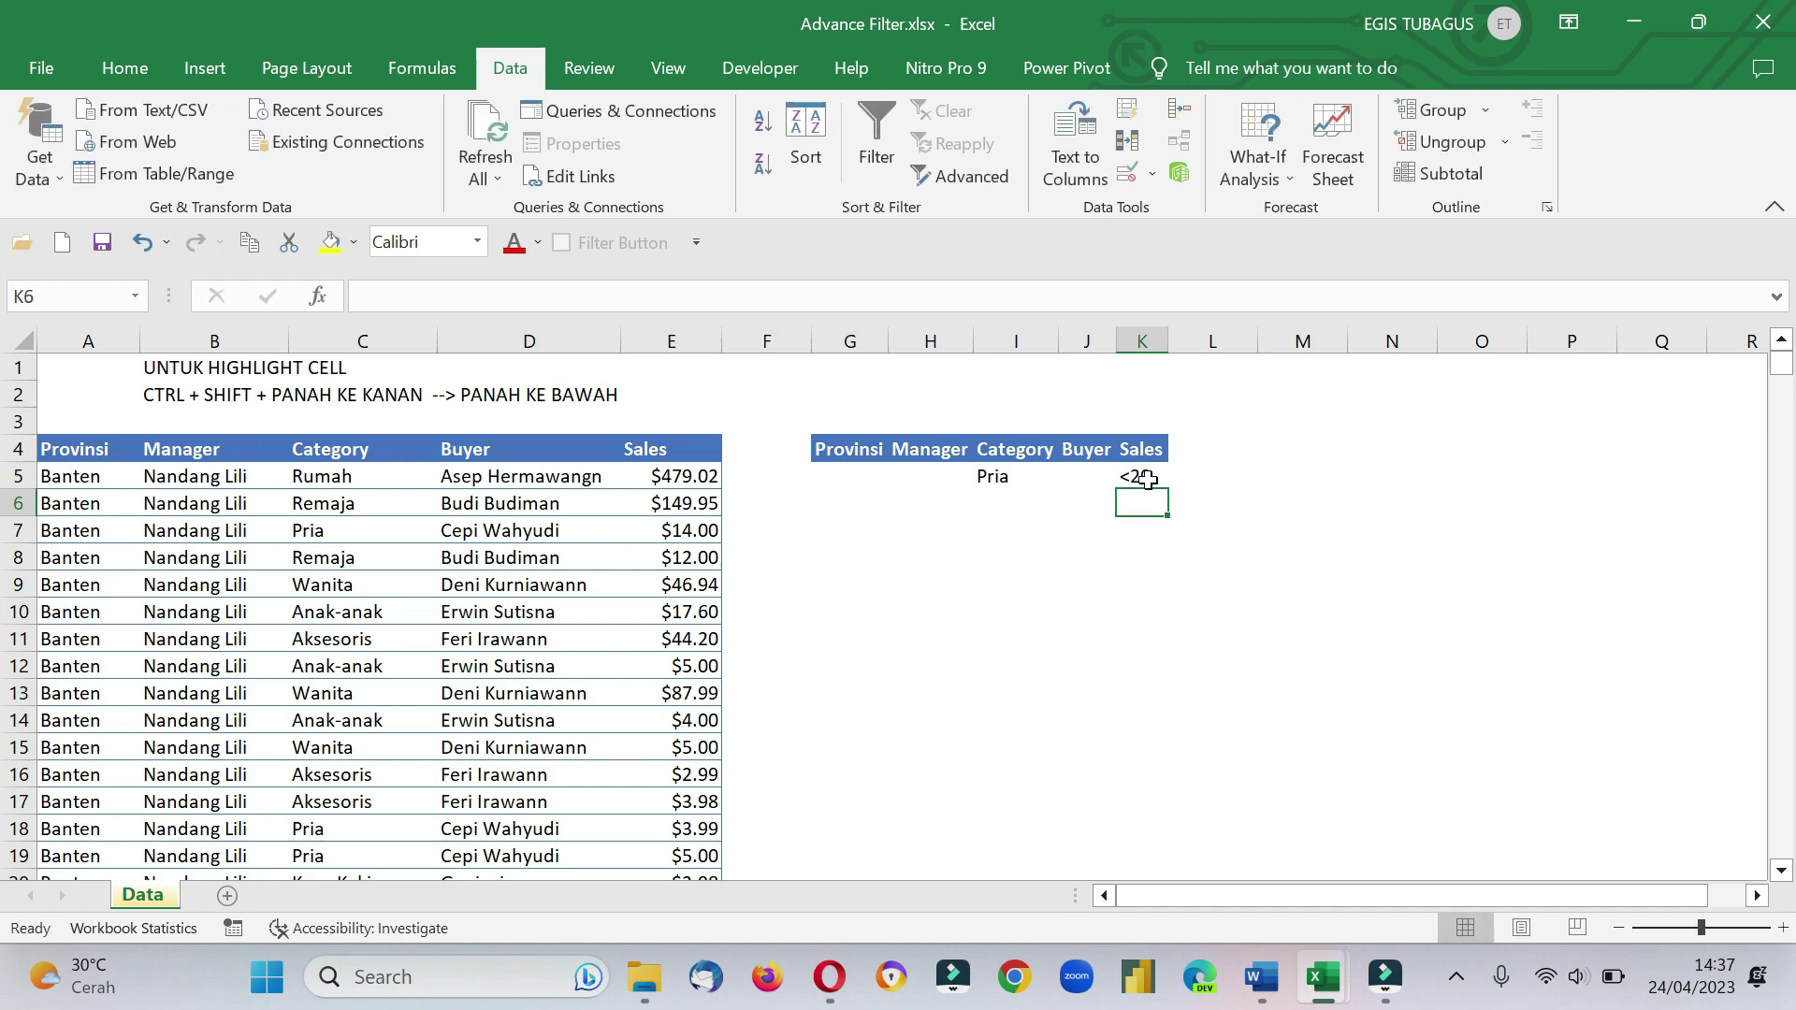
Check the sales amounts in column E, including the raw 17.6 value, ending inside the data table.
{"action": "left_click", "coordinate": [690, 498]}
{"action": "left_click", "coordinate": [686, 476]}
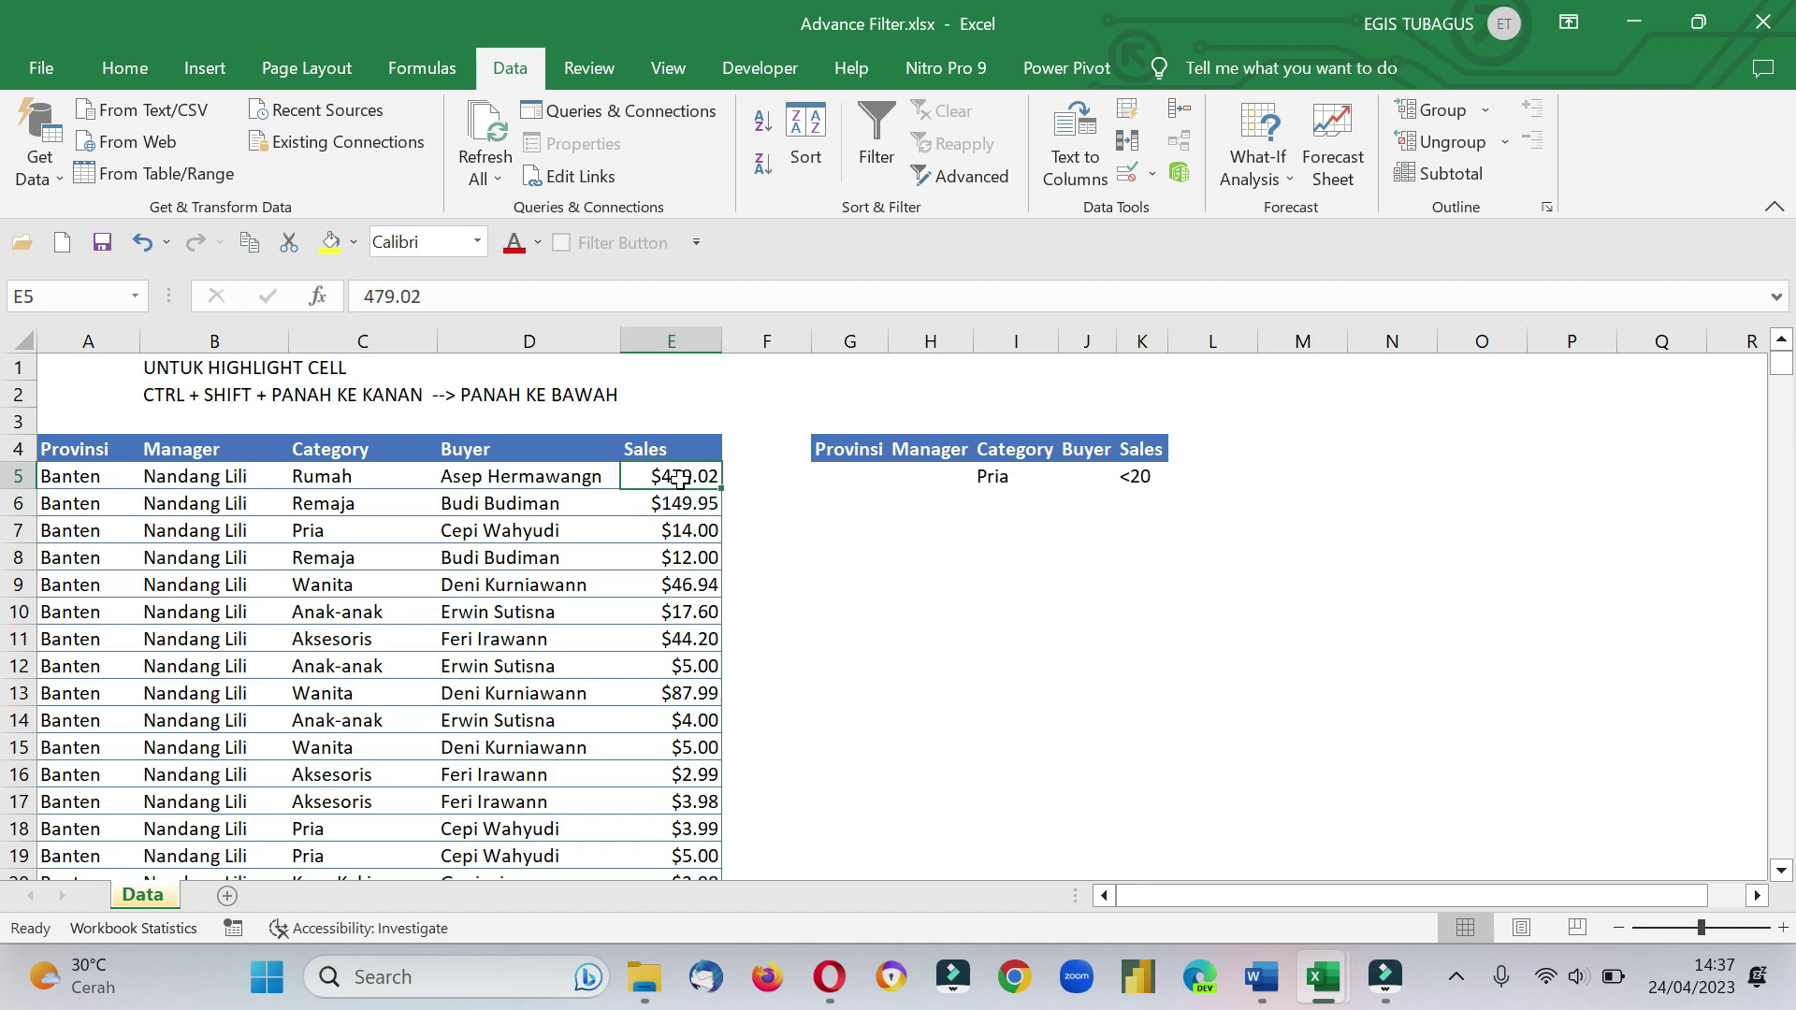
{"action": "left_click", "coordinate": [673, 620]}
{"action": "left_click", "coordinate": [411, 297]}
{"action": "double_click", "coordinate": [412, 296]}
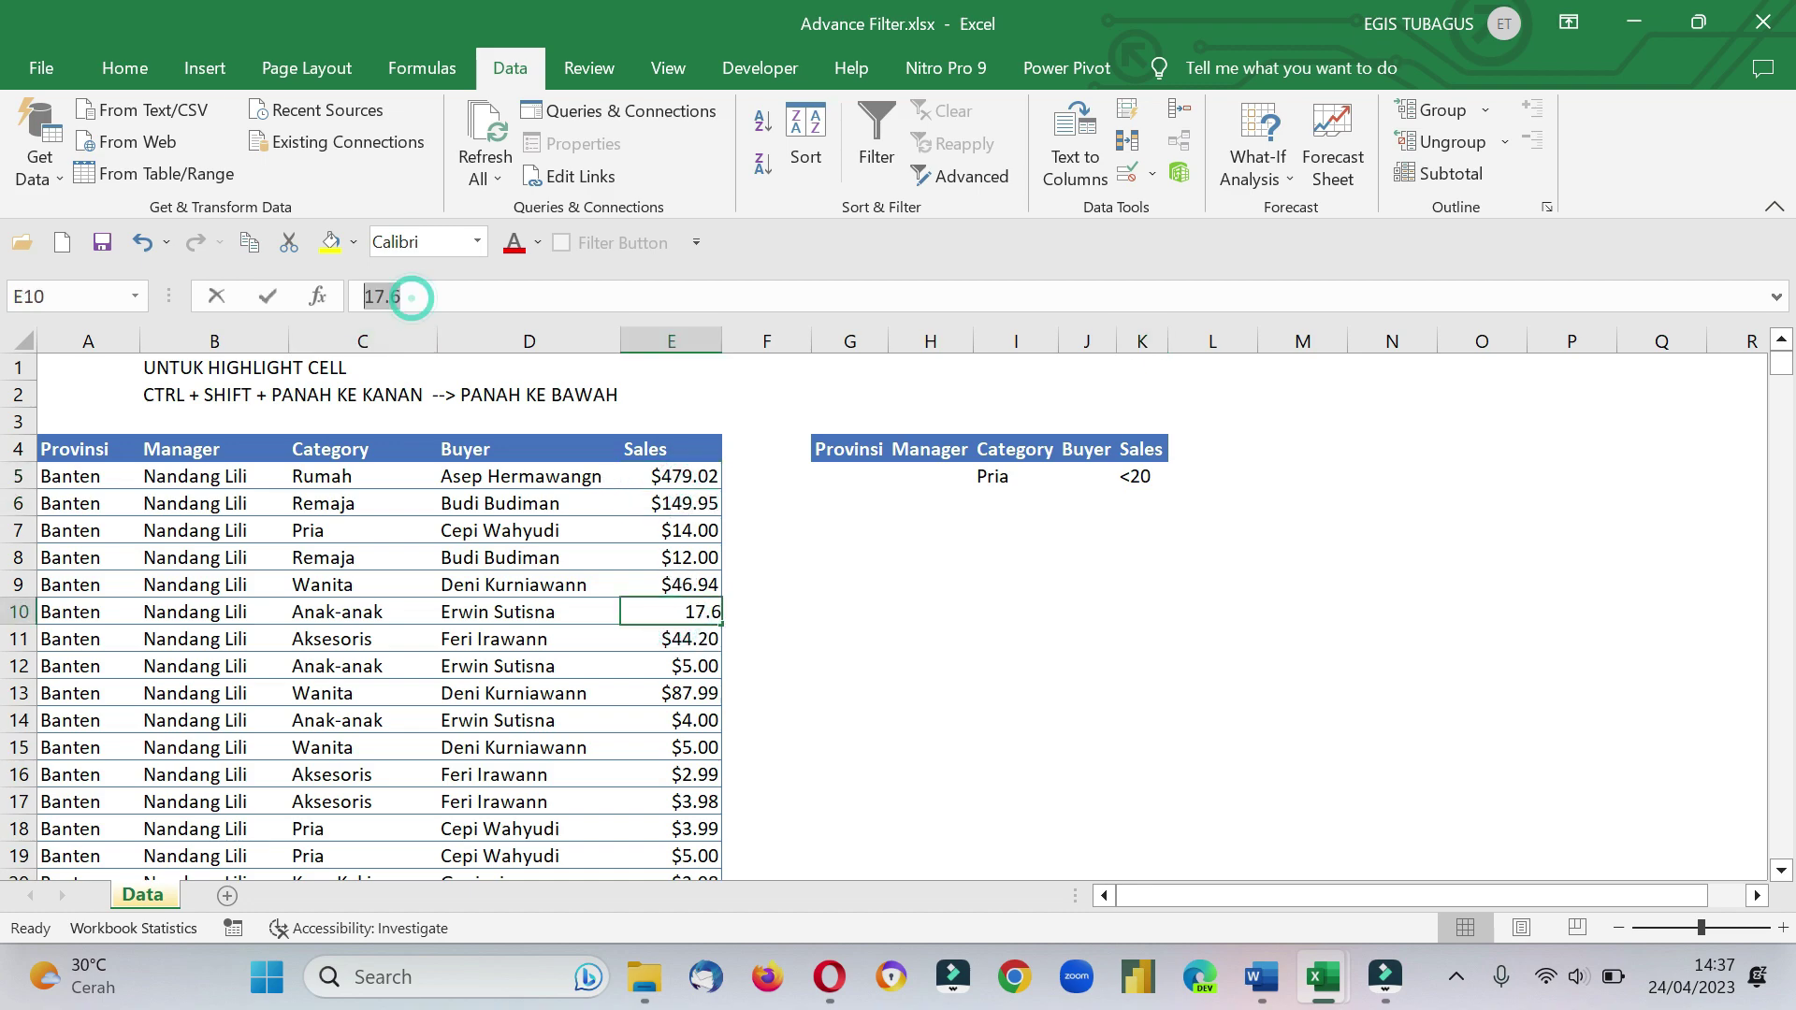
{"action": "left_click", "coordinate": [687, 507]}
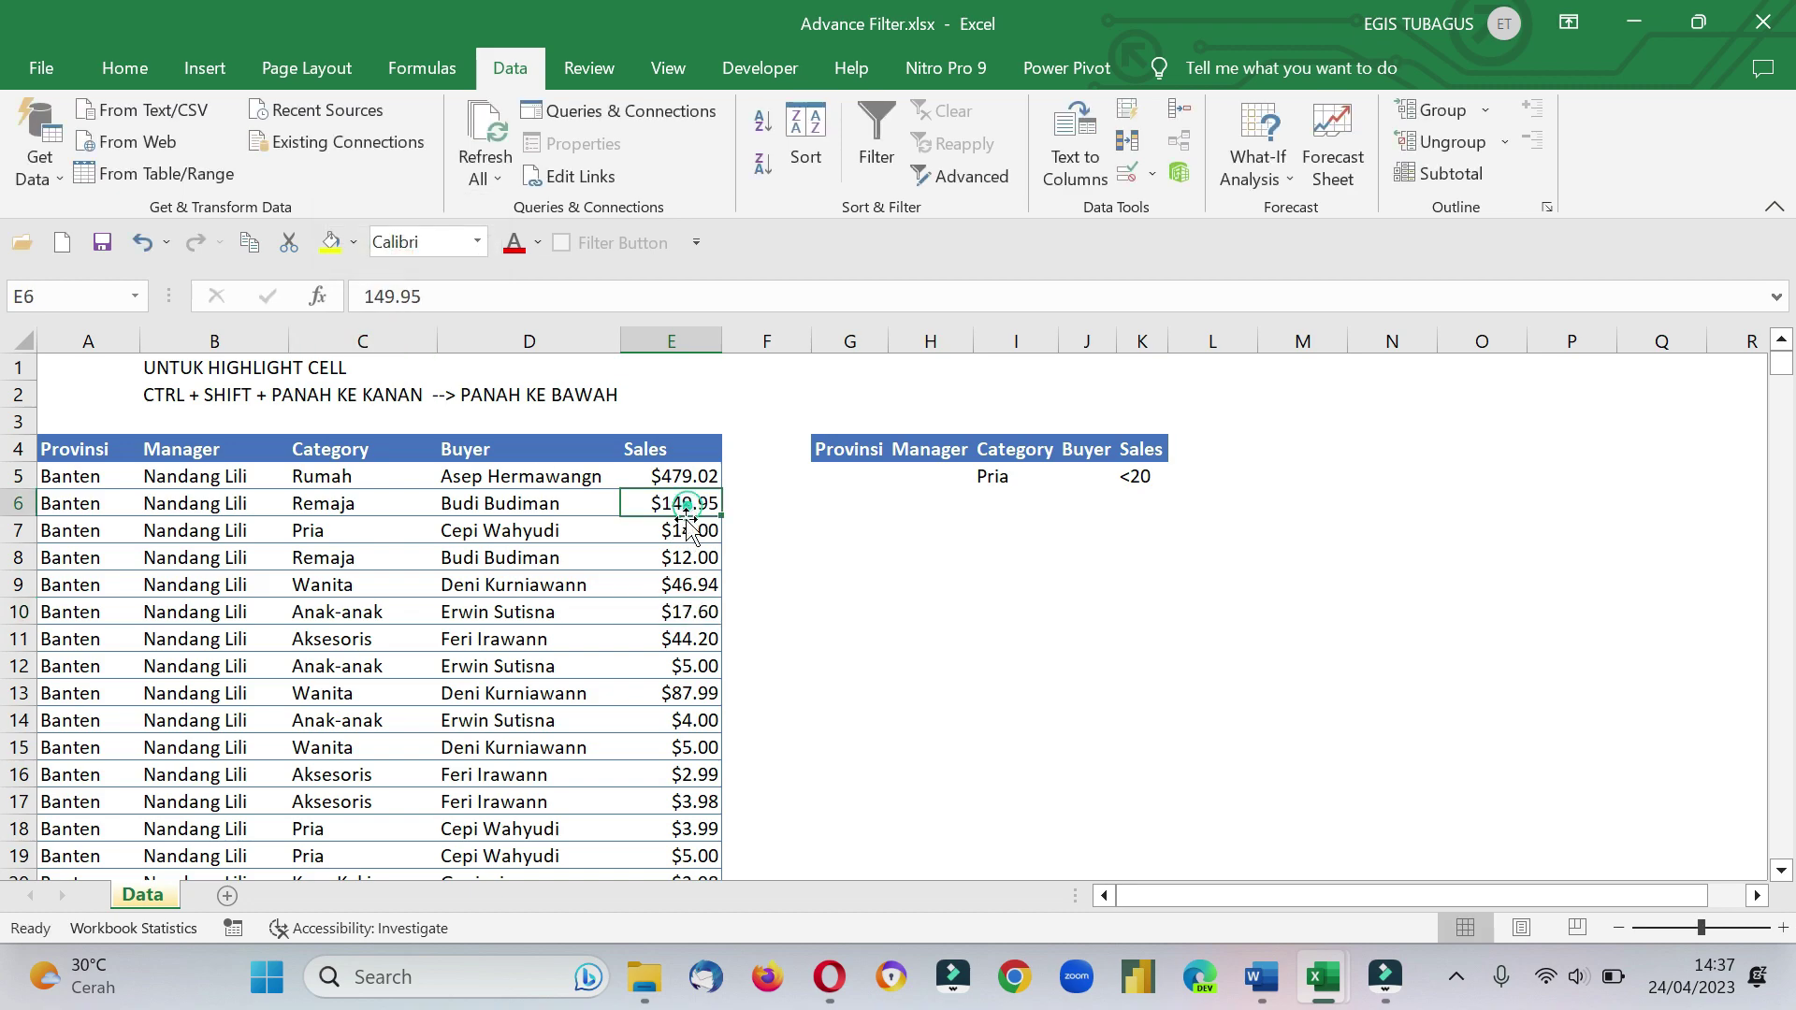
{"action": "left_click", "coordinate": [955, 567]}
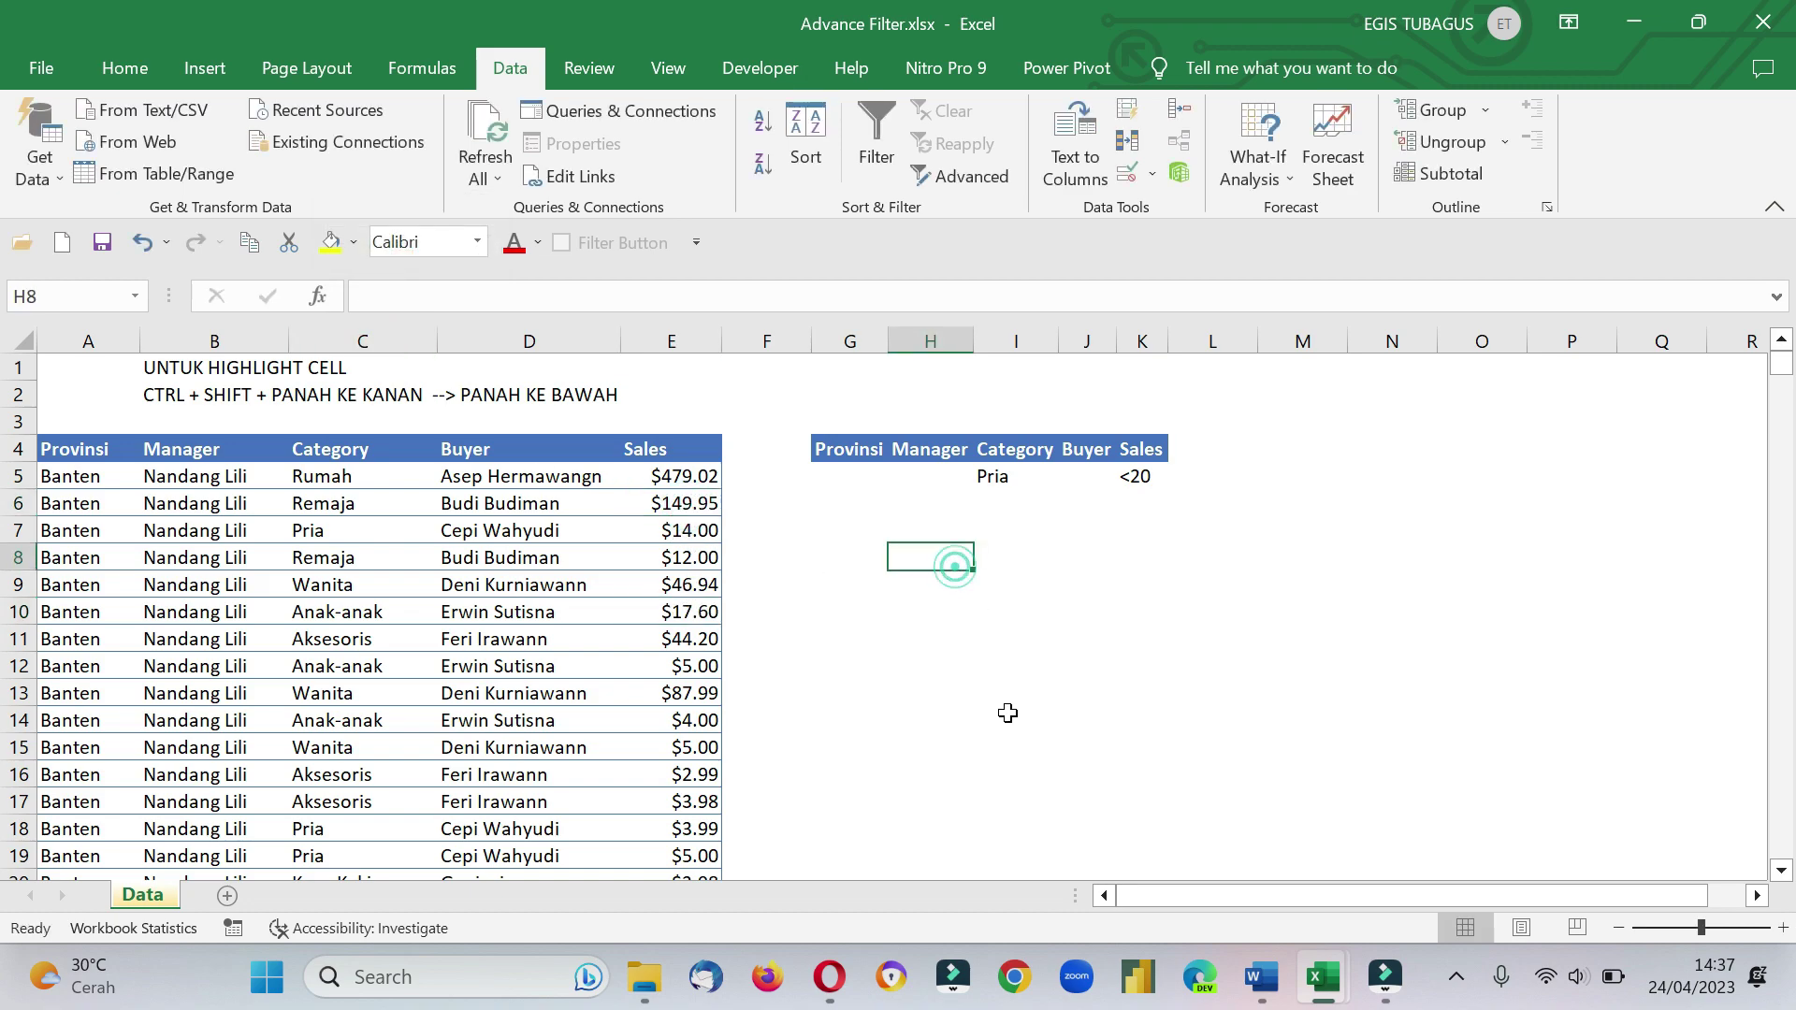
{"action": "left_click", "coordinate": [437, 615]}
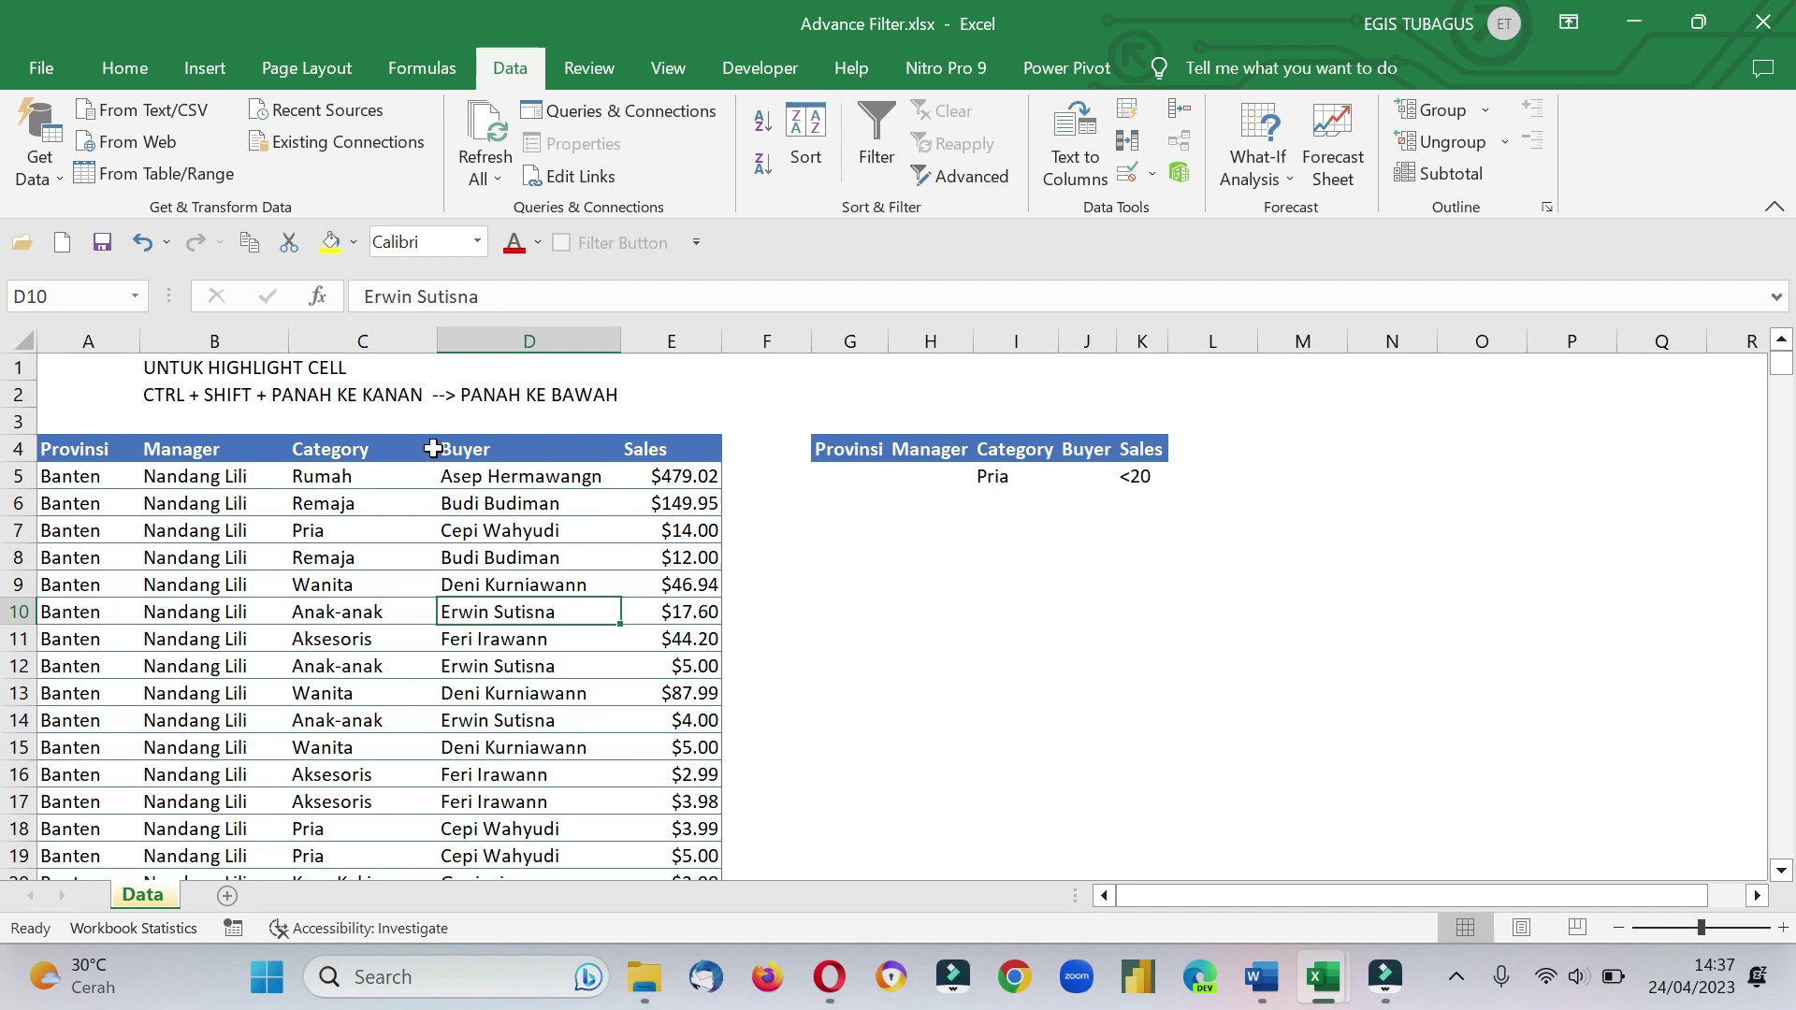
Set the Advanced Filter criteria range to the criteria block under the copied headers.
{"action": "left_click", "coordinate": [969, 189]}
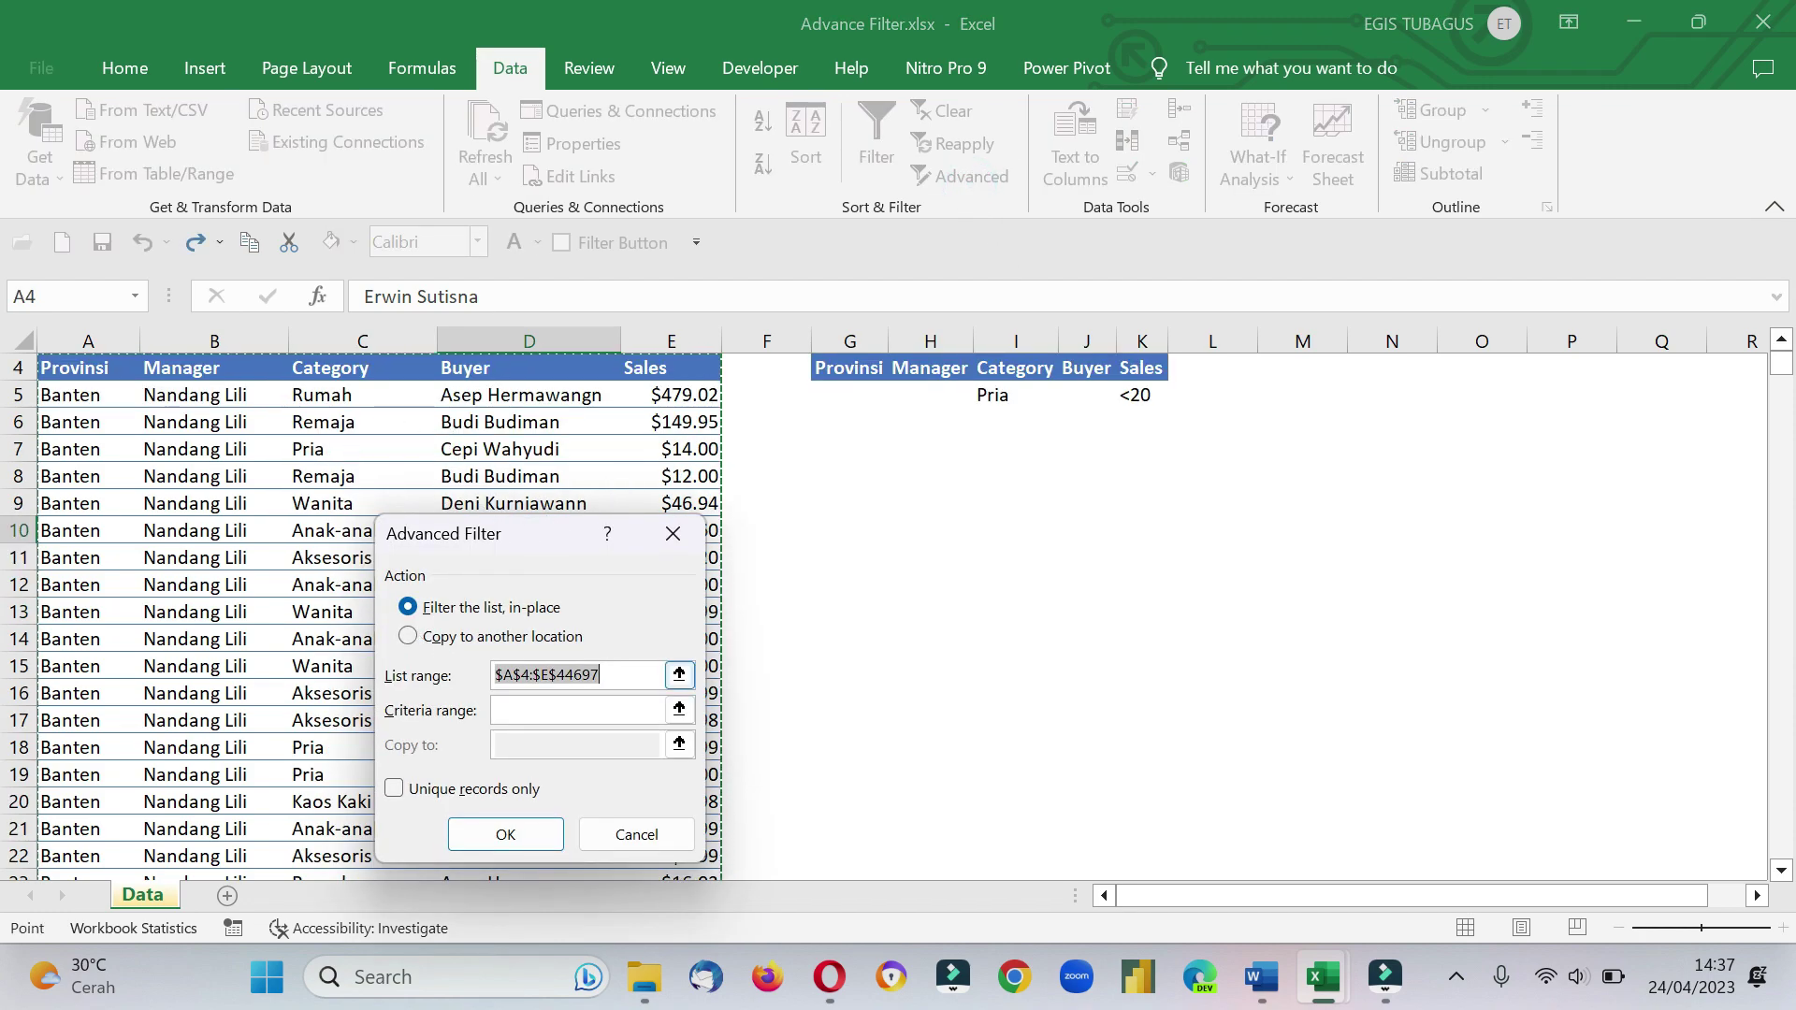
{"action": "left_click", "coordinate": [681, 711]}
{"action": "left_click_drag", "start_coordinate": [851, 374], "coordinate": [1137, 394]}
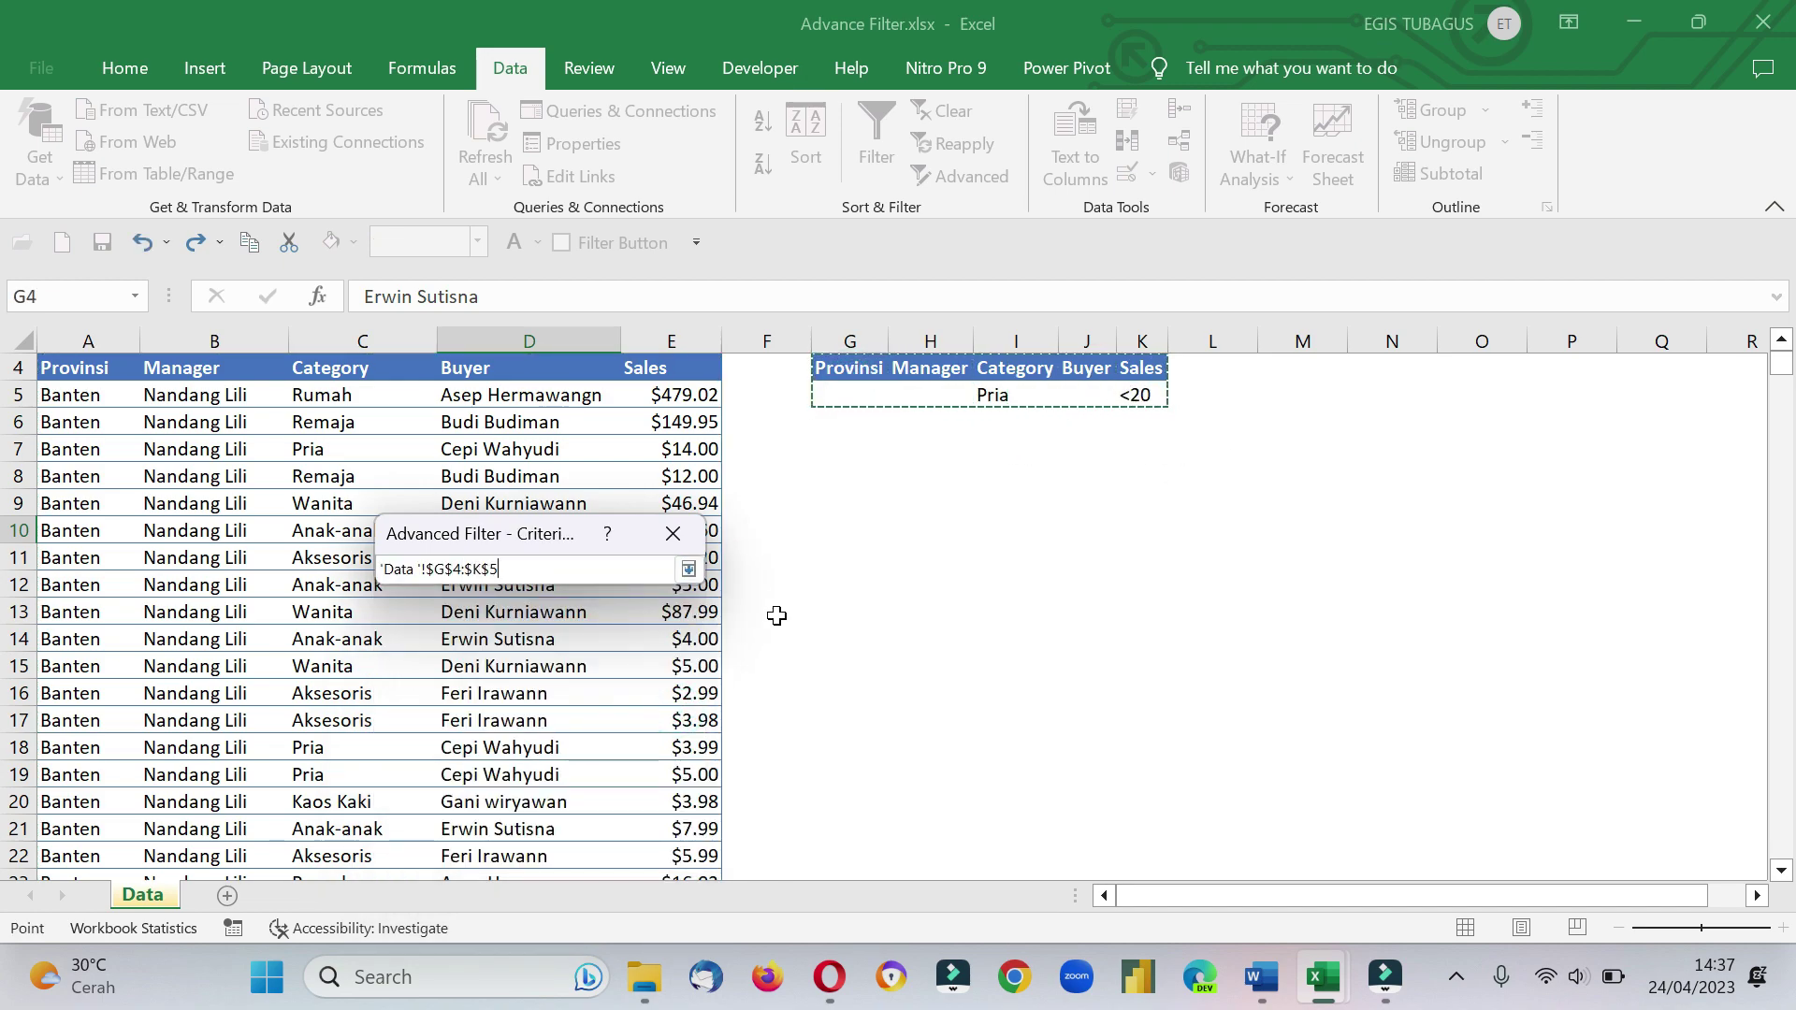
{"action": "key", "text": "Return"}
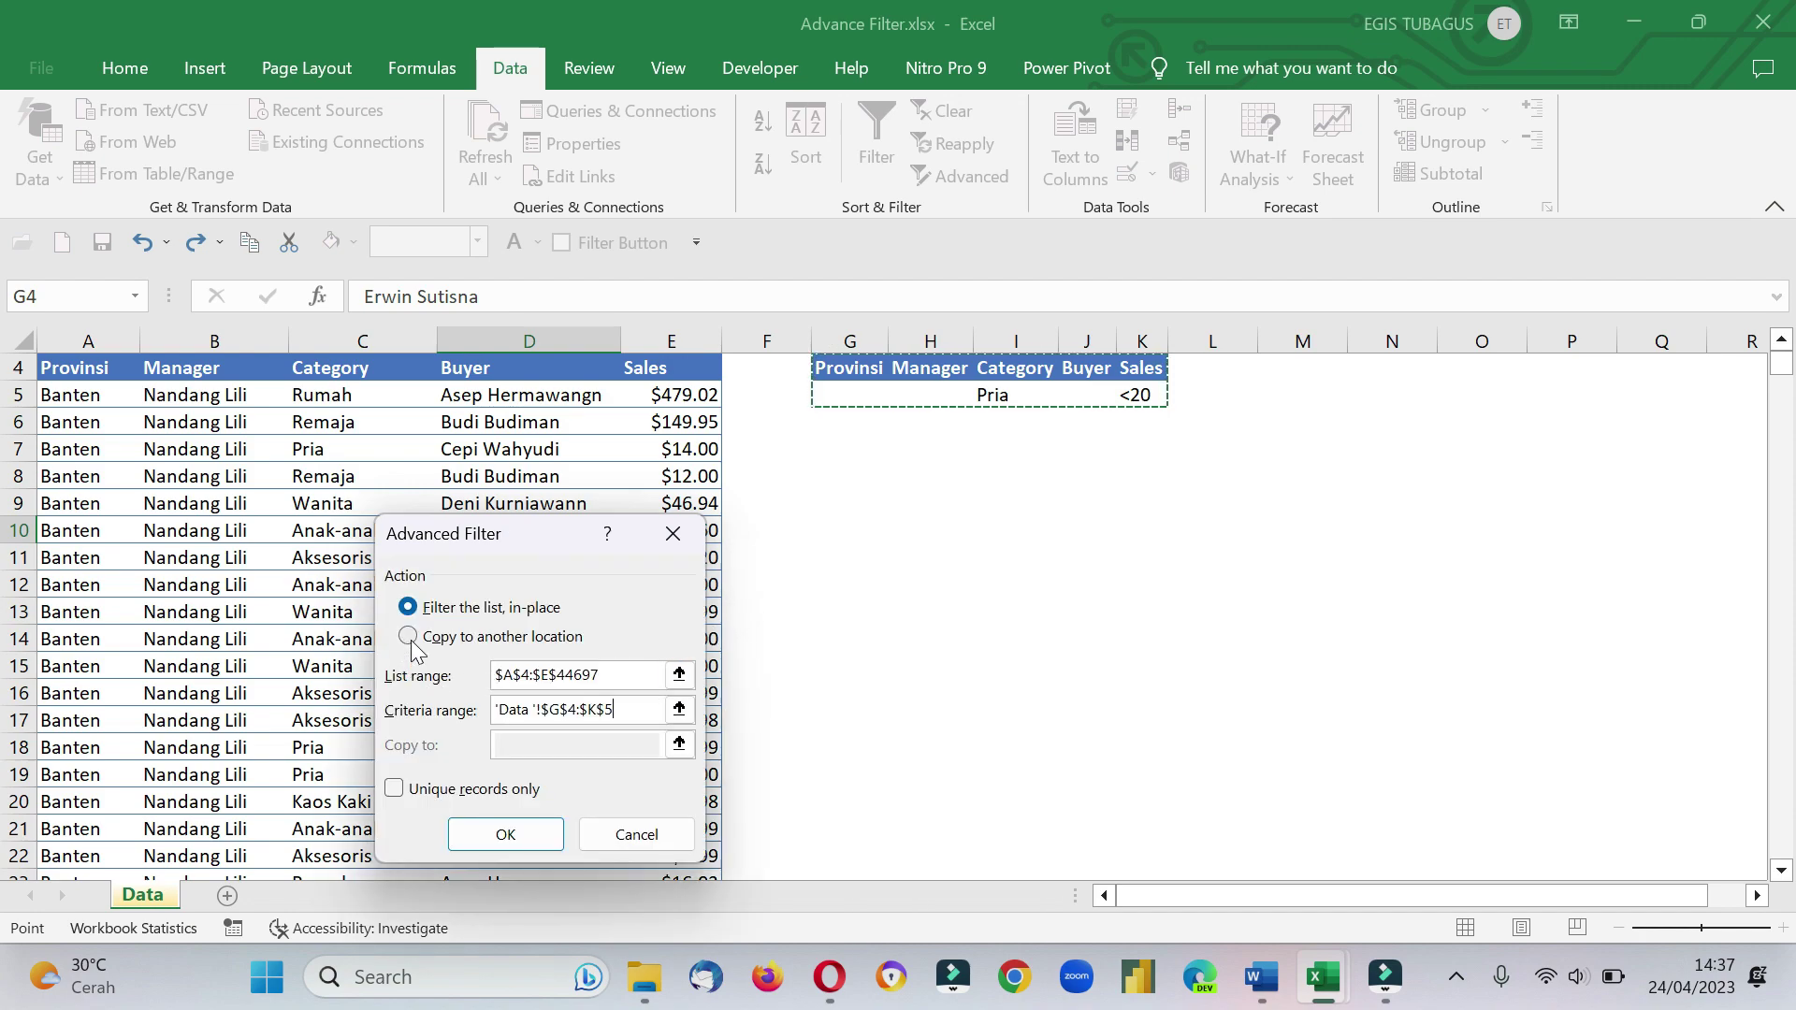
Copy the matching Pria rows to another location starting at G7 and run the filter.
{"action": "left_click", "coordinate": [408, 637]}
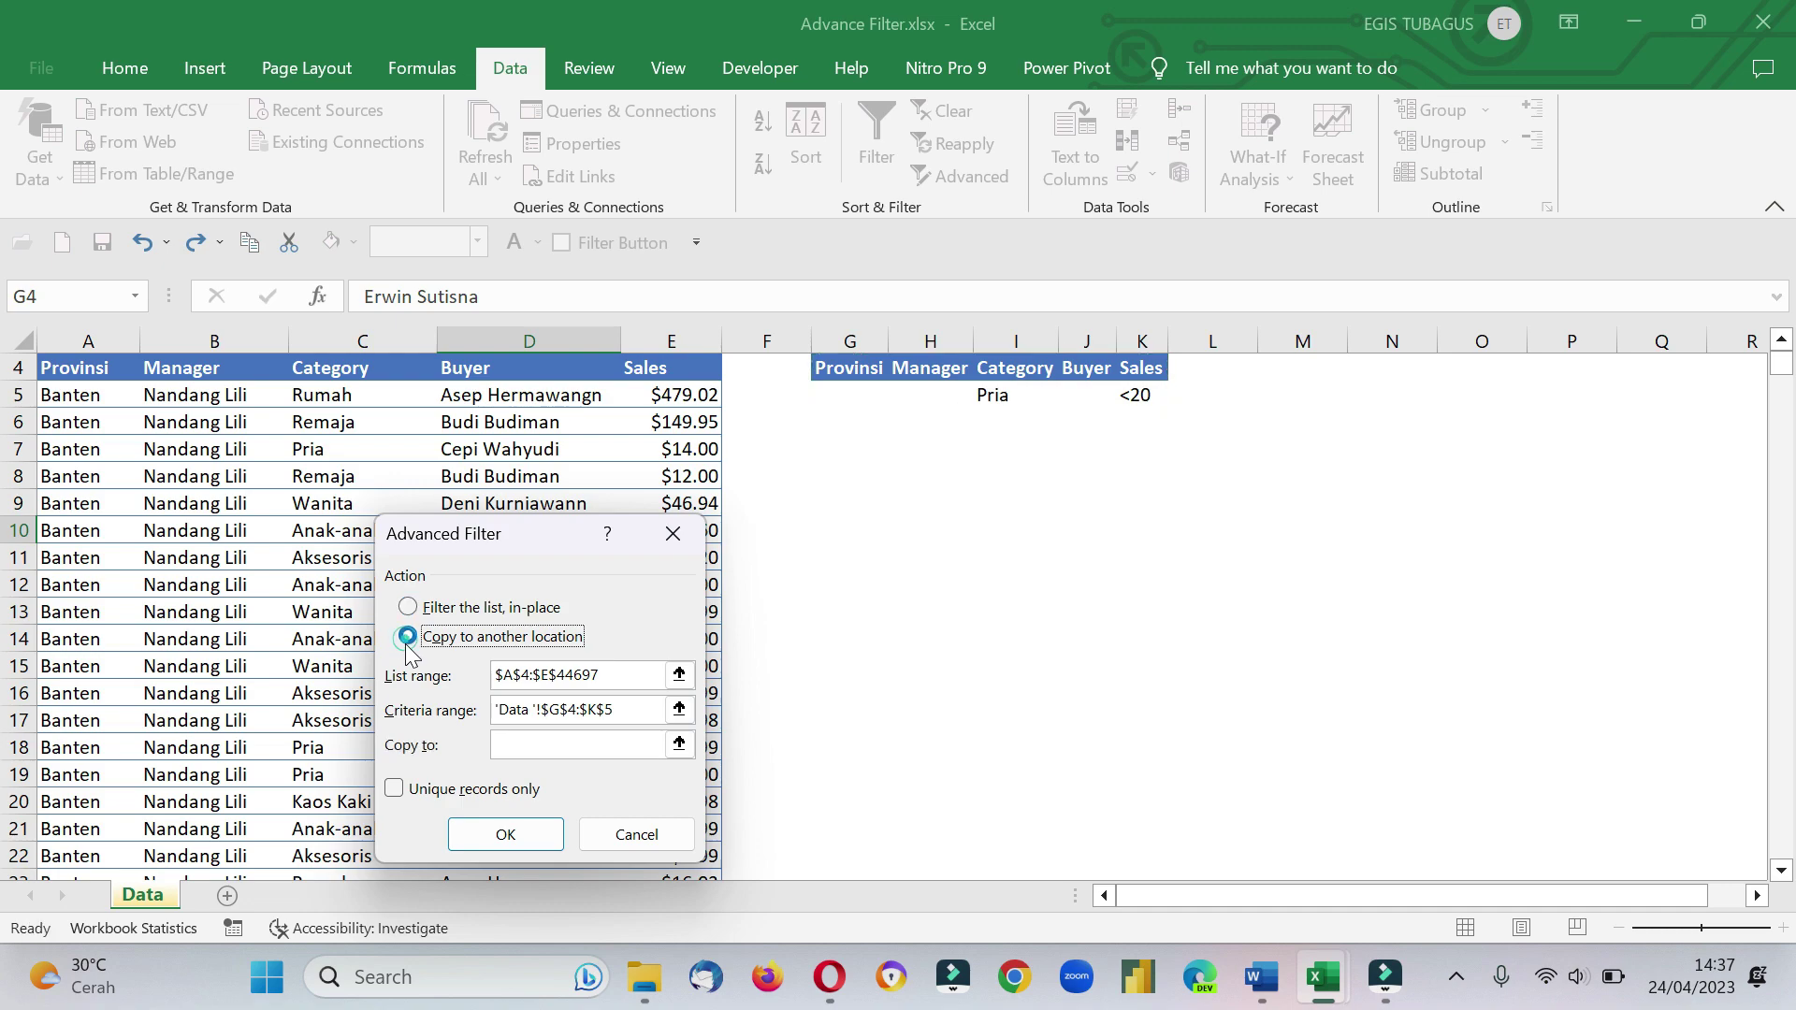
{"action": "left_click", "coordinate": [680, 745]}
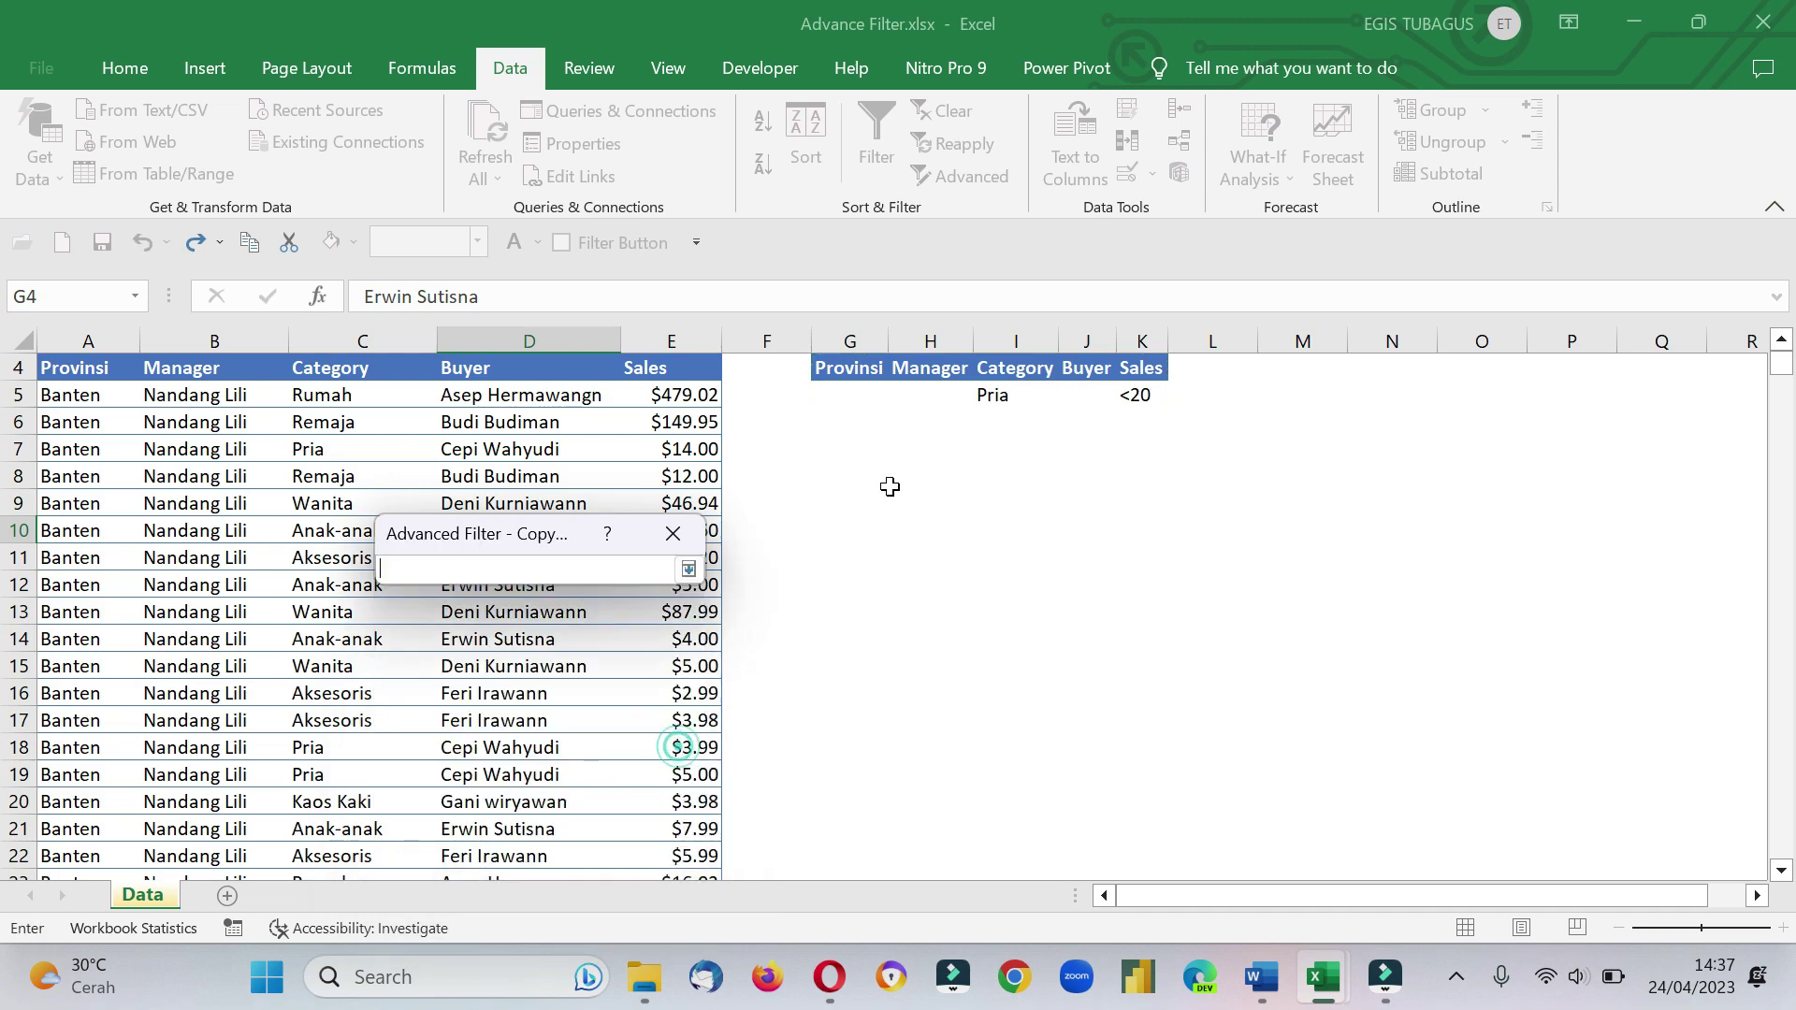
{"action": "left_click", "coordinate": [846, 451]}
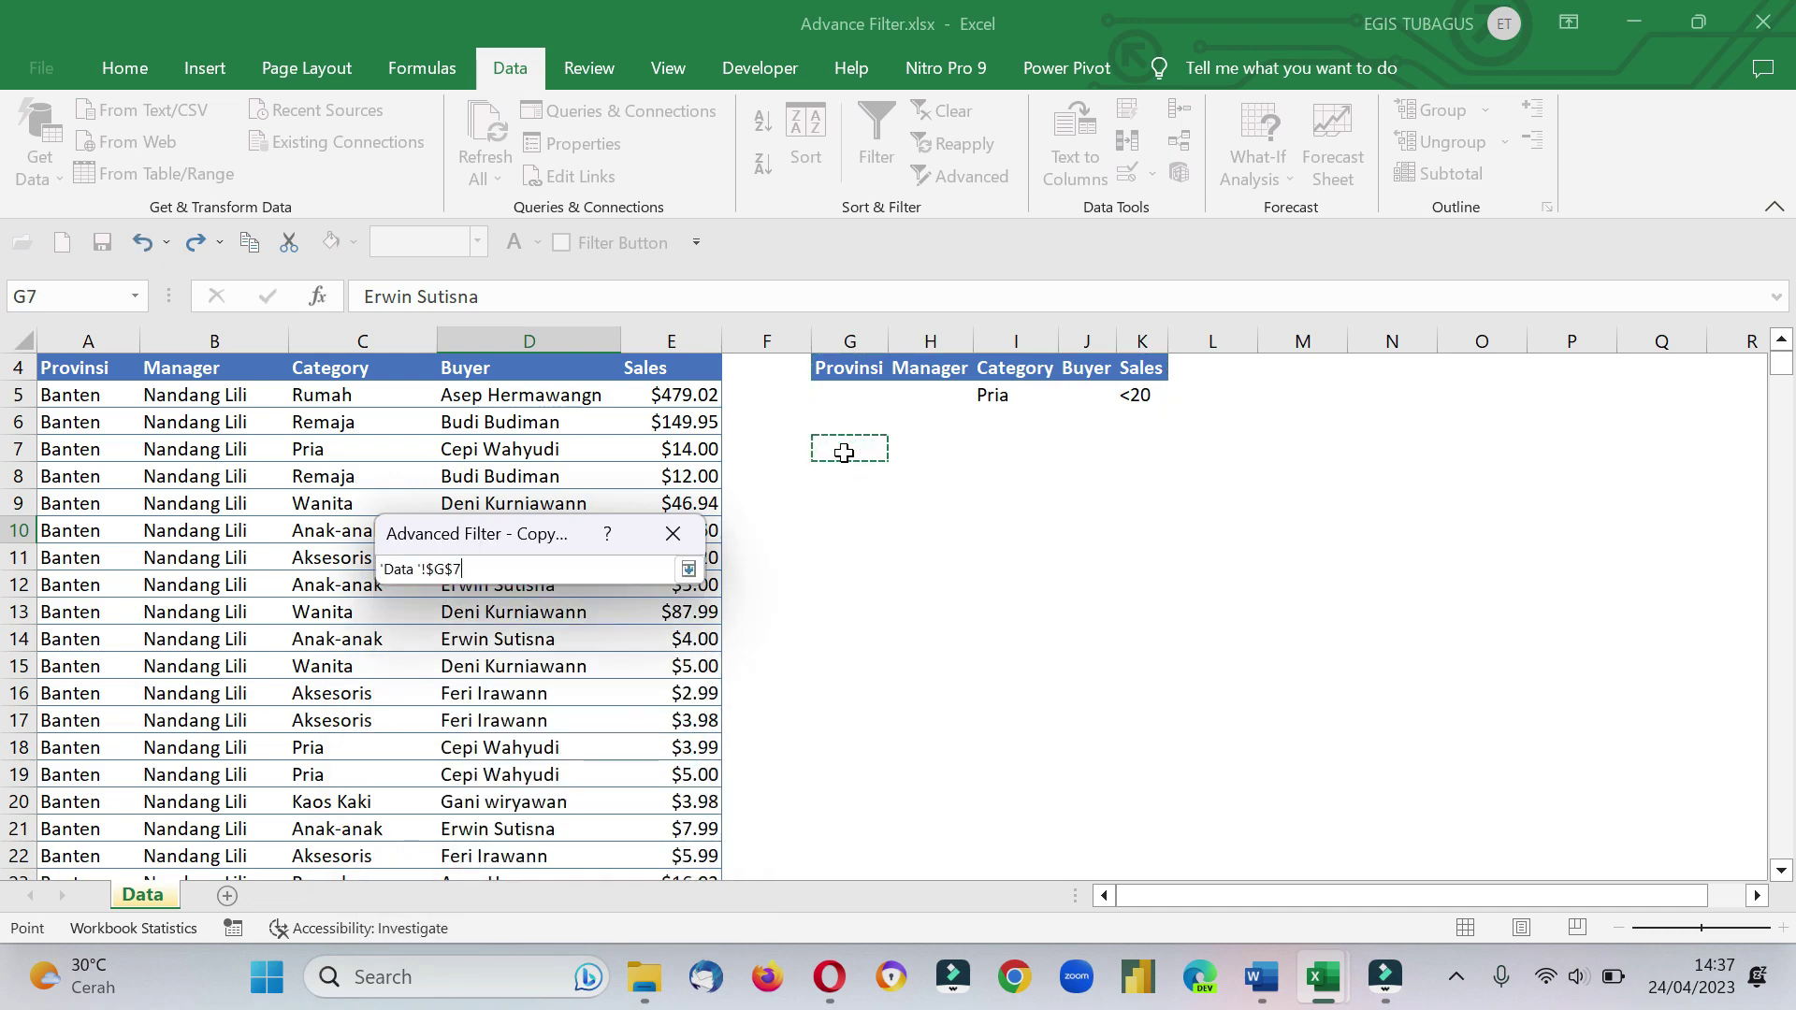
{"action": "key", "text": "Return"}
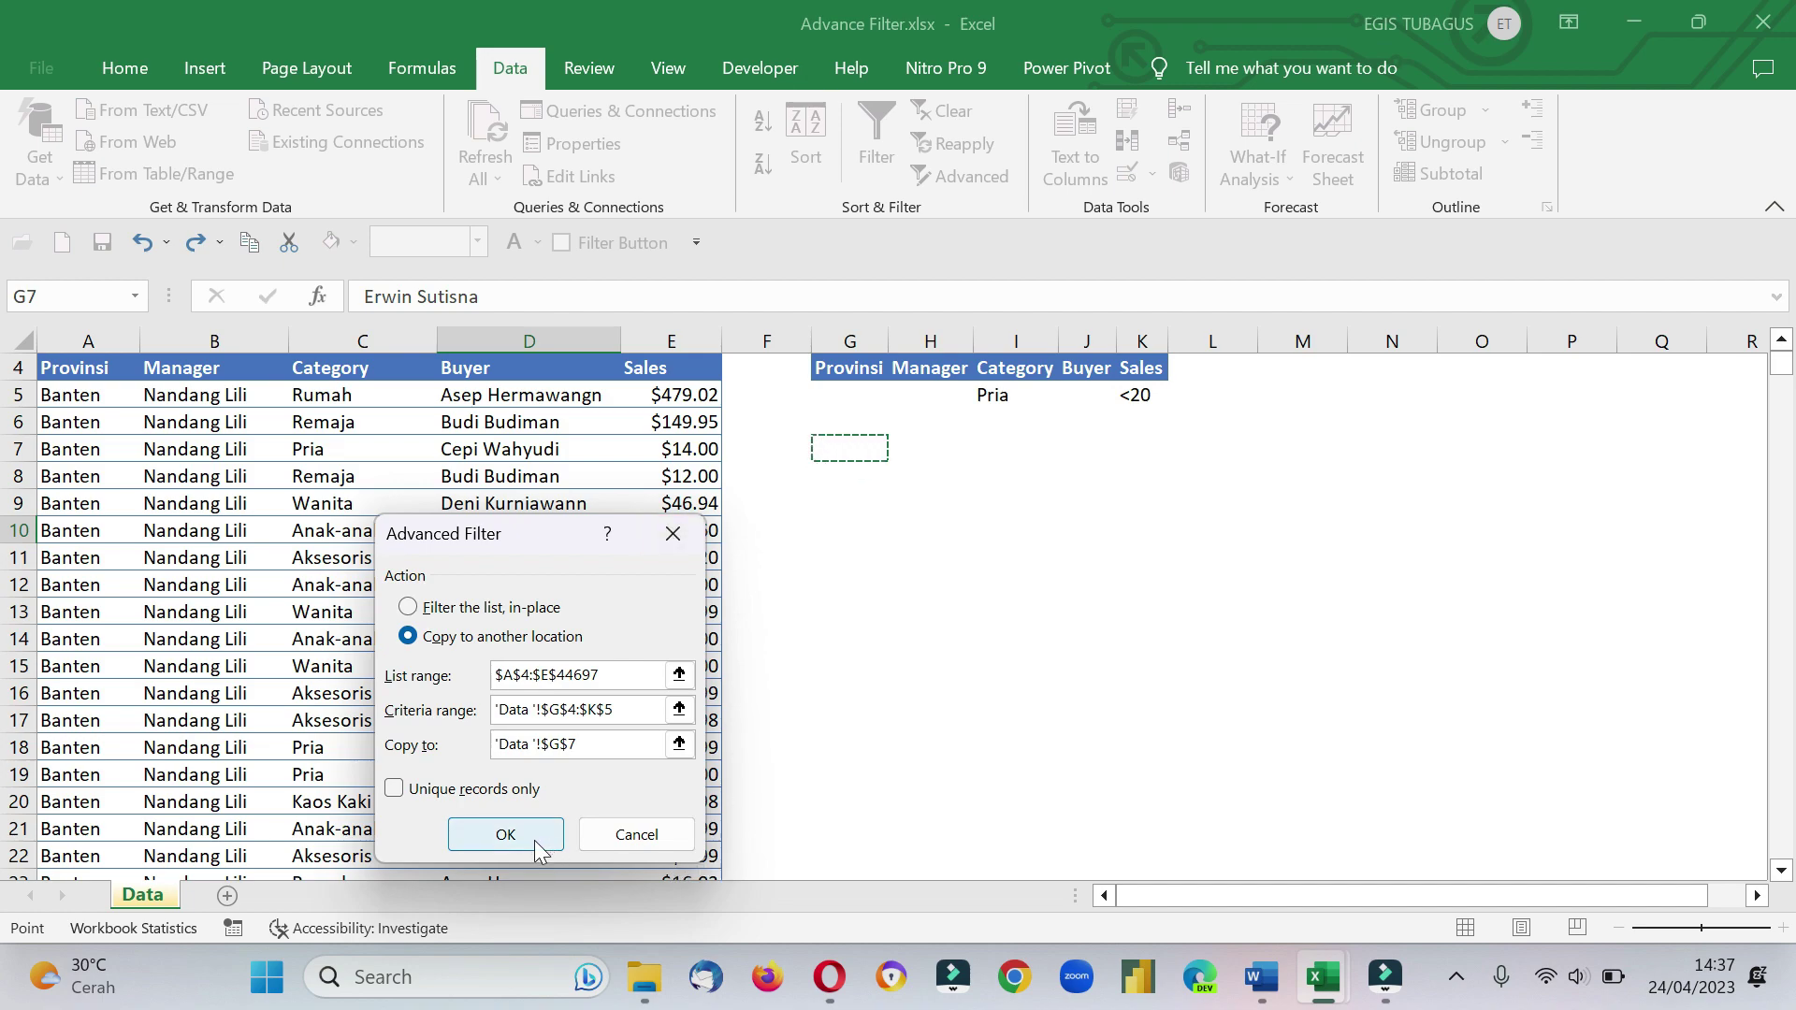
{"action": "left_click", "coordinate": [540, 847]}
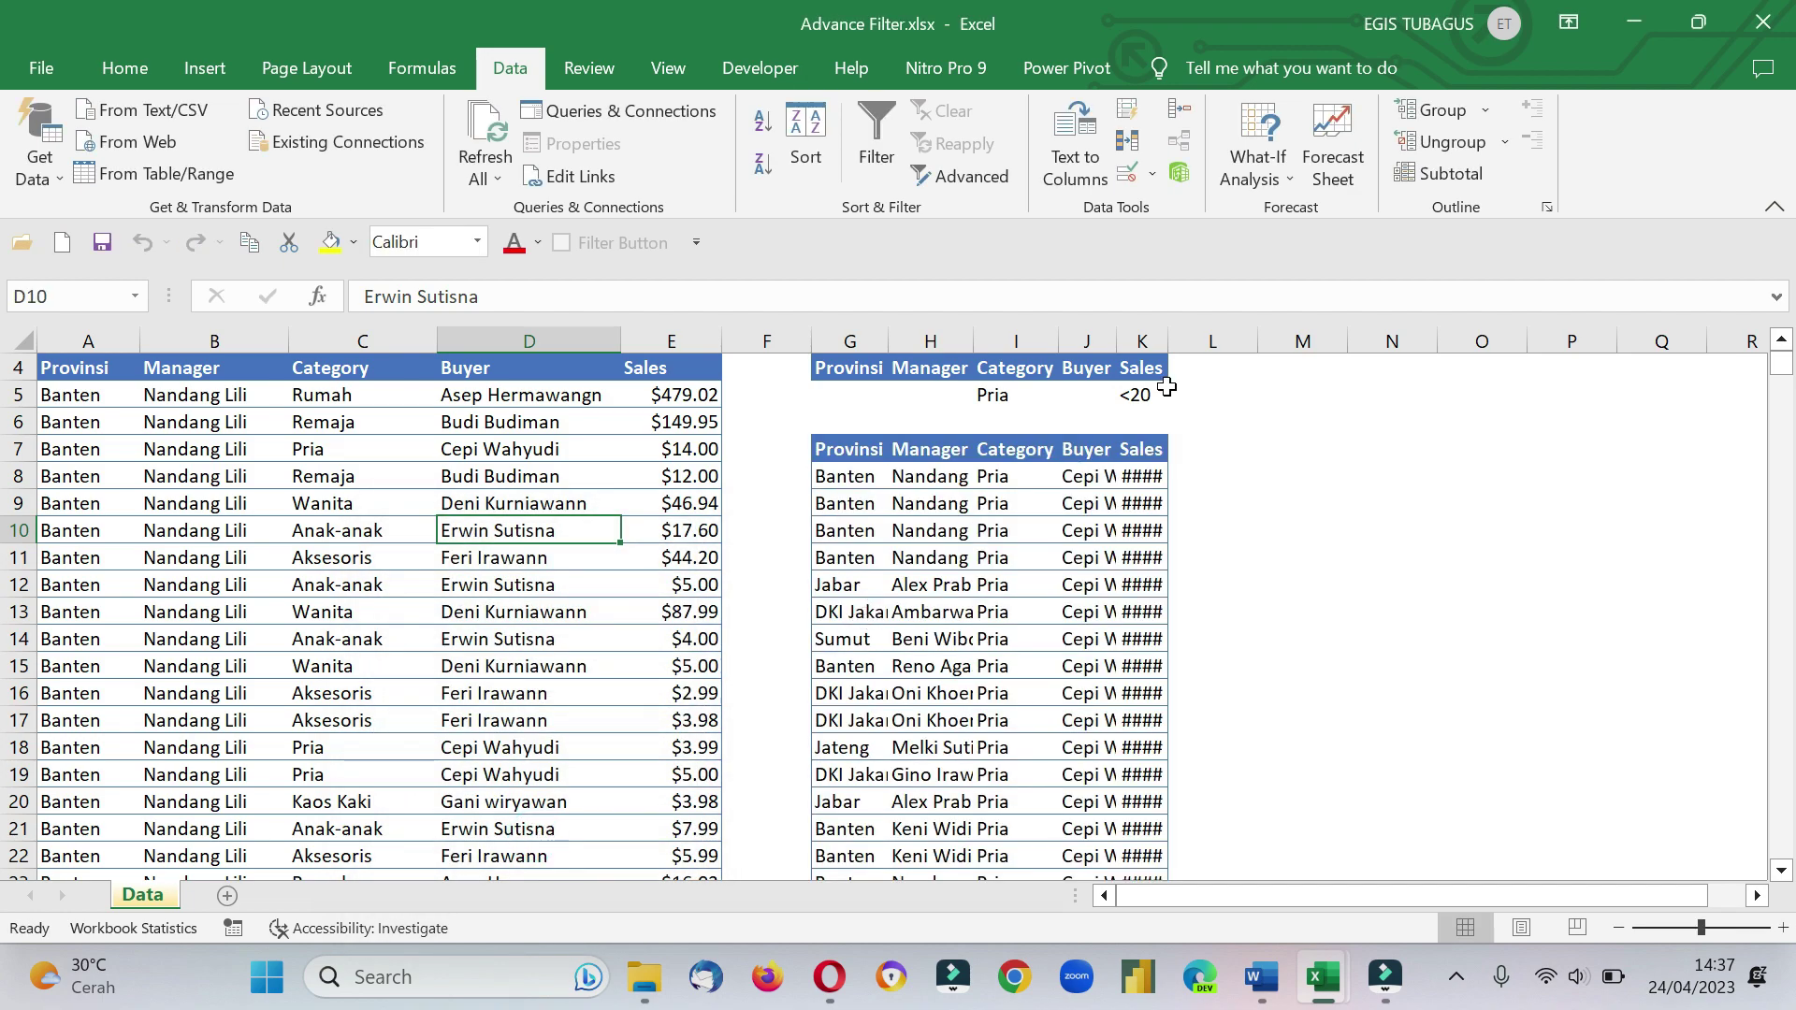
Autofit columns G–K so buyer names and sales amounts show in full.
{"action": "double_click", "coordinate": [1170, 342]}
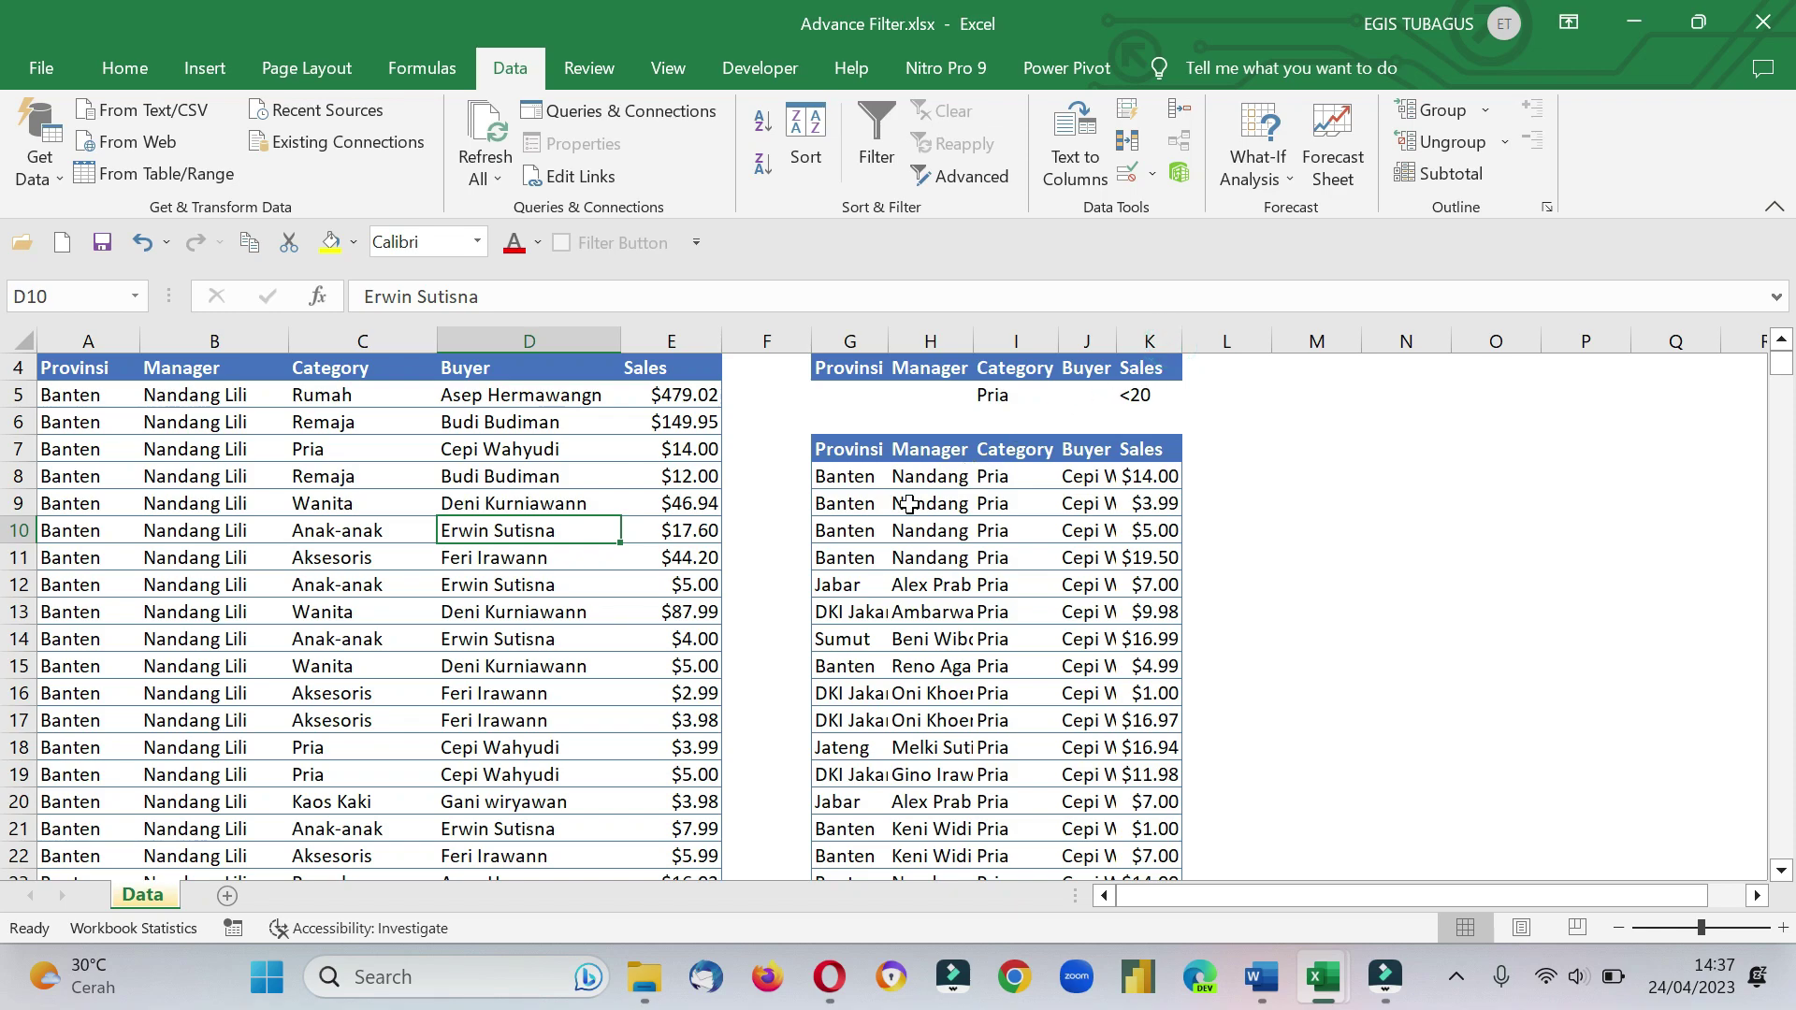
{"action": "left_click_drag", "start_coordinate": [849, 341], "coordinate": [1149, 342]}
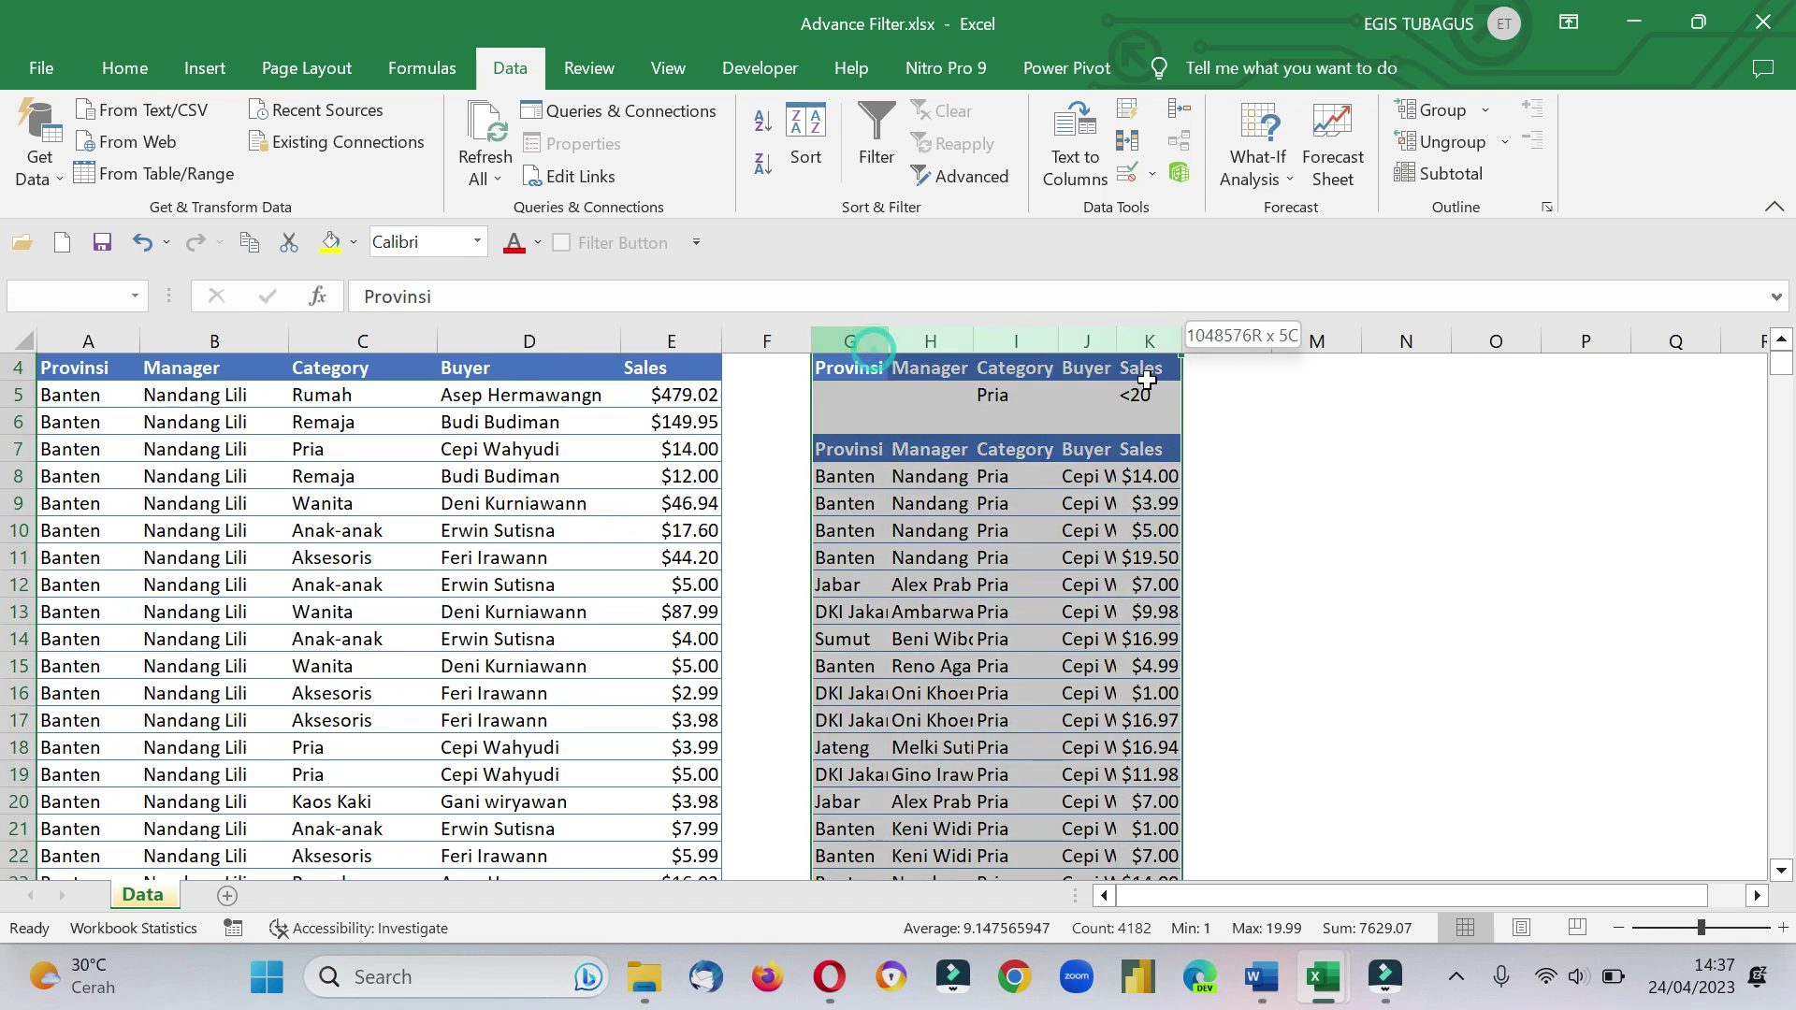
{"action": "double_click", "coordinate": [1061, 339]}
{"action": "left_click", "coordinate": [1211, 504]}
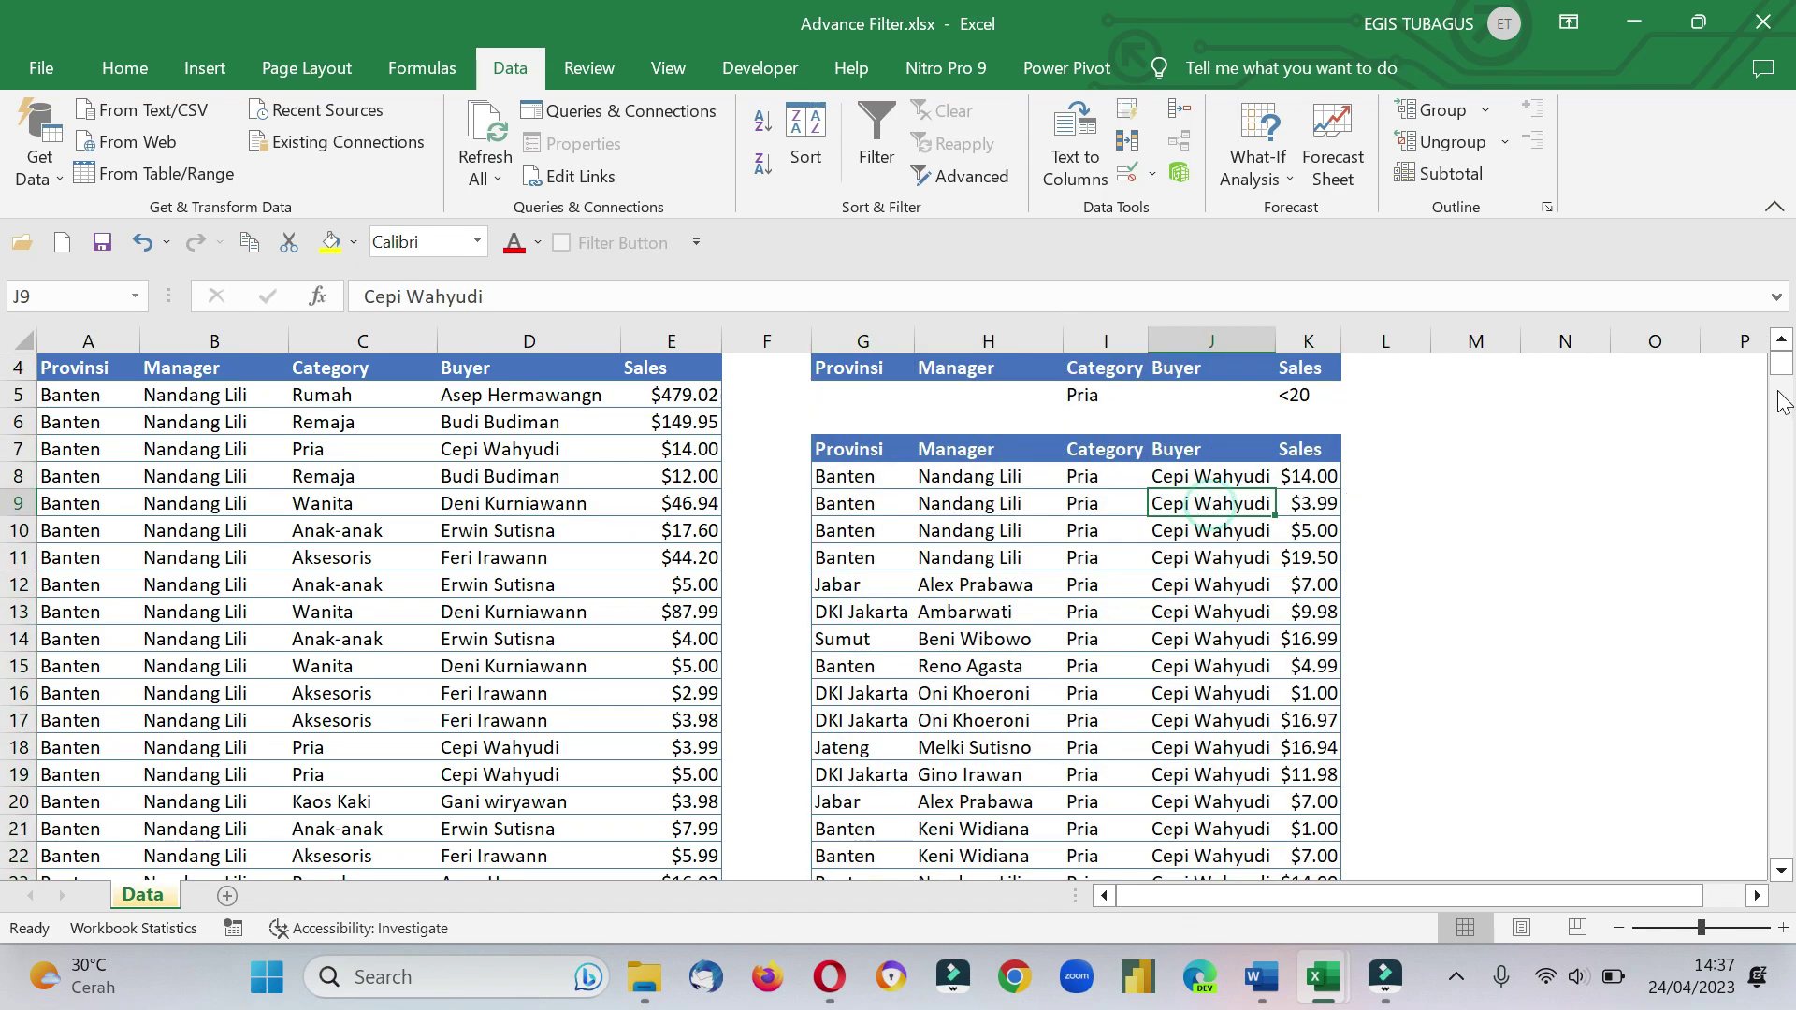
{"action": "mouse_move", "coordinate": [1782, 367]}
{"action": "left_mouse_down"}
{"action": "mouse_move", "coordinate": [1774, 435]}
{"action": "mouse_move", "coordinate": [1781, 367]}
{"action": "left_mouse_up"}
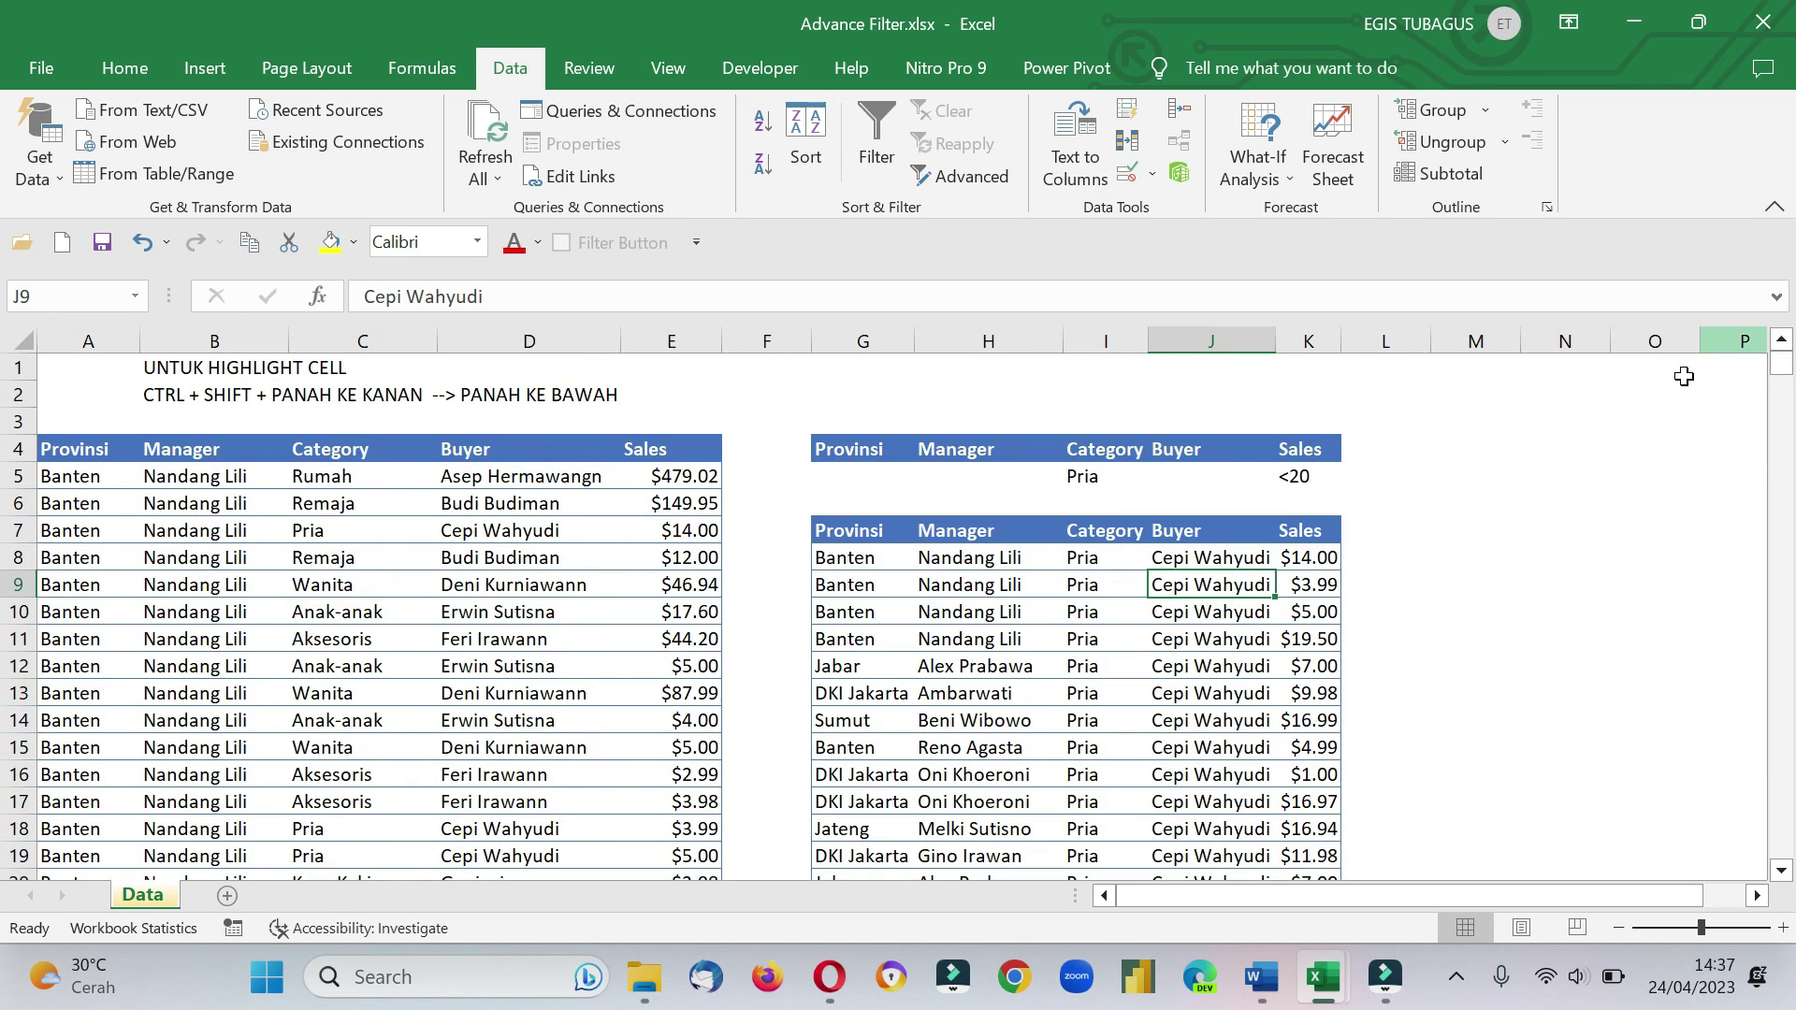
{"action": "left_click", "coordinate": [1305, 562]}
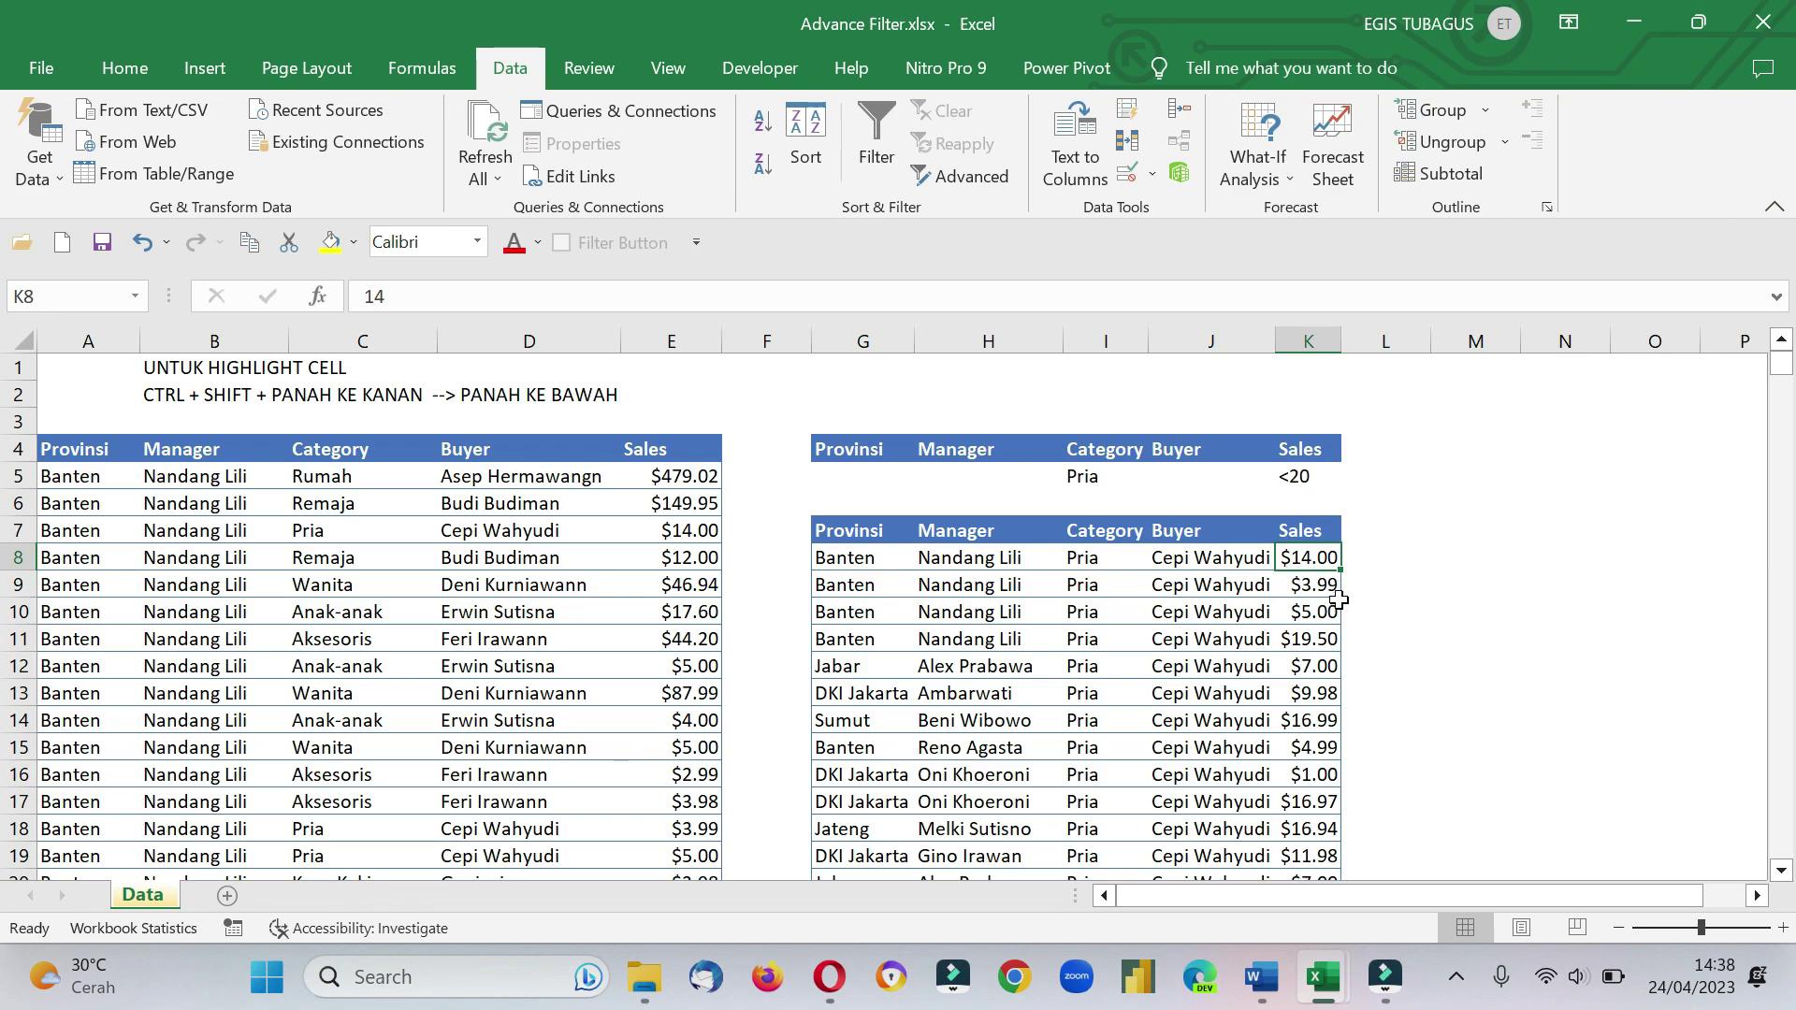
Sort the results by Sales largest to smallest and review them, starting at $19.99.
{"action": "left_click", "coordinate": [763, 166]}
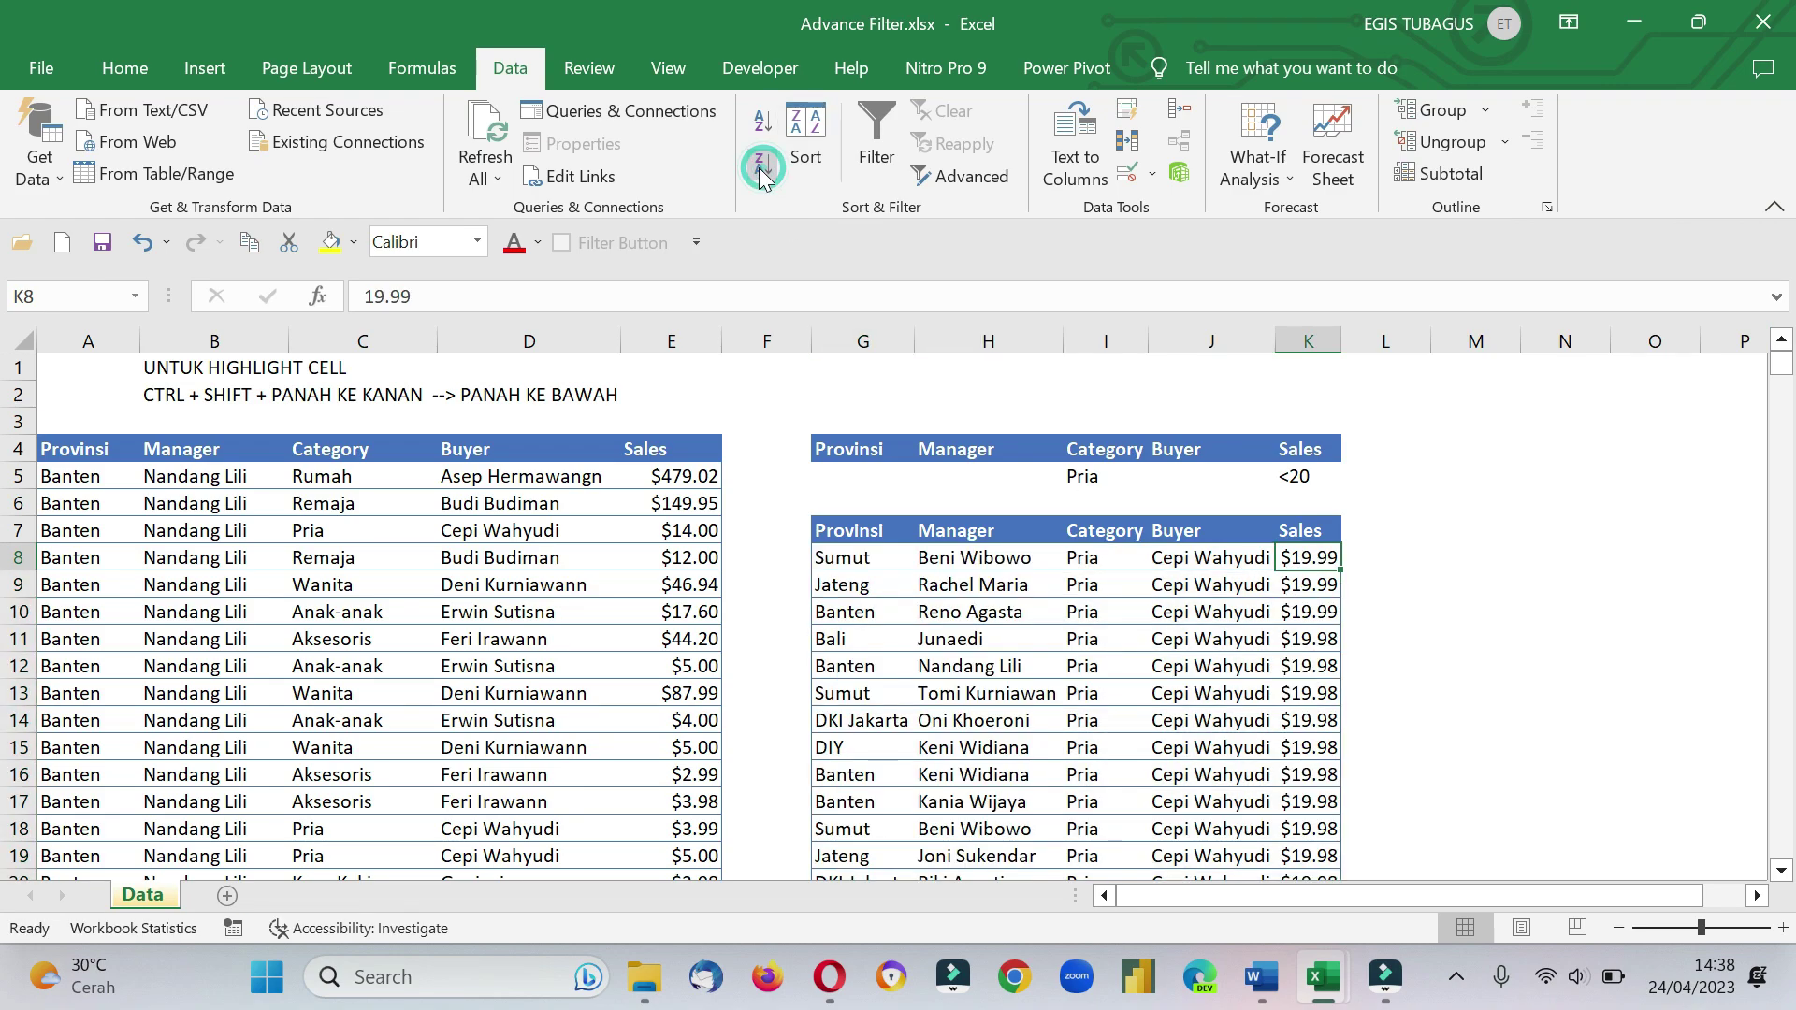
{"action": "scroll", "coordinate": [1316, 644], "scroll_direction": "down", "scroll_amount": 9}
{"action": "scroll", "coordinate": [1305, 664], "scroll_direction": "down", "scroll_amount": 4}
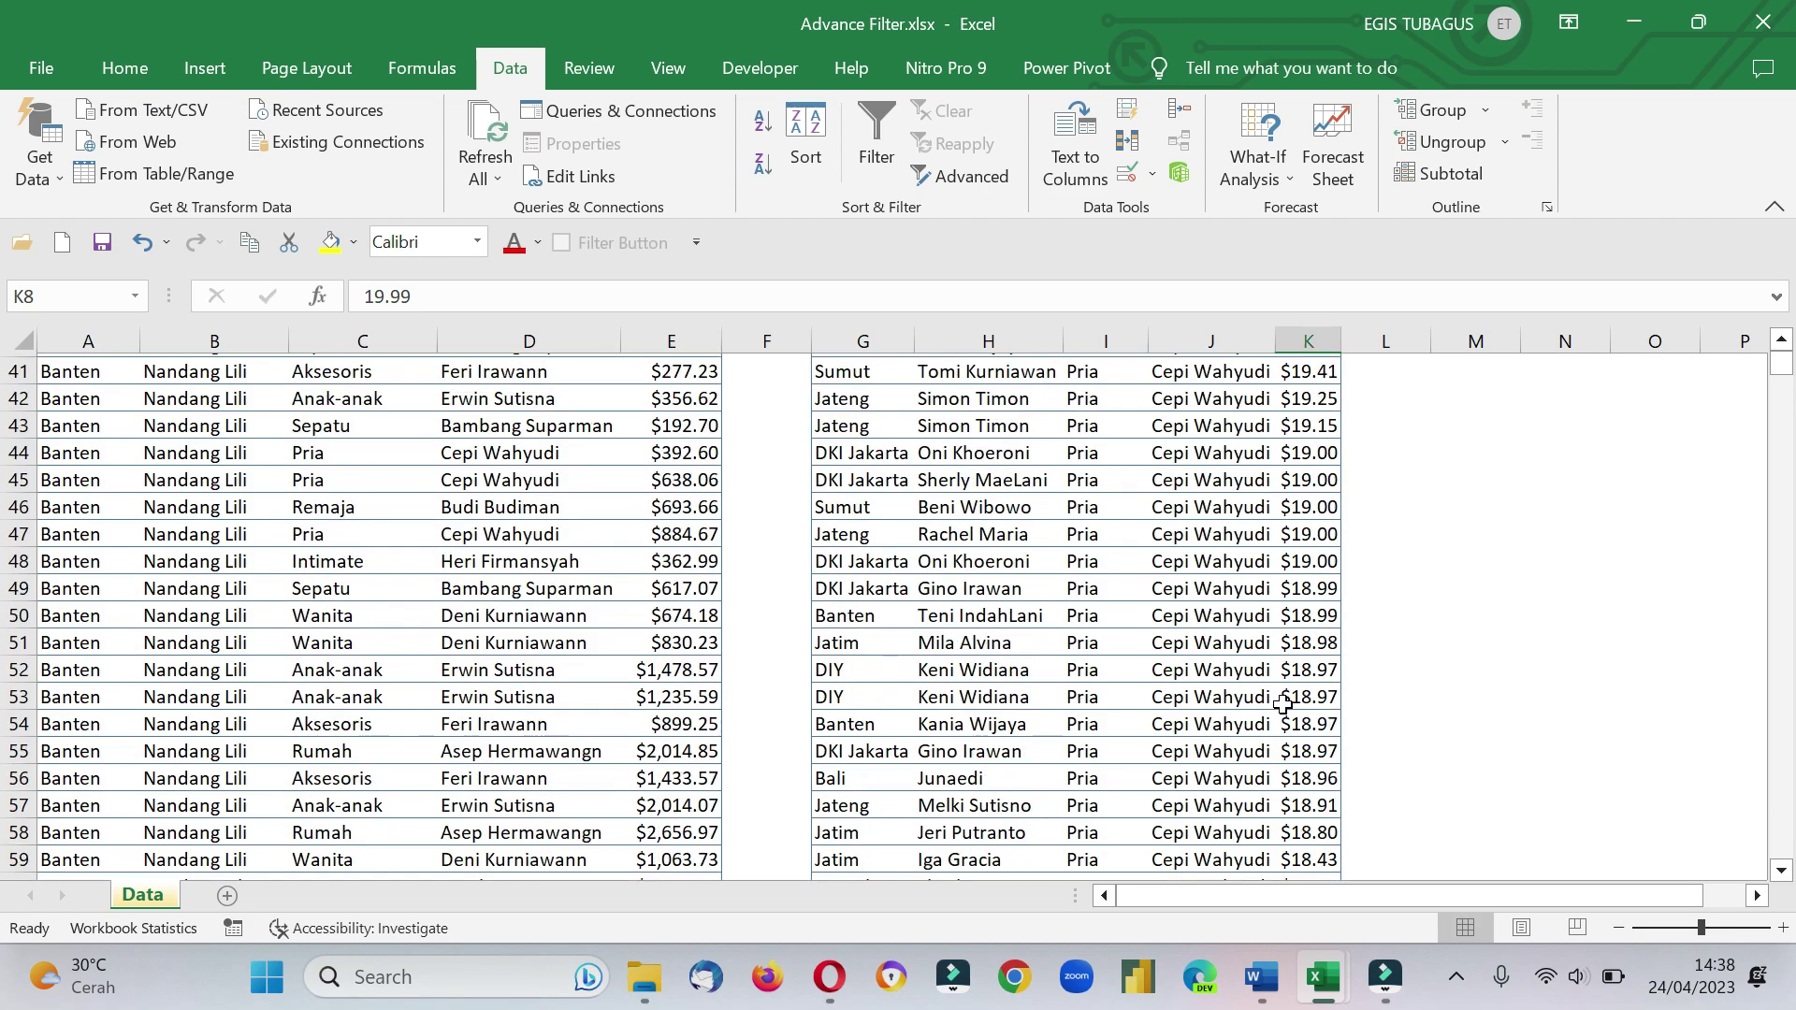
{"action": "scroll", "coordinate": [1283, 704], "scroll_direction": "down", "scroll_amount": 9}
{"action": "scroll", "coordinate": [1282, 704], "scroll_direction": "down", "scroll_amount": 4}
{"action": "scroll", "coordinate": [1283, 704], "scroll_direction": "down", "scroll_amount": 9}
{"action": "scroll", "coordinate": [1282, 705], "scroll_direction": "down", "scroll_amount": 4}
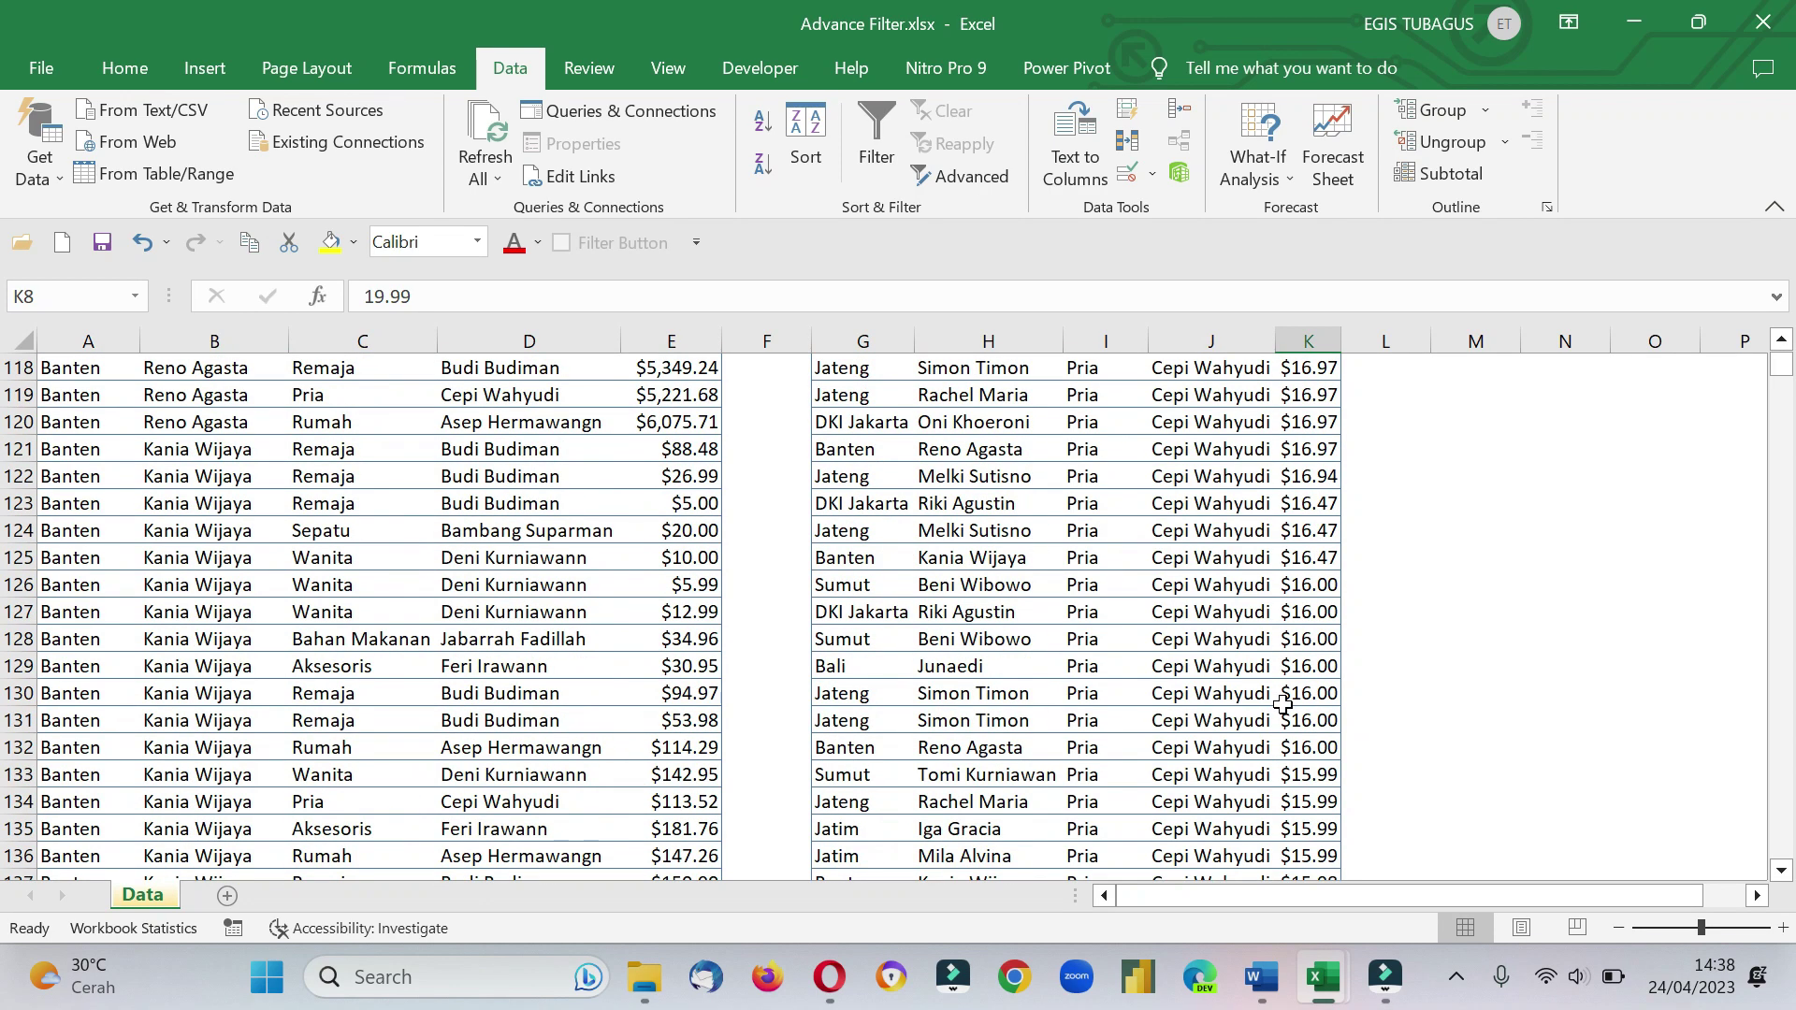
{"action": "scroll", "coordinate": [1283, 705], "scroll_direction": "down", "scroll_amount": 4}
{"action": "left_click_drag", "start_coordinate": [1787, 381], "coordinate": [1782, 348]}
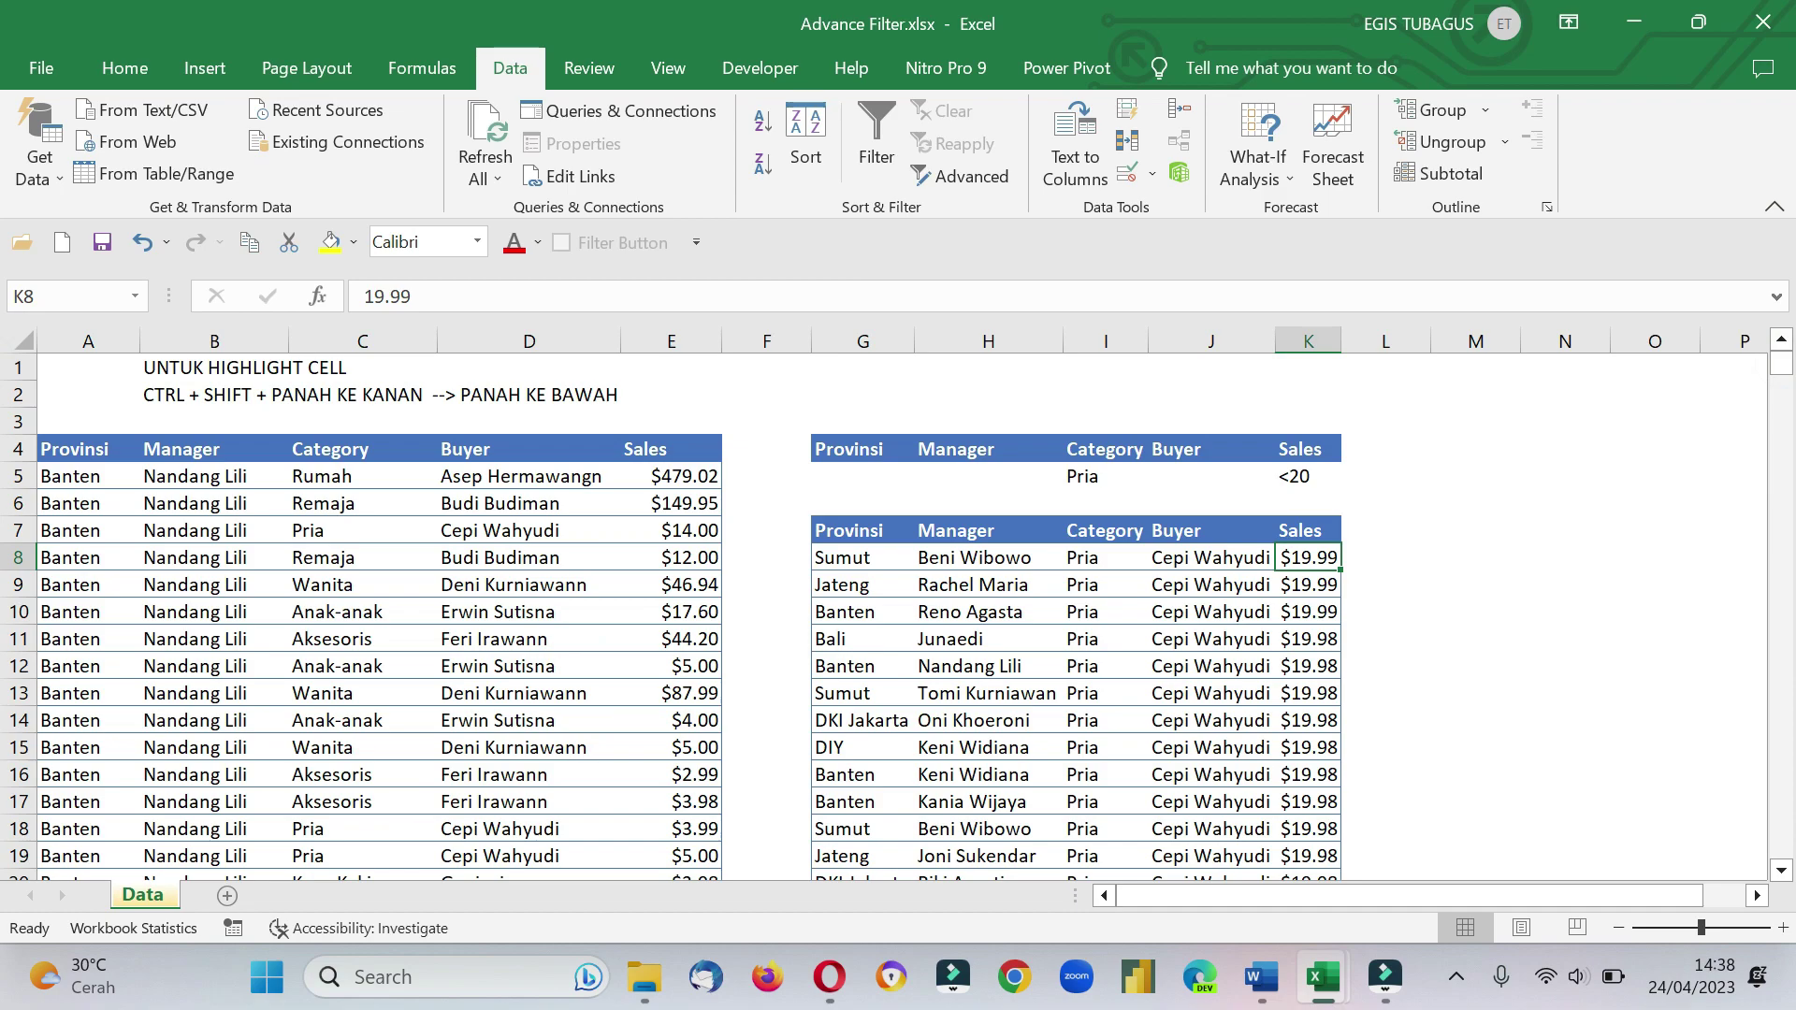
Delete columns G:L, which hold the old criteria and result tables.
{"action": "left_click_drag", "start_coordinate": [863, 342], "coordinate": [1384, 341]}
{"action": "right_click", "coordinate": [1298, 339]}
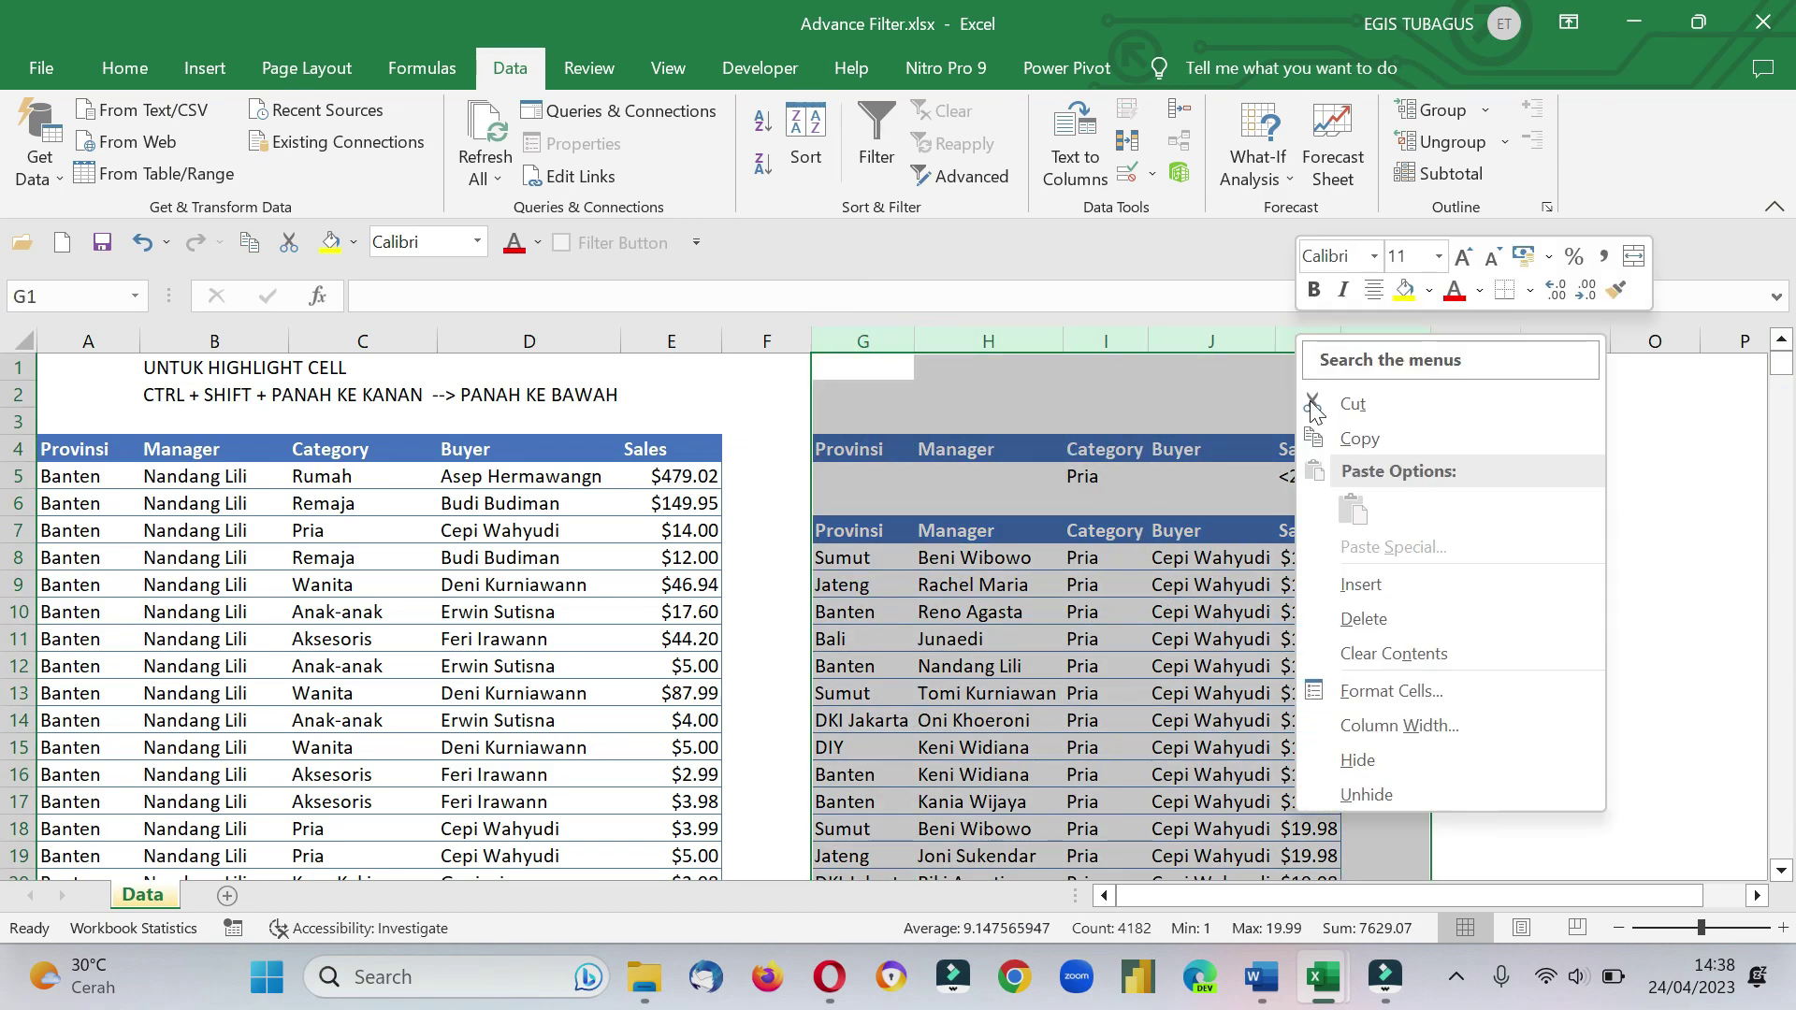
{"action": "left_click", "coordinate": [1362, 617]}
{"action": "left_click", "coordinate": [969, 507]}
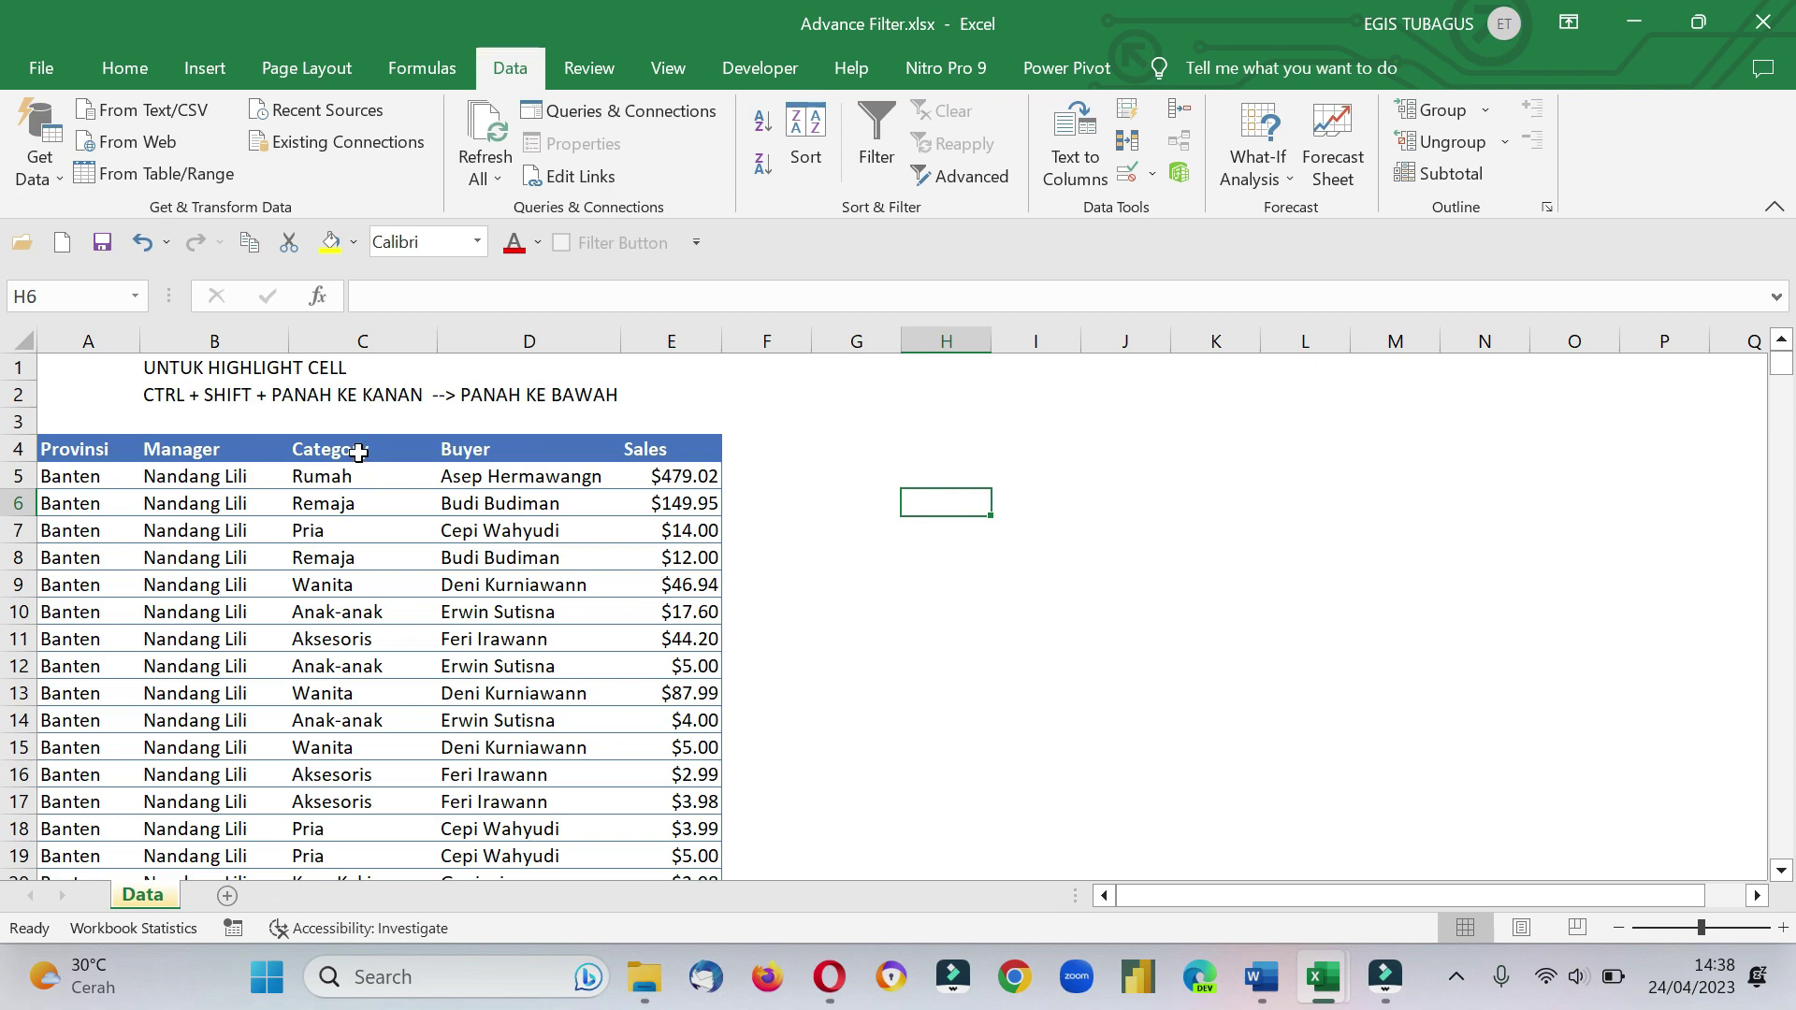
{"action": "left_click_drag", "start_coordinate": [359, 452], "coordinate": [373, 505]}
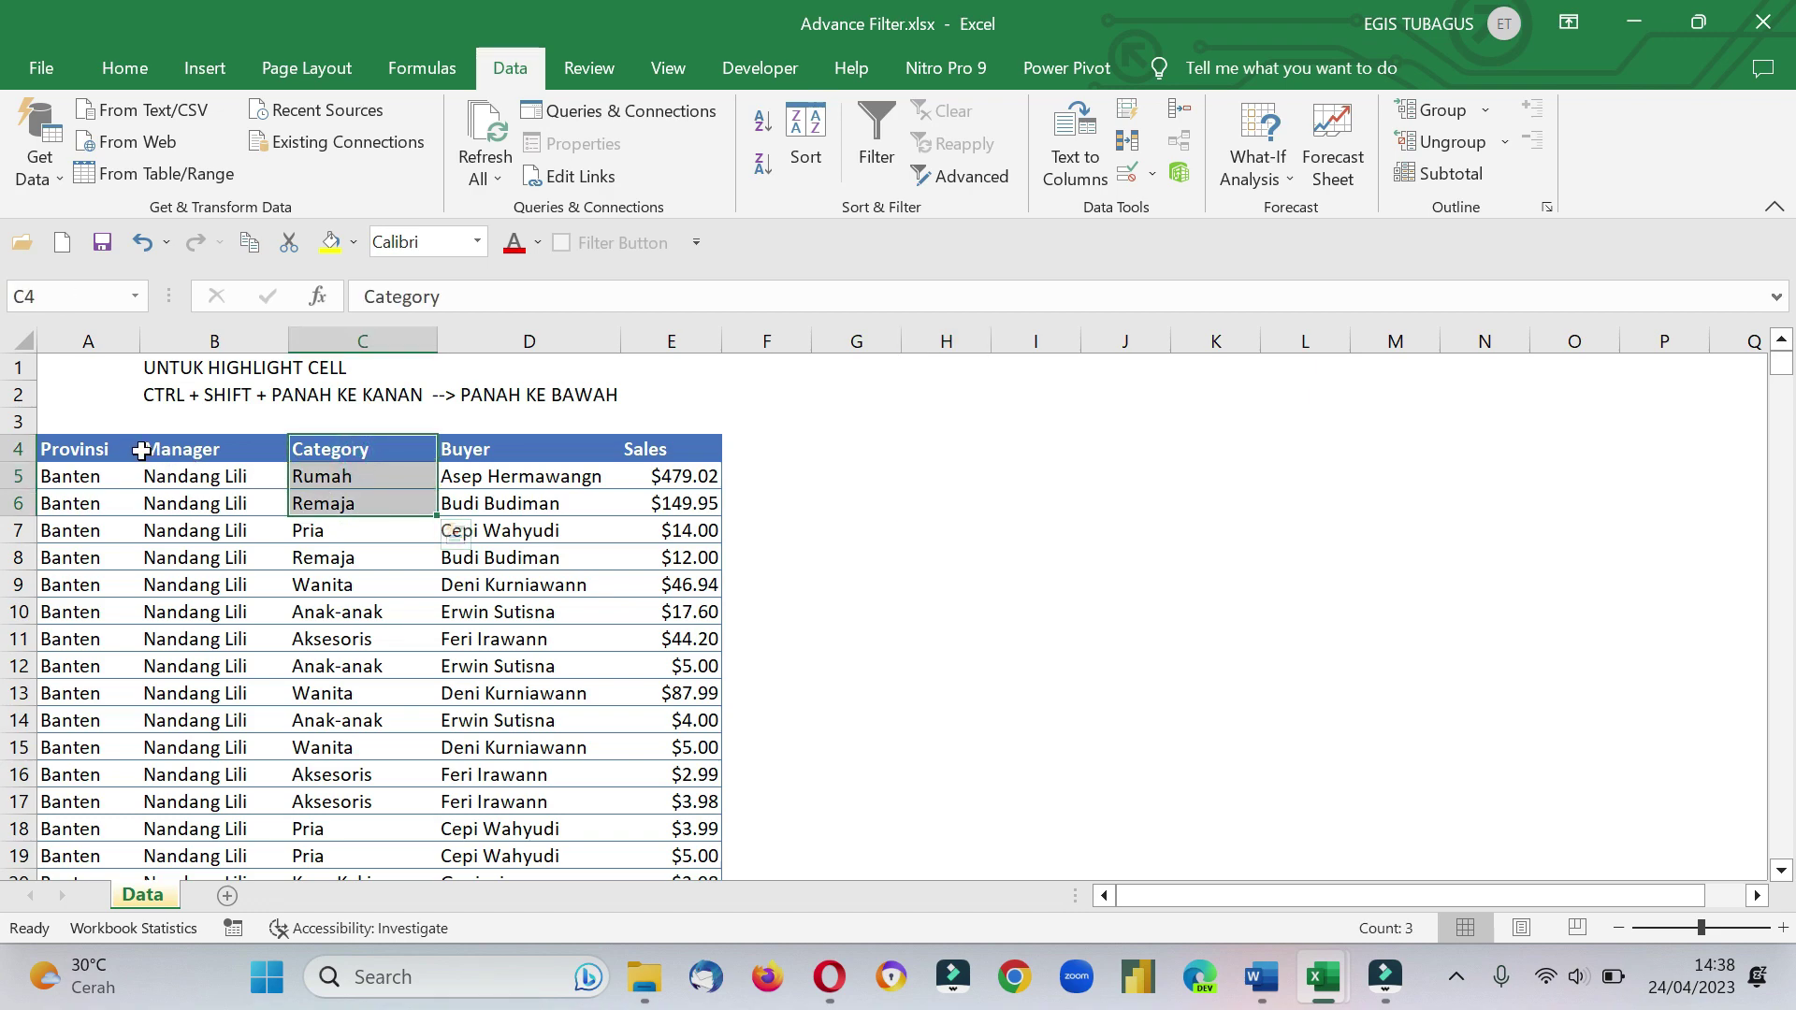
{"action": "key", "text": "ctrl+q"}
Copy the Provinsi and Buyer headers with their first values (A4:A5, D4:D5) to H4.
{"action": "left_click", "coordinate": [70, 476]}
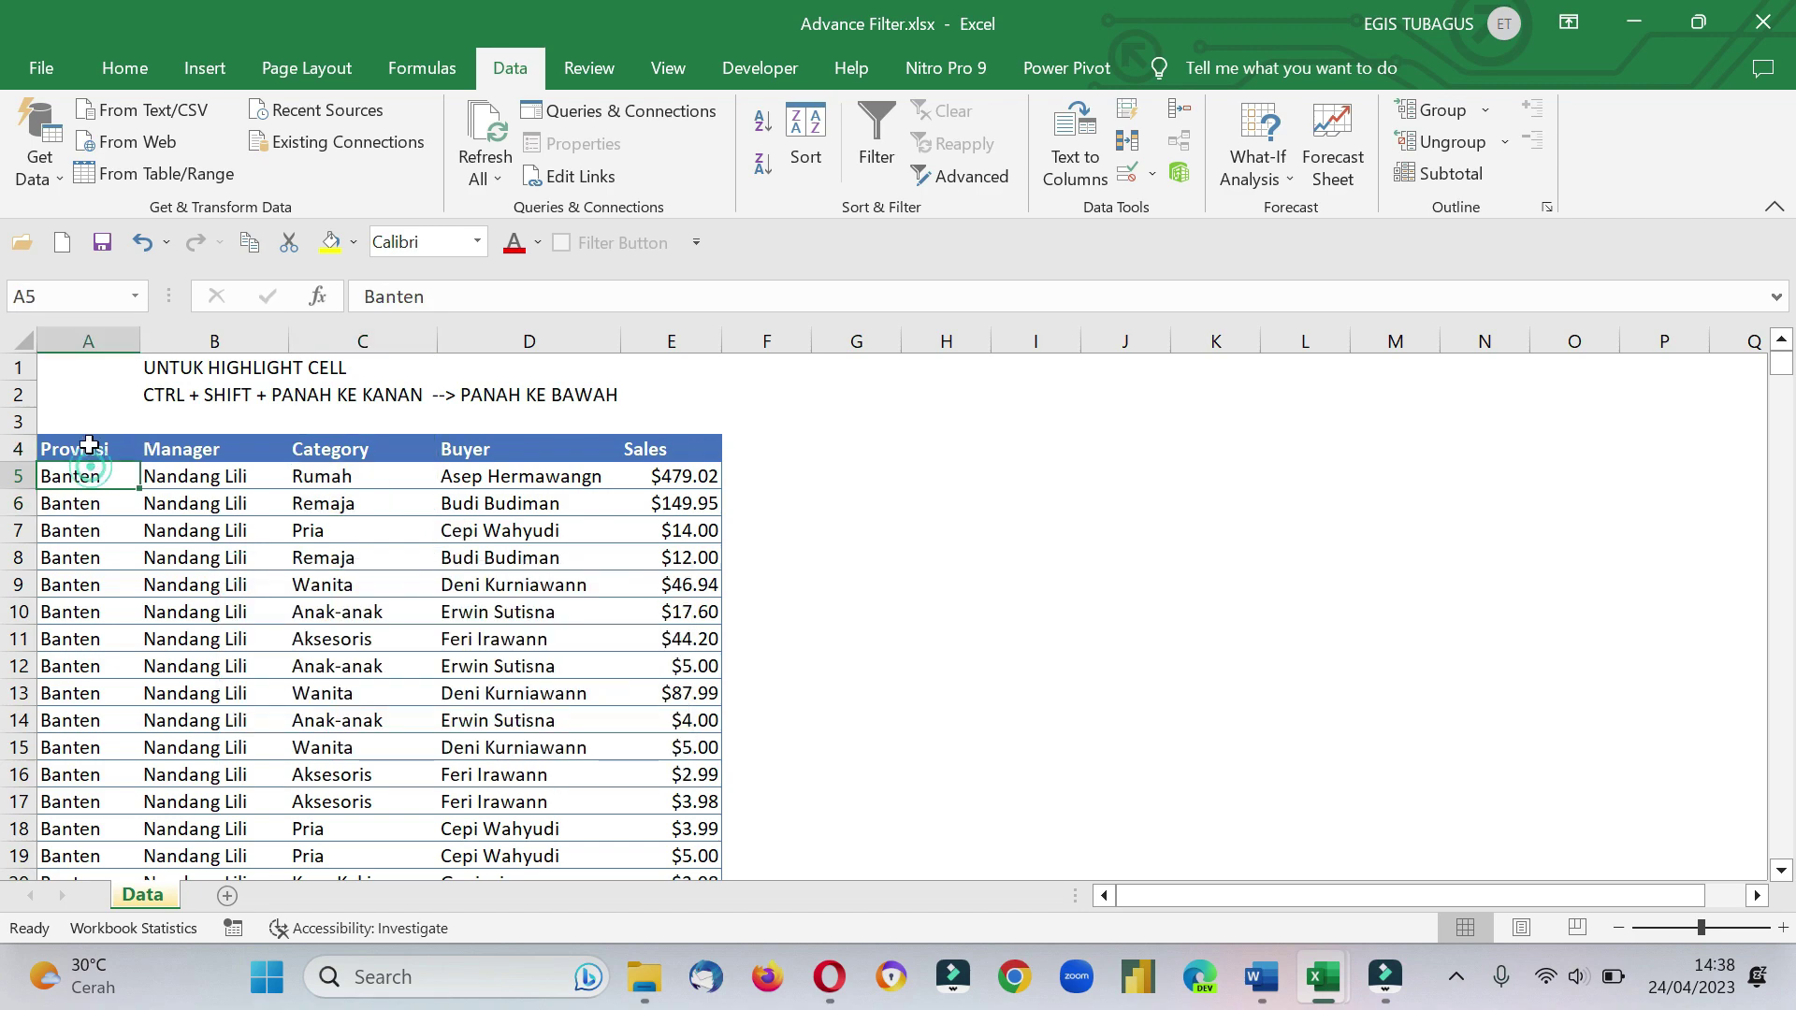
{"action": "left_click_drag", "start_coordinate": [86, 449], "coordinate": [96, 475]}
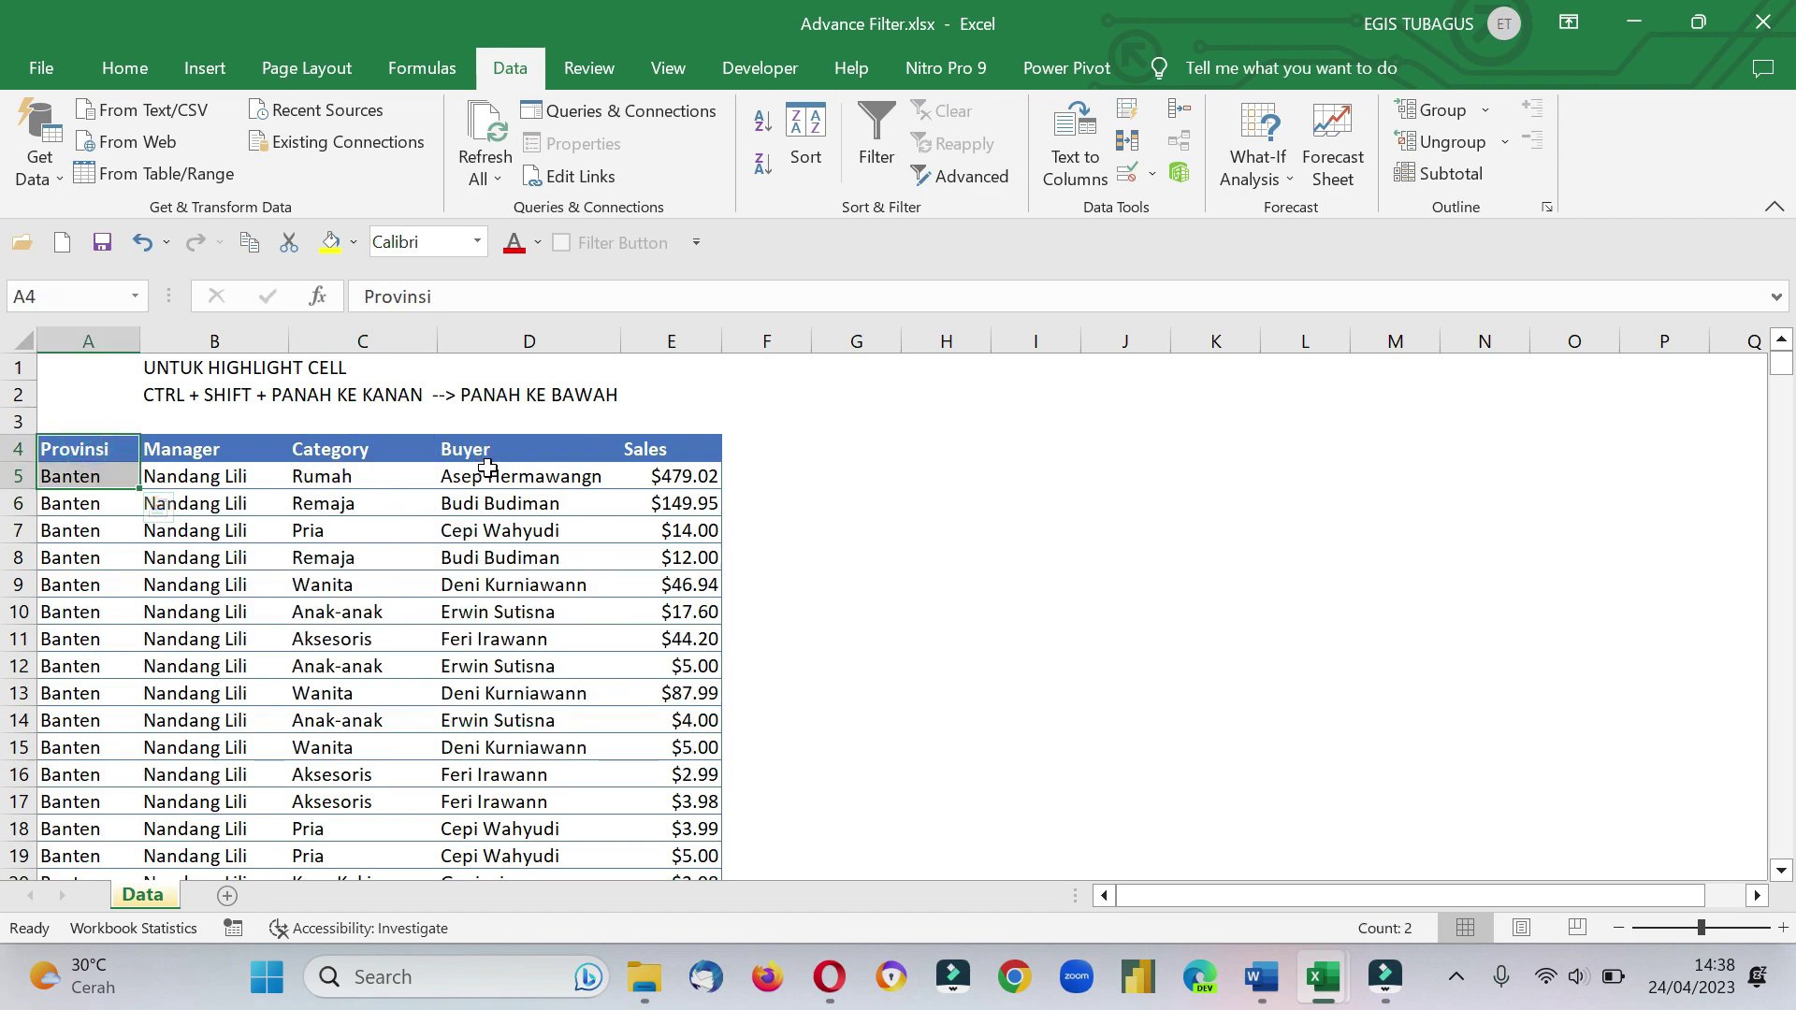
{"action": "left_click_drag", "start_coordinate": [487, 454], "coordinate": [488, 476]}
{"action": "key", "text": "ctrl+c"}
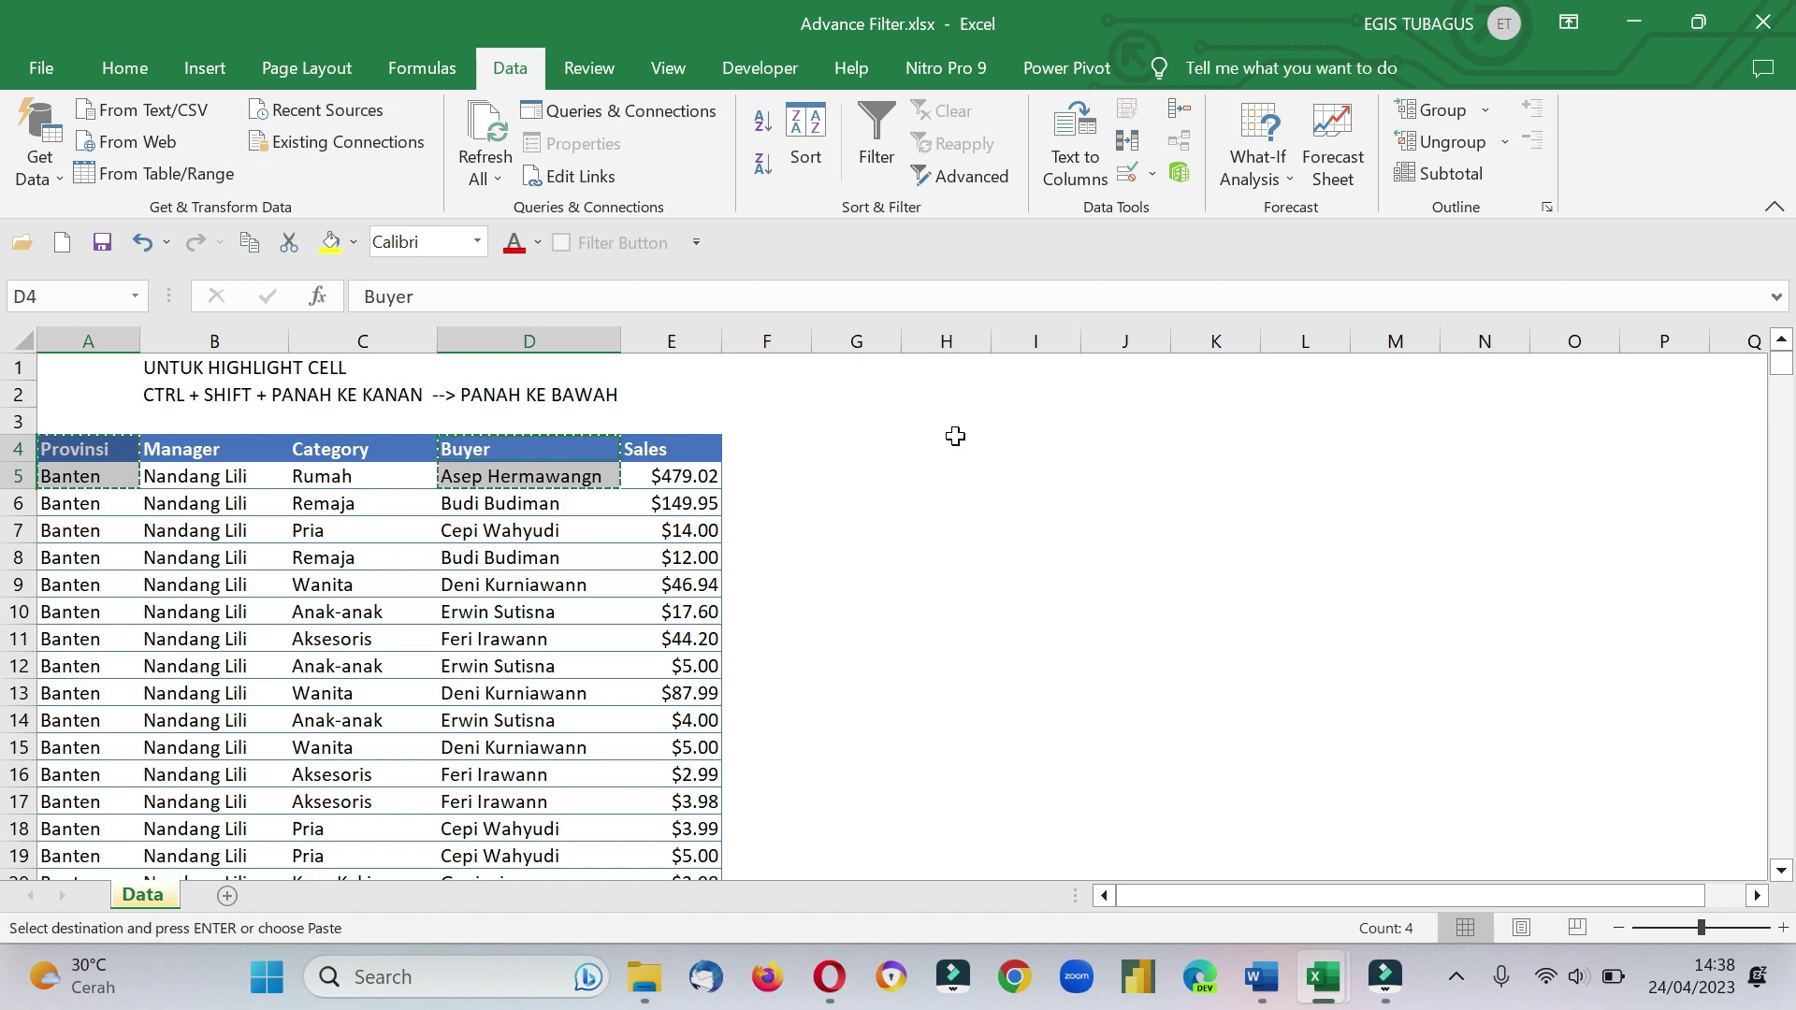
{"action": "left_click", "coordinate": [951, 440]}
{"action": "key", "text": "ctrl+v"}
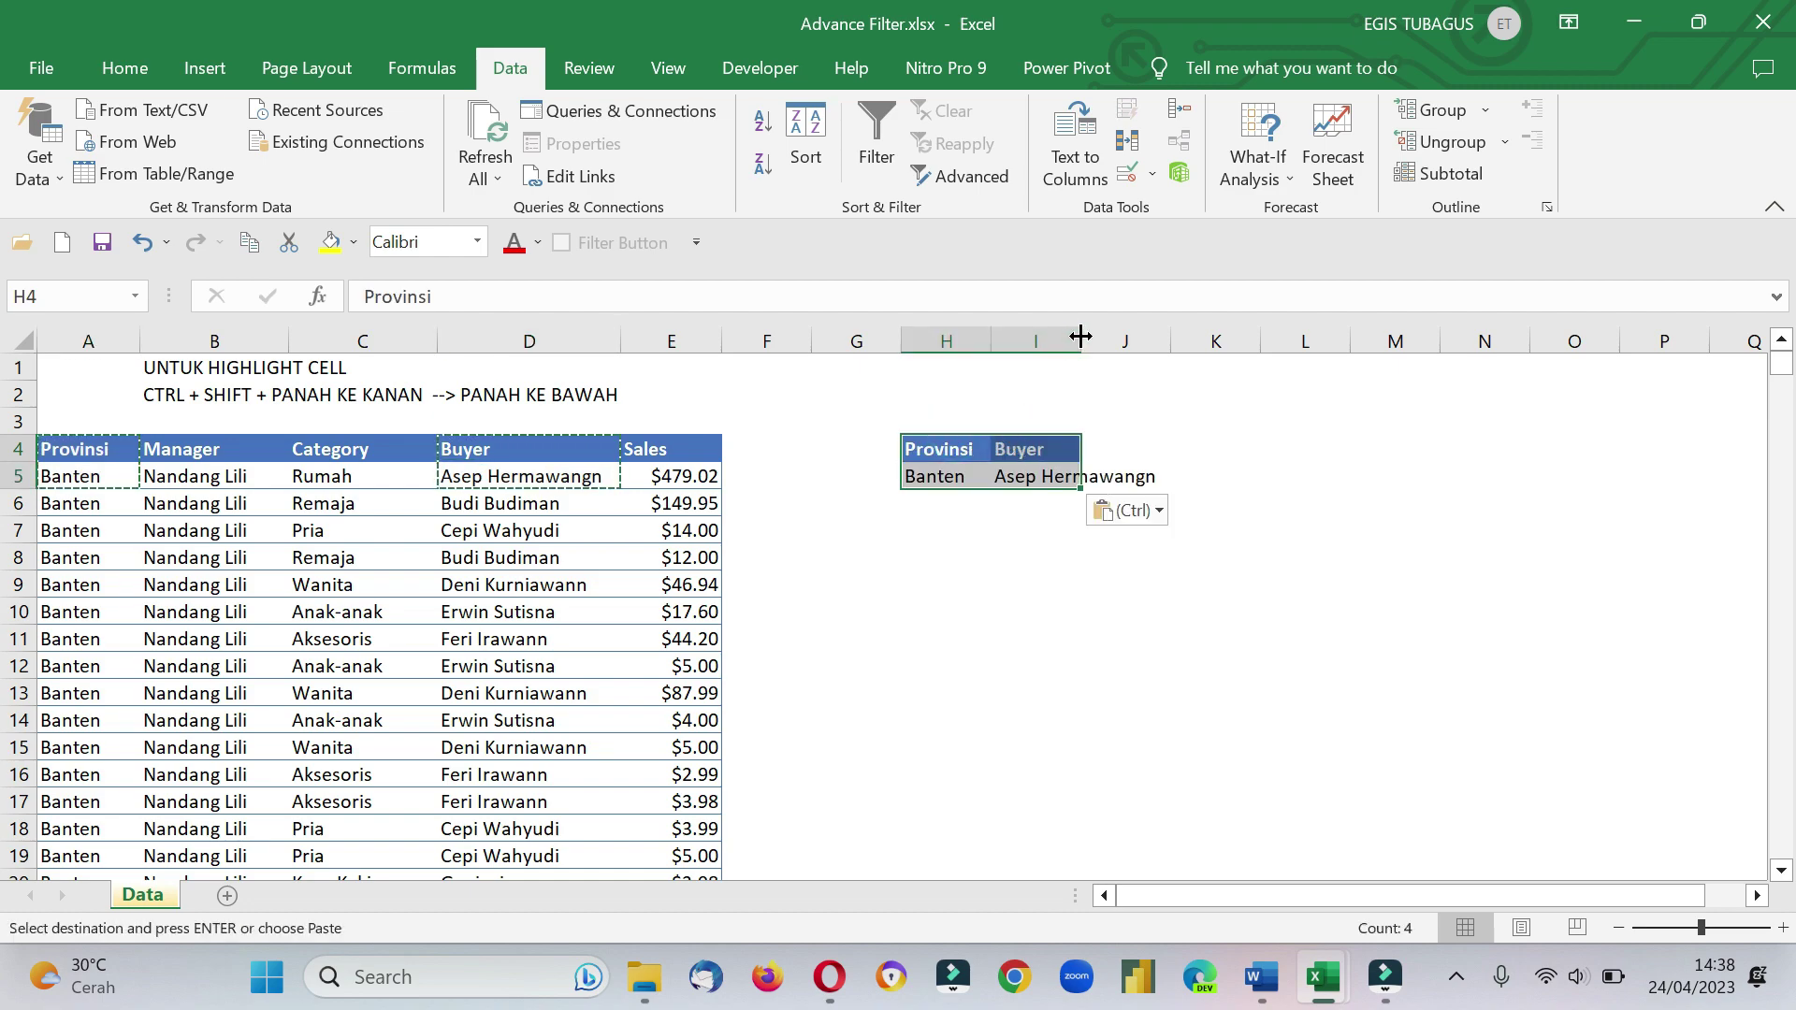
Autofit columns H and I, and clear I5 so only Banten remains as criteria.
{"action": "double_click", "coordinate": [1081, 337]}
{"action": "double_click", "coordinate": [992, 338]}
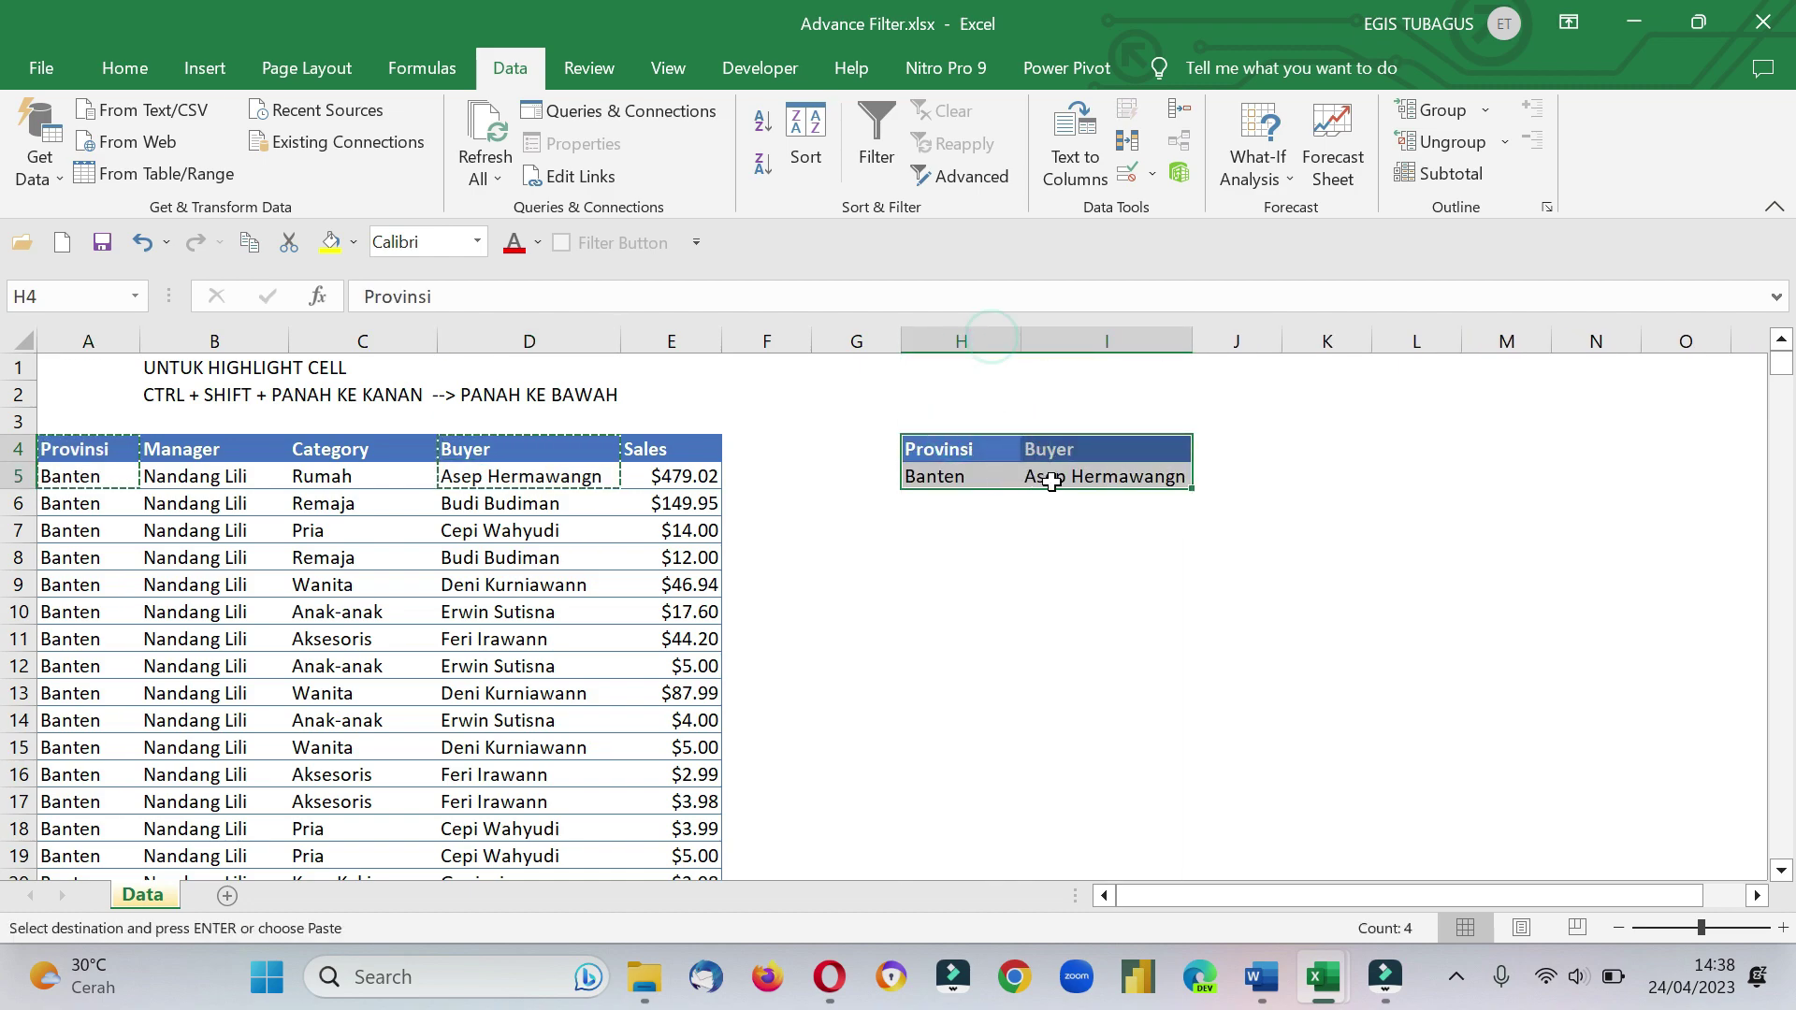
{"action": "left_click", "coordinate": [1052, 481]}
{"action": "key", "text": "Delete"}
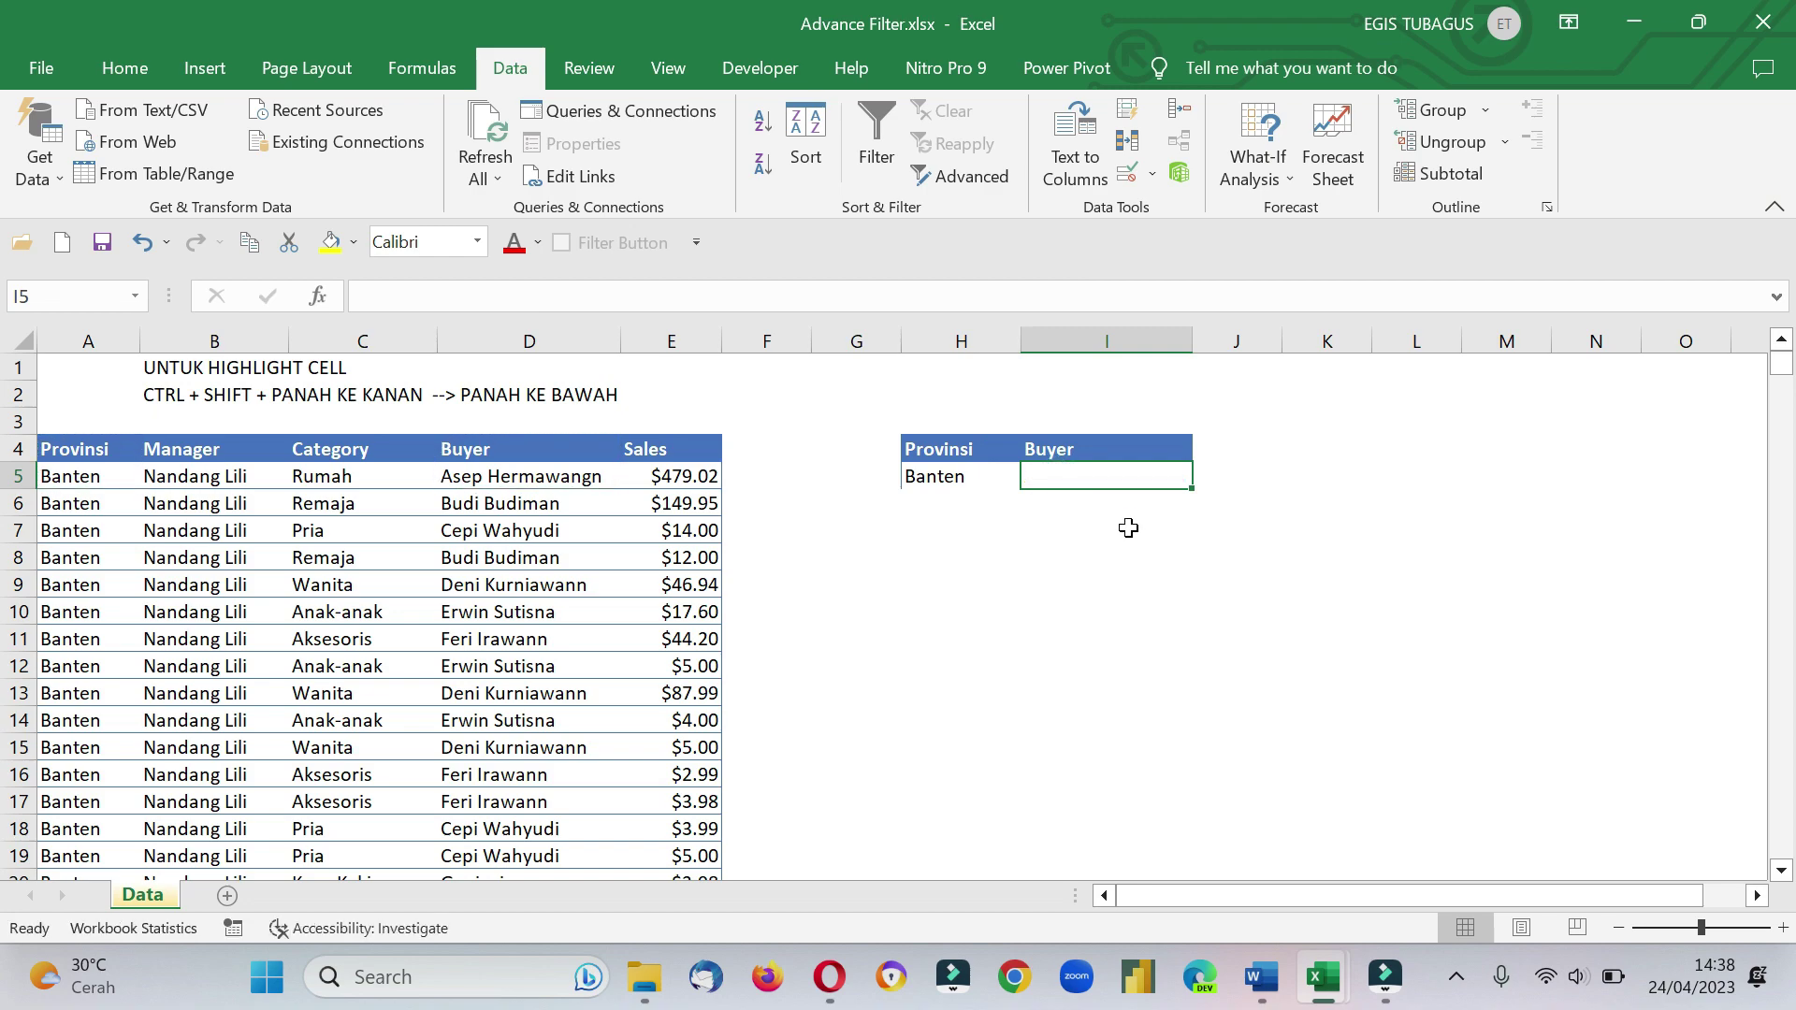
{"action": "left_click", "coordinate": [537, 510]}
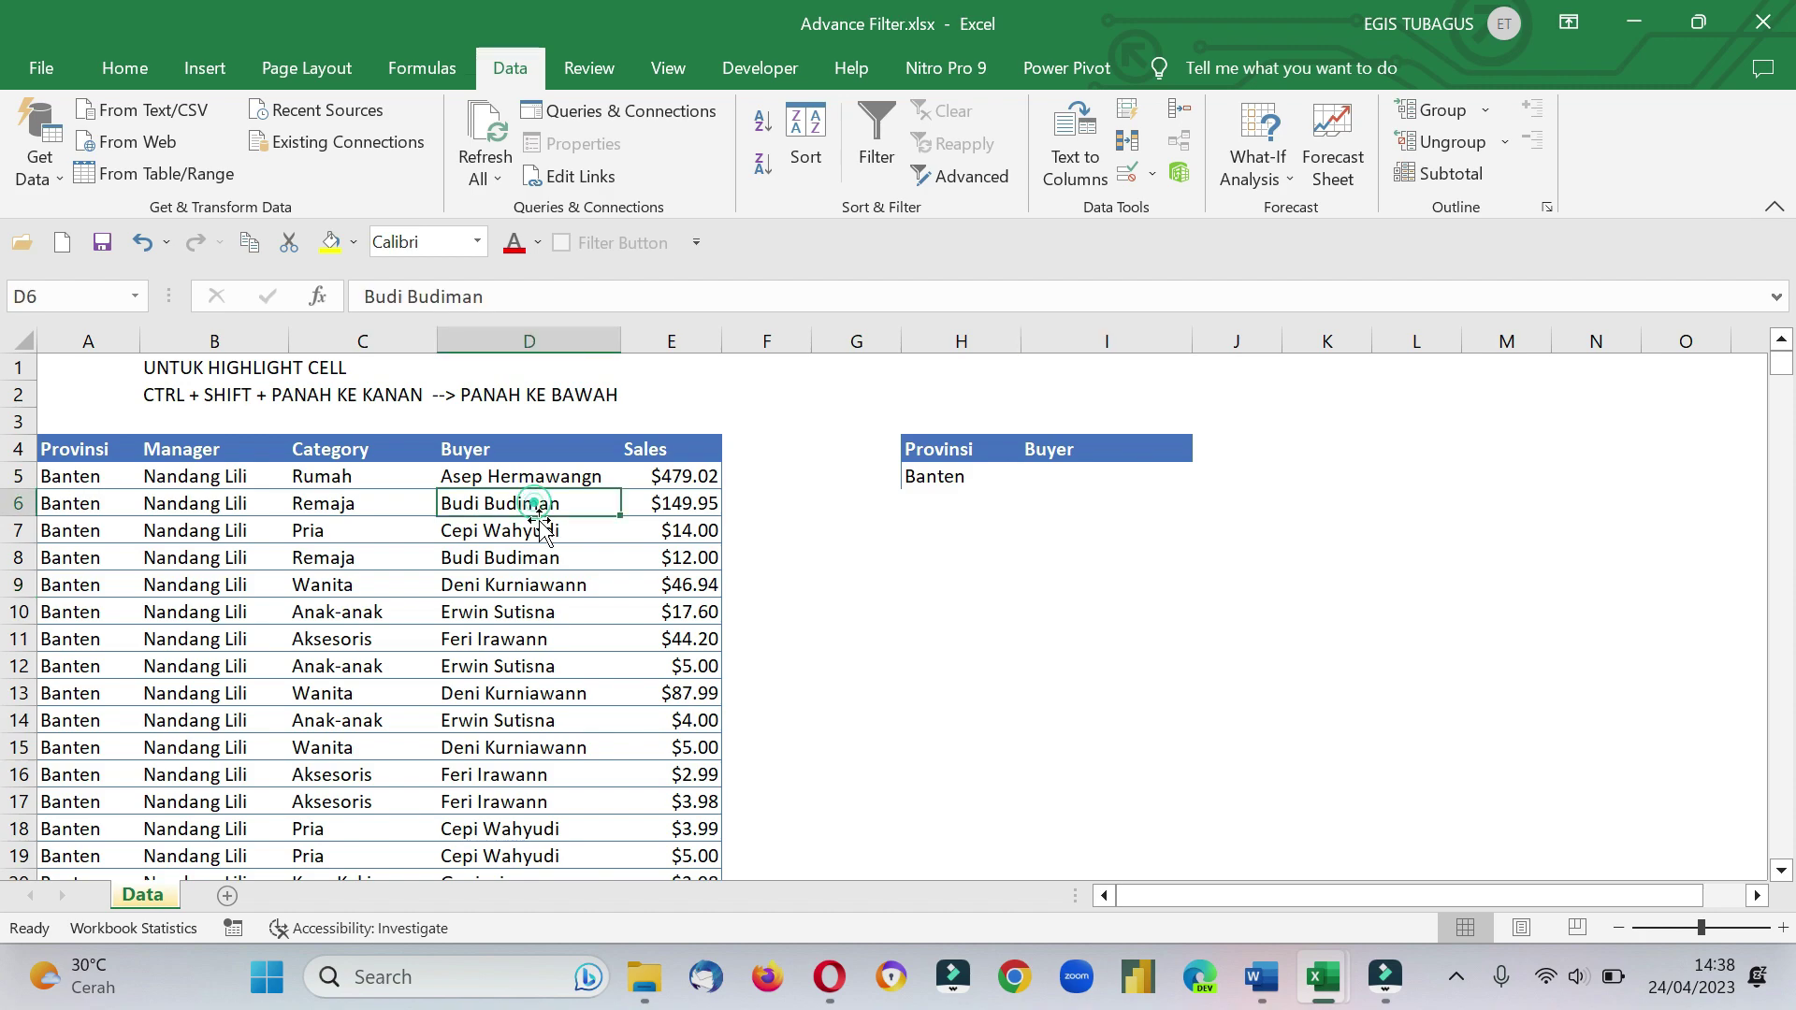
{"action": "left_click", "coordinate": [968, 176]}
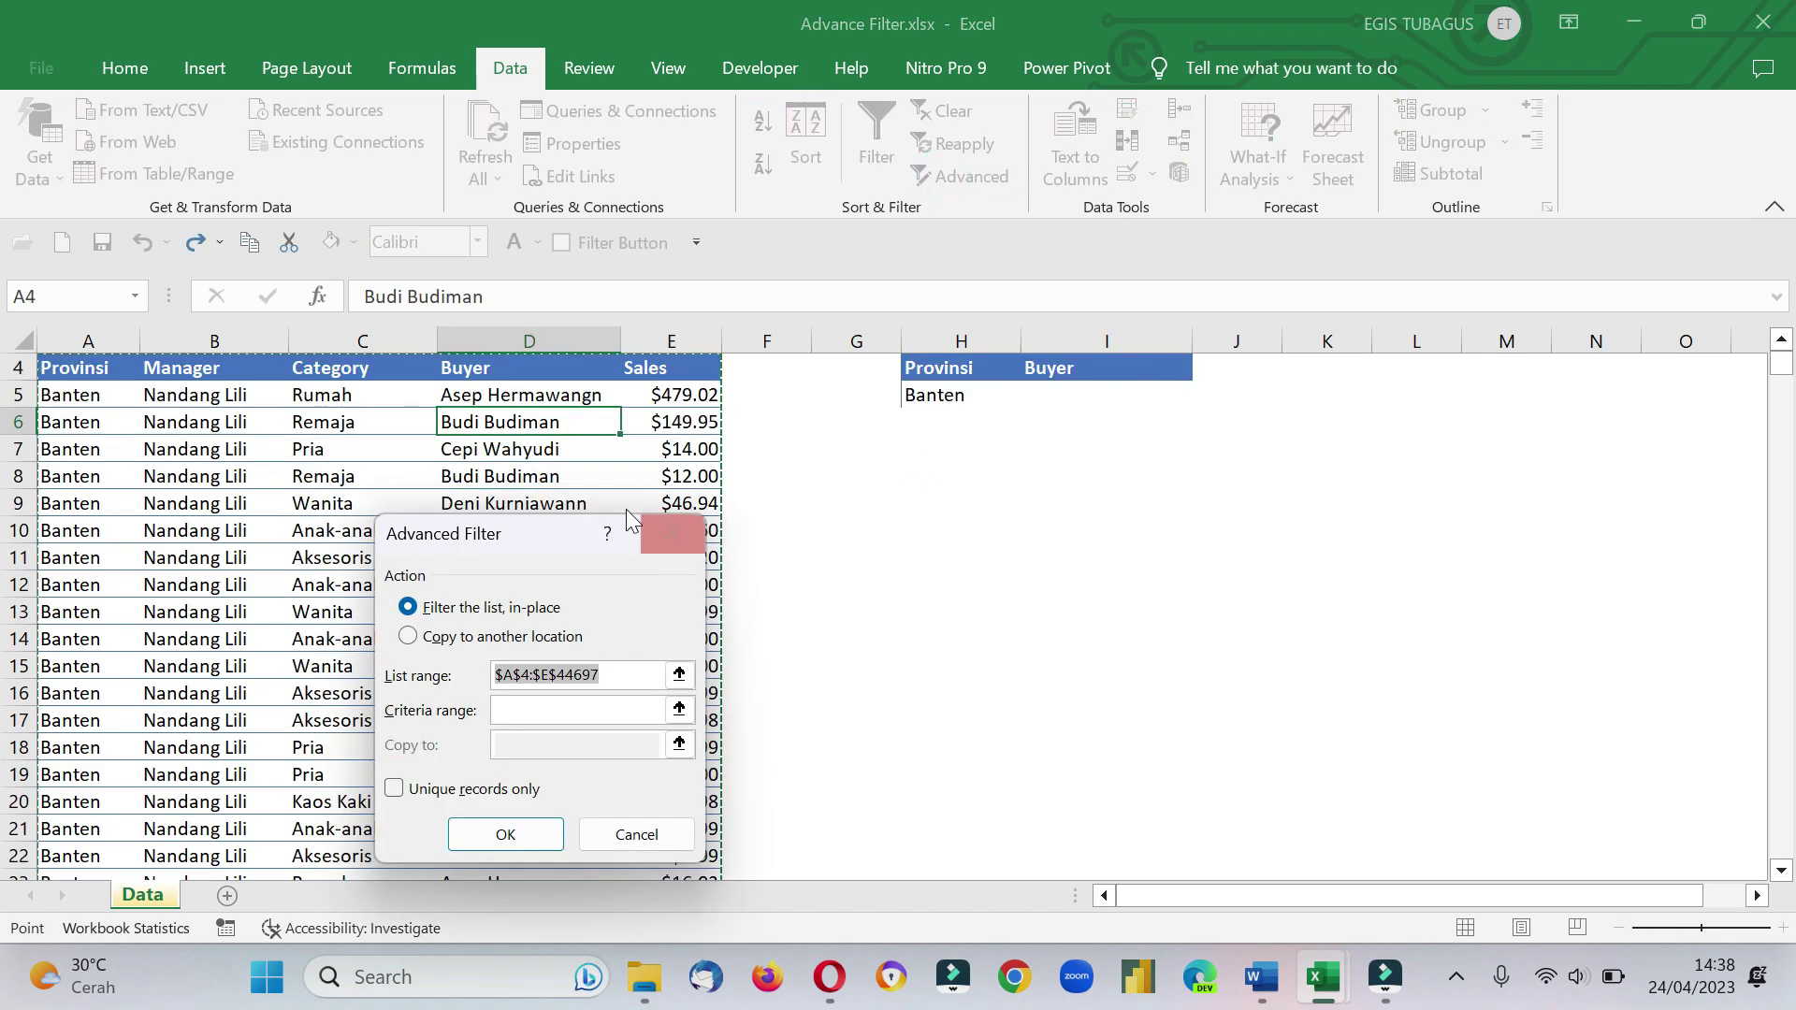
Run Advanced Filter with criteria range H4:I5, copying matching rows to H8.
{"action": "left_click", "coordinate": [678, 709]}
{"action": "left_click_drag", "start_coordinate": [973, 365], "coordinate": [1116, 399]}
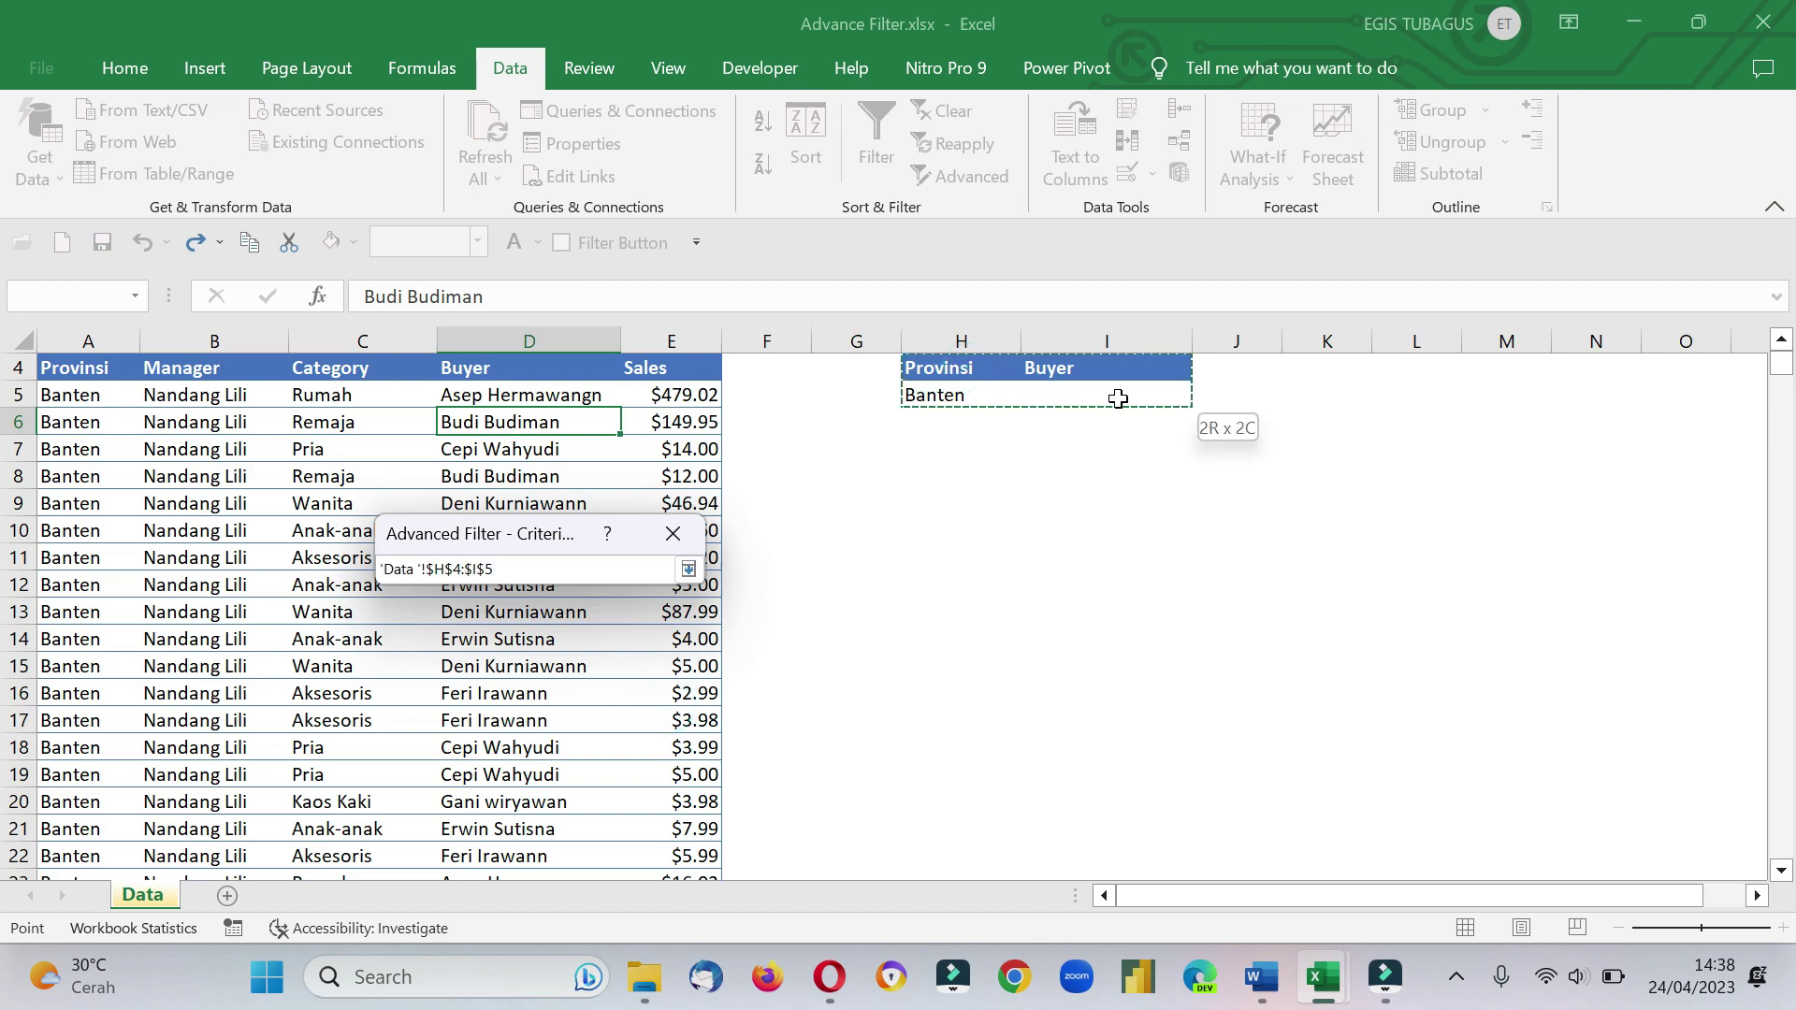
{"action": "key", "text": "Return"}
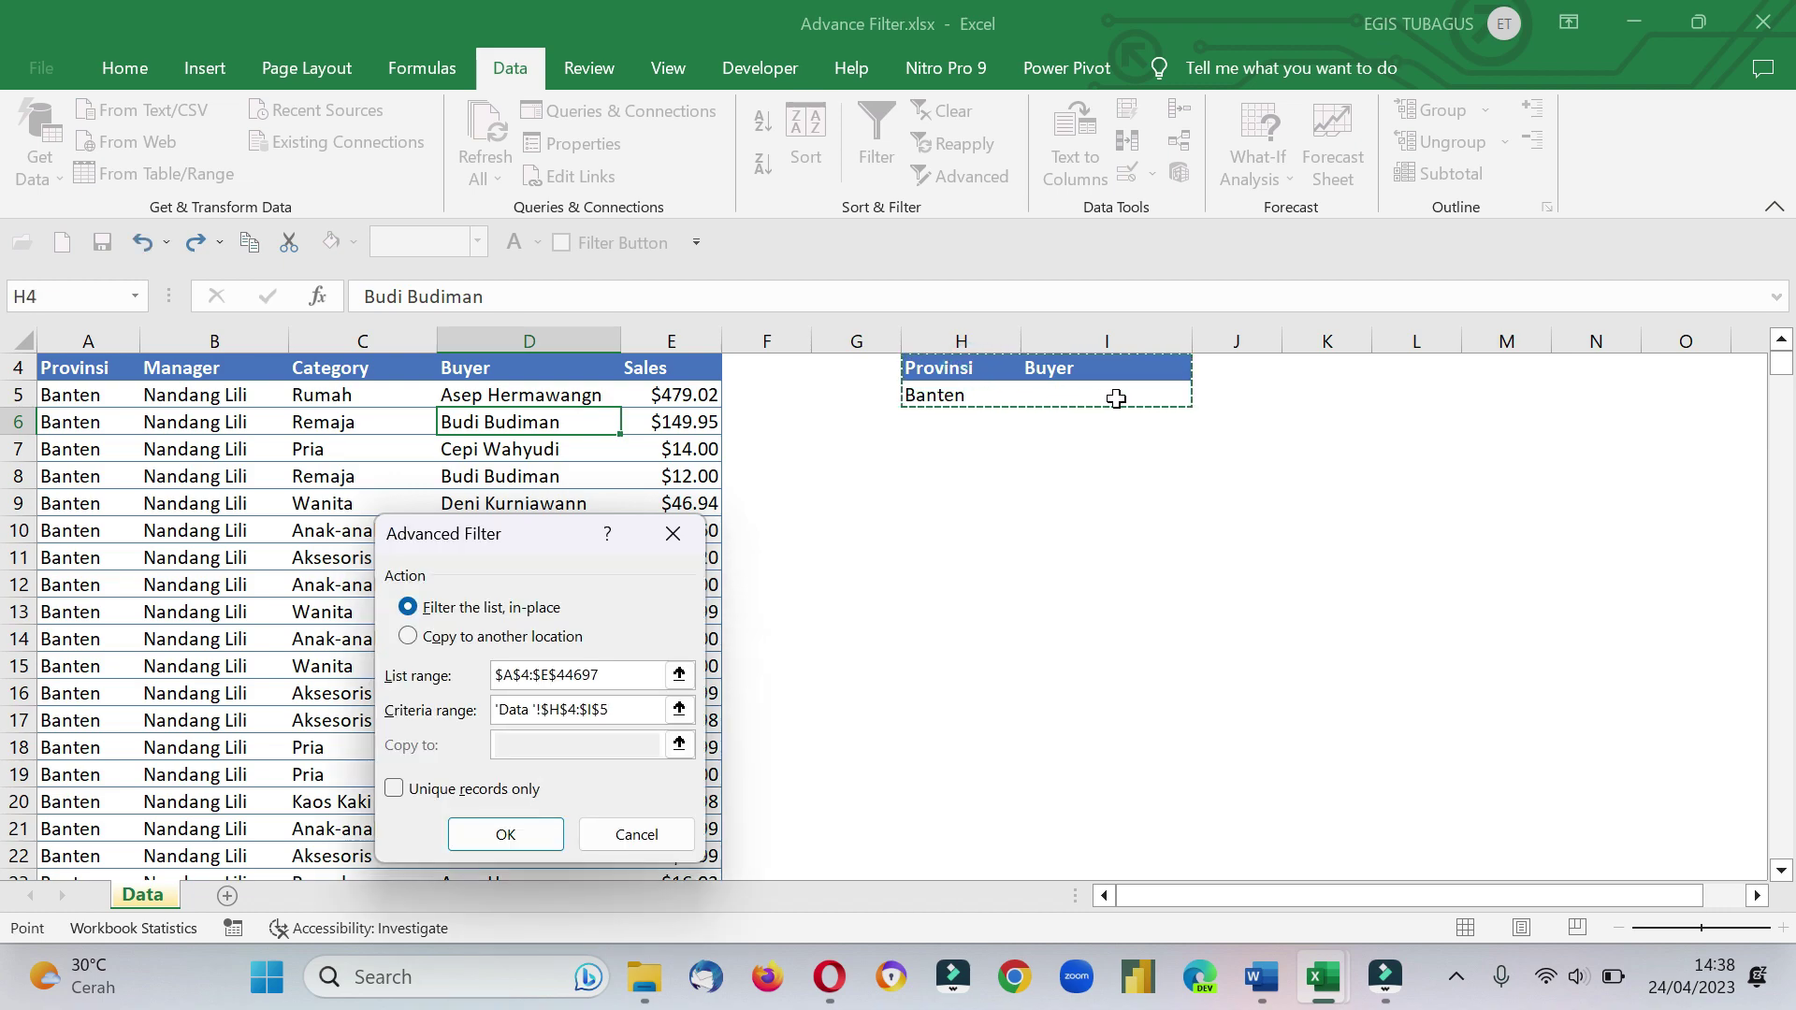
{"action": "left_click", "coordinate": [409, 637]}
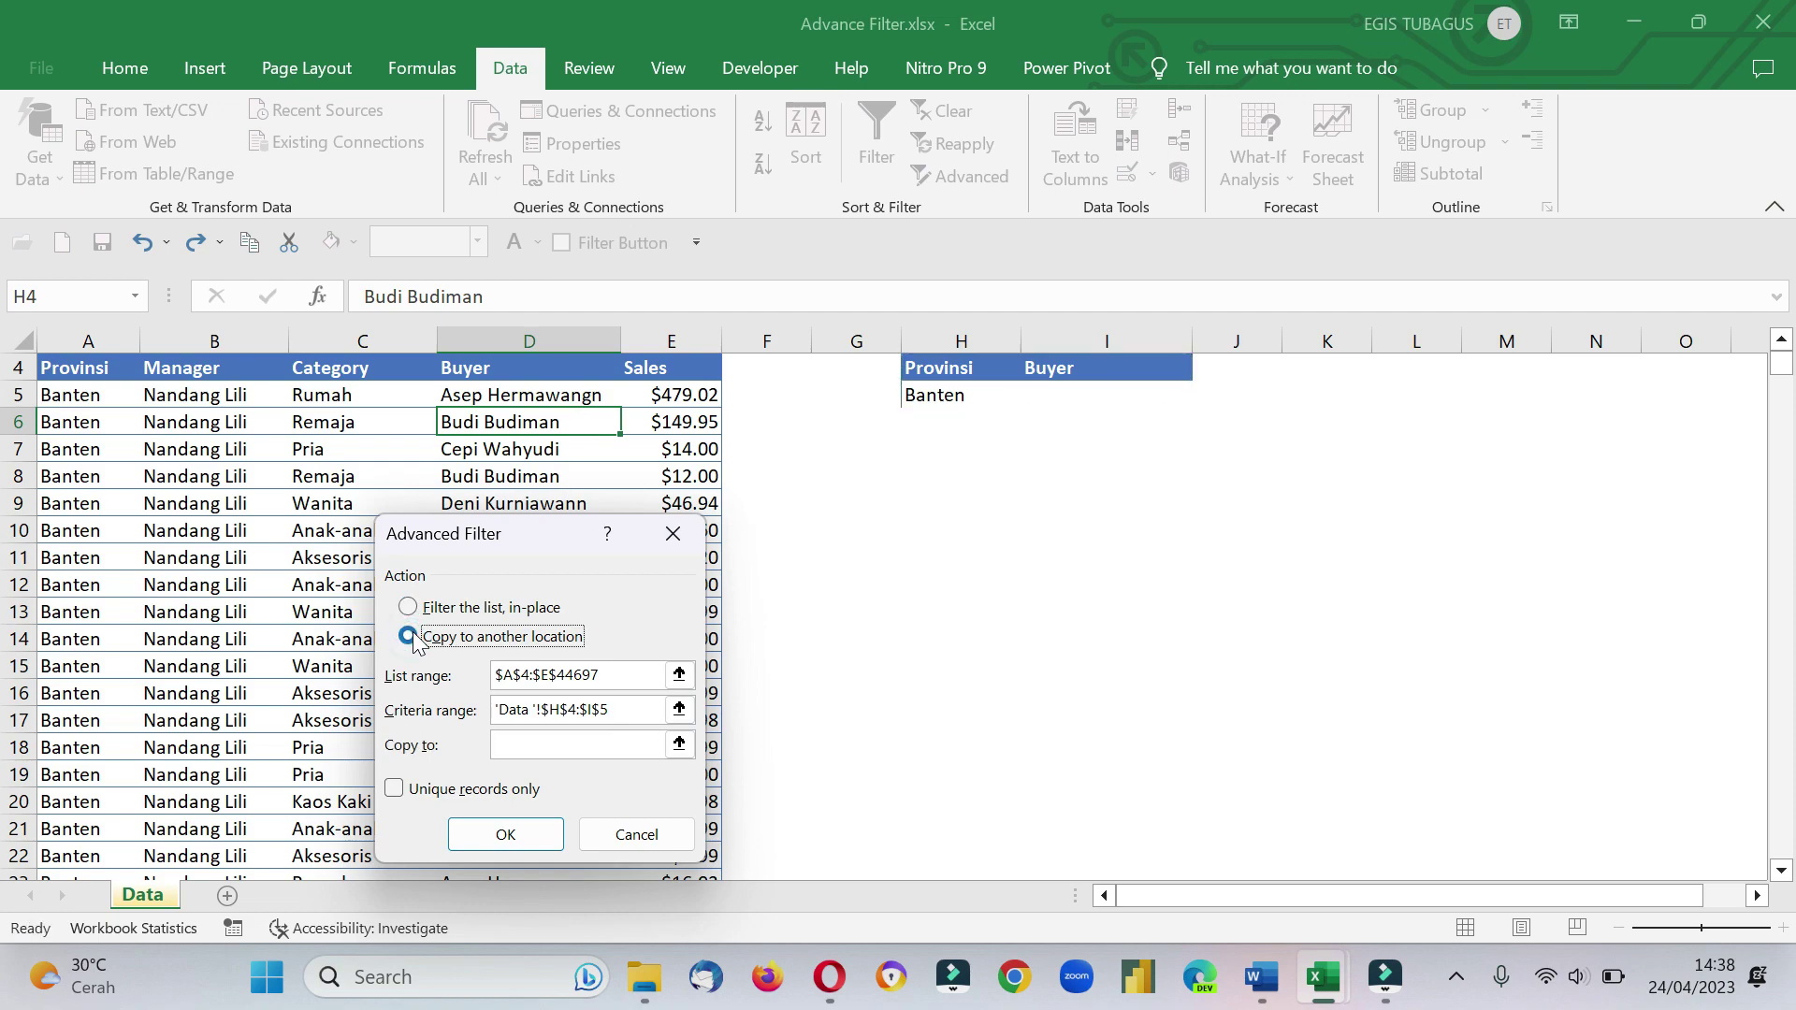
{"action": "left_click", "coordinate": [680, 745]}
{"action": "left_click", "coordinate": [939, 475]}
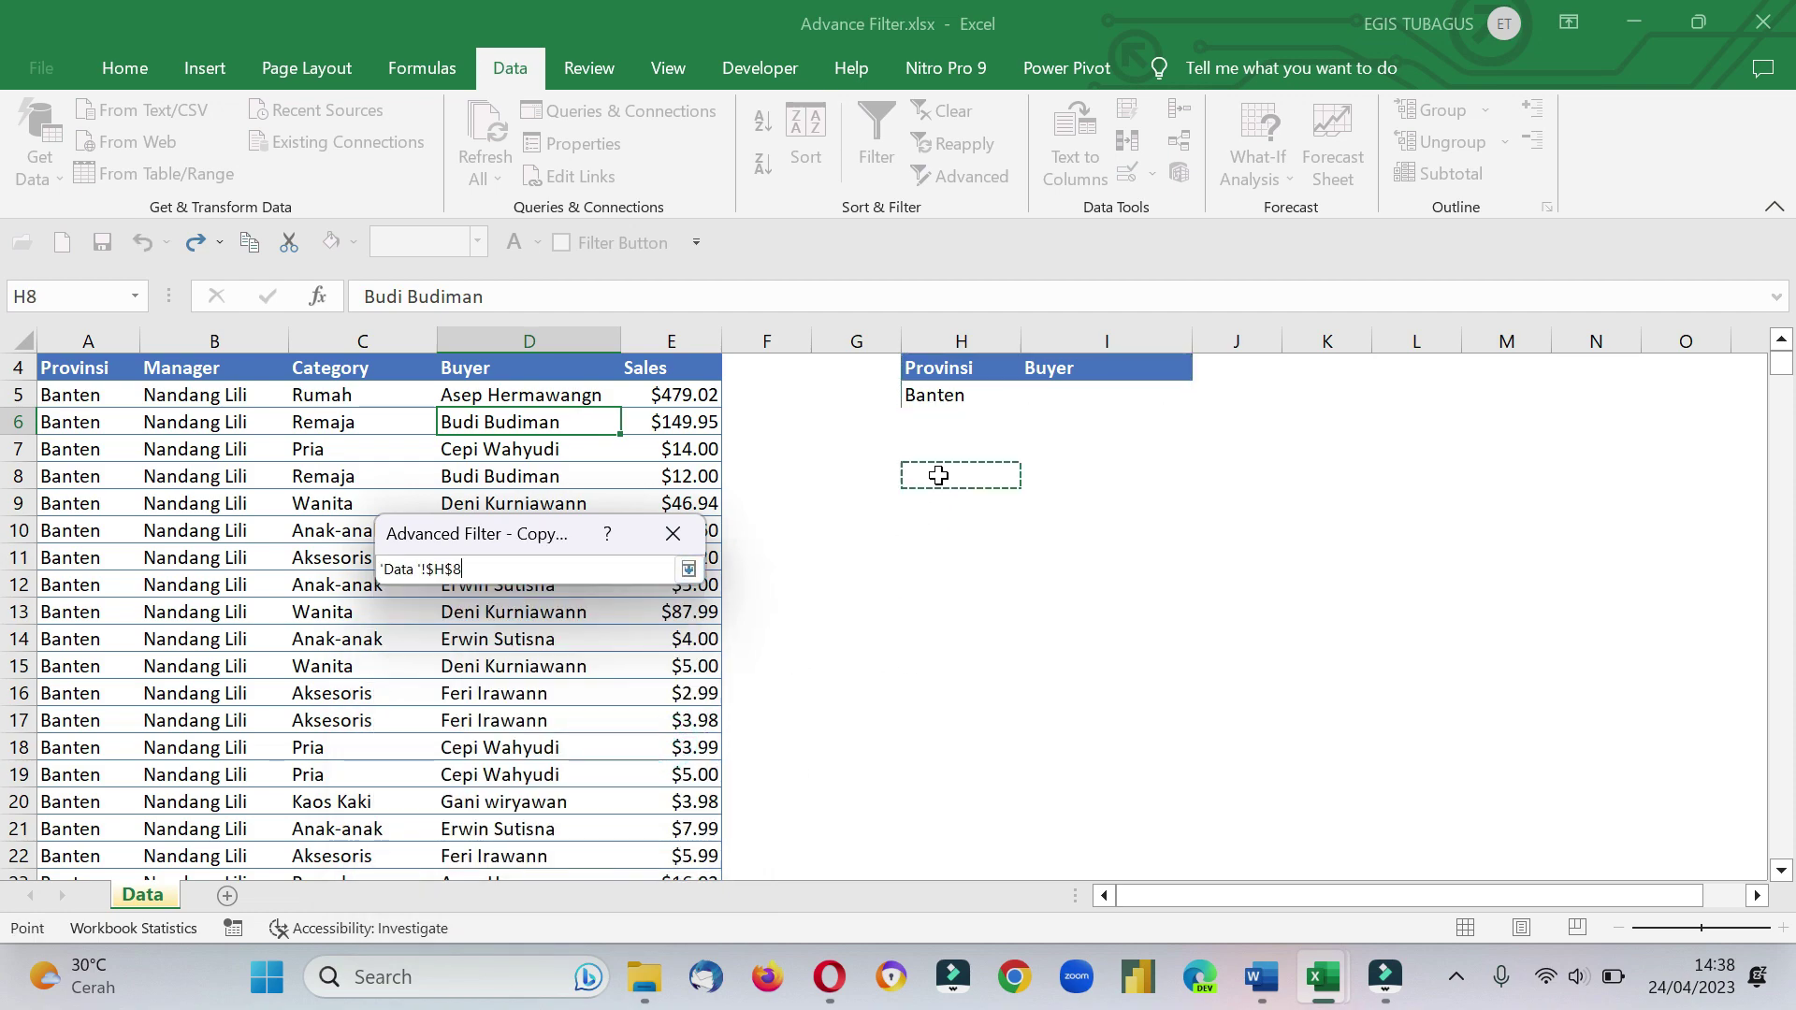
{"action": "key", "text": "Return"}
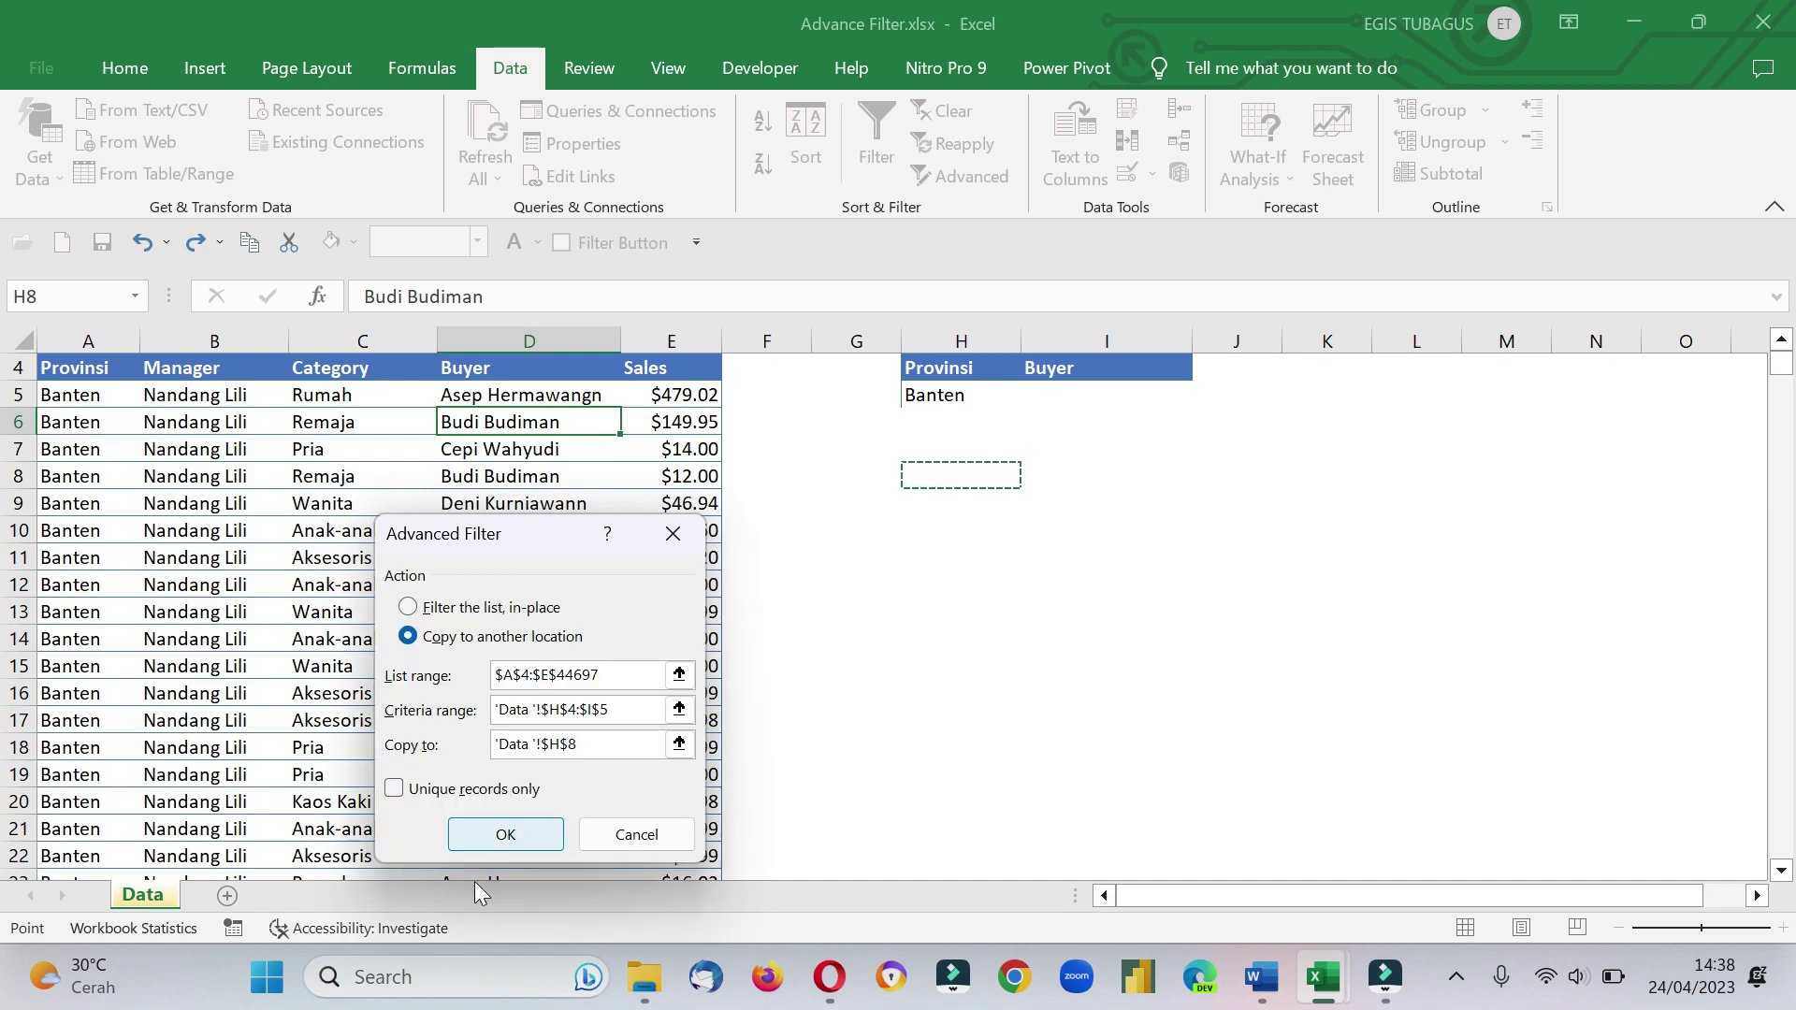
{"action": "left_click", "coordinate": [505, 835]}
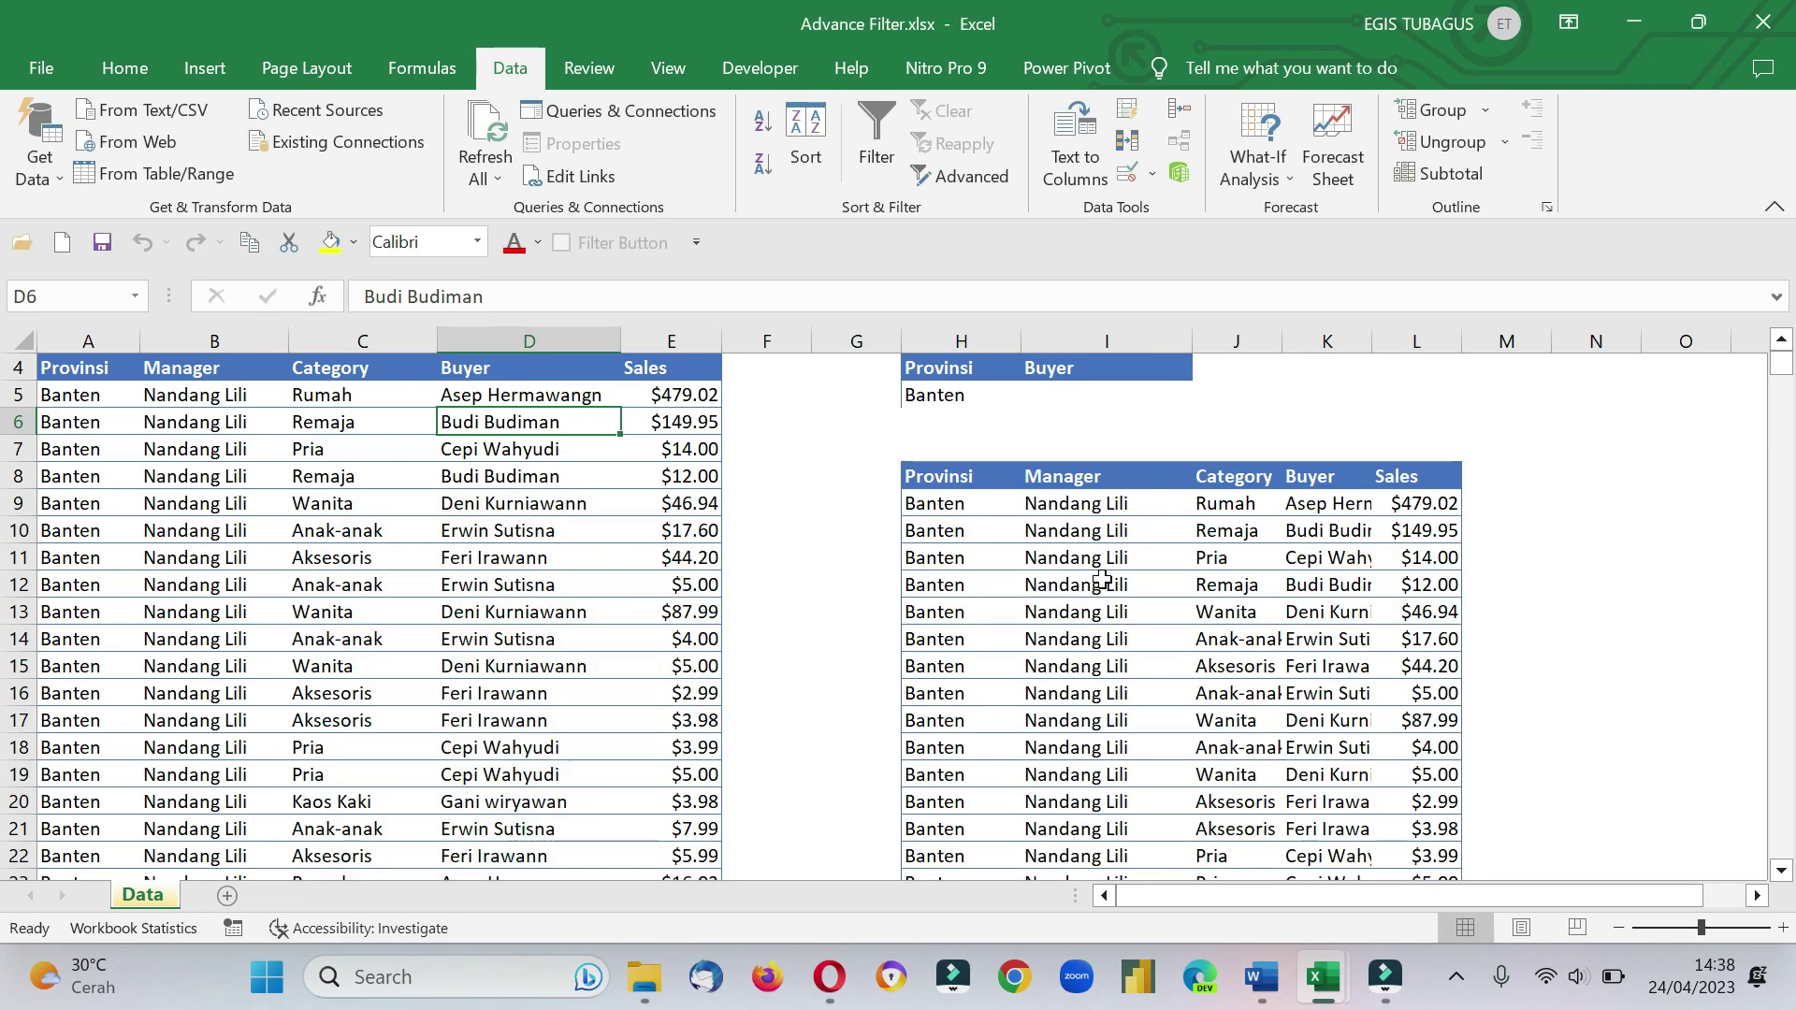
{"action": "left_click", "coordinate": [1104, 582]}
{"action": "scroll", "coordinate": [1135, 697], "scroll_direction": "up", "scroll_amount": 1}
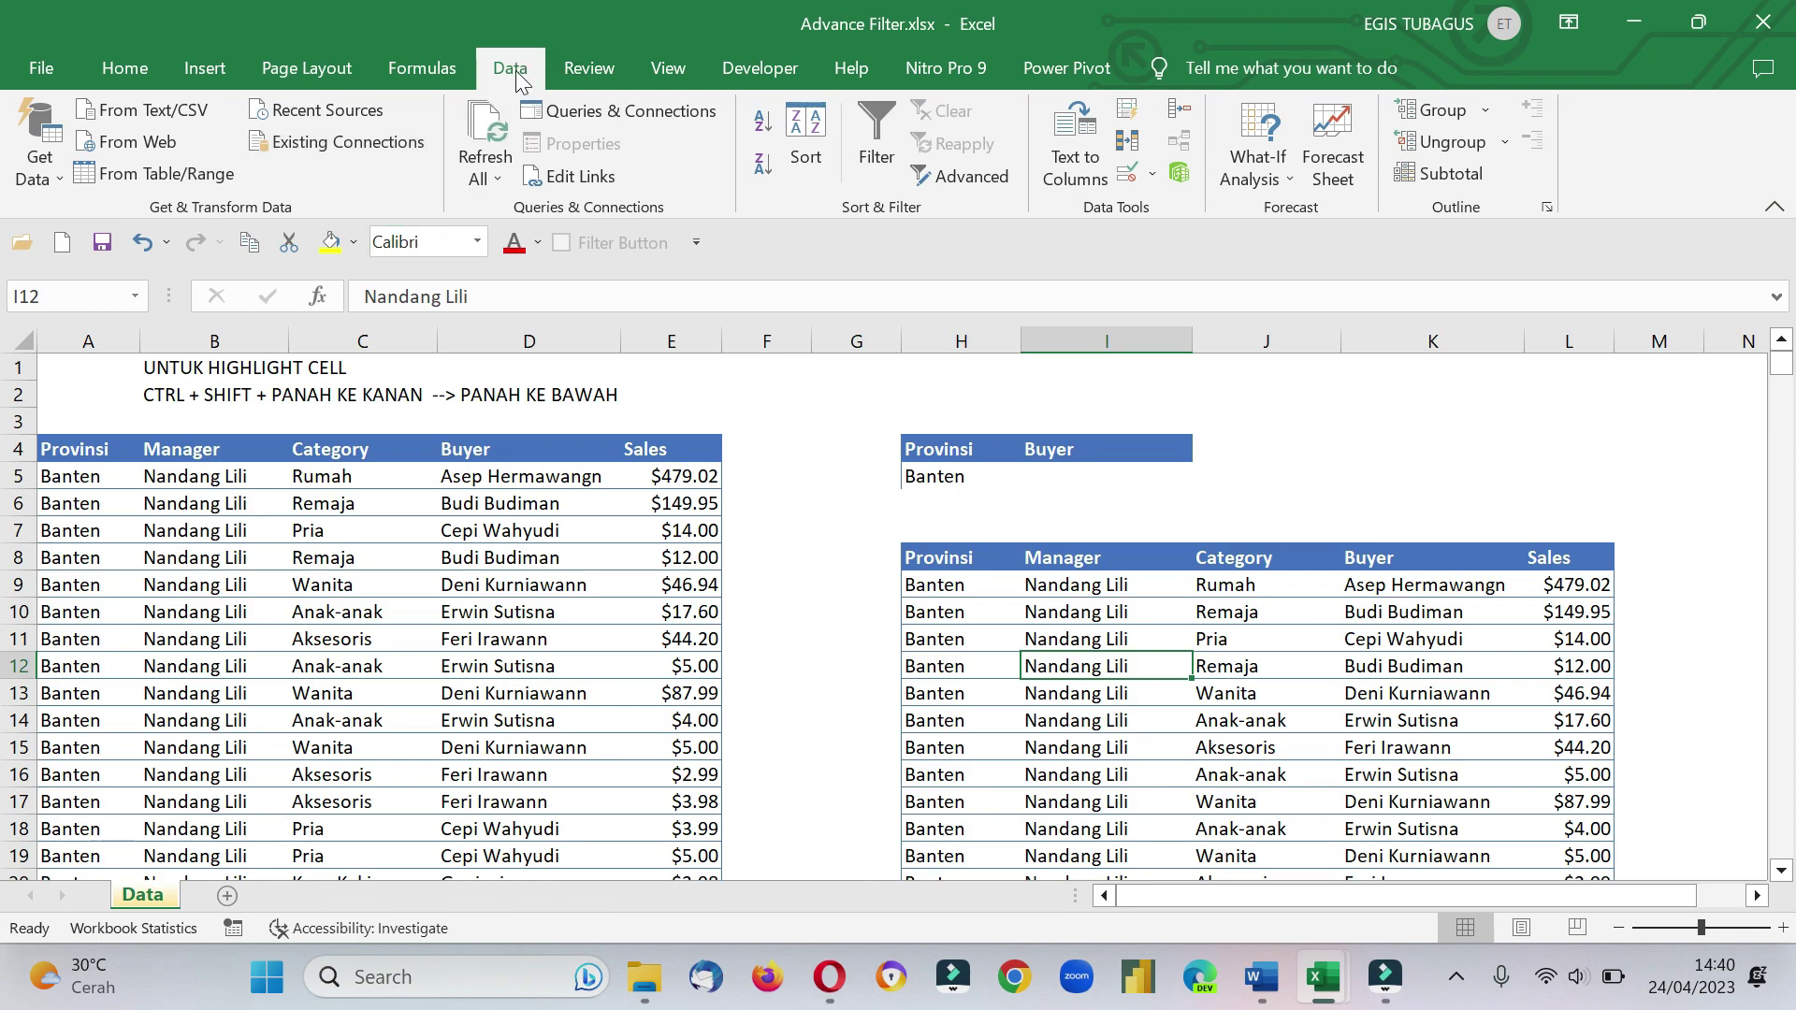
Remove duplicates comparing only Provinsi and Manager, then select the five remaining managers in I9:I13.
{"action": "left_click", "coordinate": [1136, 145]}
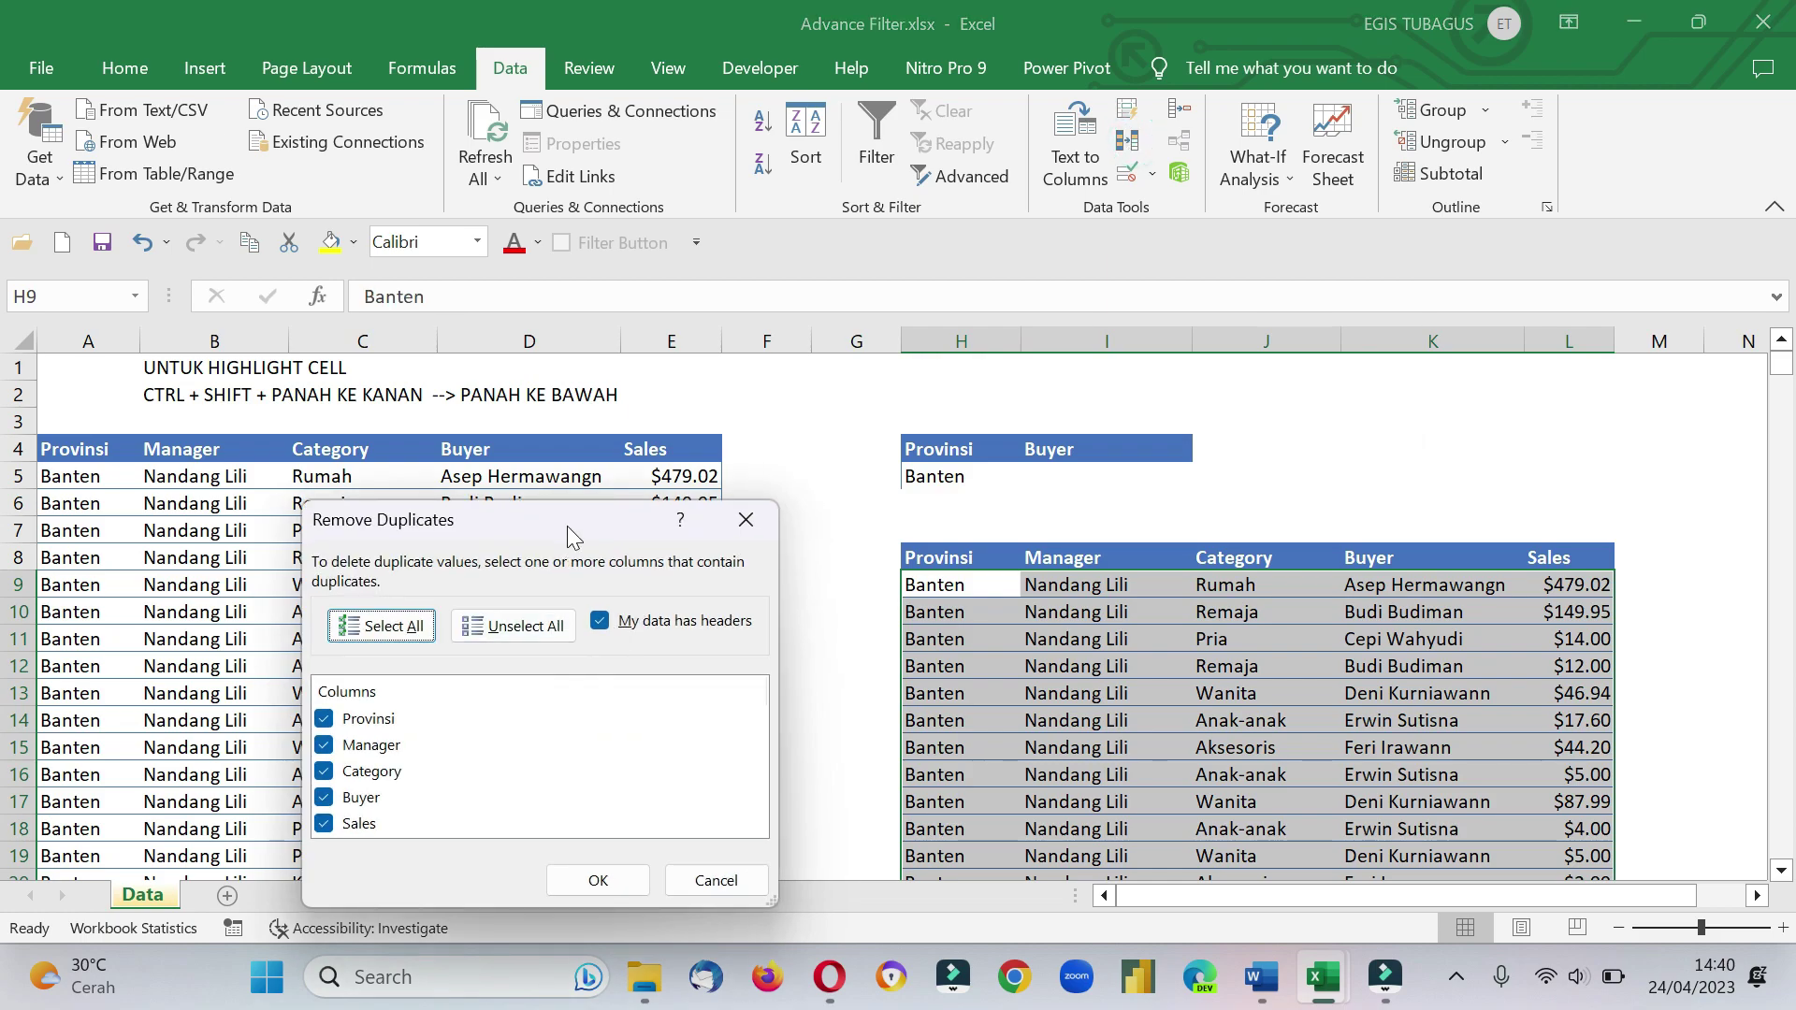
{"action": "left_click_drag", "start_coordinate": [567, 526], "coordinate": [688, 252]}
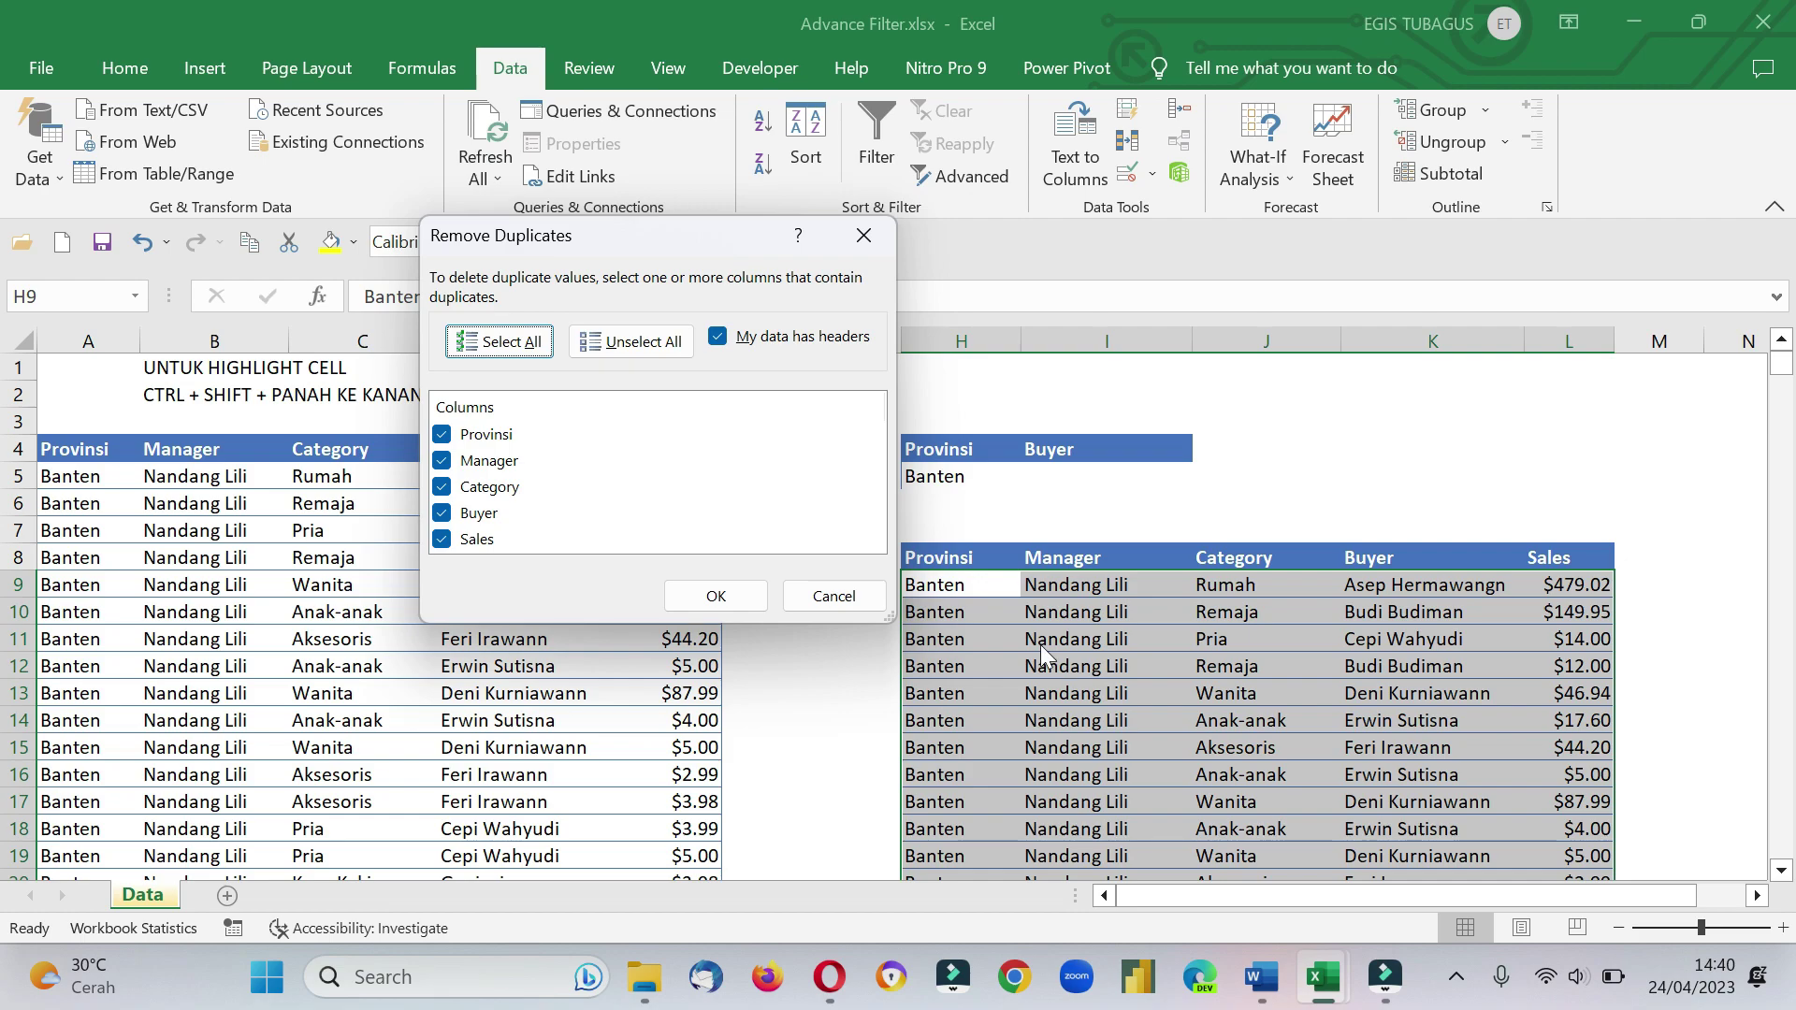
{"action": "left_click", "coordinate": [632, 341]}
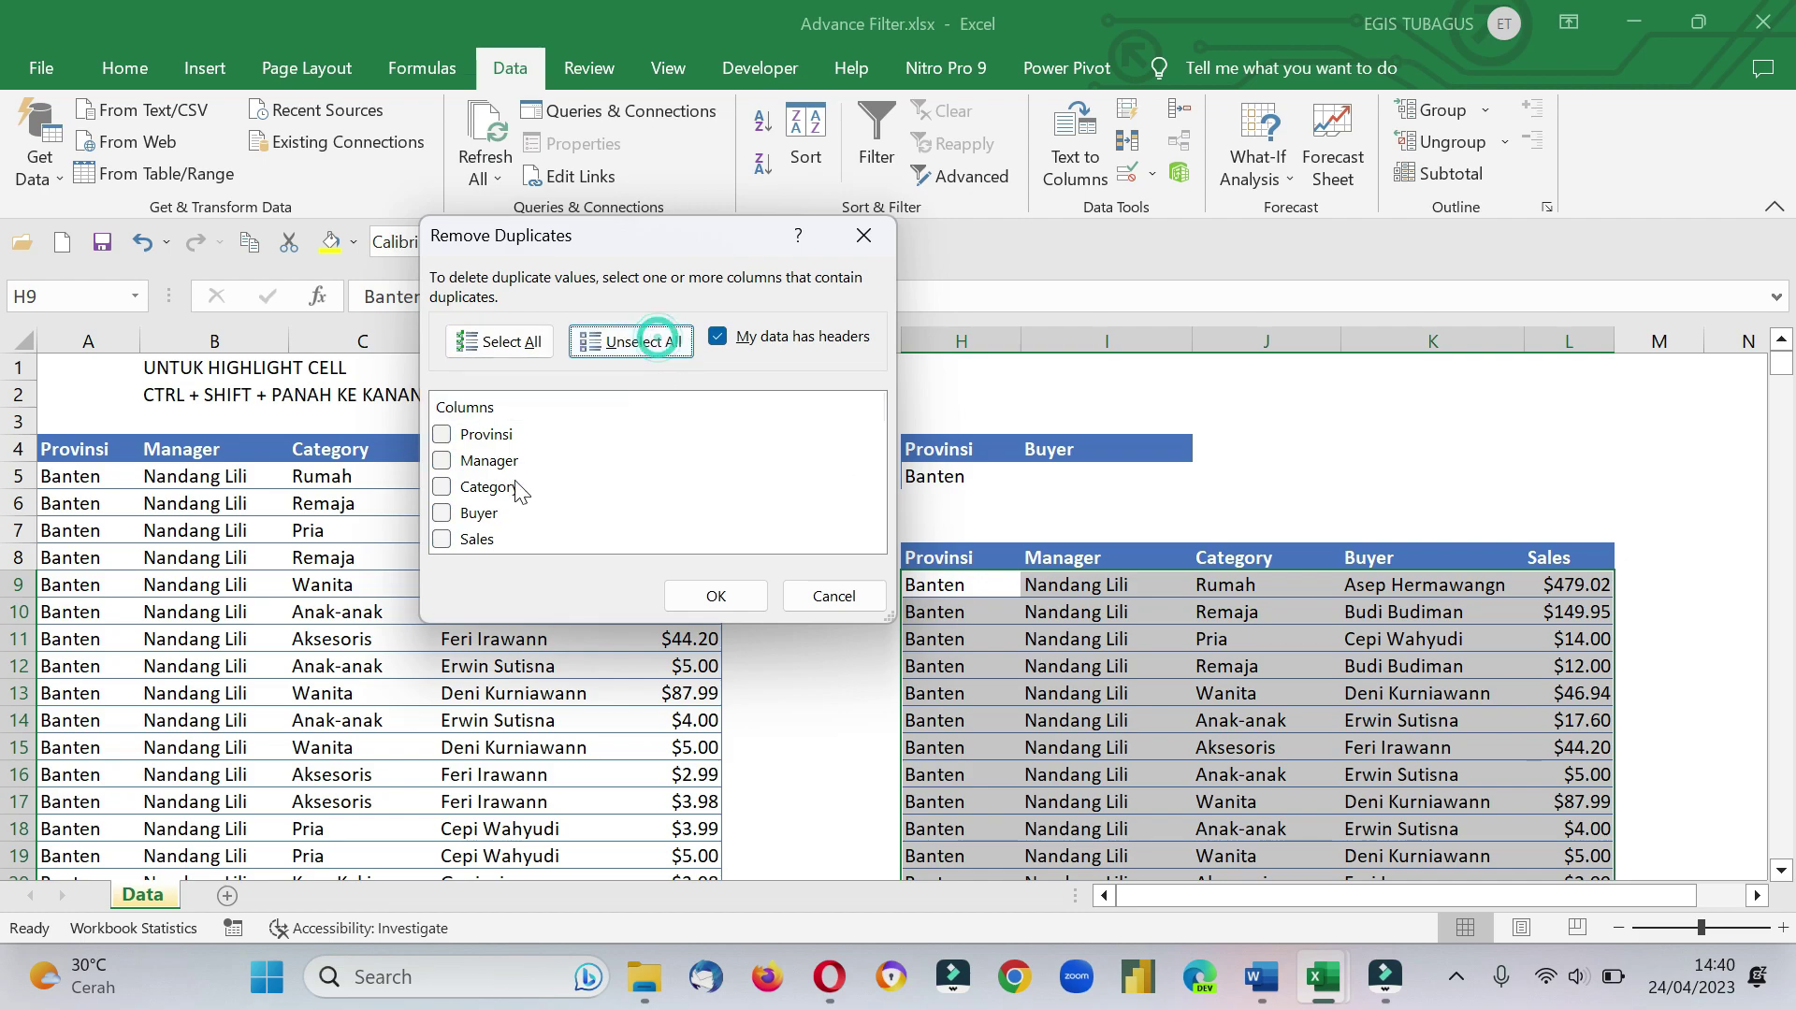
{"action": "left_click", "coordinate": [443, 435]}
{"action": "left_click", "coordinate": [443, 461]}
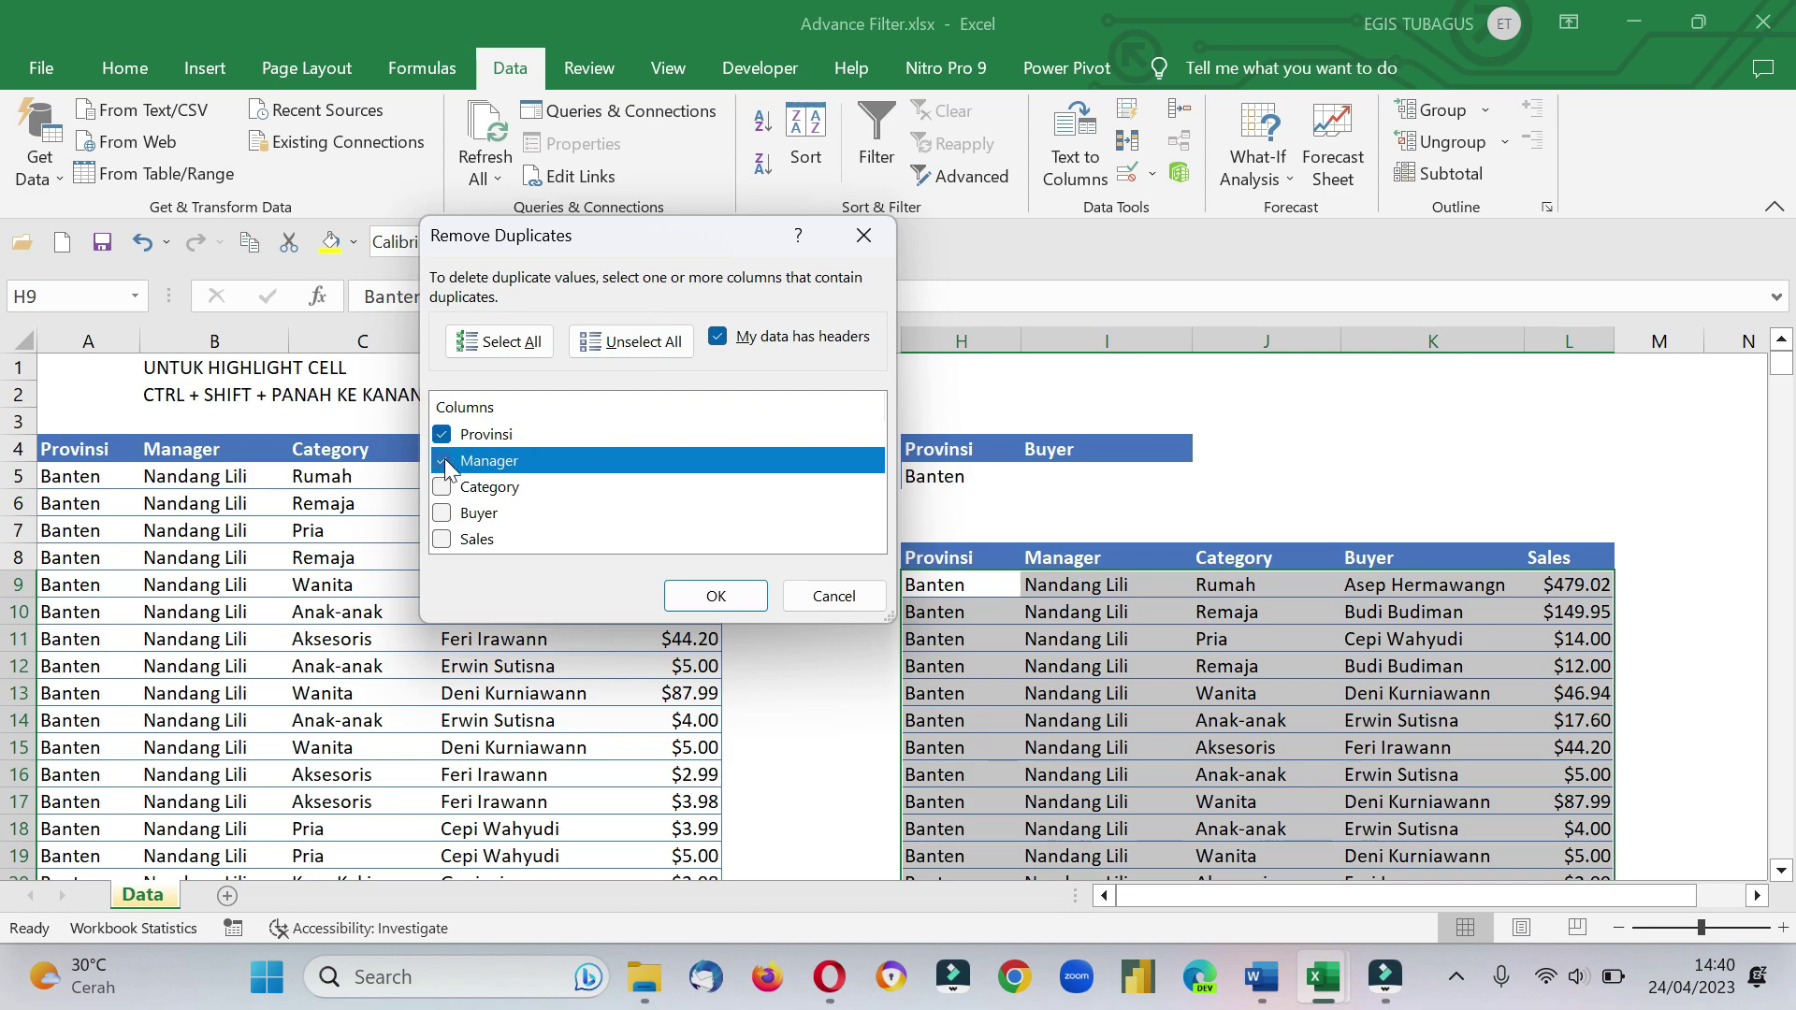
{"action": "left_click", "coordinate": [715, 596]}
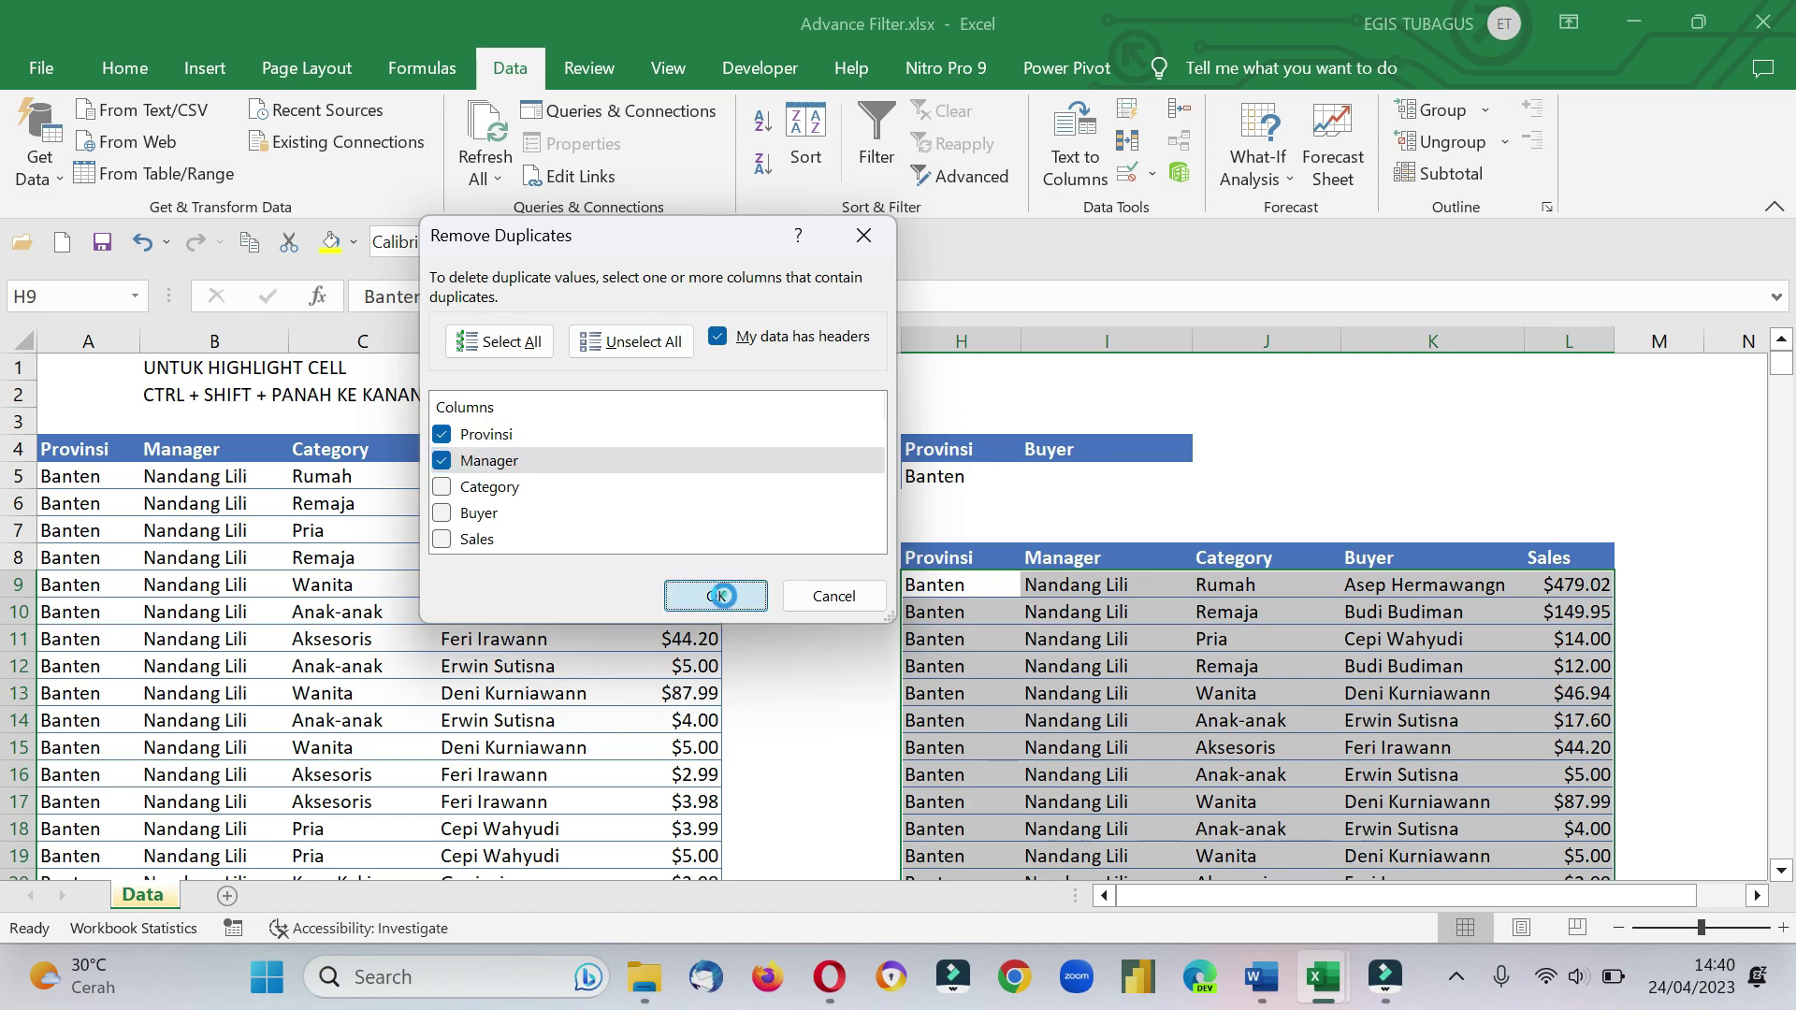
{"action": "left_click", "coordinate": [909, 562]}
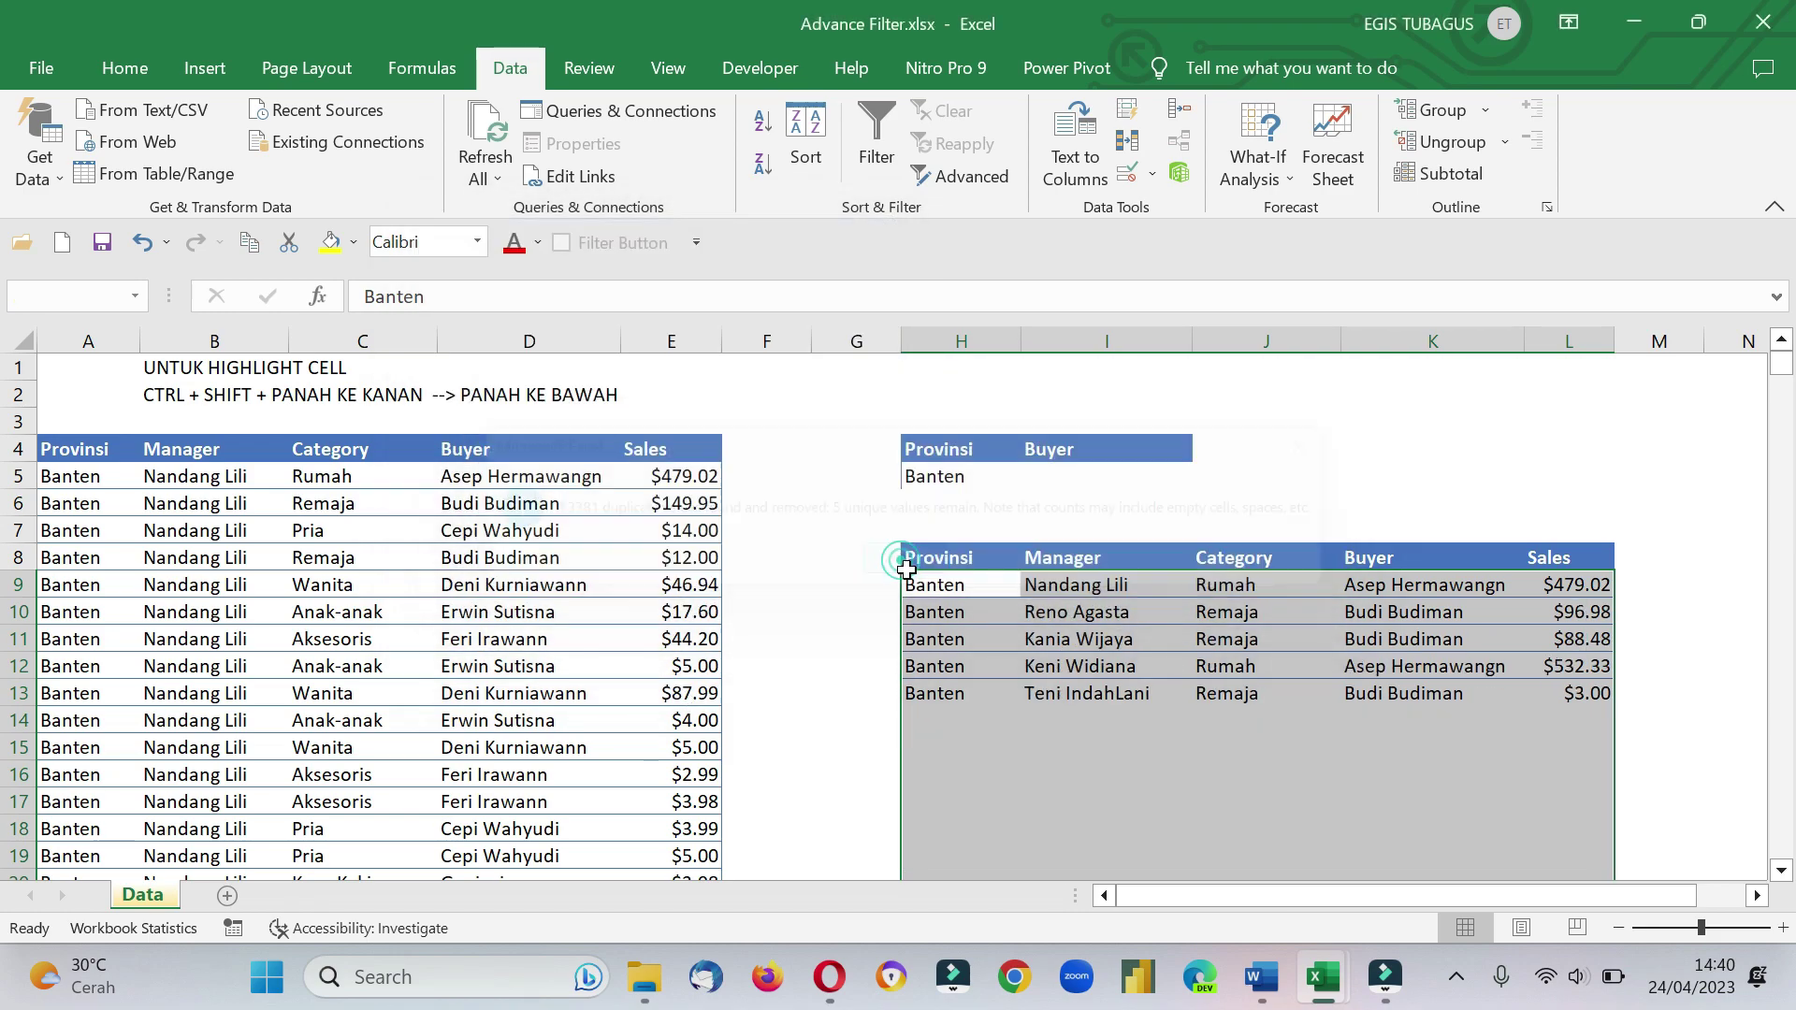
{"action": "left_click", "coordinate": [1058, 586]}
{"action": "left_click_drag", "start_coordinate": [1058, 585], "coordinate": [1096, 694]}
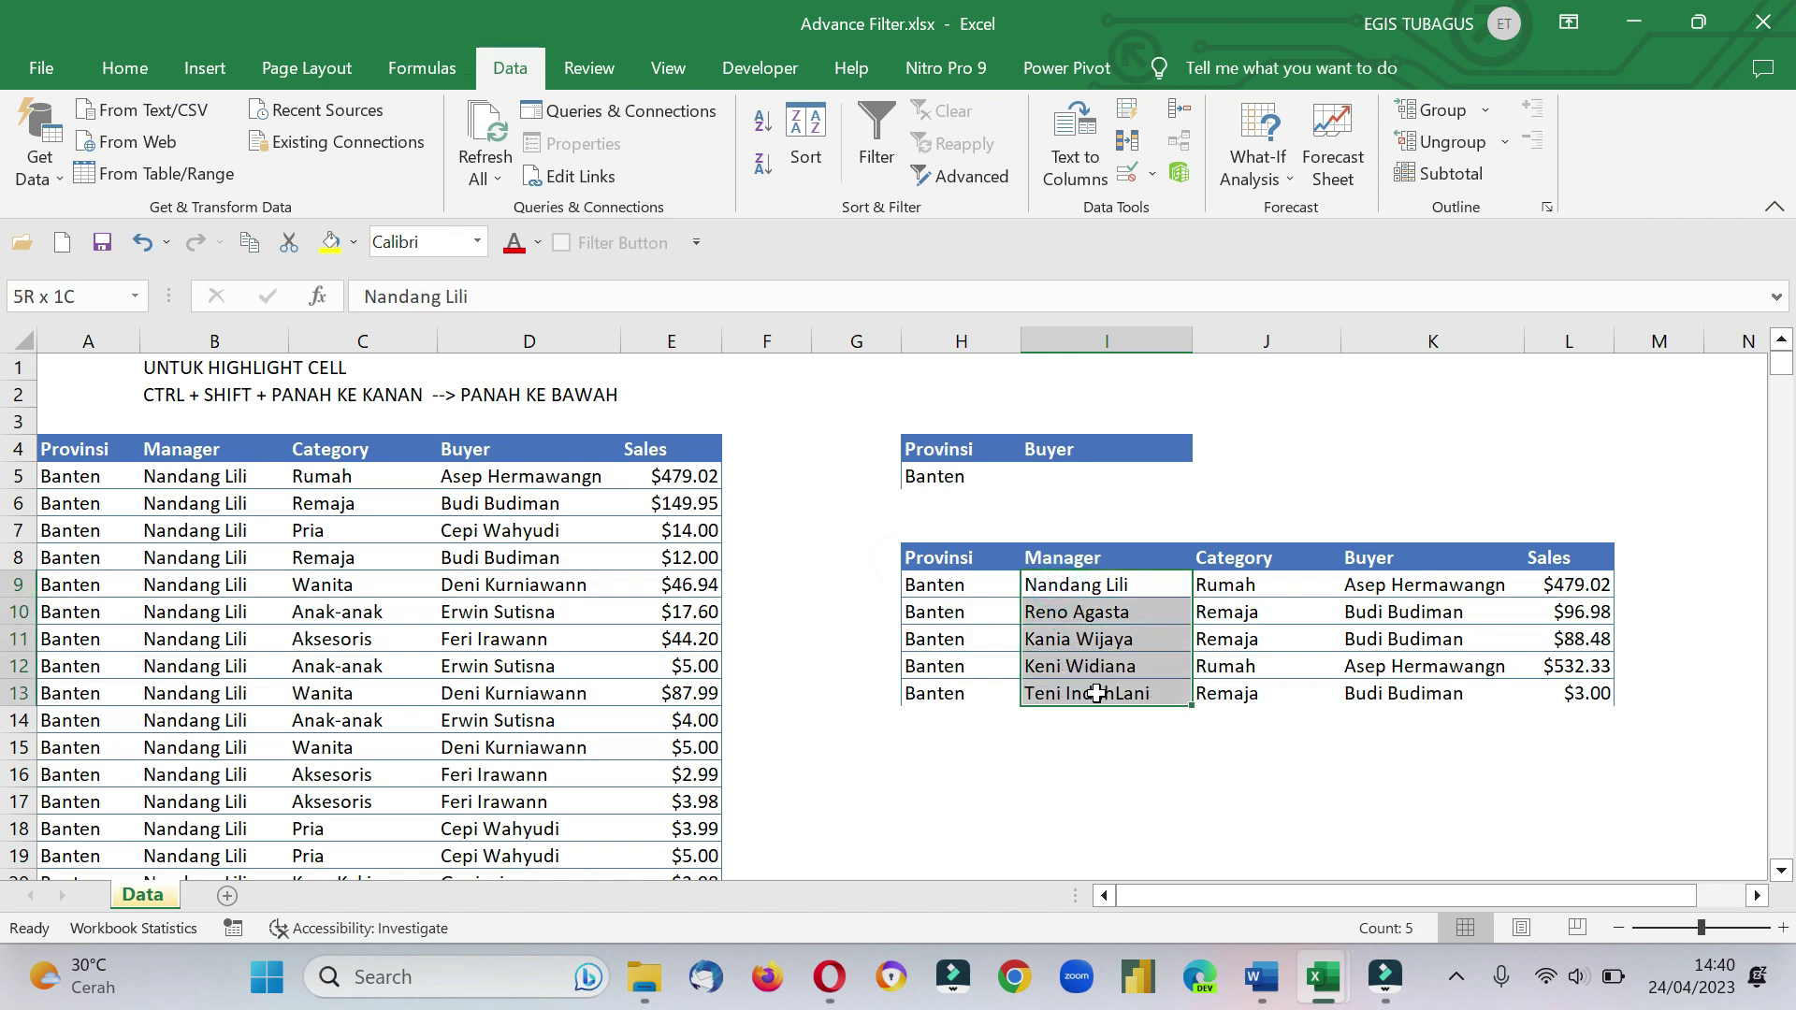